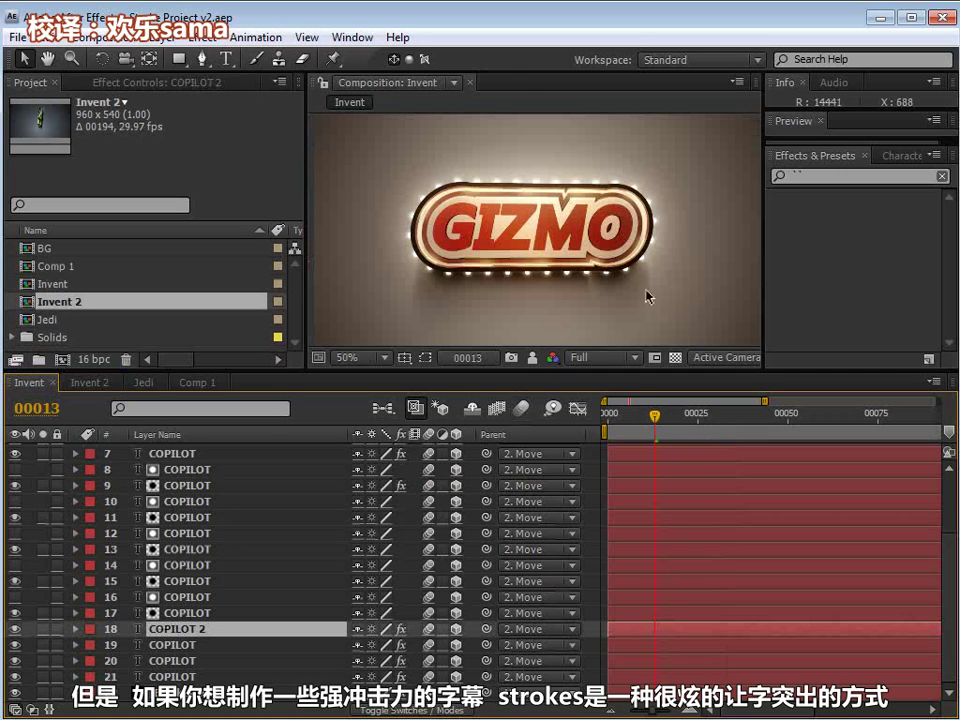
Examine the strokes, lights and edge detail of the GIZMO title in the Invent composition up close.
key(period)
key(period)
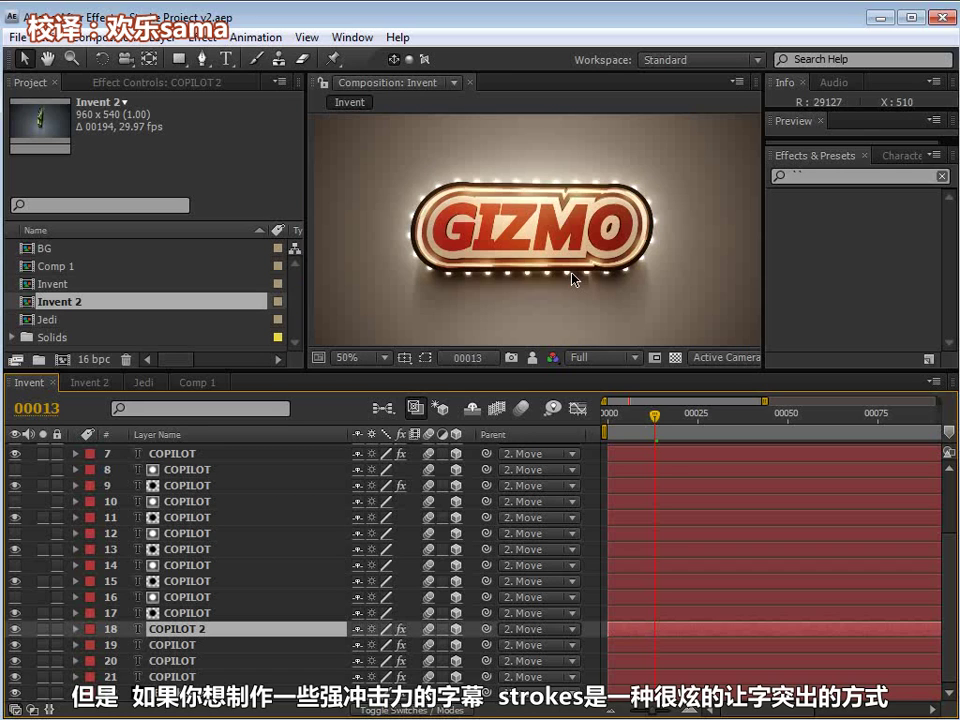
key(comma)
key(comma)
key(period)
key(period)
key(comma)
key(comma)
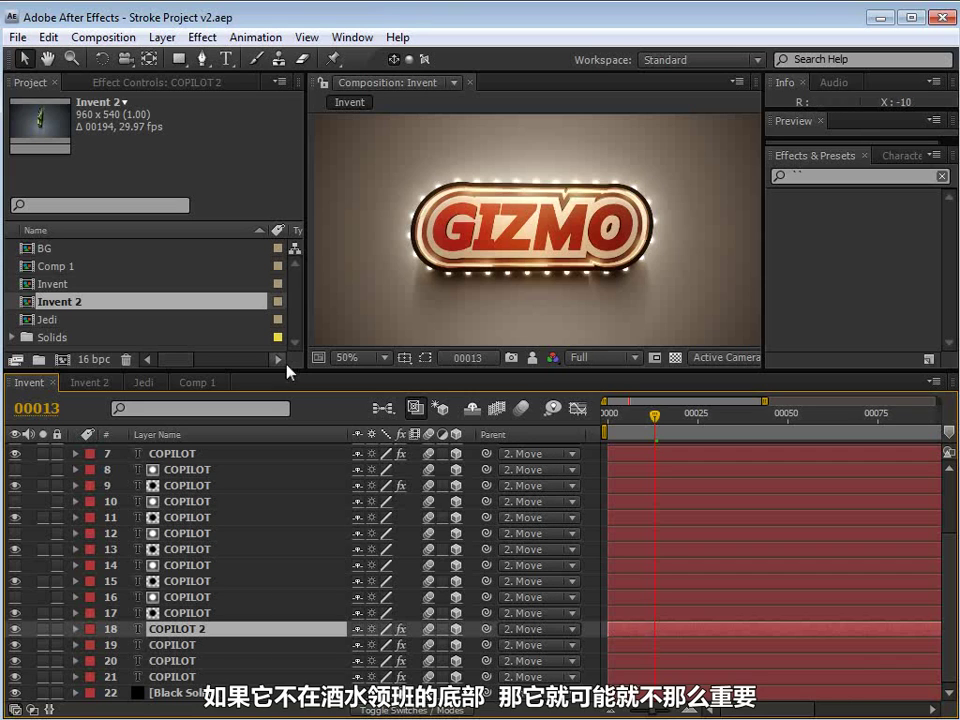
Make the composition viewer area taller and deselect the Invent 2 item in the project.
drag(288, 370, 276, 396)
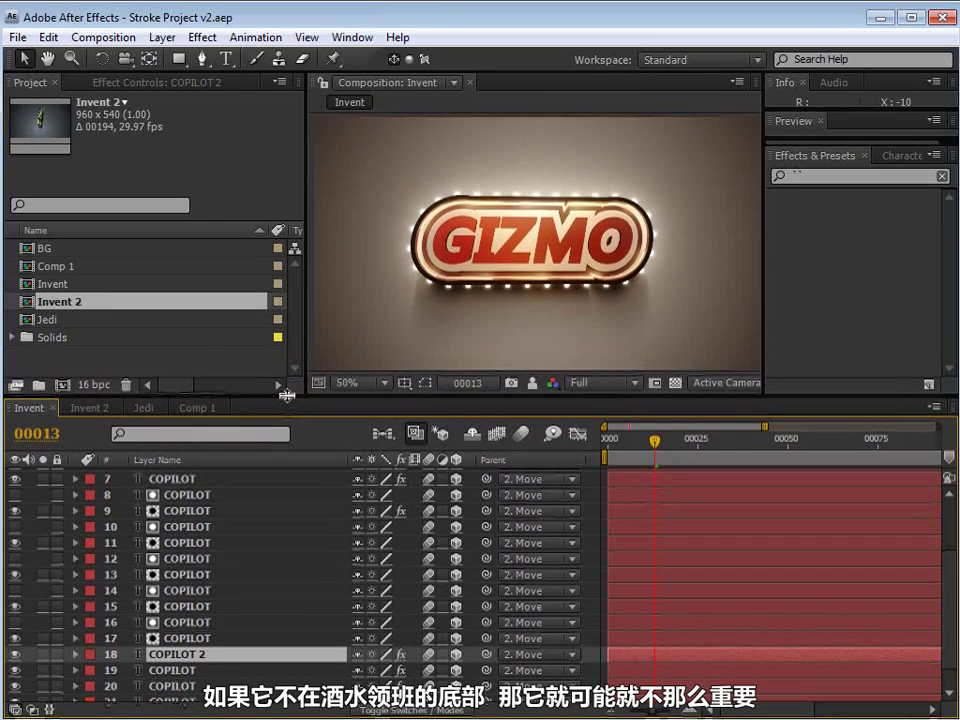
click(193, 360)
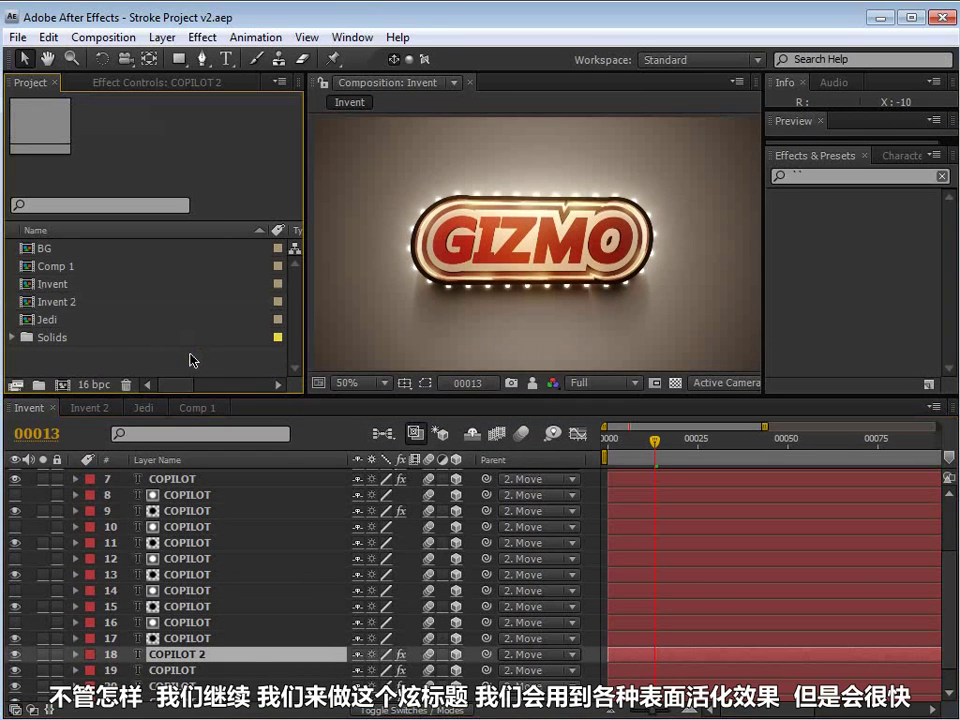
key(slash)
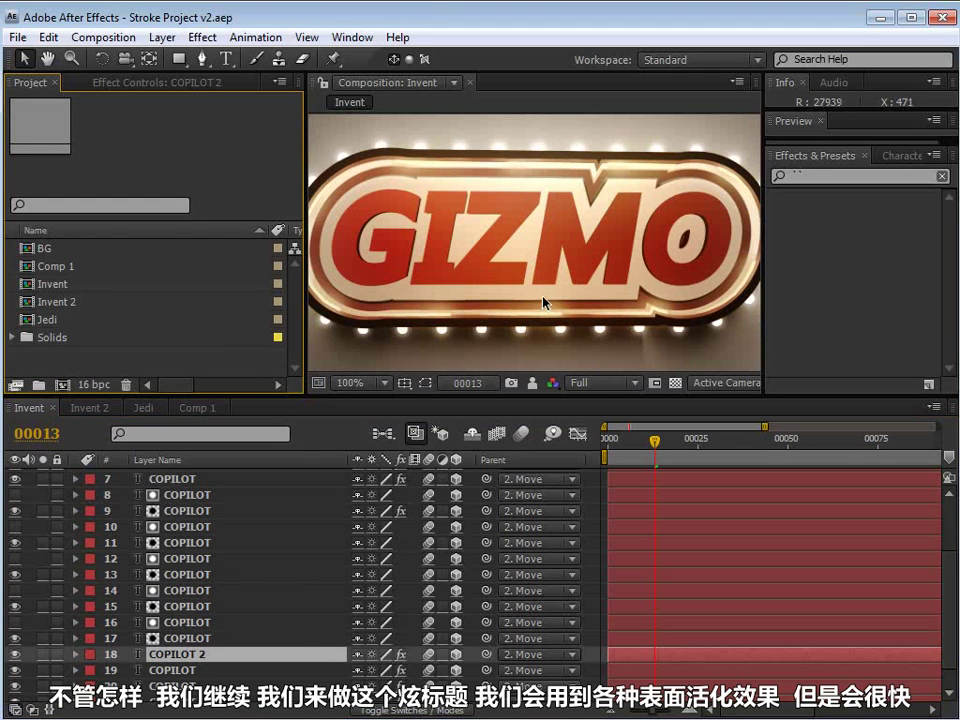
Switch to Firefox, read the Tron Project and Walk-Through post on the Video Copilot blog, and return to After Effects.
key(alt+Tab)
scroll(485, 627, up, 2)
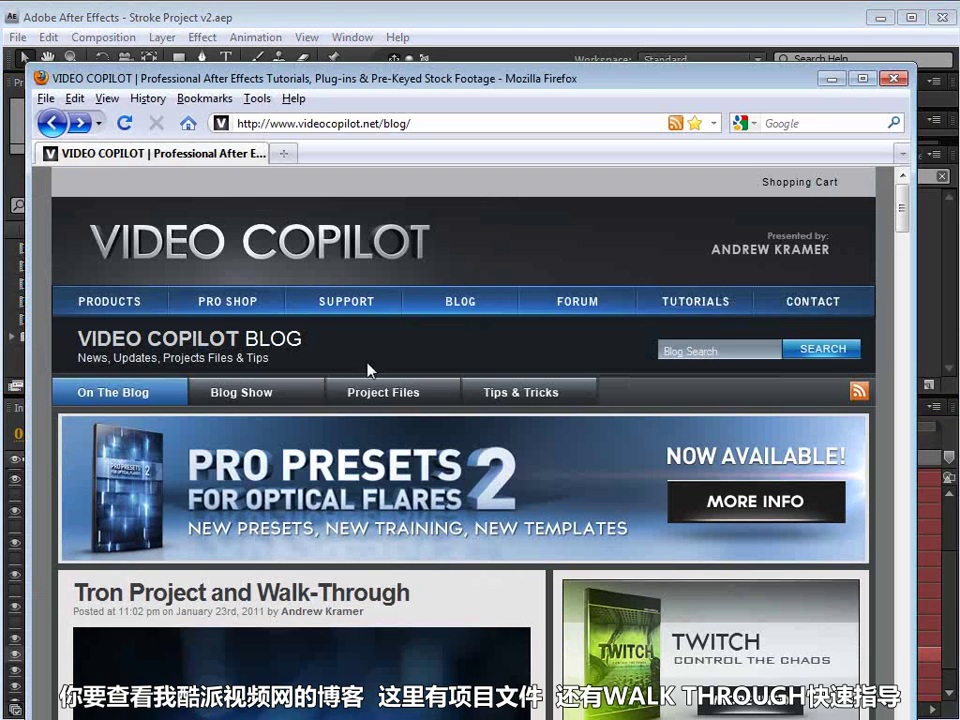
scroll(480, 600, down, 4)
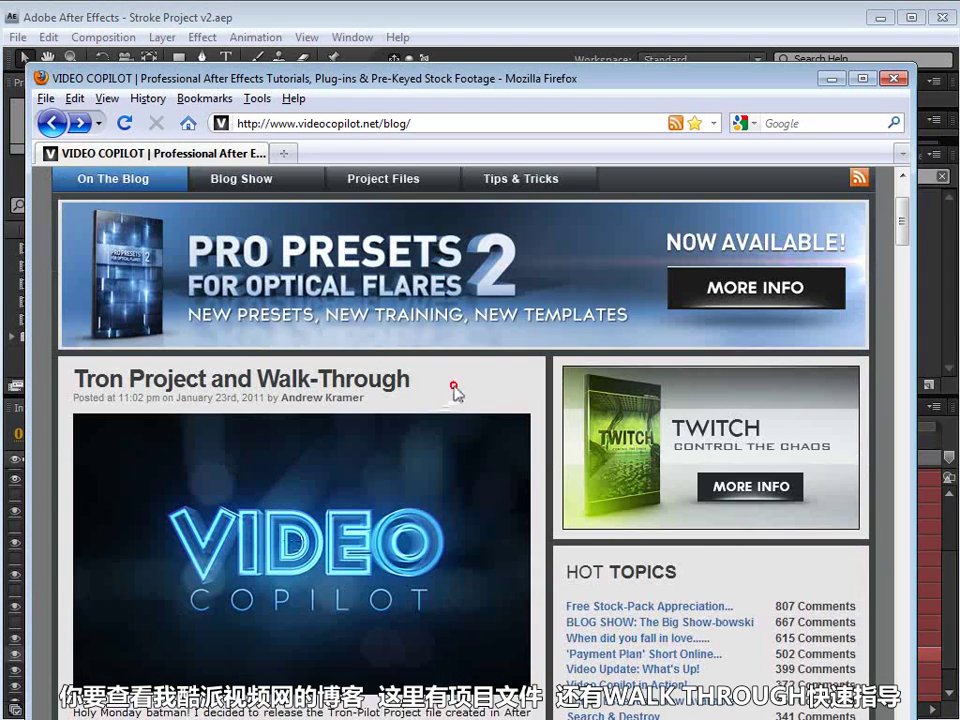
scroll(525, 440, down, 2)
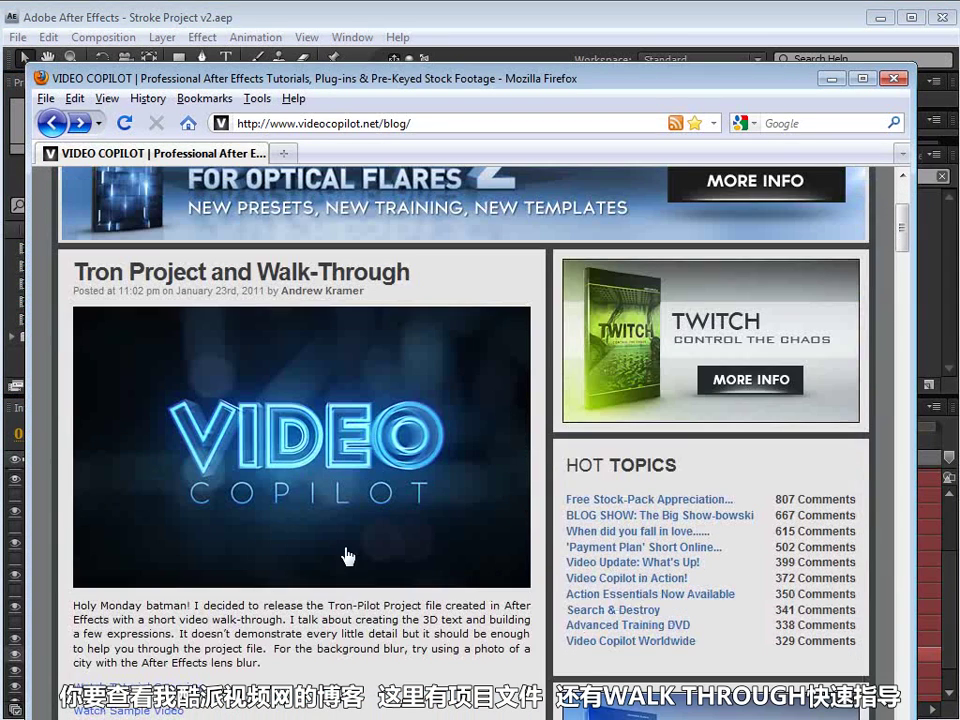
drag(100, 605, 142, 634)
click(283, 662)
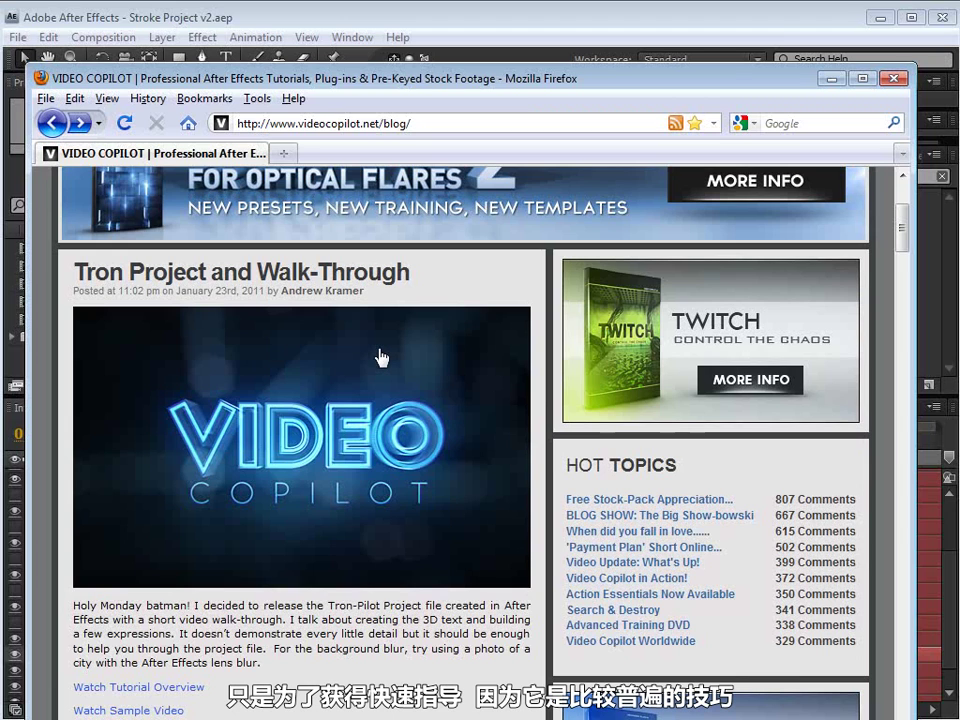
scroll(381, 357, down, 2)
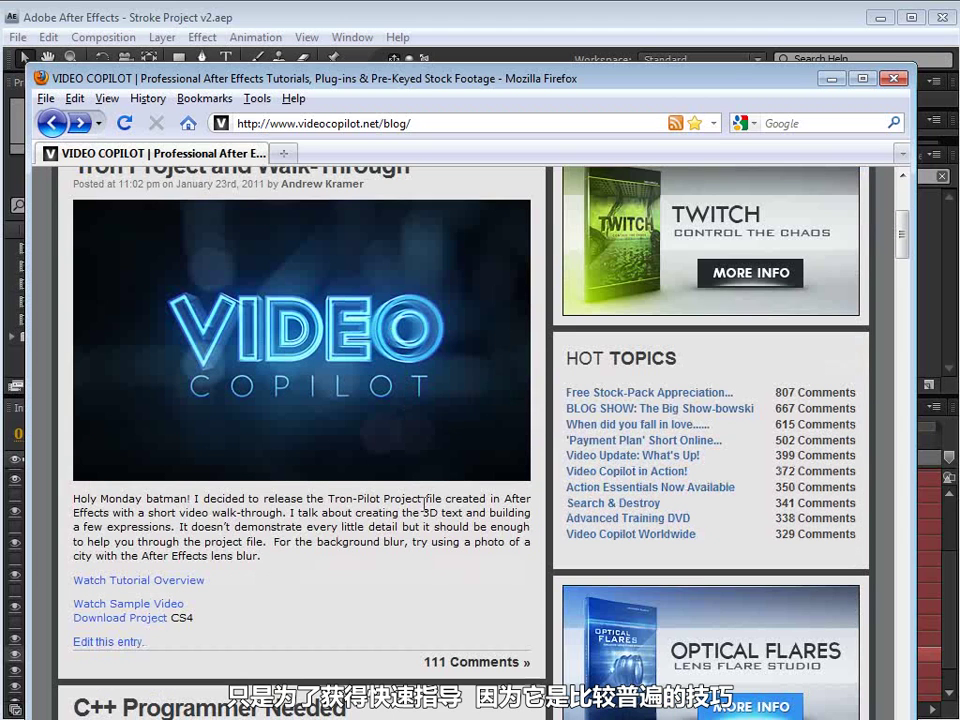
drag(316, 498, 392, 527)
click(376, 548)
click(430, 47)
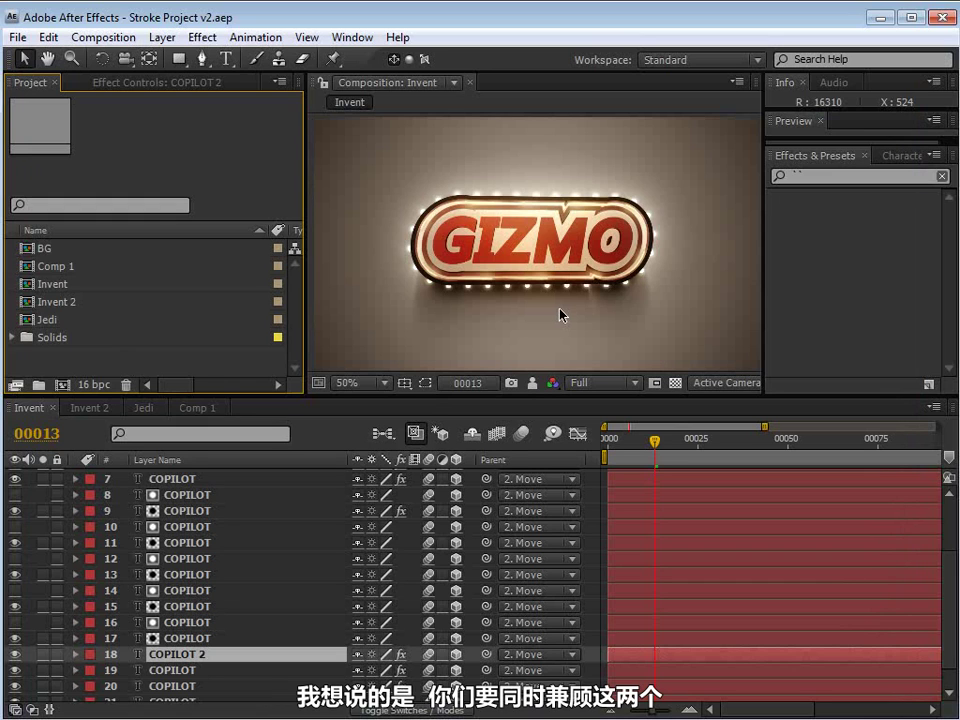
Compare the INVENT title in the Invent 2 composition with the GIZMO title in the Invent composition.
click(89, 408)
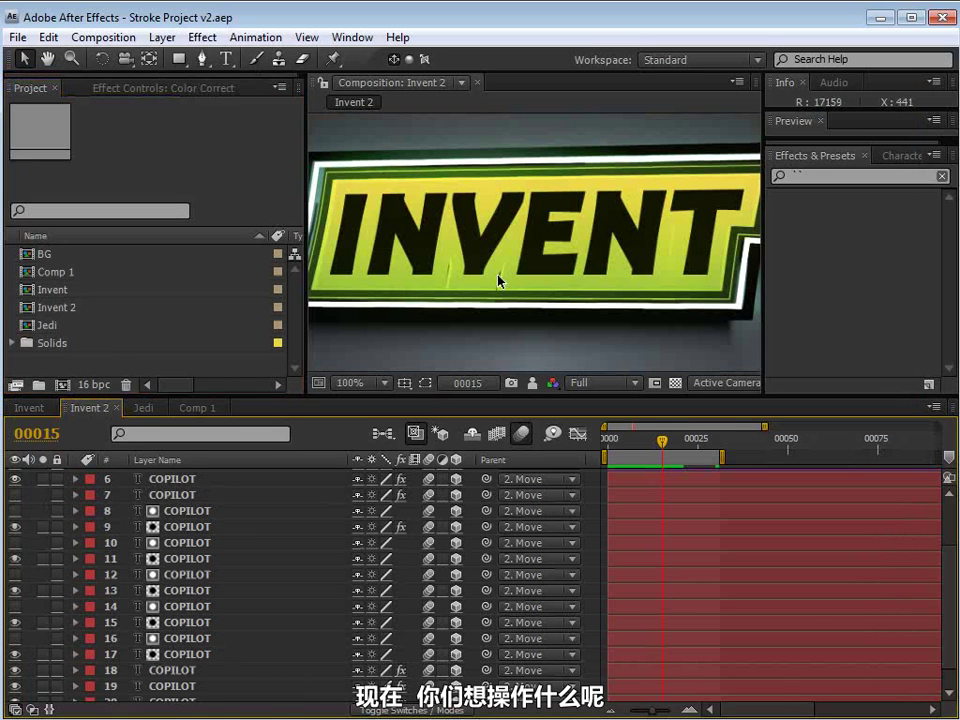
scroll(498, 281, down, 2)
click(48, 406)
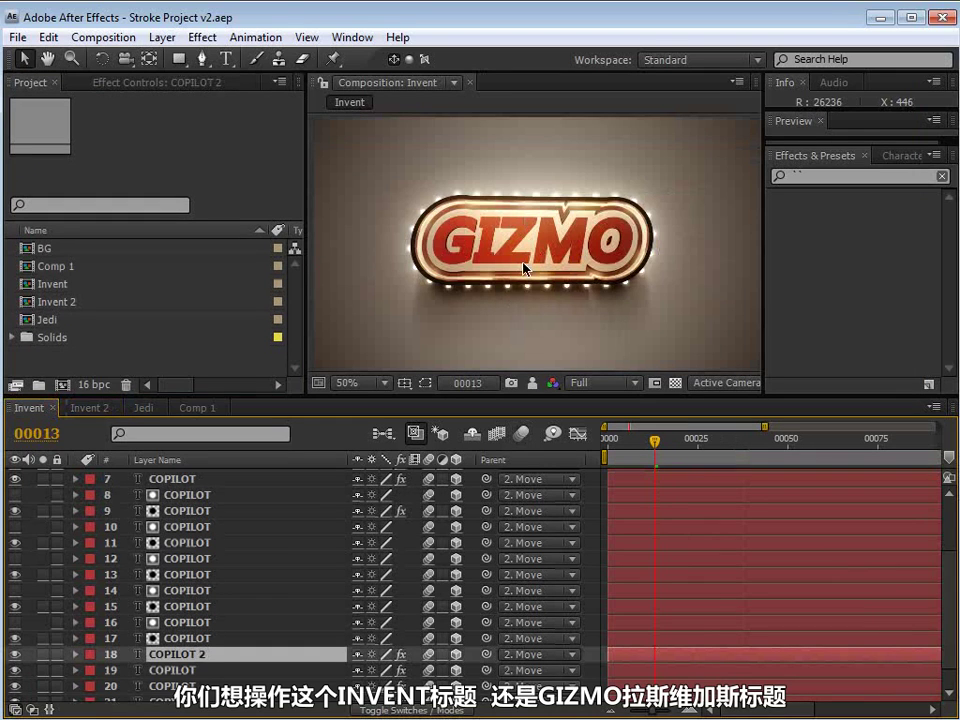
click(89, 408)
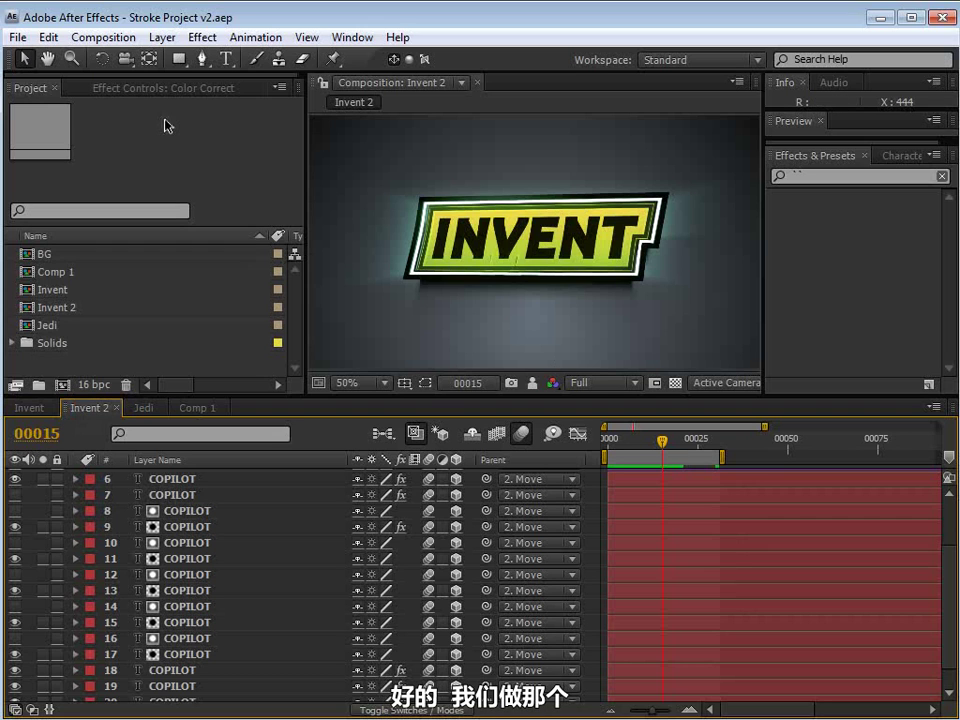
click(30, 408)
click(78, 408)
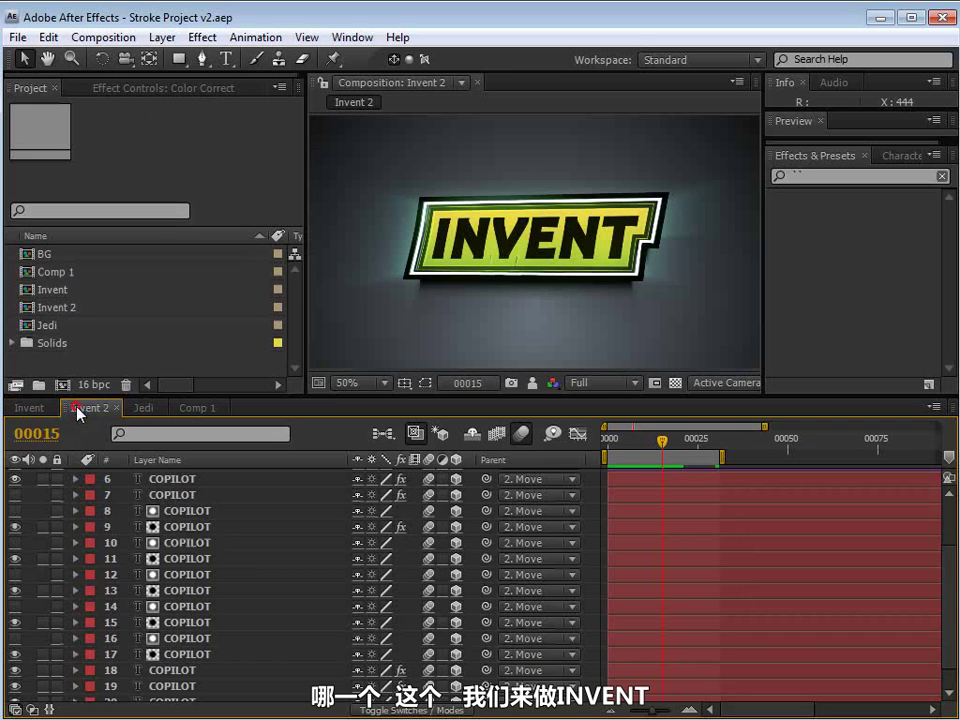
Create a new 960 x 540 px composition named Comp 2 at 29.97 fps with a duration of 194 frames.
click(103, 37)
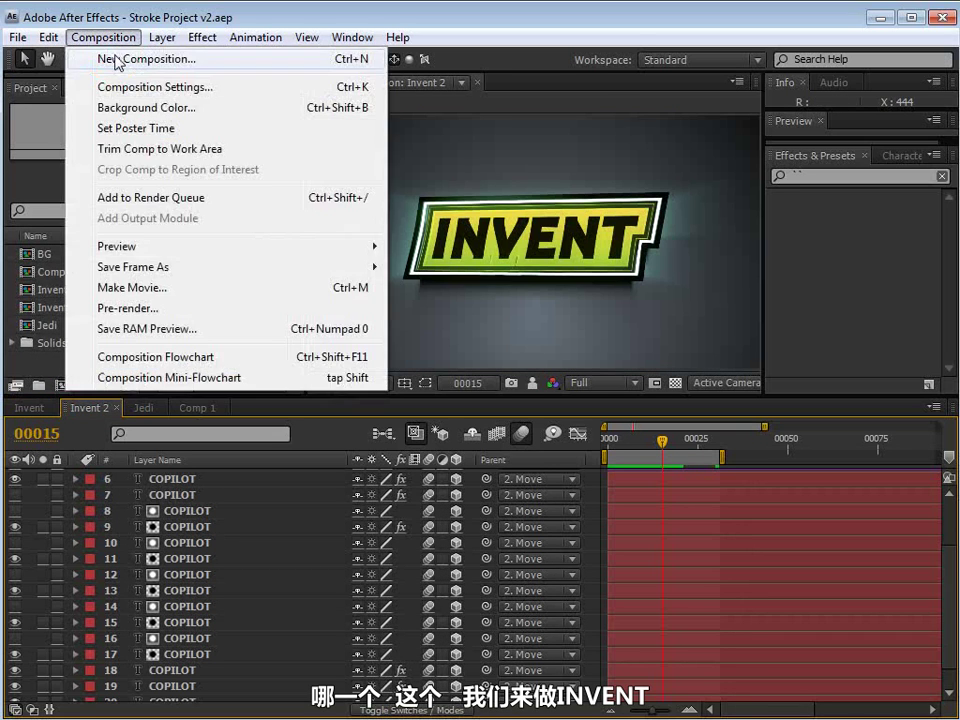
click(118, 60)
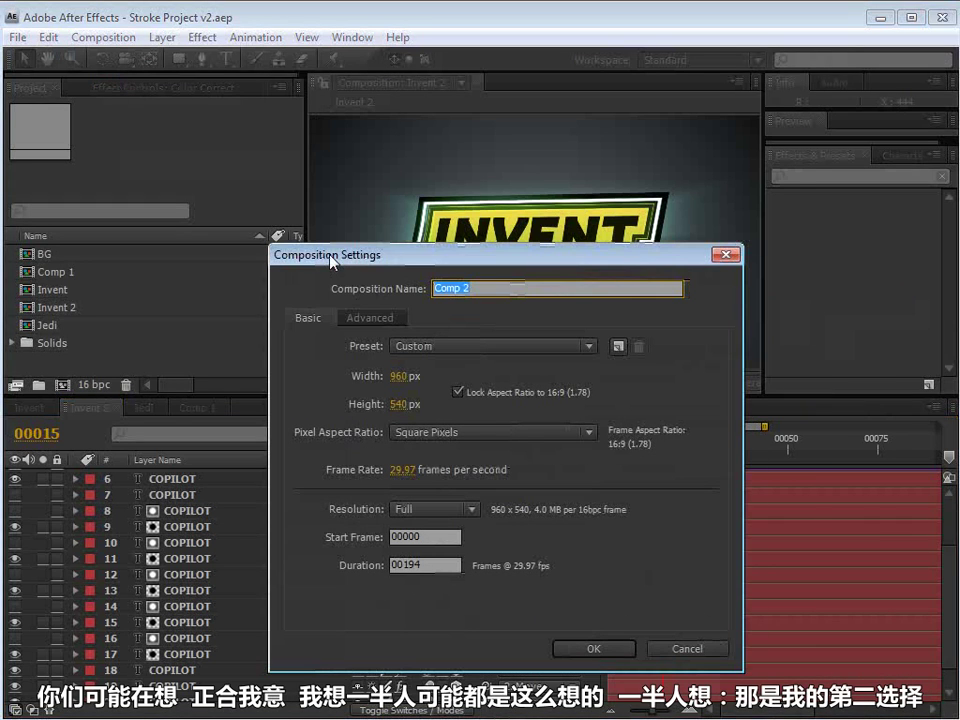
click(598, 643)
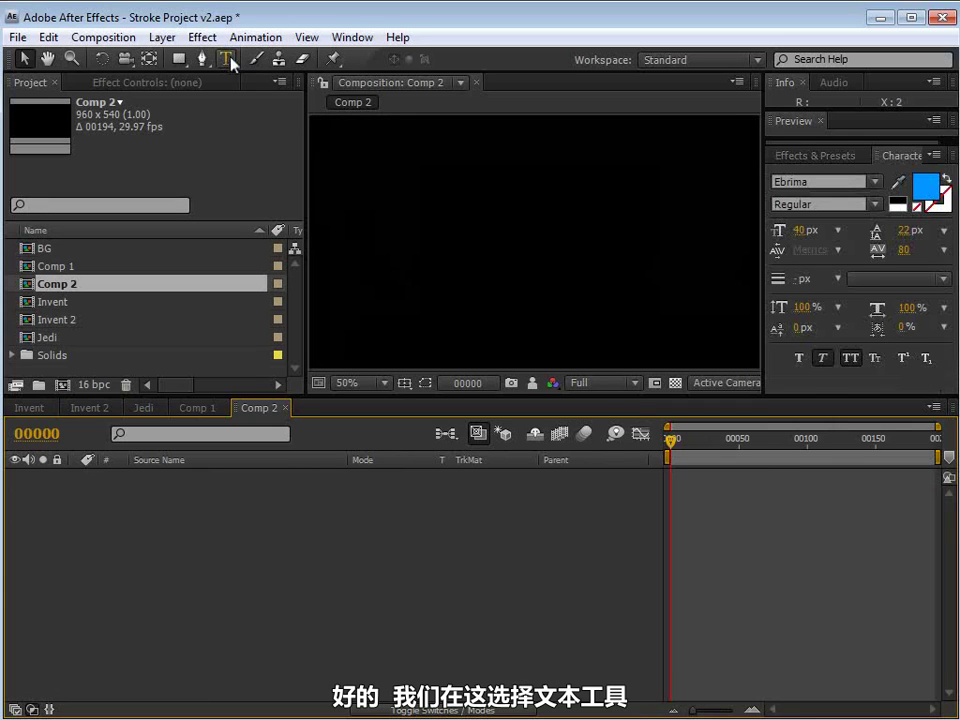
Add a text layer reading ROCKET near the centre of Comp 2 and set its font size to 71 px.
click(227, 59)
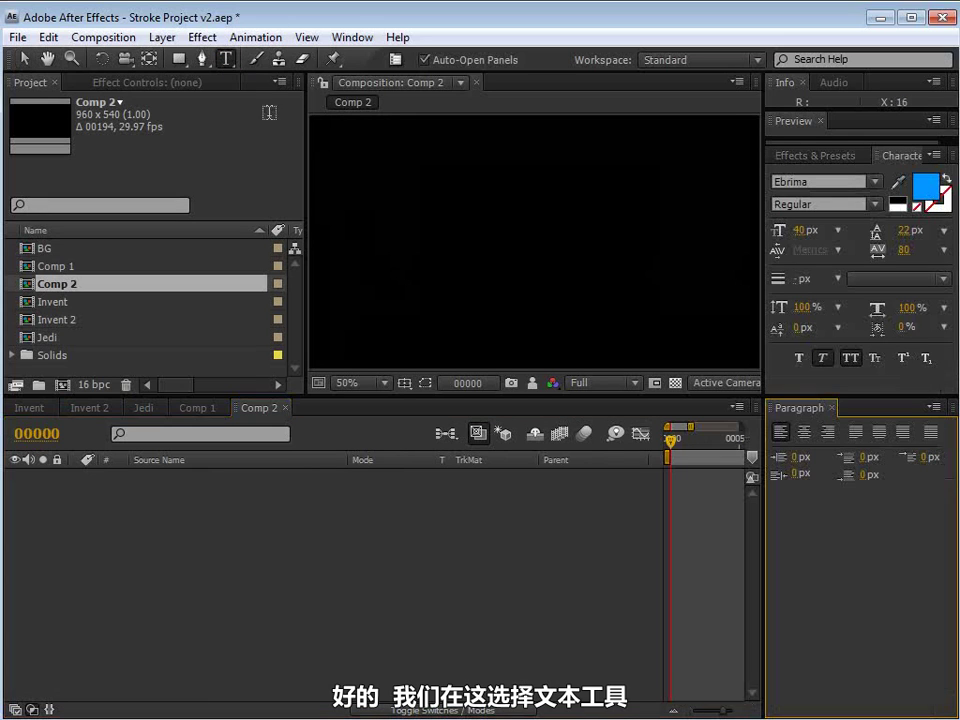
click(476, 250)
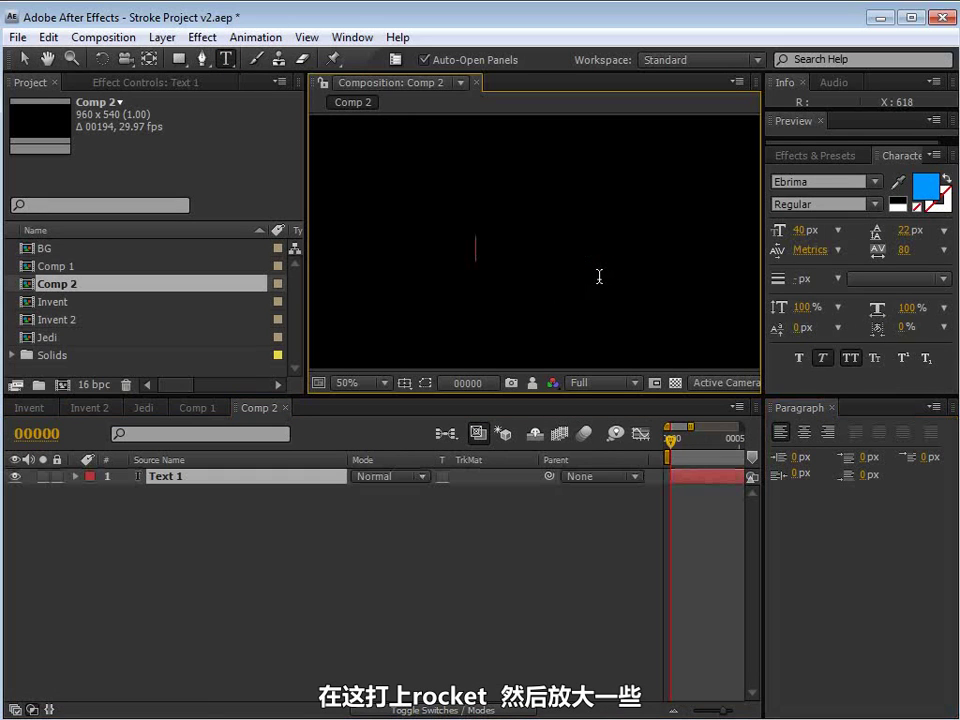
text(rocke)
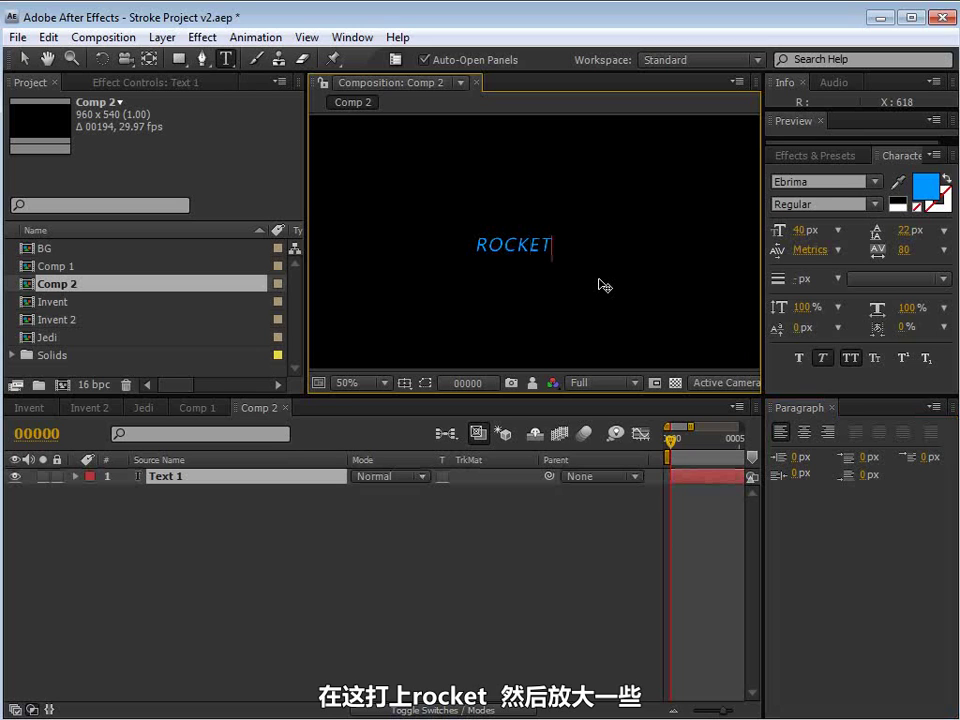
key(ctrl+a)
drag(800, 230, 831, 230)
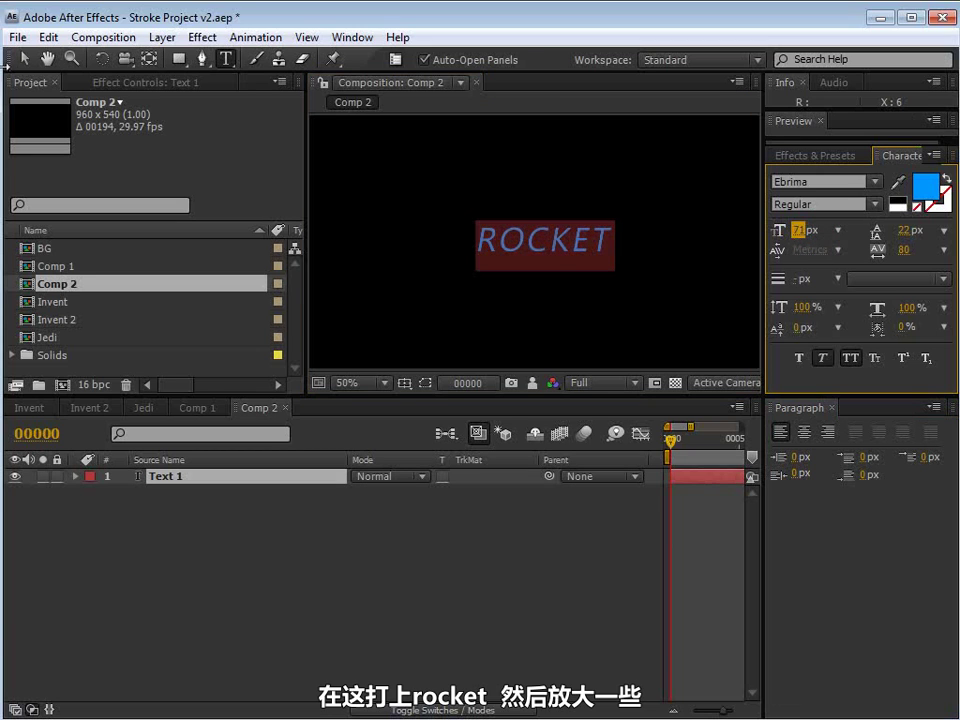
Scale up the ROCKET layer and centre it in the frame using the title-safe guides, hiding the guides when done.
click(22, 58)
key(apostrophe)
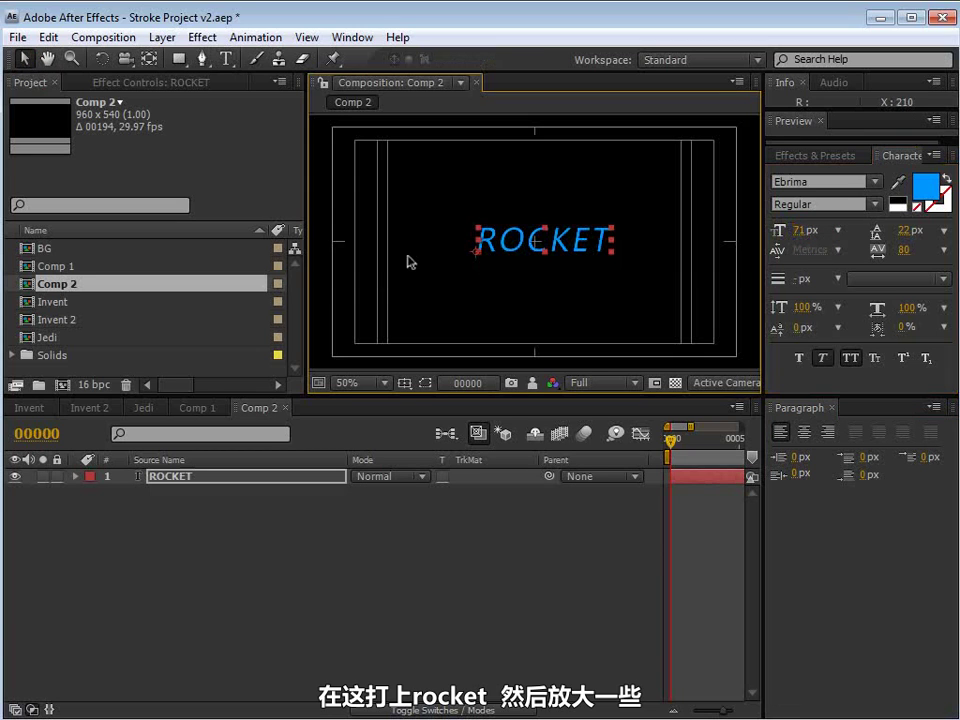
click(405, 384)
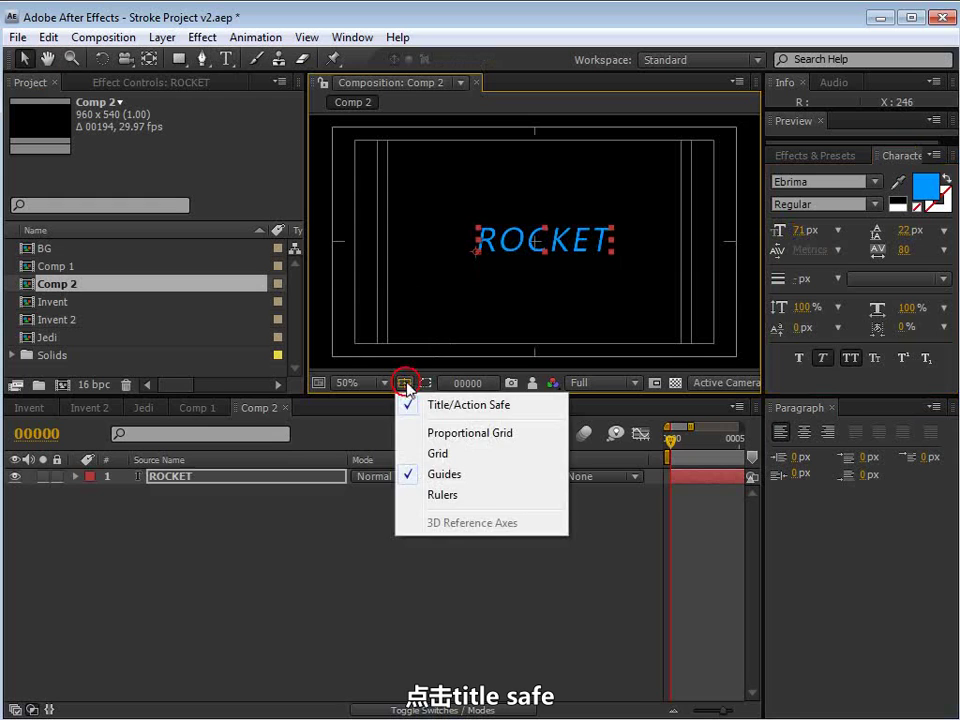
click(572, 250)
drag(612, 229, 584, 243)
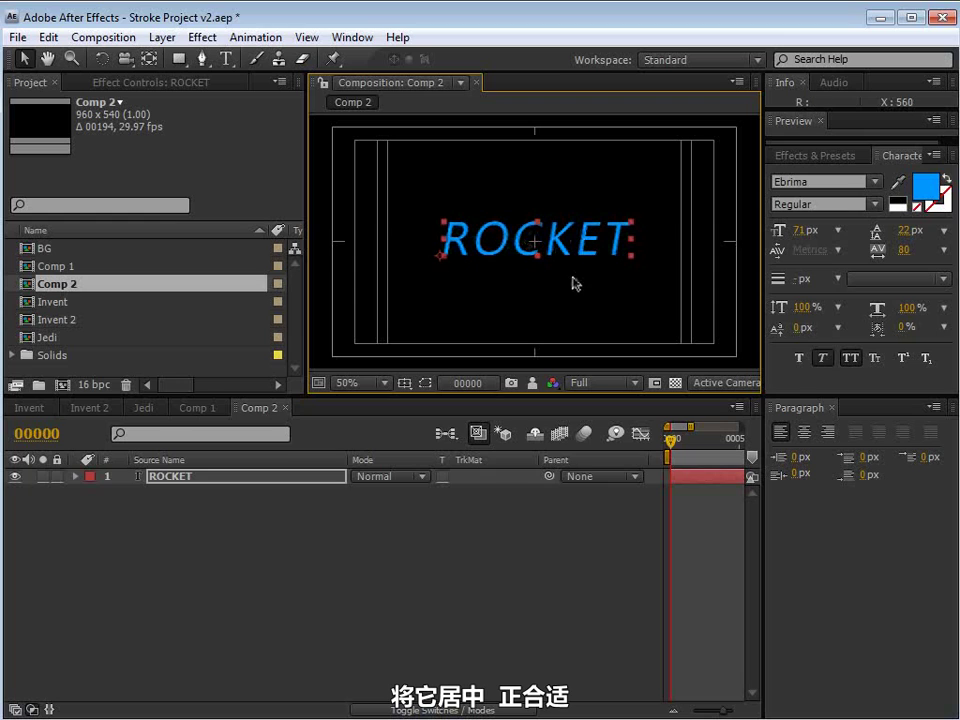
key(apostrophe)
click(568, 240)
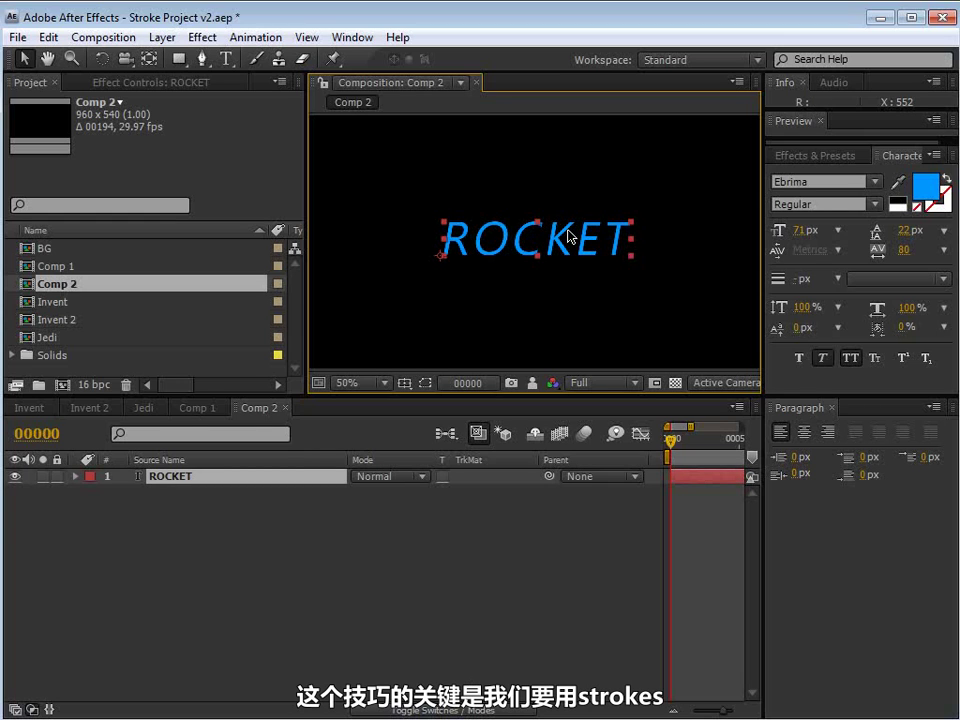
View the outlined JEDI title in the Jedi composition as a reference and return to Comp 2.
click(150, 407)
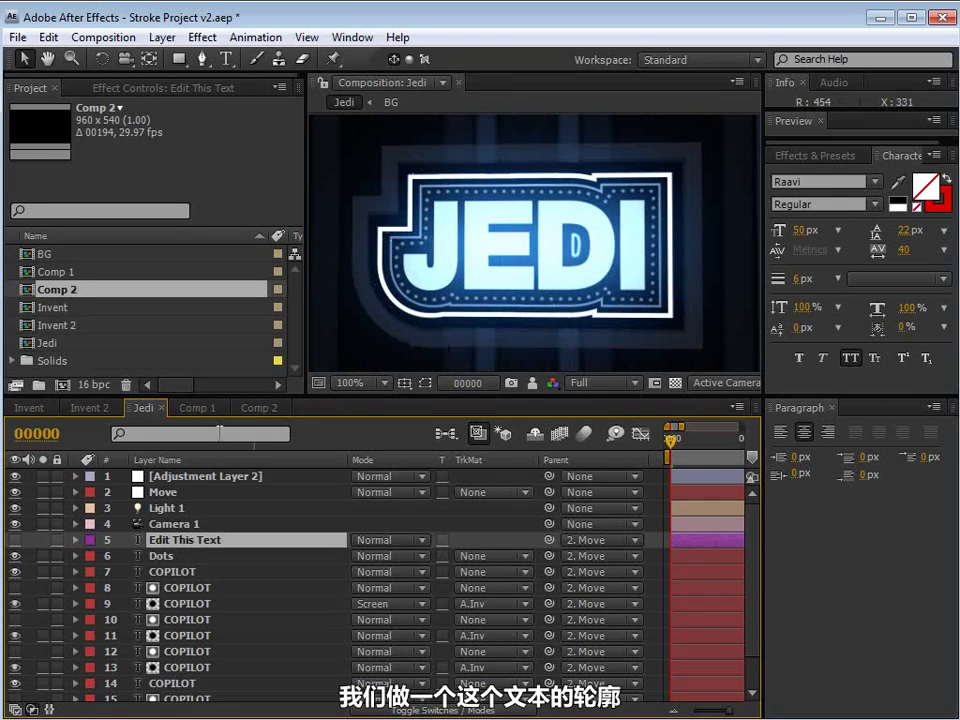
click(256, 407)
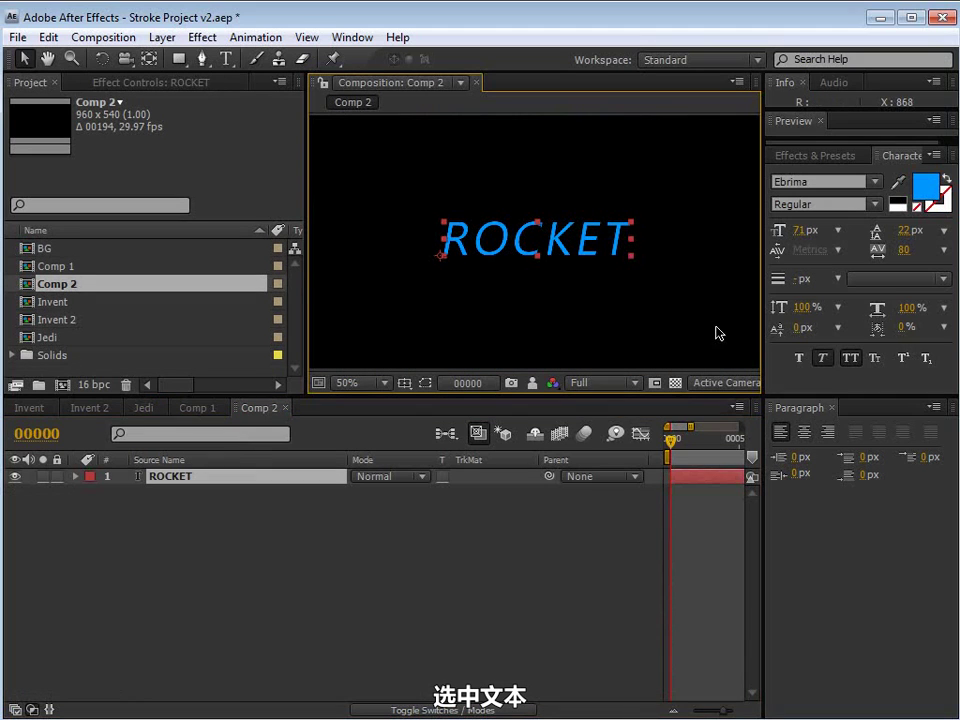
Close the Paragraph panel and give the ROCKET text a bright blue stroke.
click(832, 408)
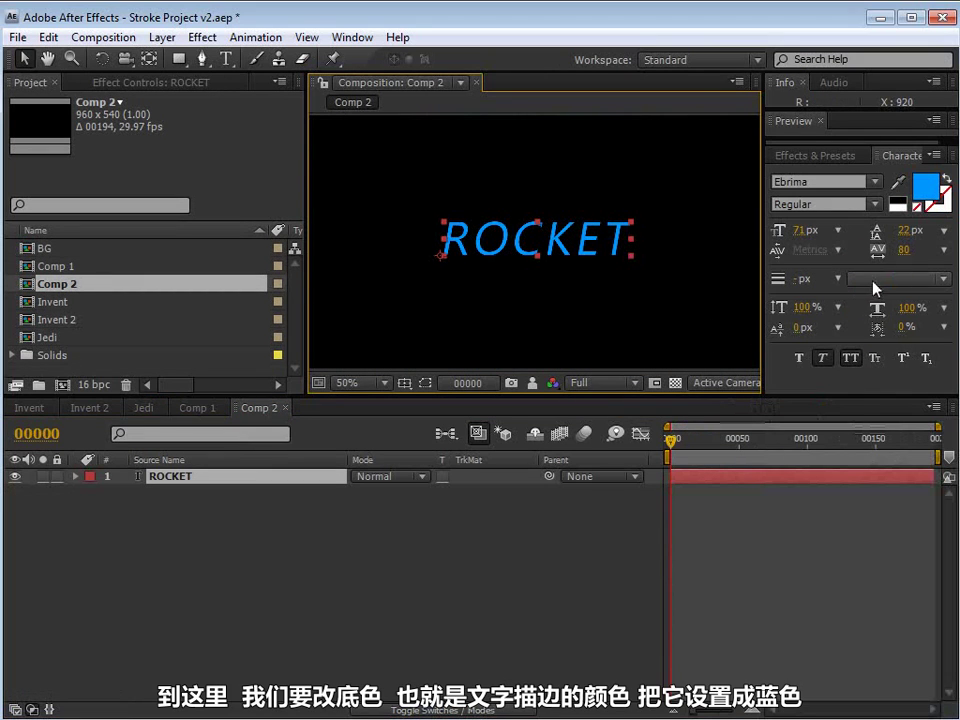
click(938, 206)
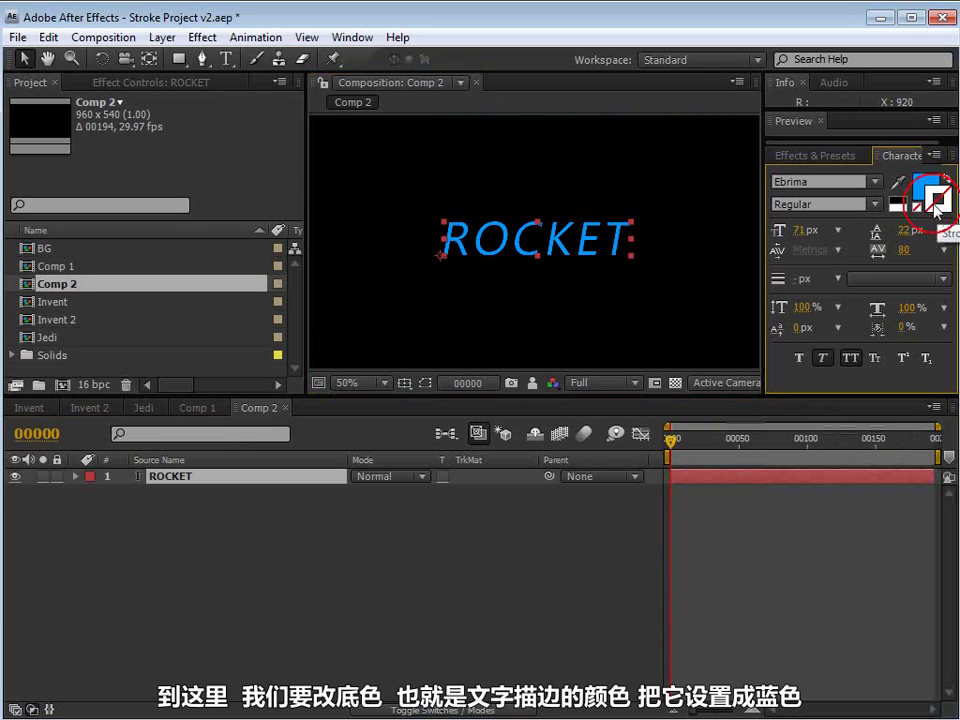
click(938, 200)
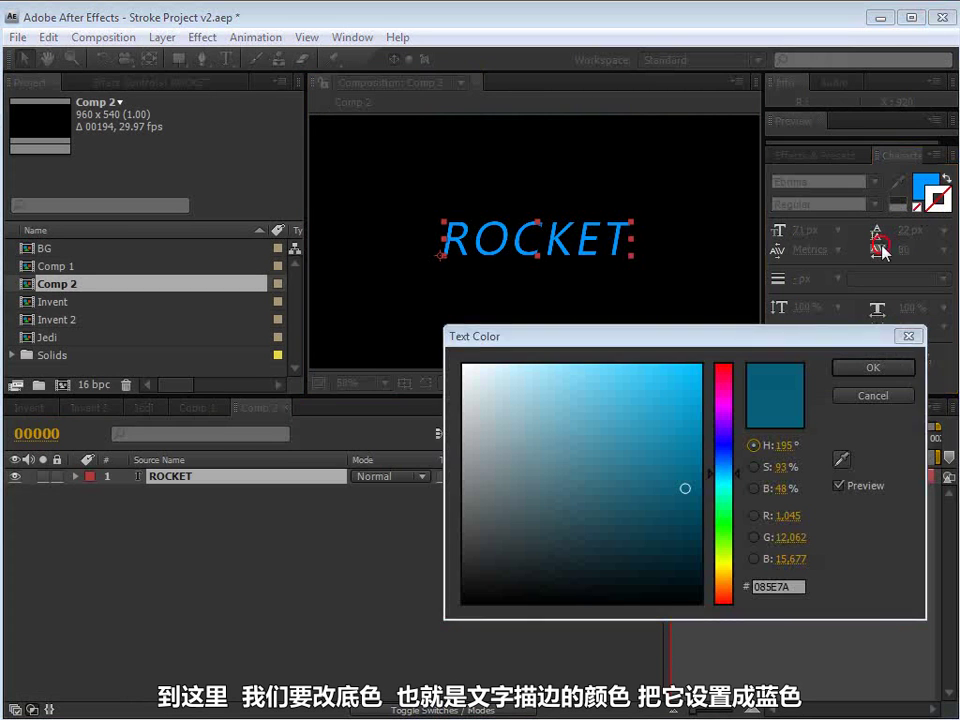
click(673, 379)
click(884, 366)
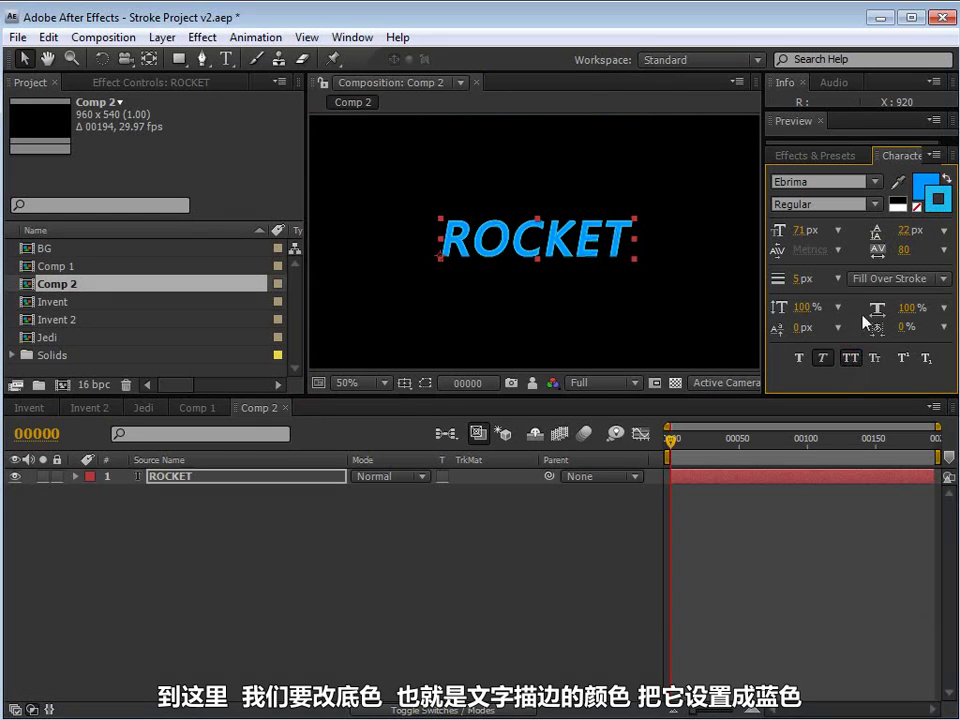
Remove the fill from the ROCKET text and set its stroke width to 8 px.
click(924, 185)
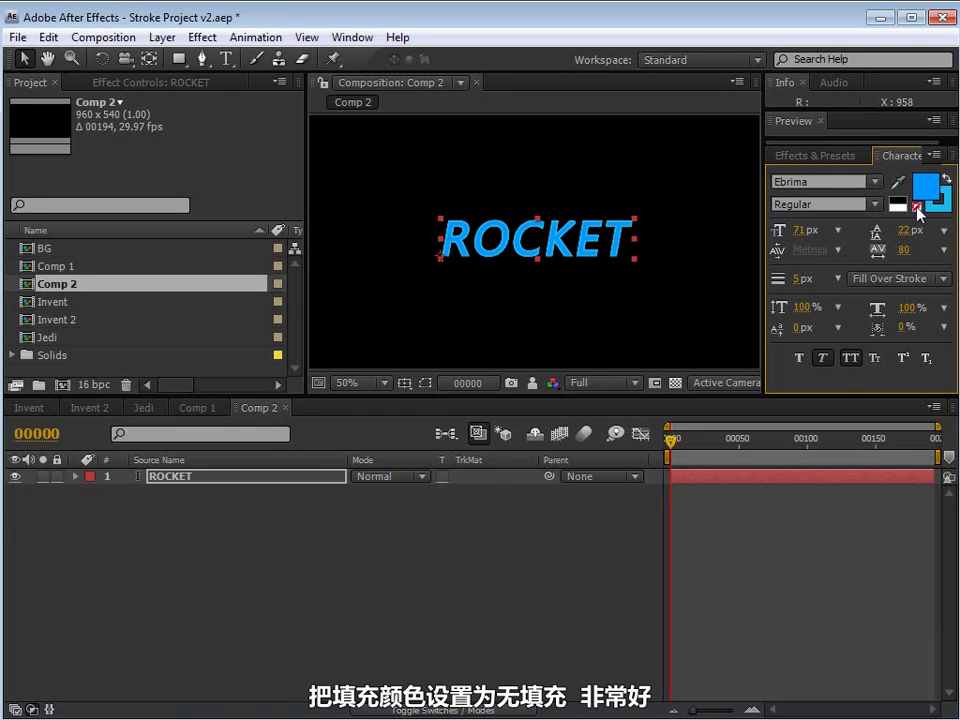
click(916, 208)
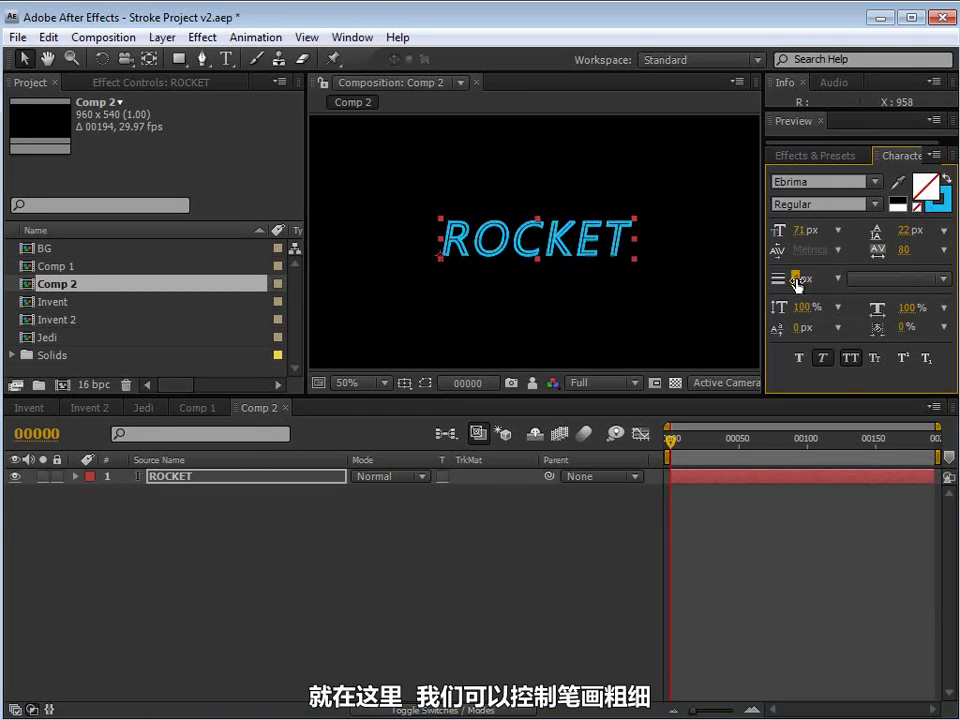
drag(797, 281, 814, 281)
click(887, 280)
key(period)
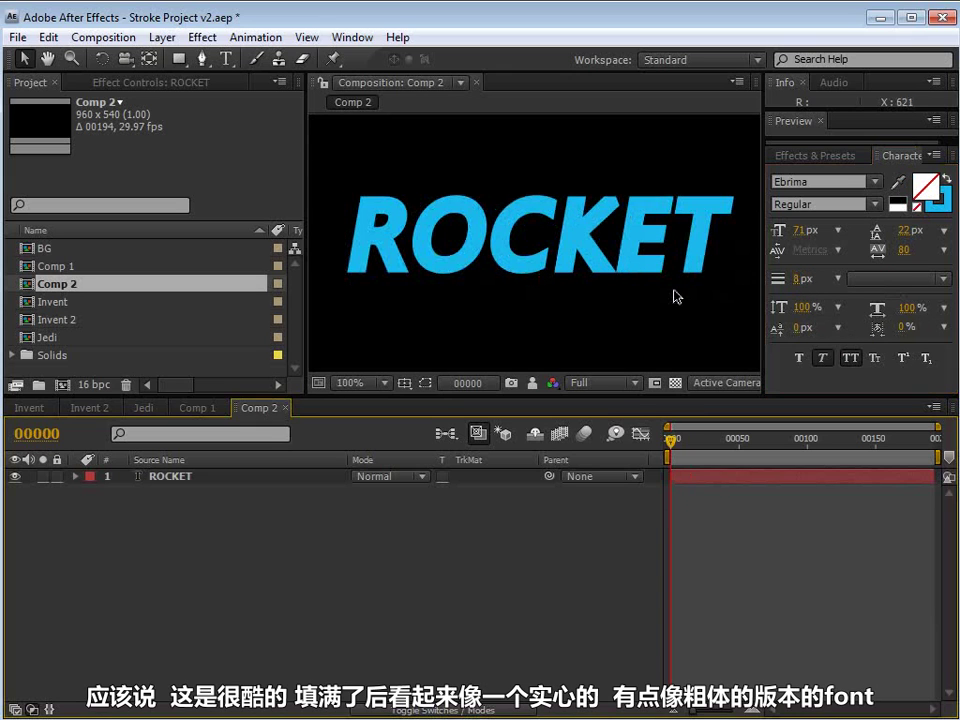
Set the ROCKET text's stroke width to 7 px and duplicate the layer.
drag(795, 280, 812, 279)
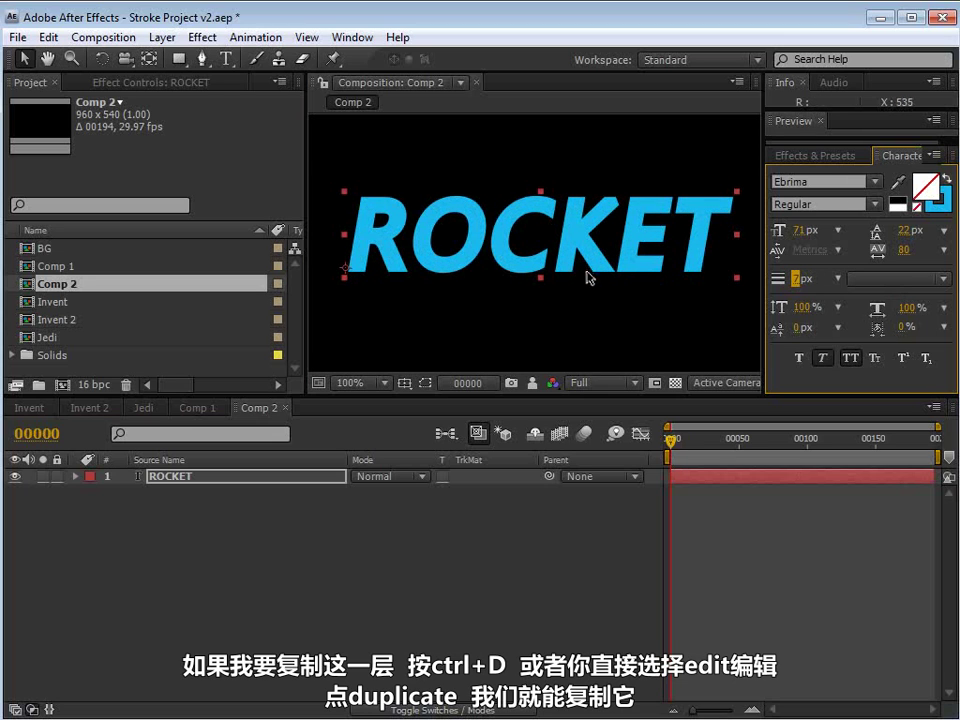
scroll(589, 285, down, 2)
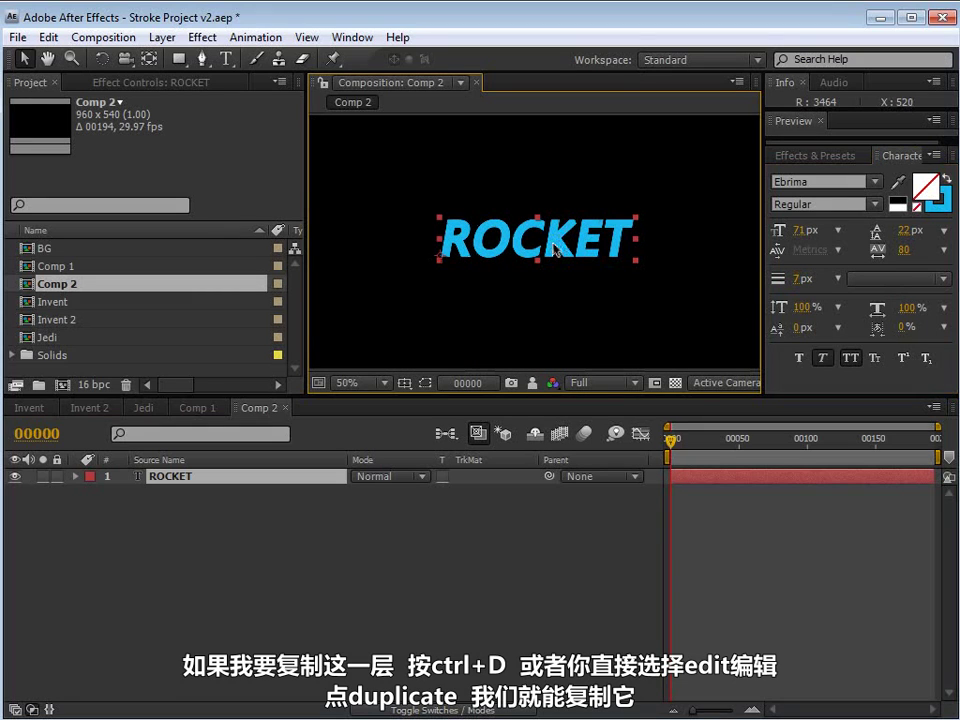
key(ctrl+d)
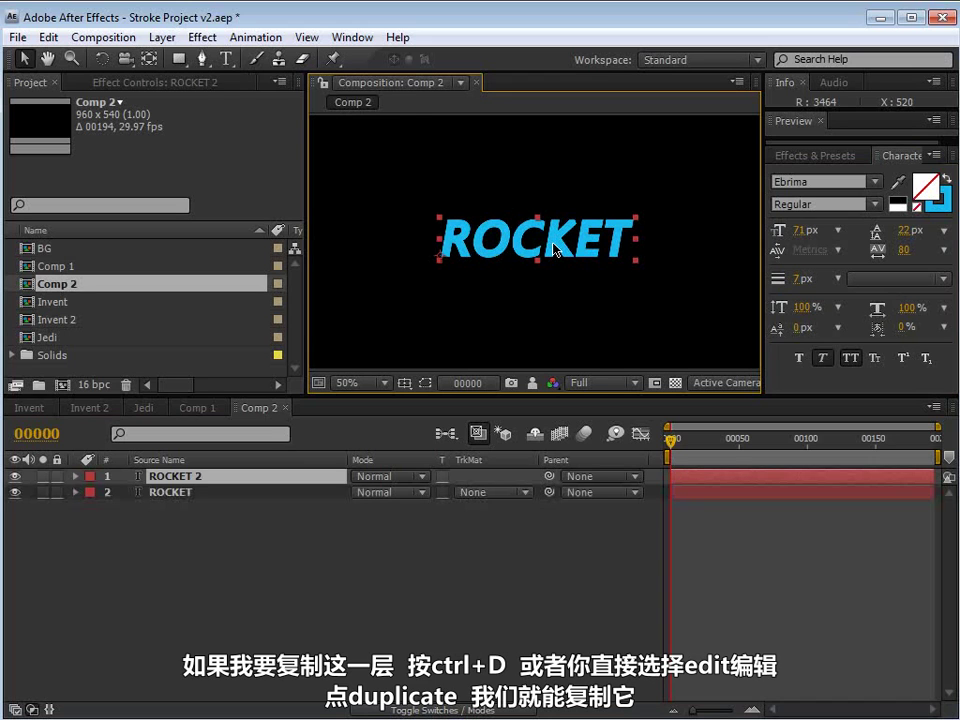
click(57, 38)
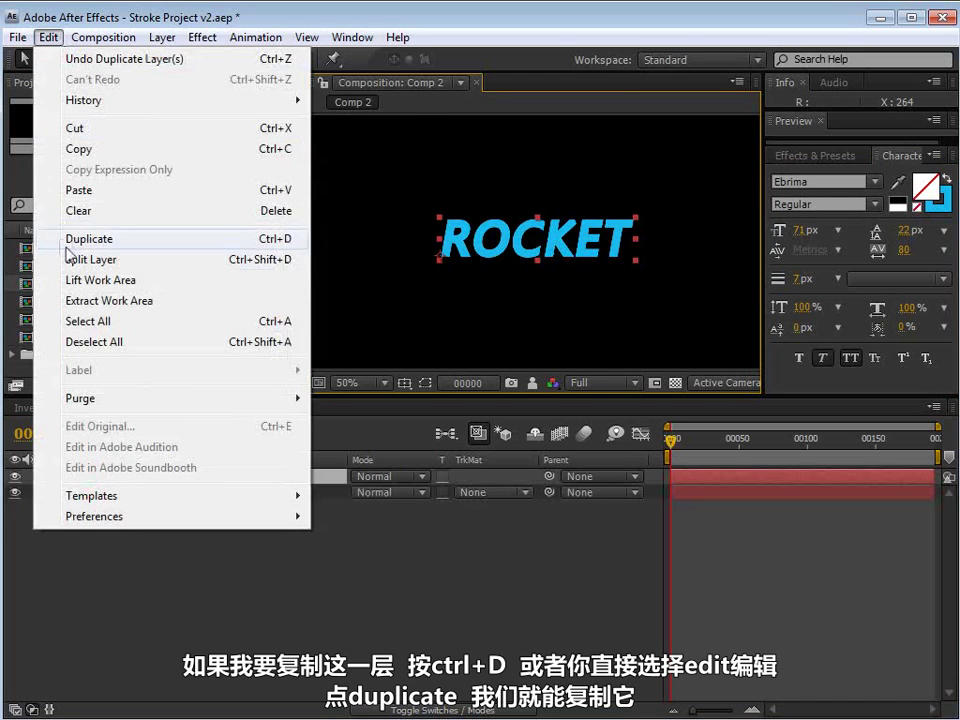
click(186, 514)
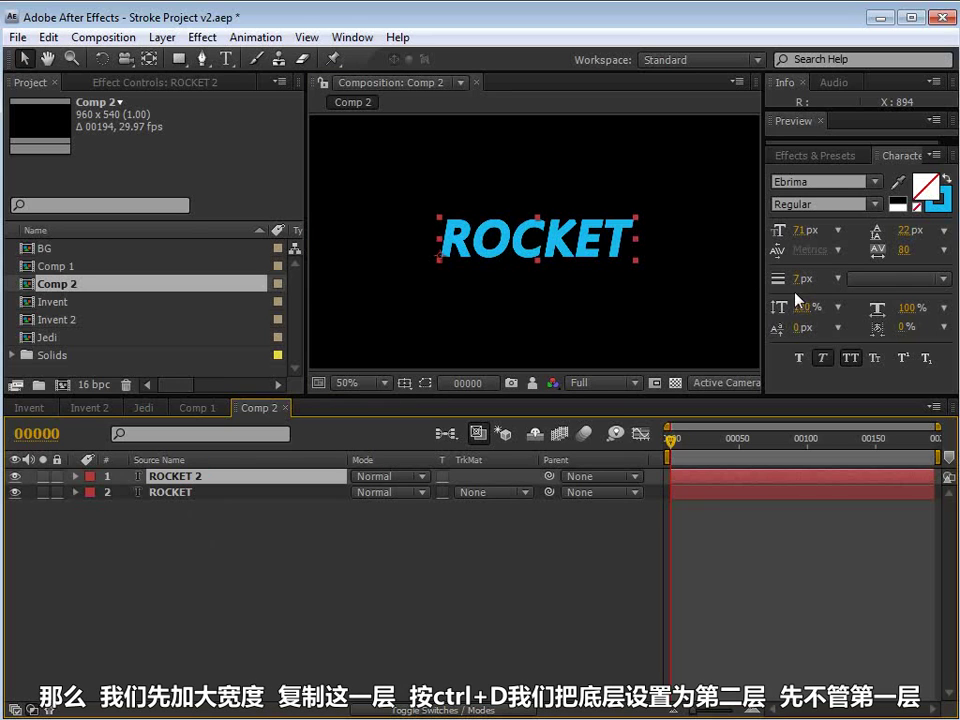
Set the duplicated ROCKET layer's stroke width to 16 px and duplicate that thicker layer.
drag(795, 283, 798, 281)
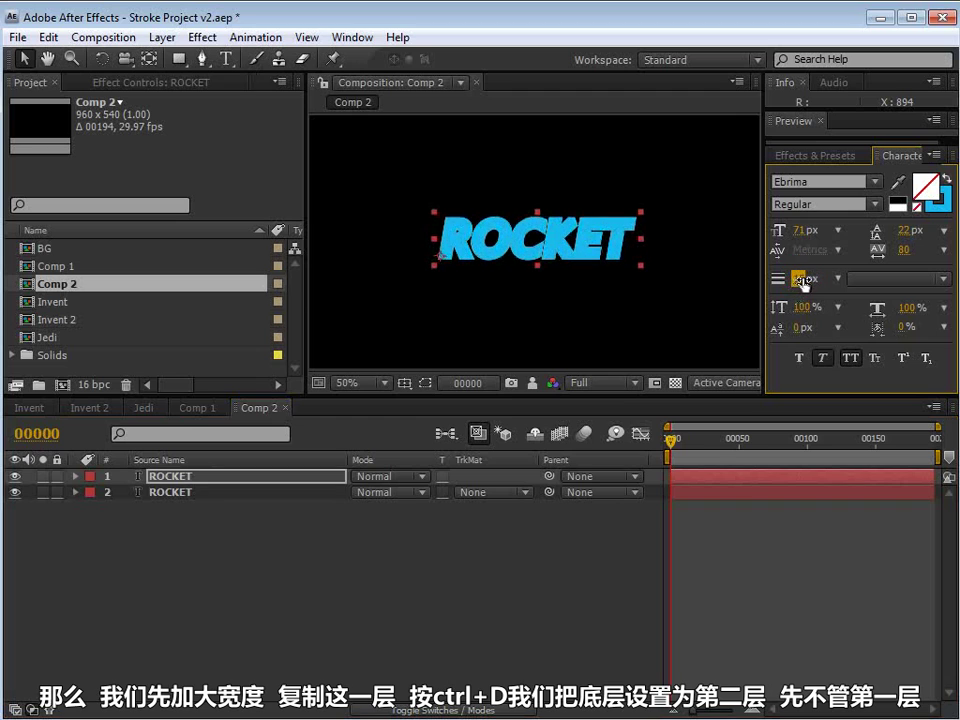
click(264, 542)
click(157, 478)
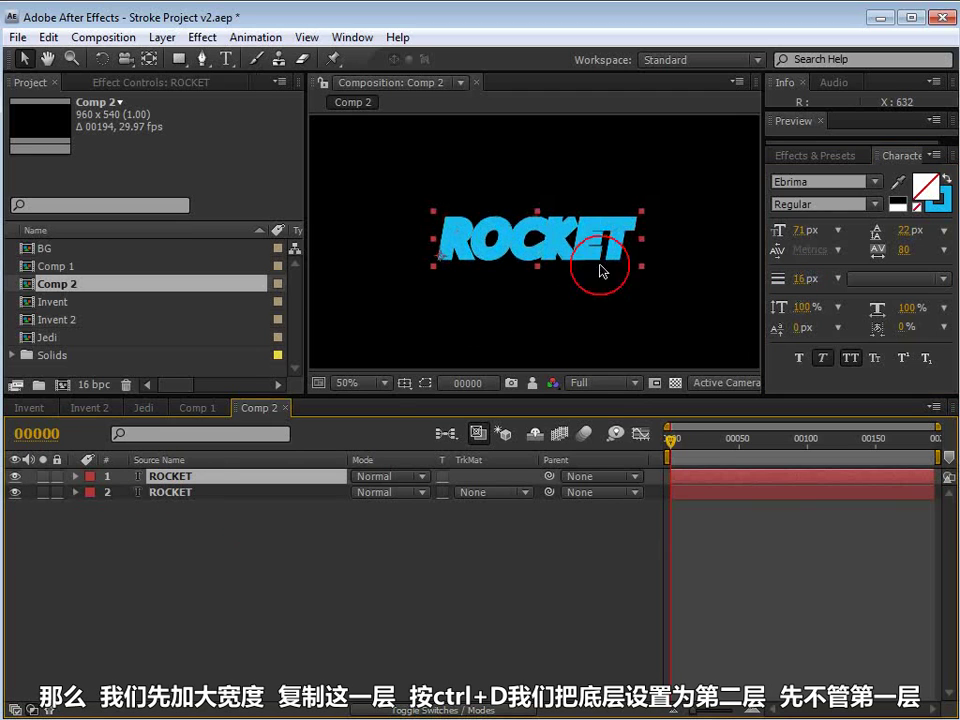
key(ctrl+d)
Set the middle ROCKET layer's track matte to Alpha Inverted Matte "ROCKET 2" and compare it with the matte layer shown and hidden.
click(205, 492)
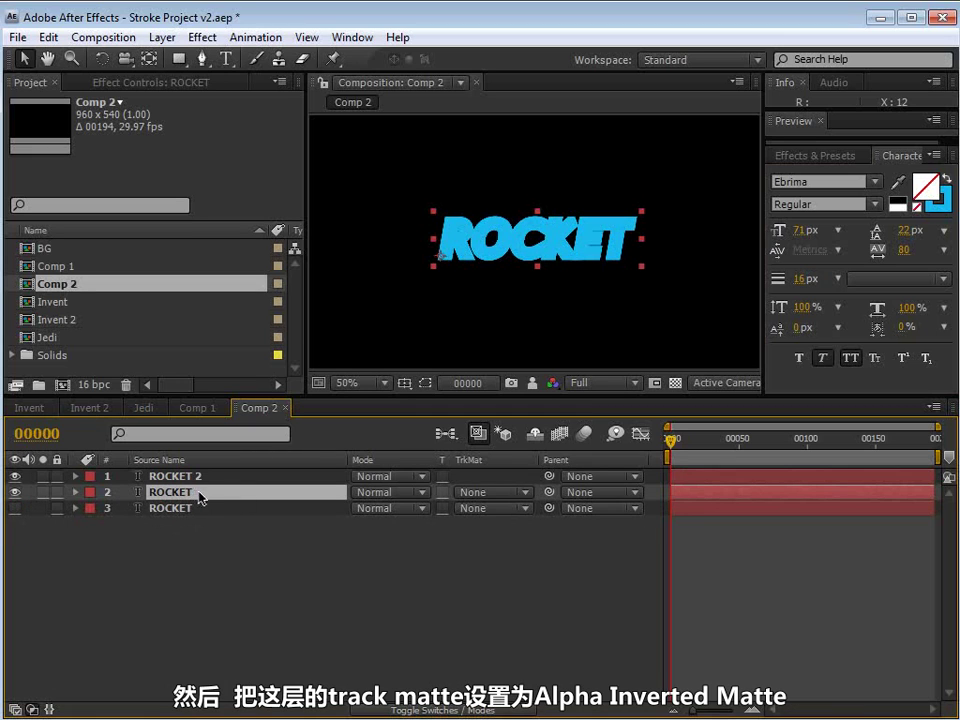
click(492, 493)
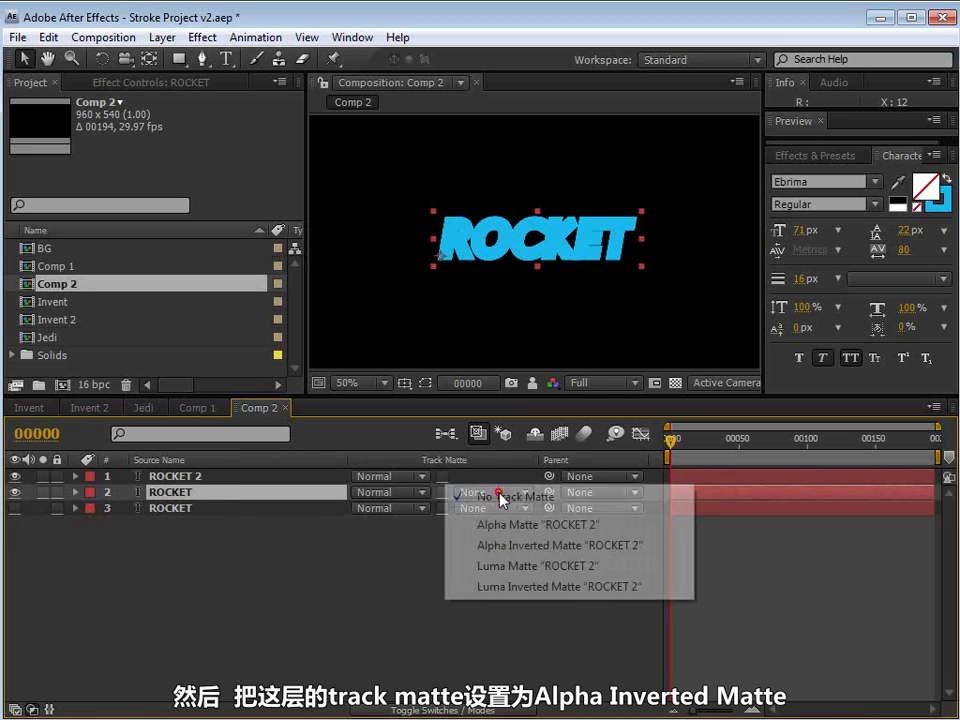
click(568, 545)
key(period)
key(period)
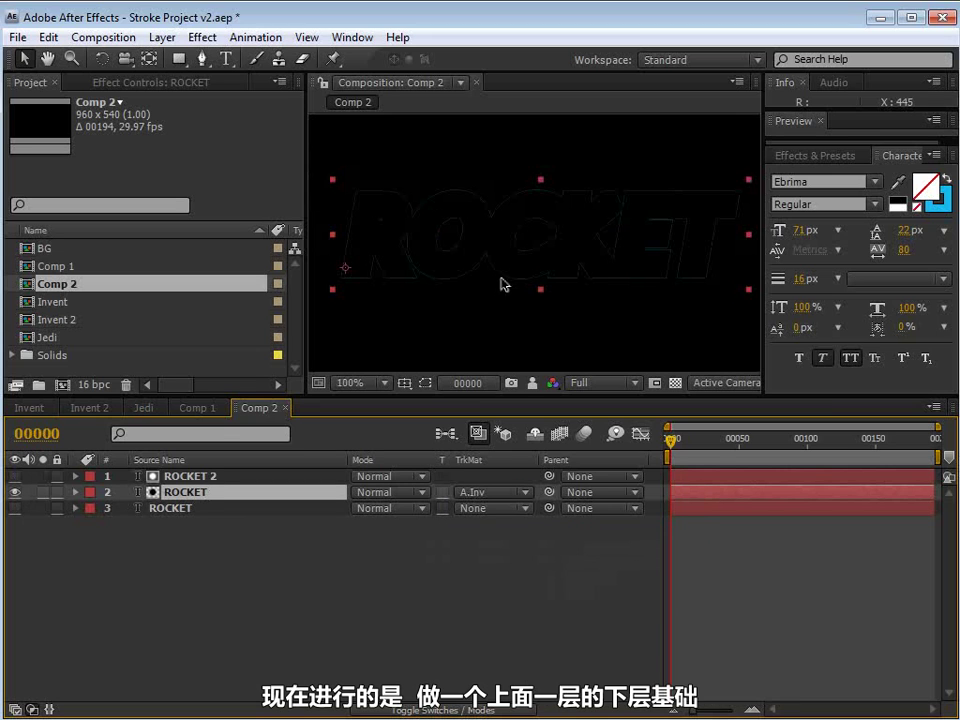
click(15, 477)
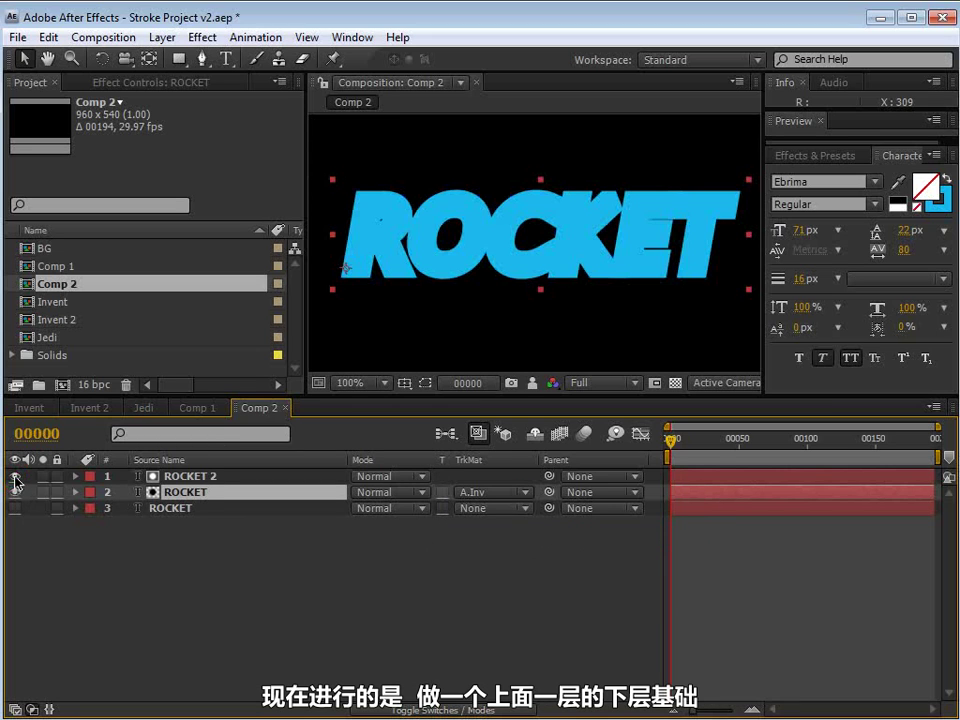
click(15, 477)
Set the matted ROCKET layer's stroke width to 21 px and make the original ROCKET layer at the bottom of the stack visible.
click(190, 479)
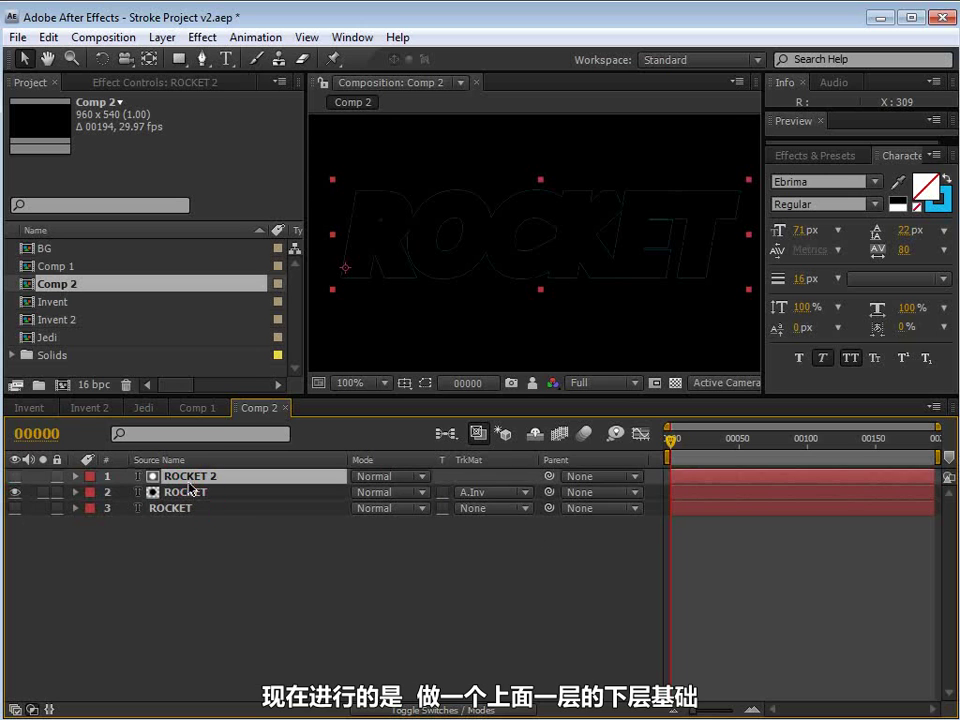
click(183, 493)
mouse_move(800, 280)
mouse_down()
mouse_move(810, 283)
mouse_move(731, 261)
mouse_up()
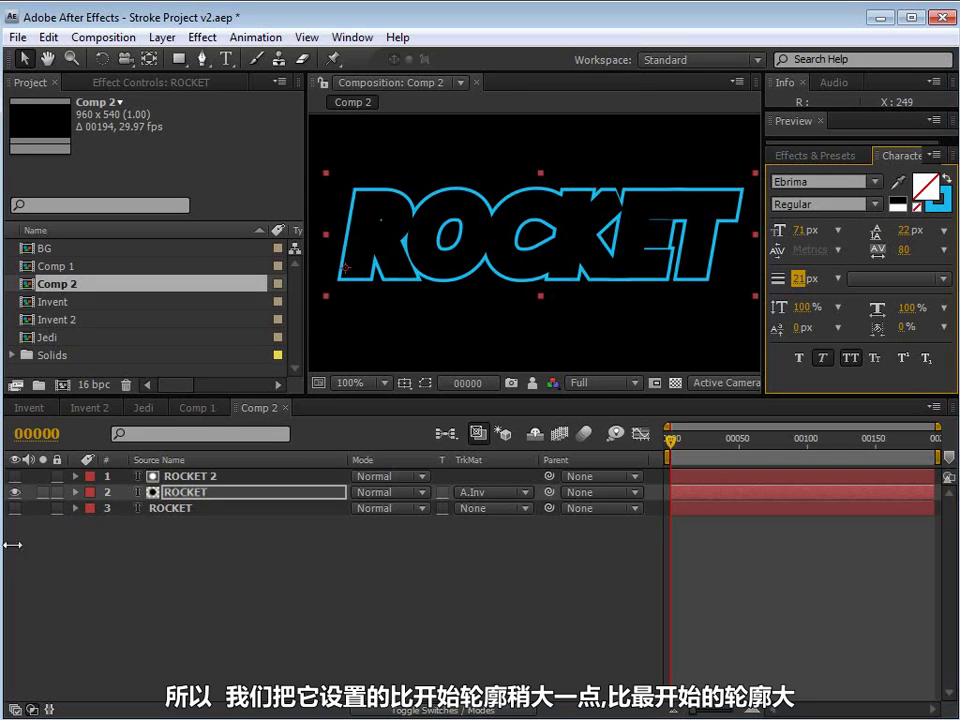
click(16, 508)
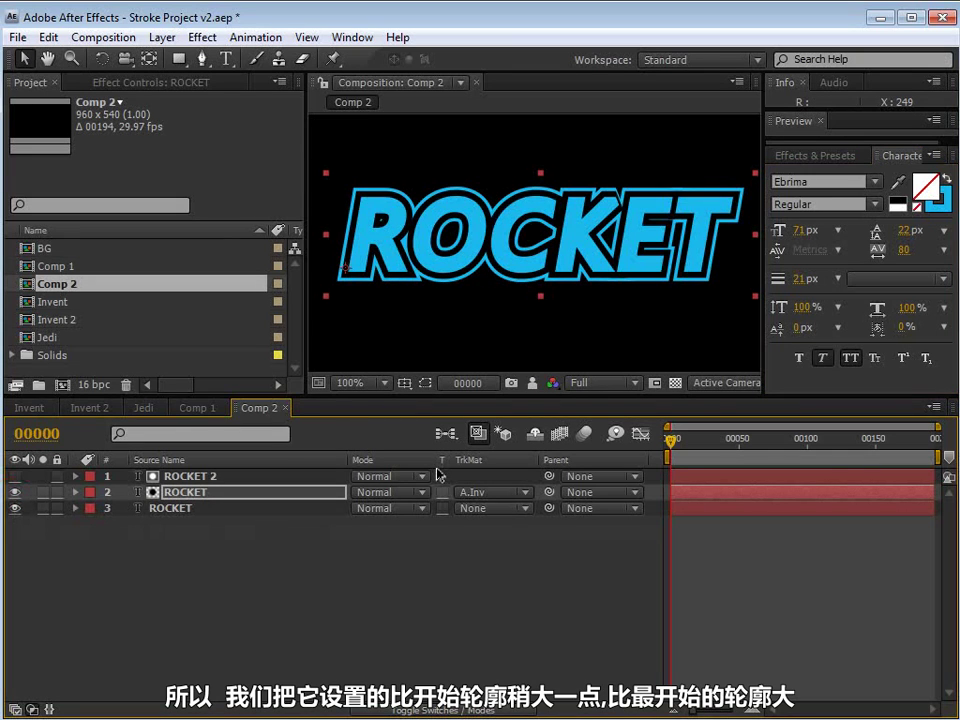
drag(674, 458, 625, 477)
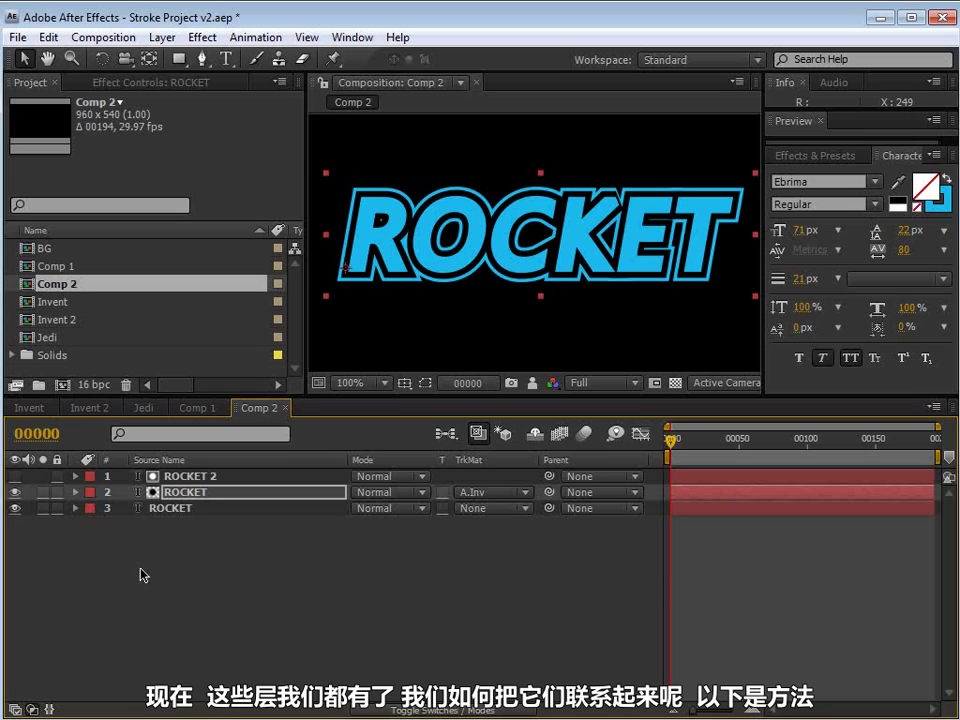
Move the original ROCKET layer to the top of the layer stack and rename it "Name This".
click(175, 510)
drag(210, 516, 182, 479)
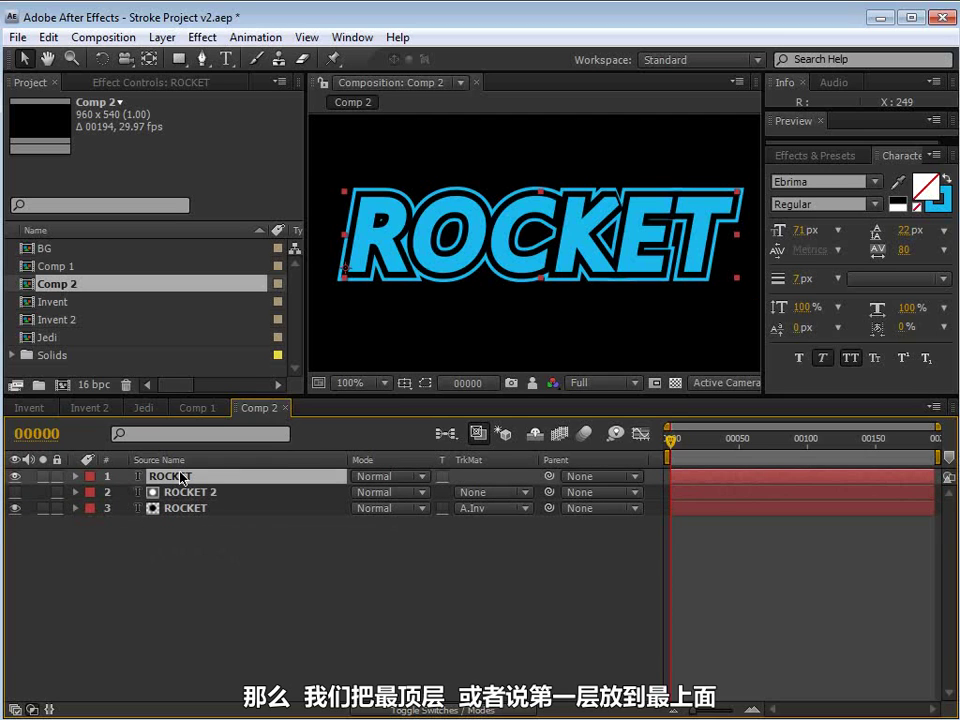
key(Return)
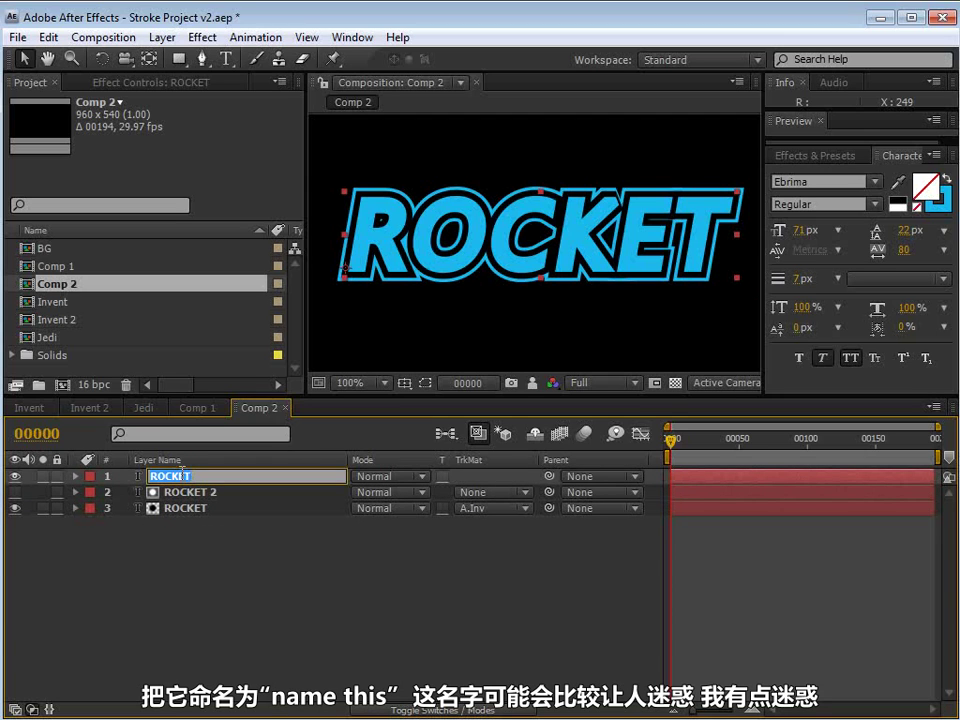
text(Name This)
key(Return)
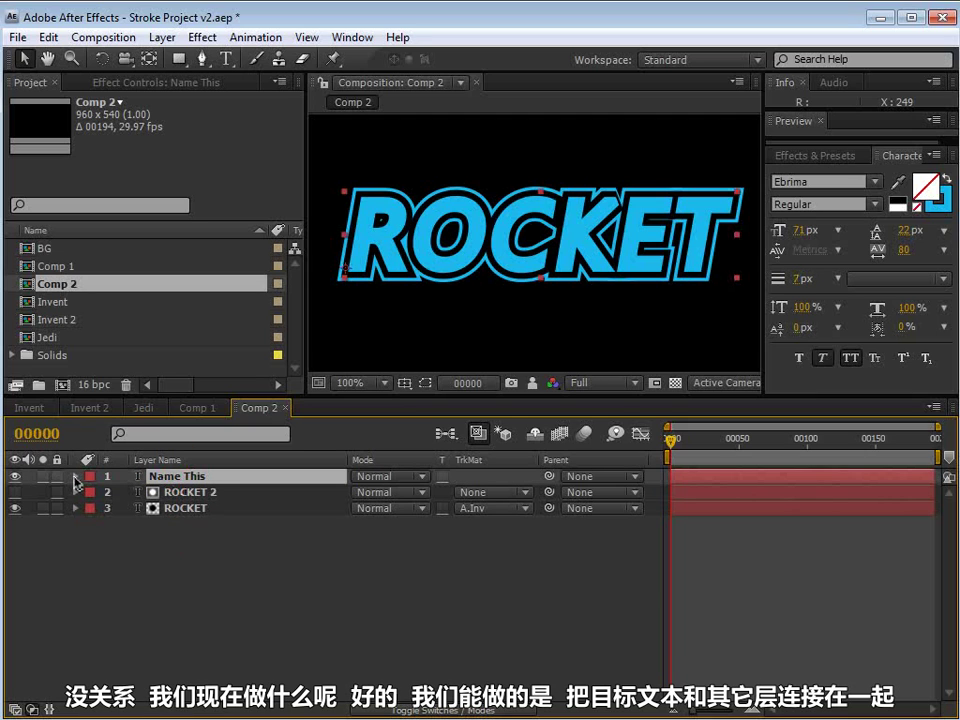
Add an expression to the matted ROCKET layer's Source Text that links it to the Name This layer's Source Text.
drag(168, 400, 120, 354)
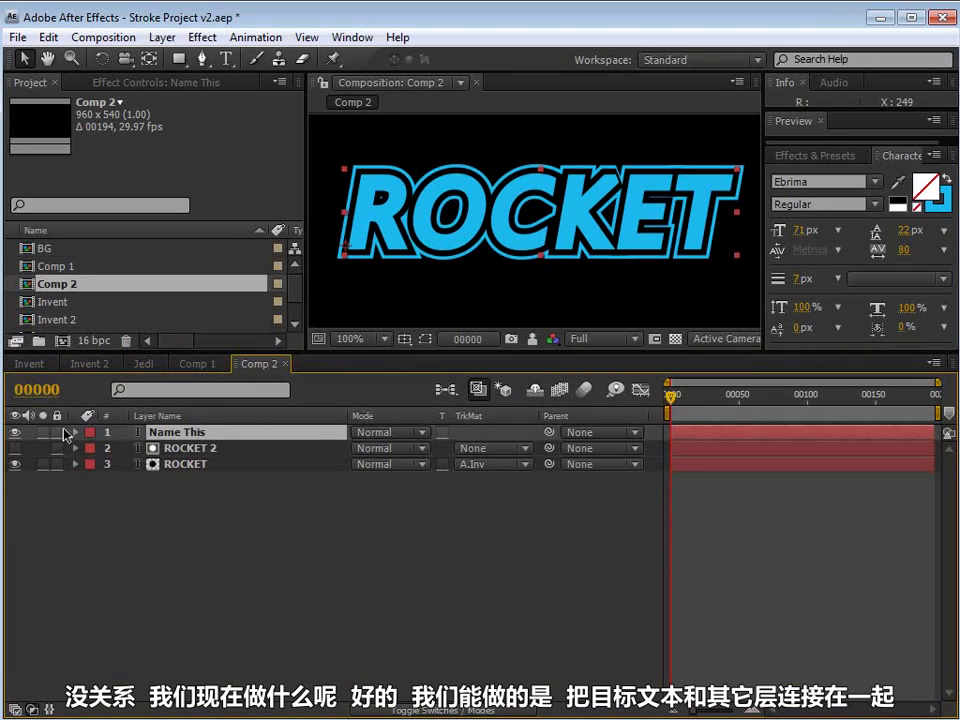
click(75, 433)
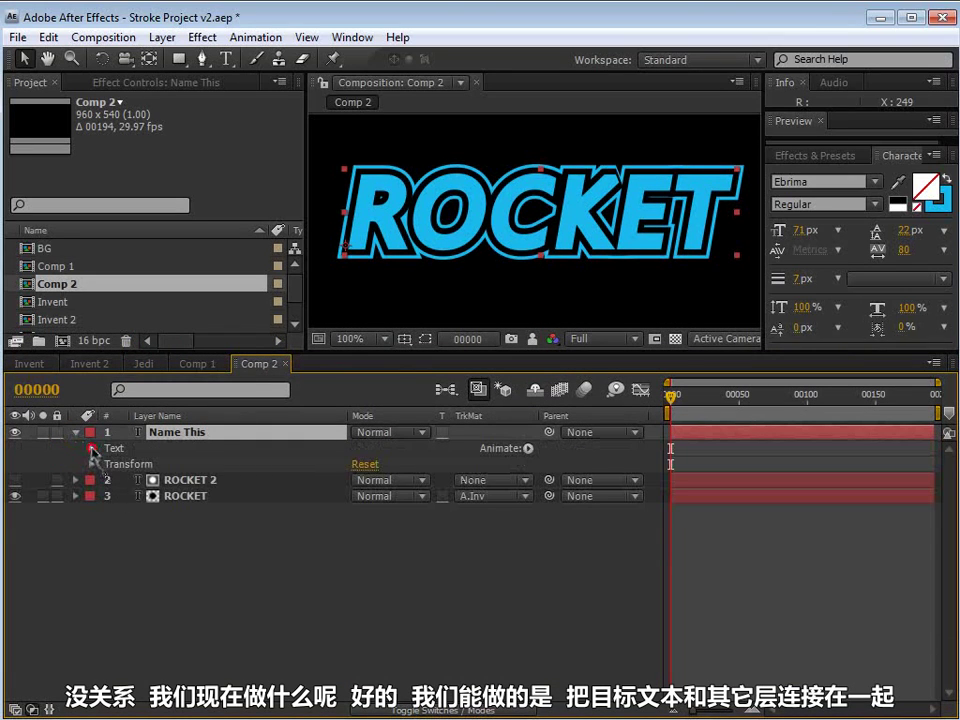
click(92, 448)
click(172, 465)
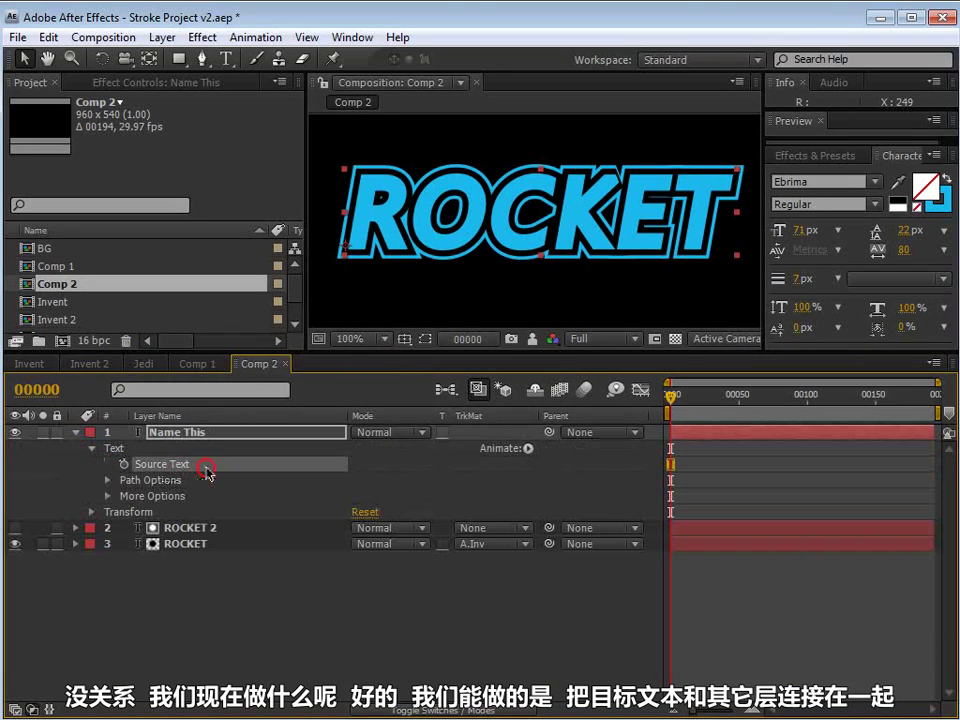
click(182, 528)
click(180, 543)
shift+click(182, 532)
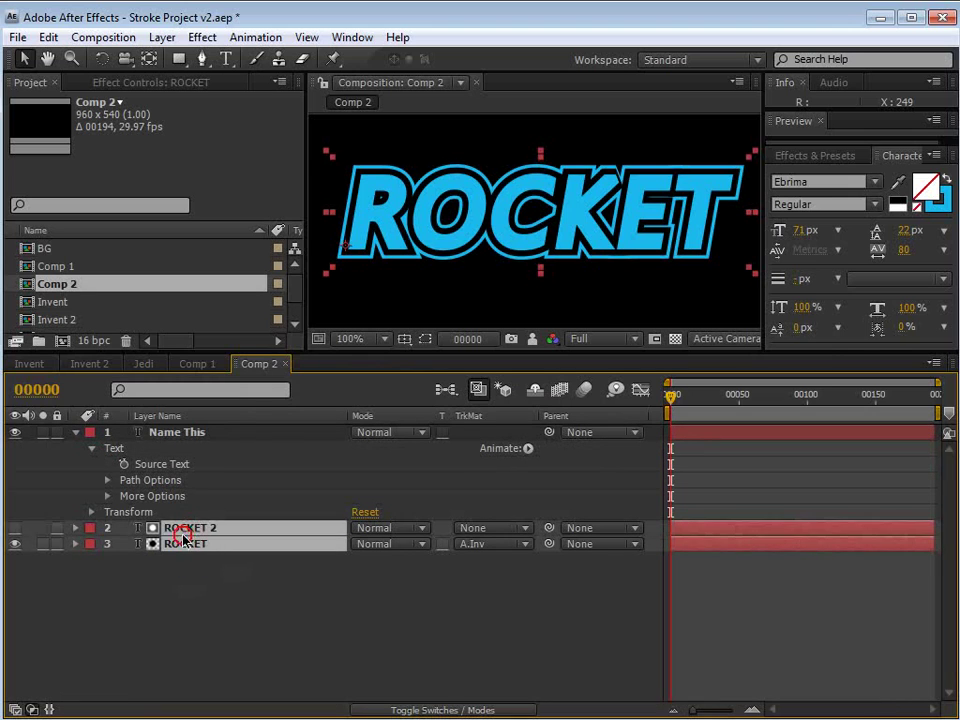
click(96, 561)
click(75, 544)
click(91, 560)
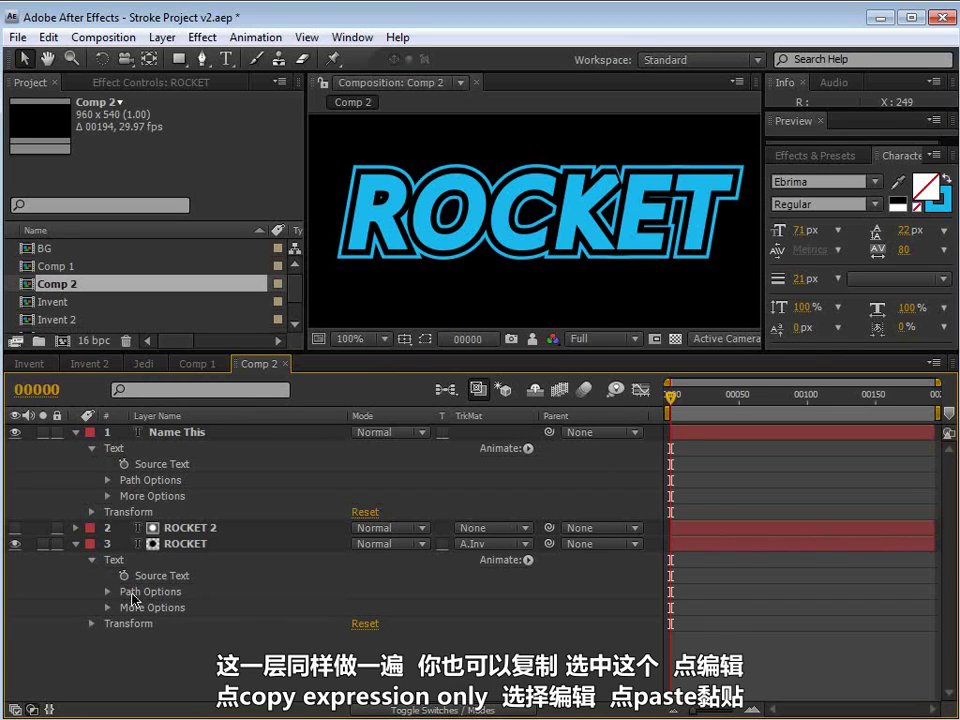
alt+click(124, 577)
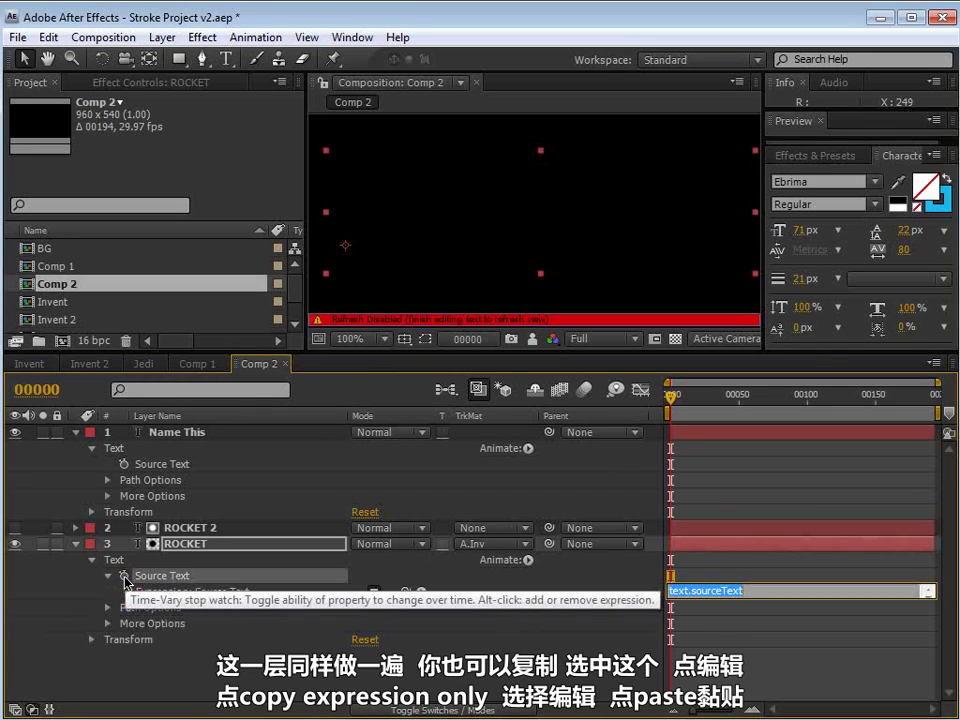
drag(405, 591, 185, 475)
Copy only the Source Text expression from the matted ROCKET layer and paste it onto the ROCKET 2 layer.
click(188, 527)
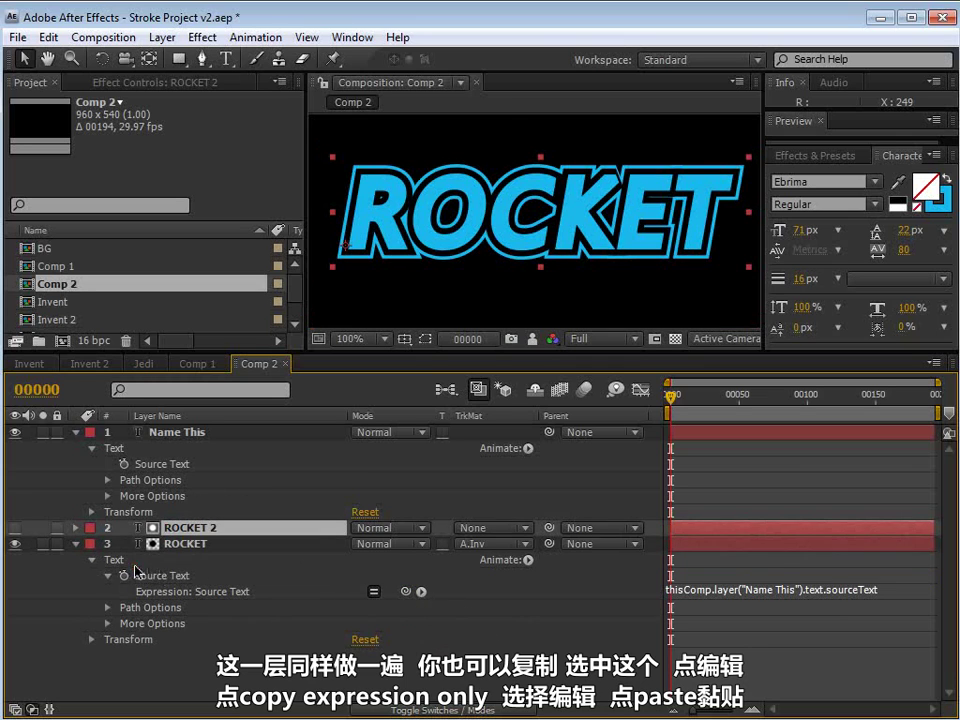
click(170, 576)
click(49, 37)
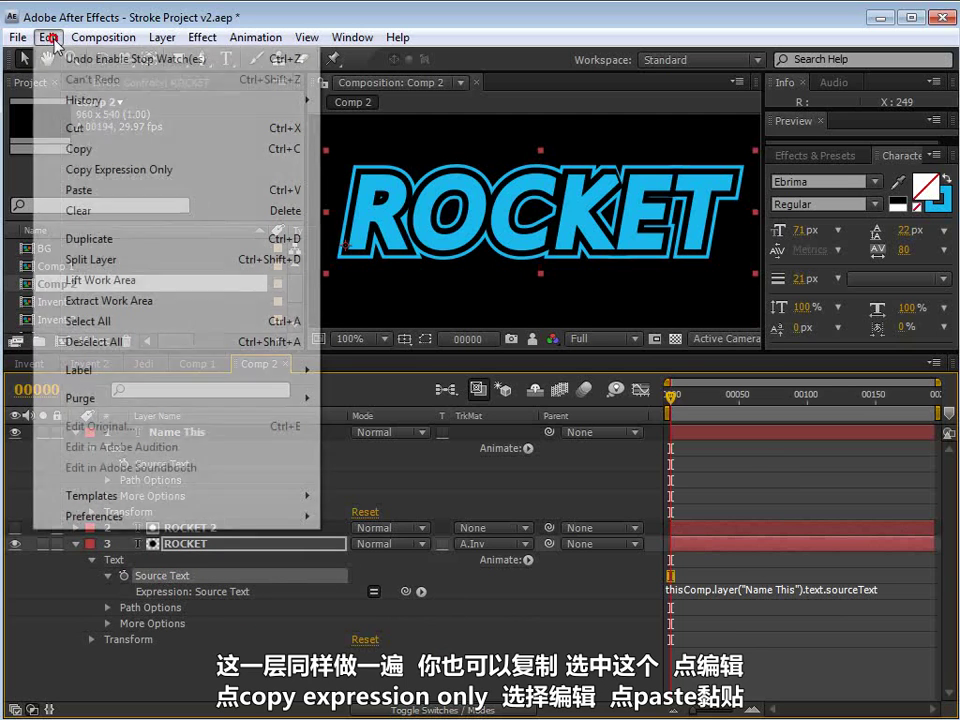
click(160, 170)
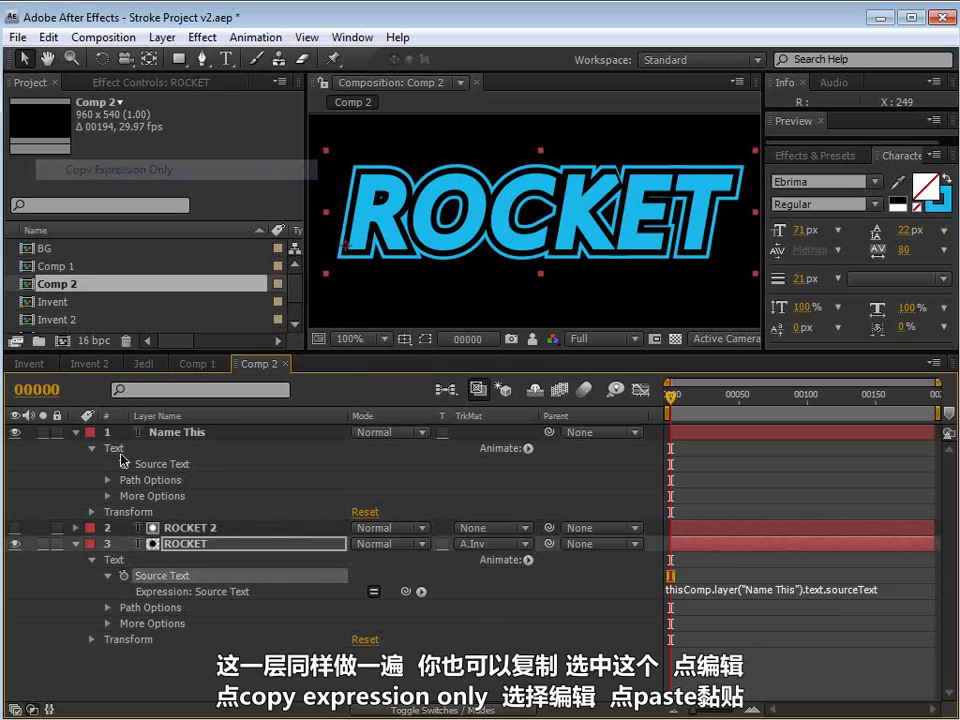
click(48, 37)
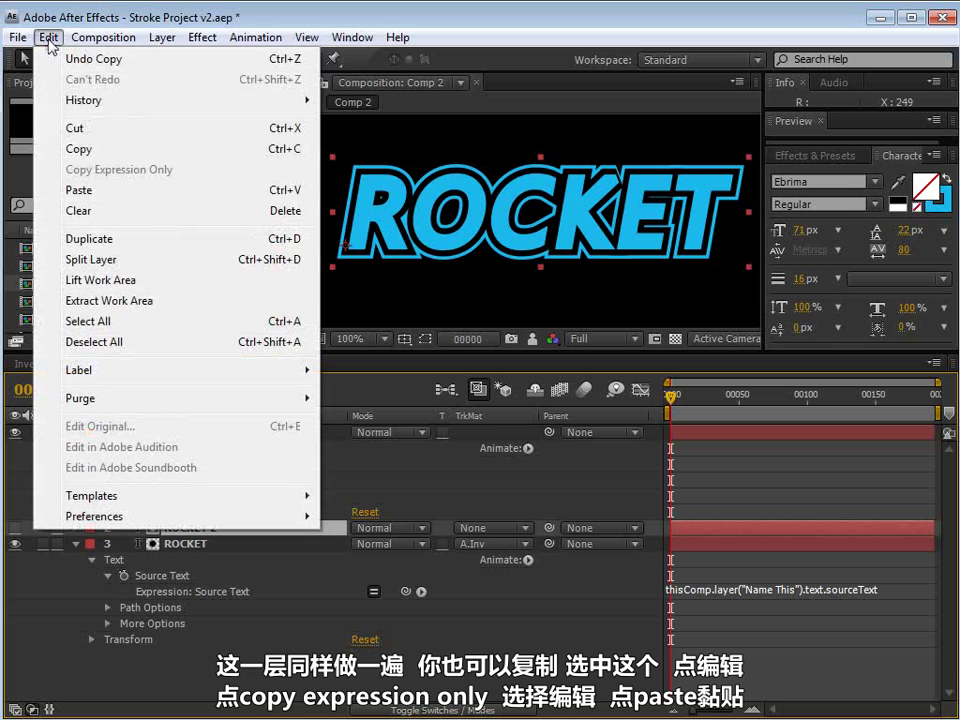
click(115, 192)
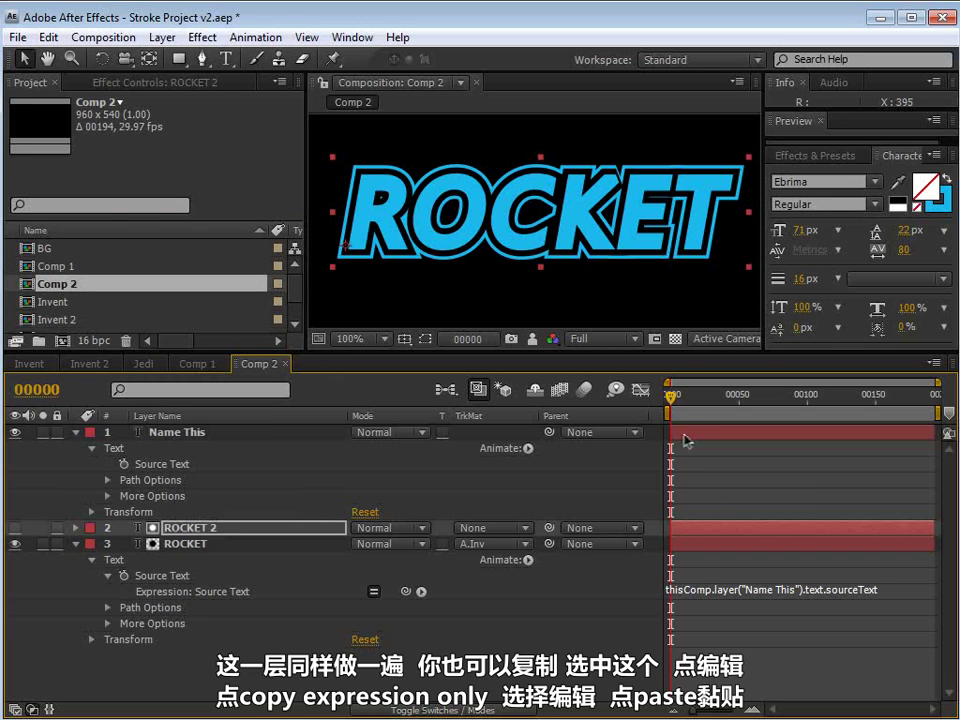
Replace the Name This layer's text with "CHANGE" and check the linked outline layers in the composition view.
double_click(172, 432)
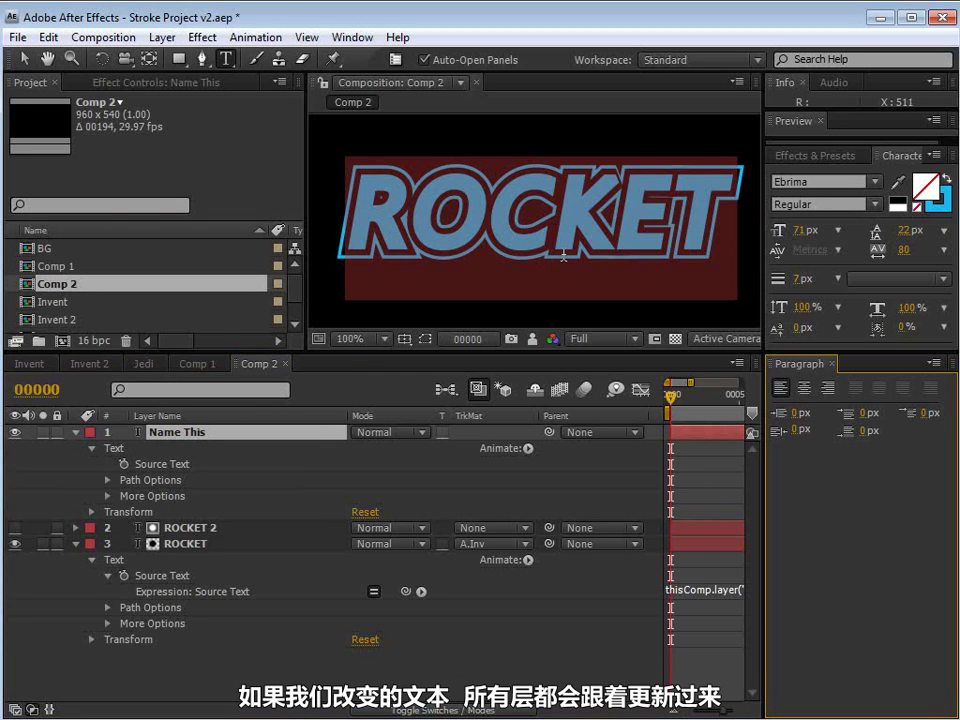
text(CHANGE)
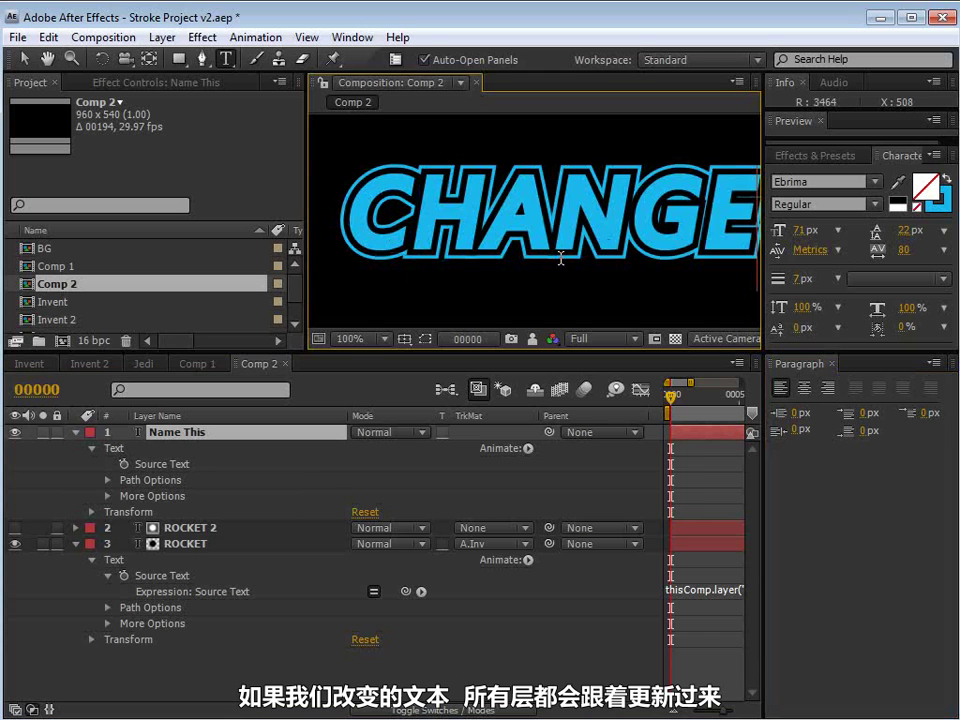
scroll(566, 253, down, 2)
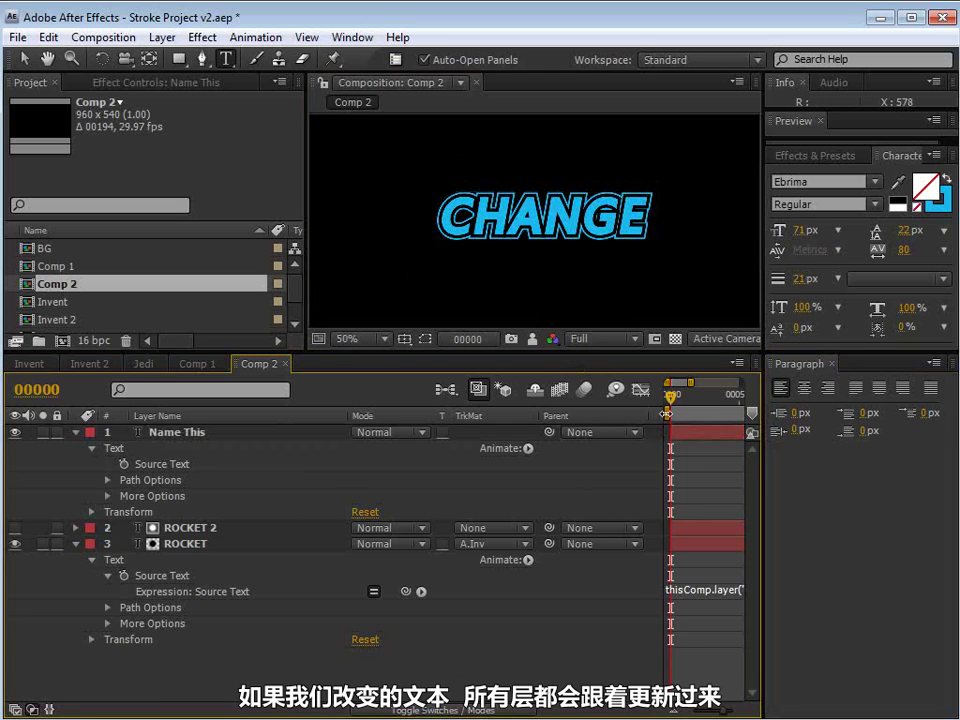
scroll(594, 252, up, 2)
scroll(590, 245, down, 2)
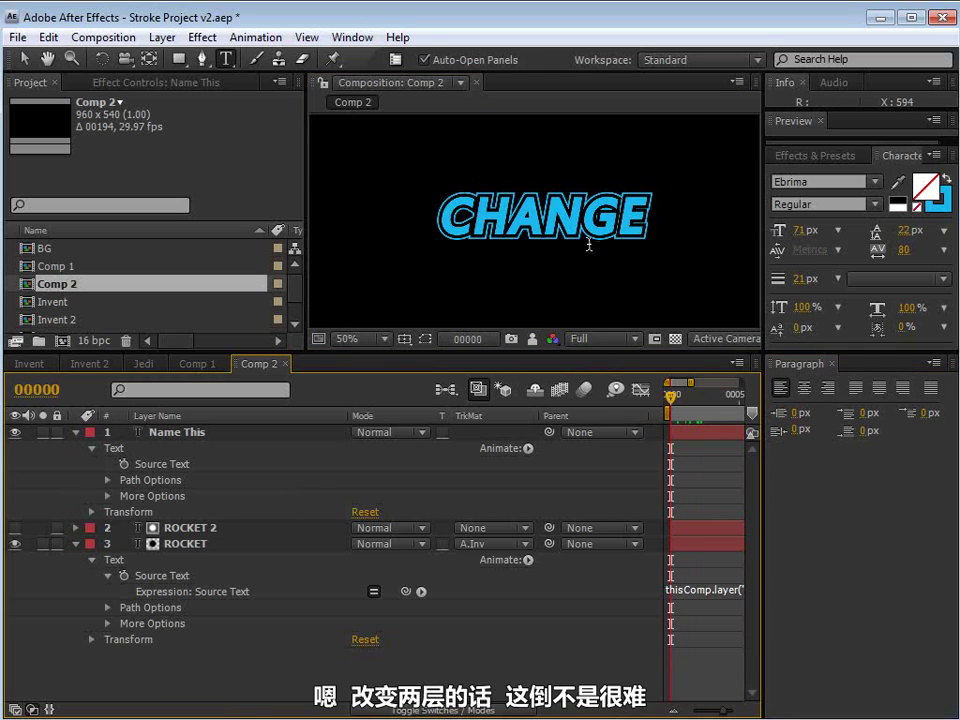
scroll(584, 240, up, 1)
key(h)
scroll(552, 252, down, 1)
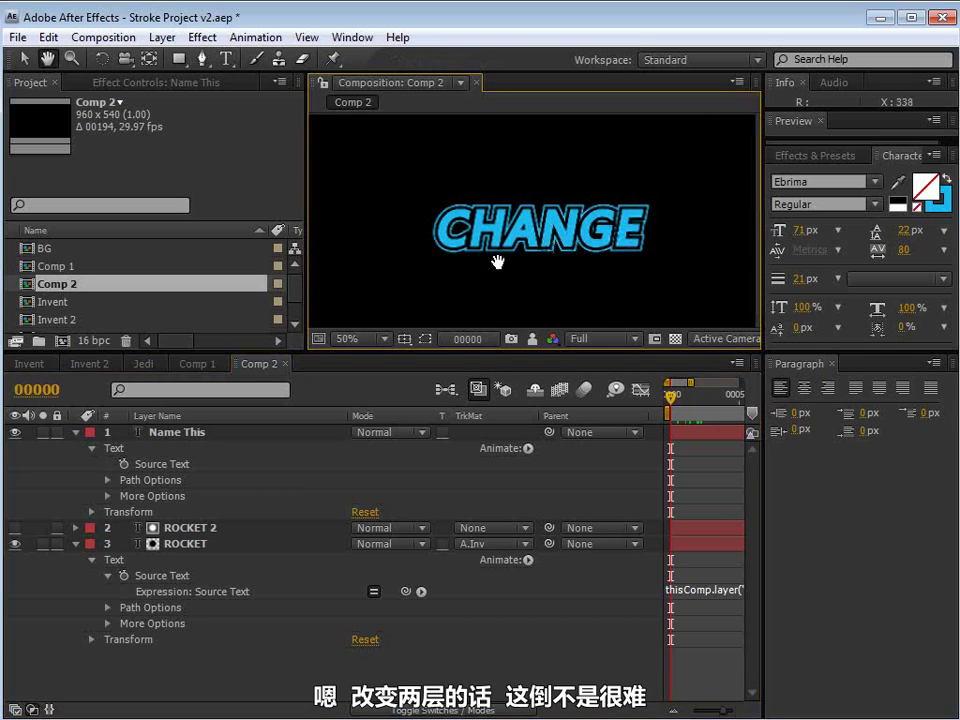
key(v)
Examine the stacked COPILOT text layers in the Invent 2 composition and return to Comp 2.
click(85, 364)
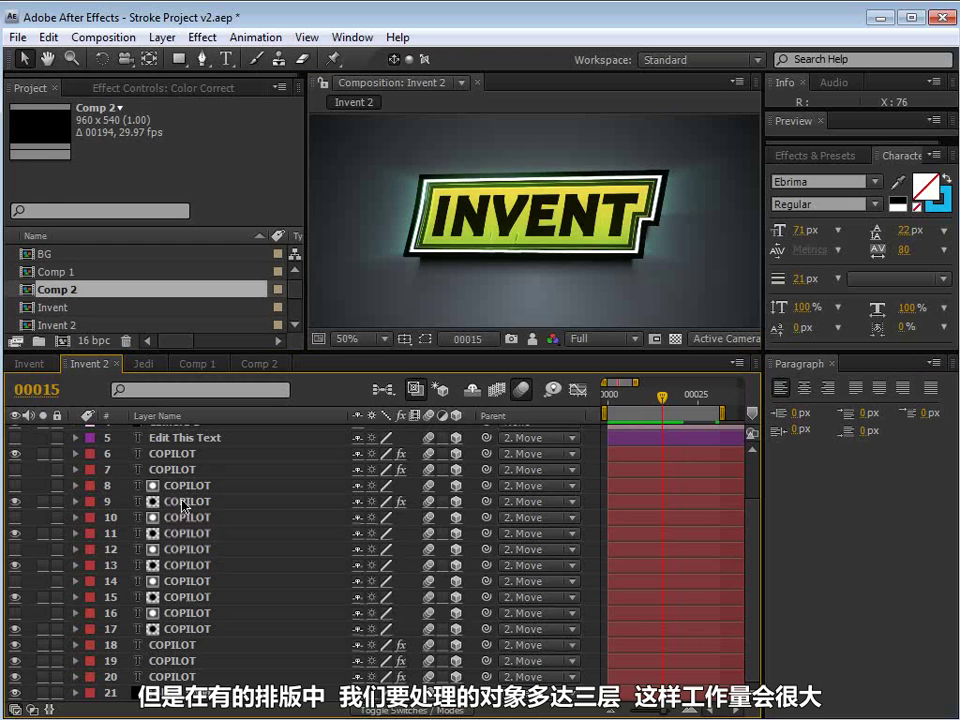
click(259, 364)
click(90, 364)
click(257, 364)
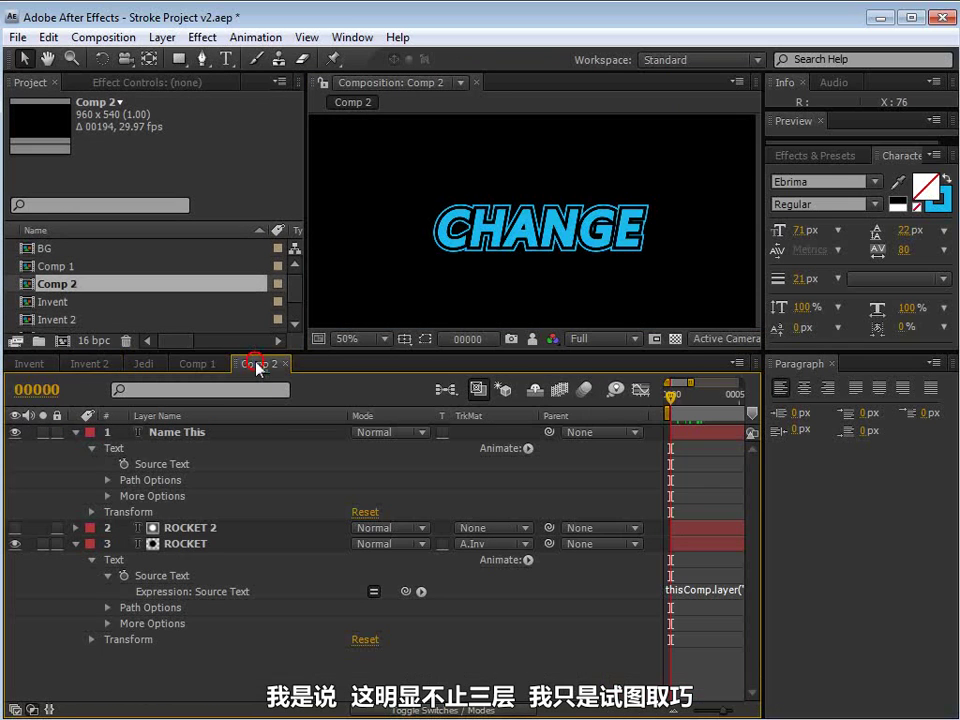
Close the Paragraph panel to widen the timeline and collapse the properties of the Name This and matted ROCKET layers.
click(831, 364)
click(77, 433)
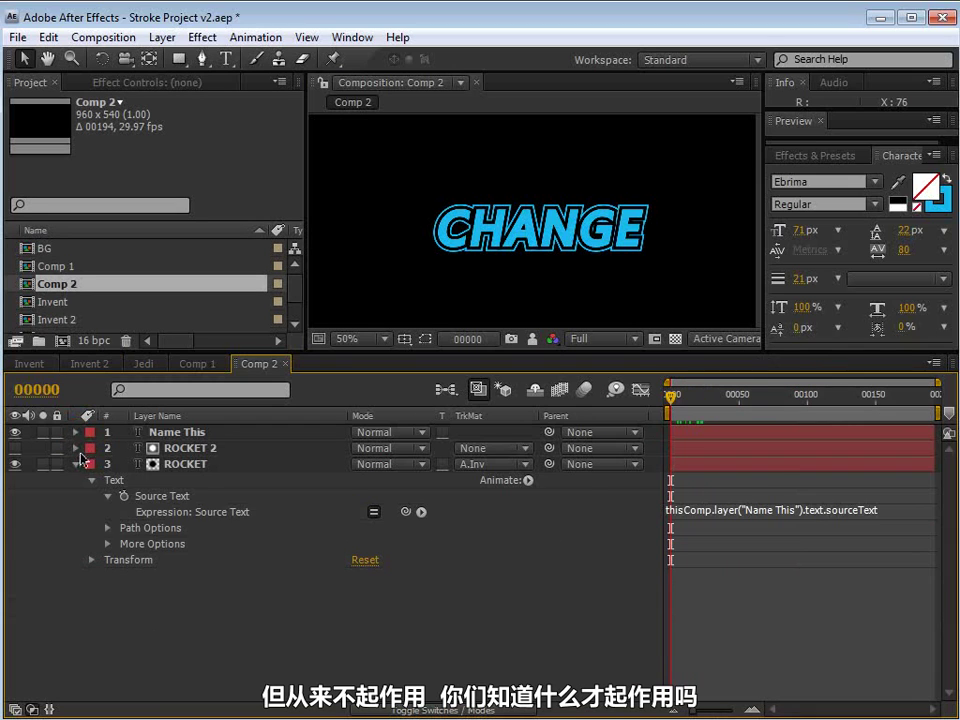
click(77, 464)
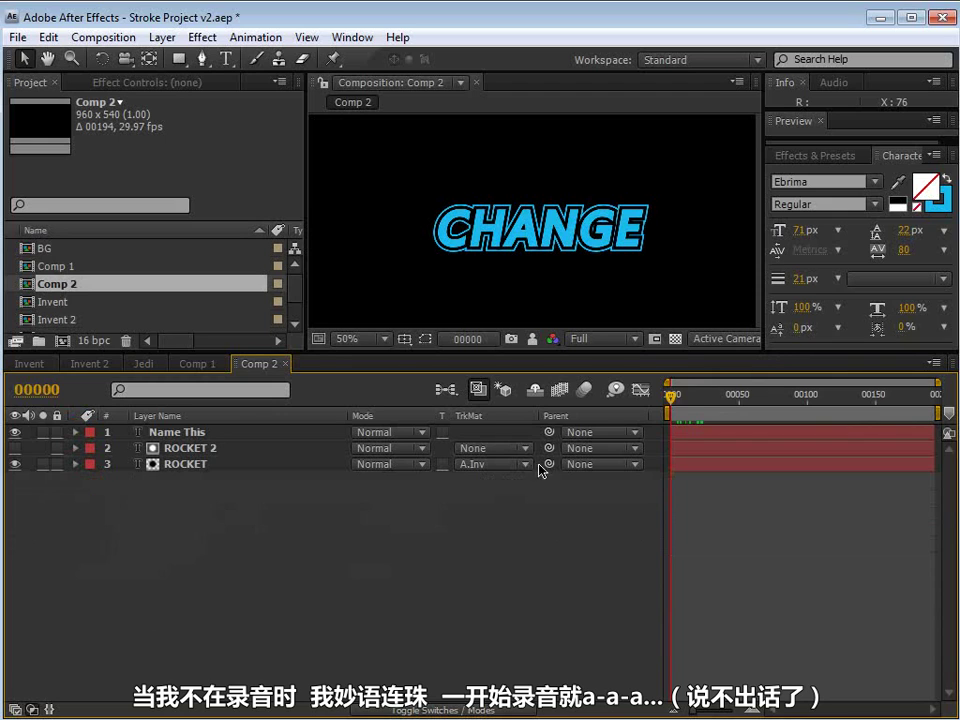
key(space)
key(space)
Duplicate the ROCKET 2 and ROCKET layers together as a second matte-and-outline pair.
click(190, 432)
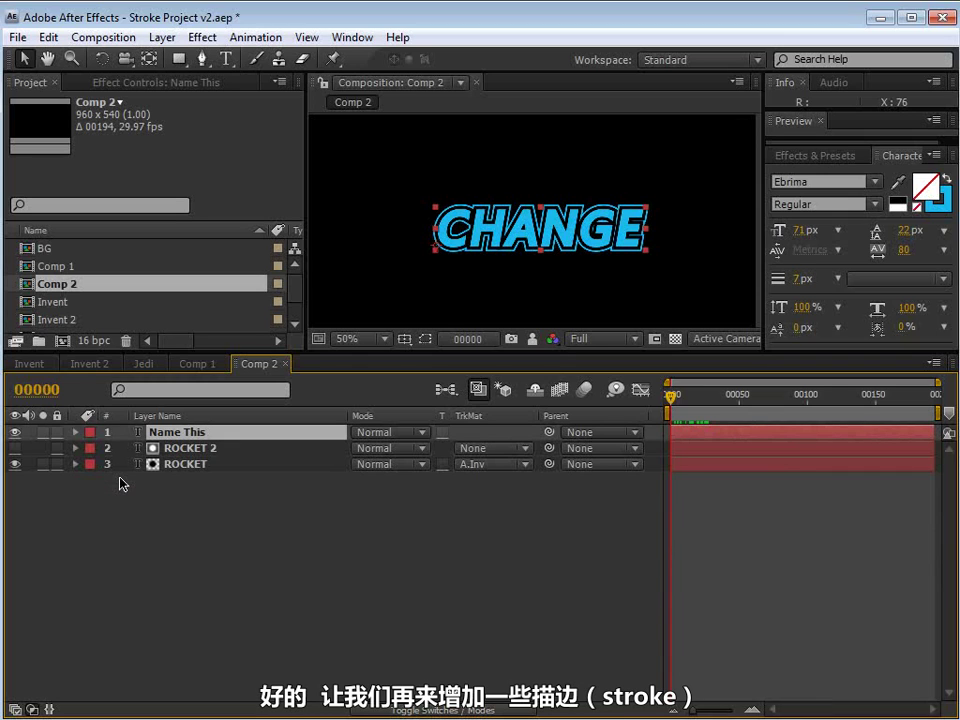
click(170, 447)
shift+click(182, 464)
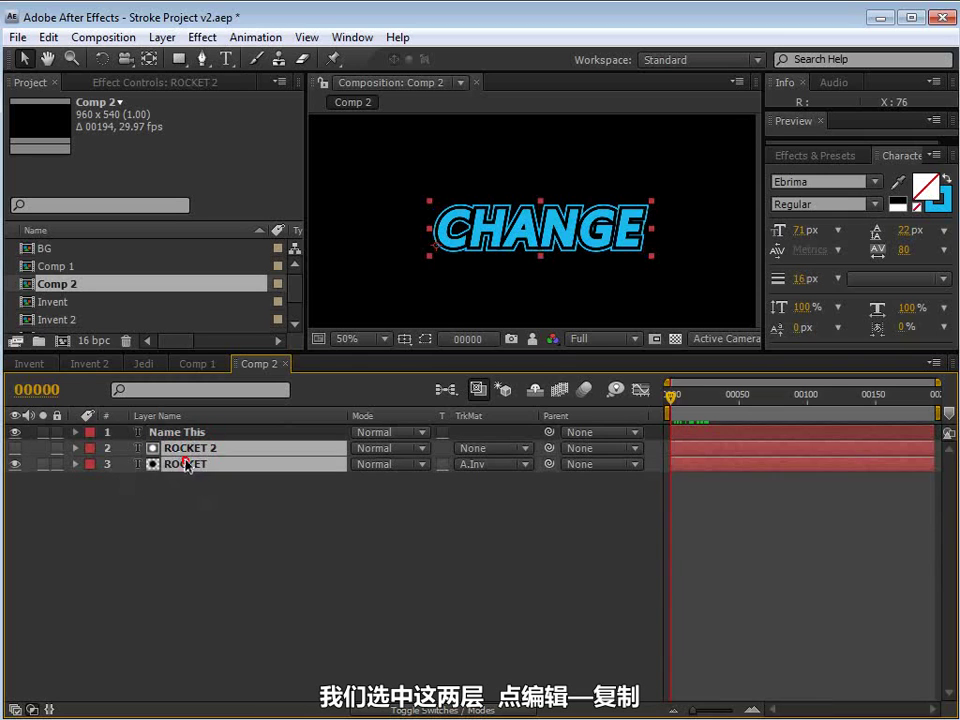
click(48, 37)
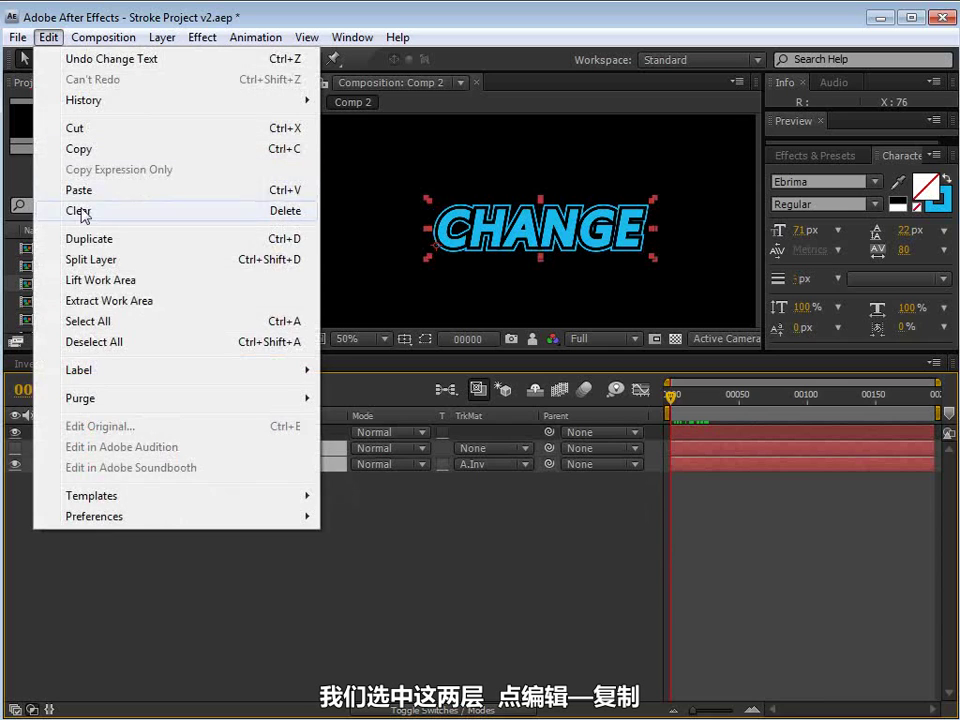
click(73, 239)
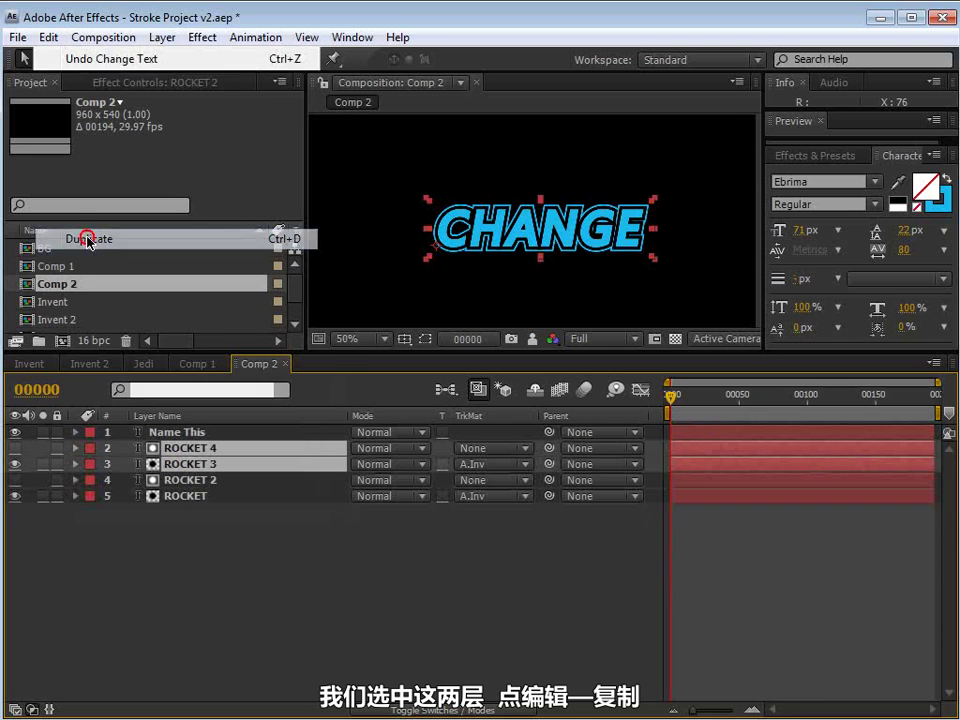
Set the stroke width to 25 px on the duplicated matte layer and 30 px on the duplicated matted ROCKET layer.
click(220, 464)
click(190, 450)
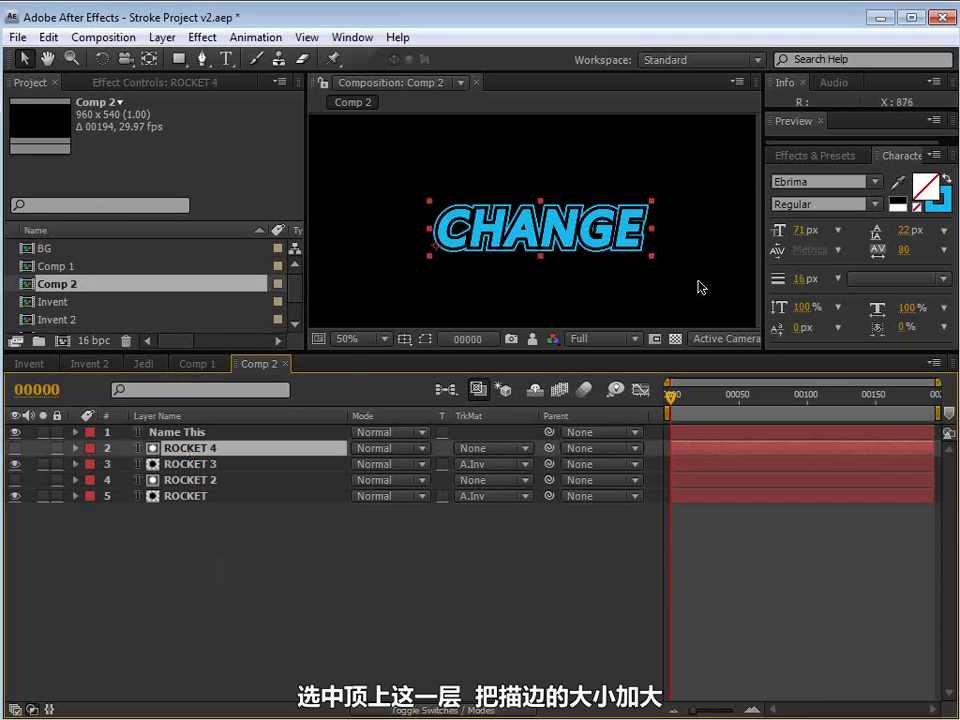
drag(798, 282, 808, 283)
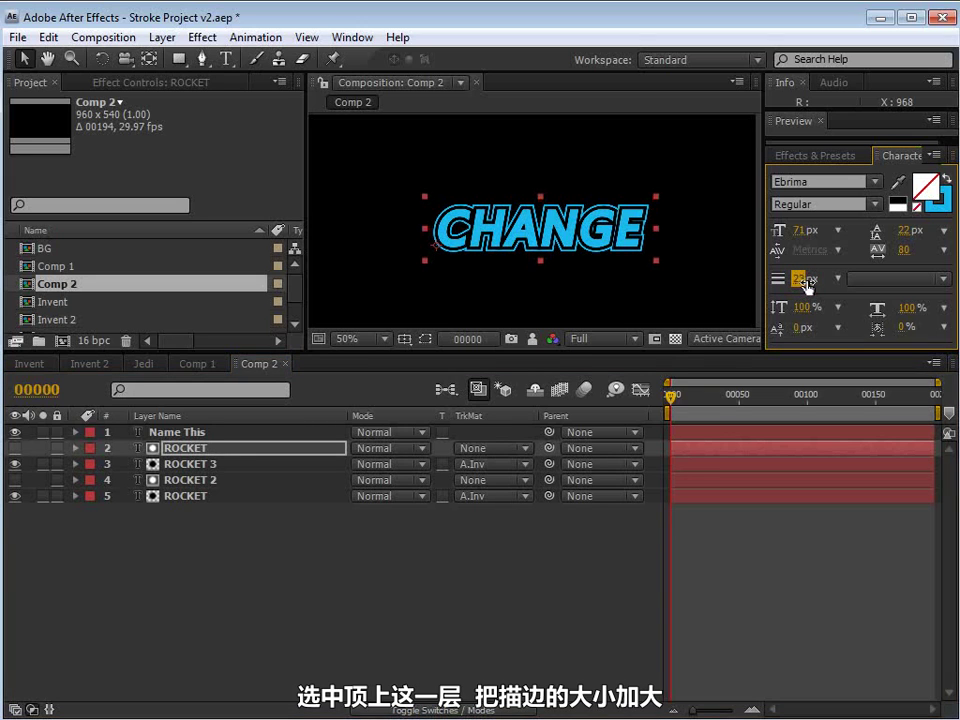
click(183, 465)
drag(797, 281, 808, 283)
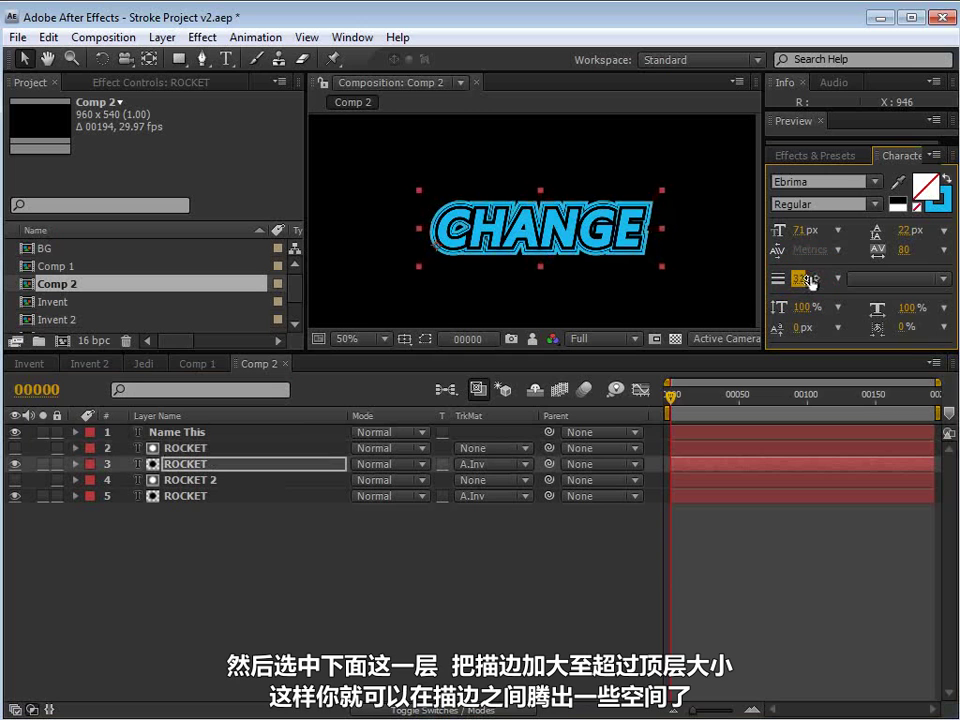
key(/)
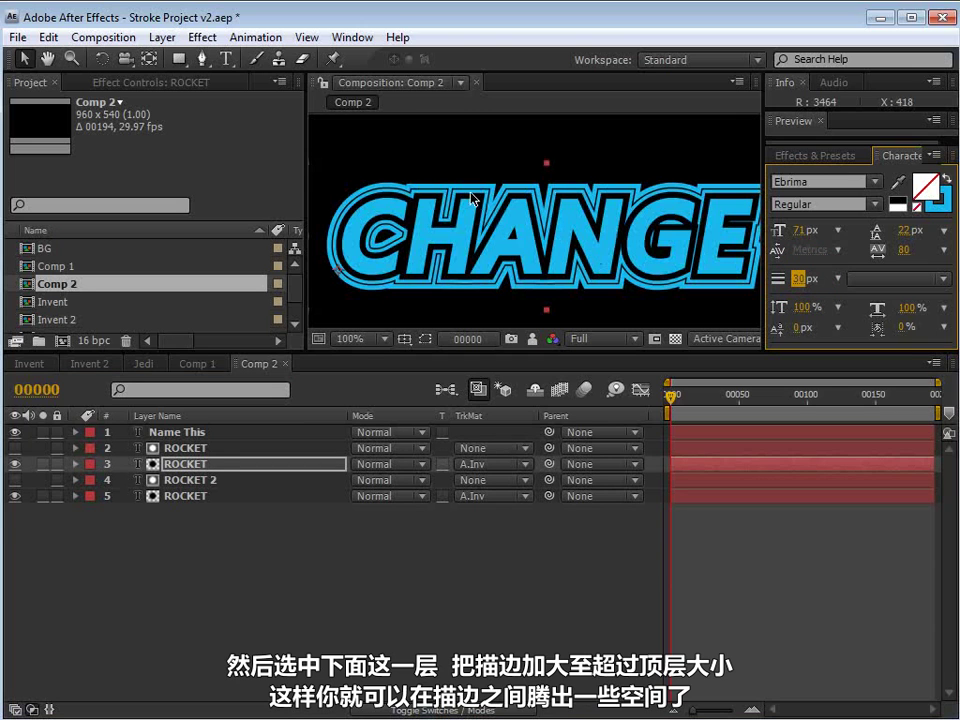
click(200, 448)
drag(803, 283, 575, 283)
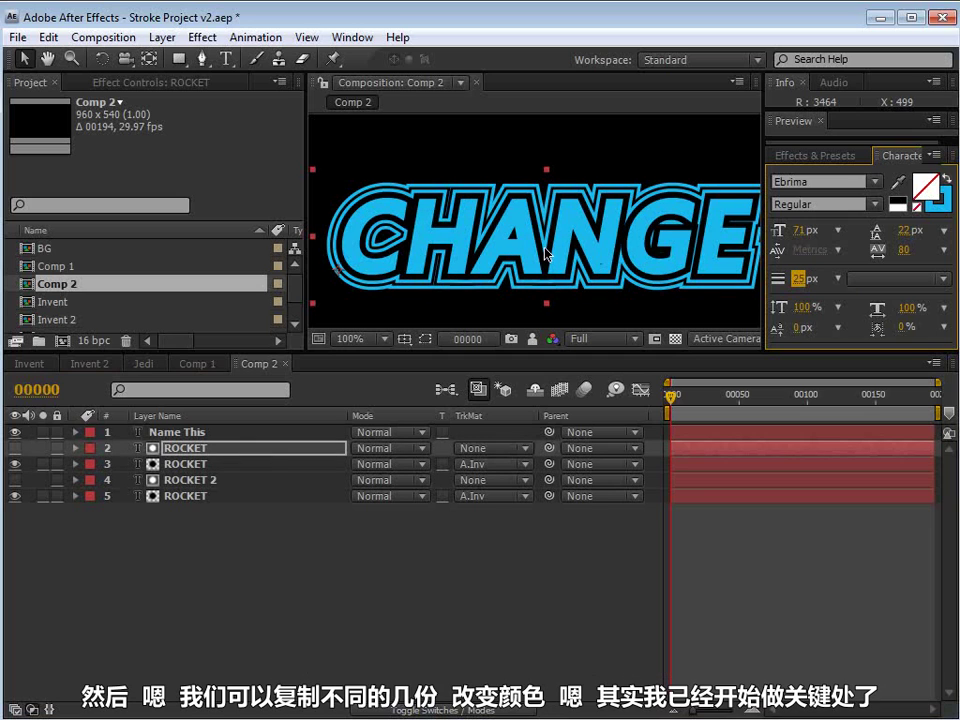
Change the stroke colour of the duplicated matted ROCKET layer to light gray and deselect it.
click(199, 463)
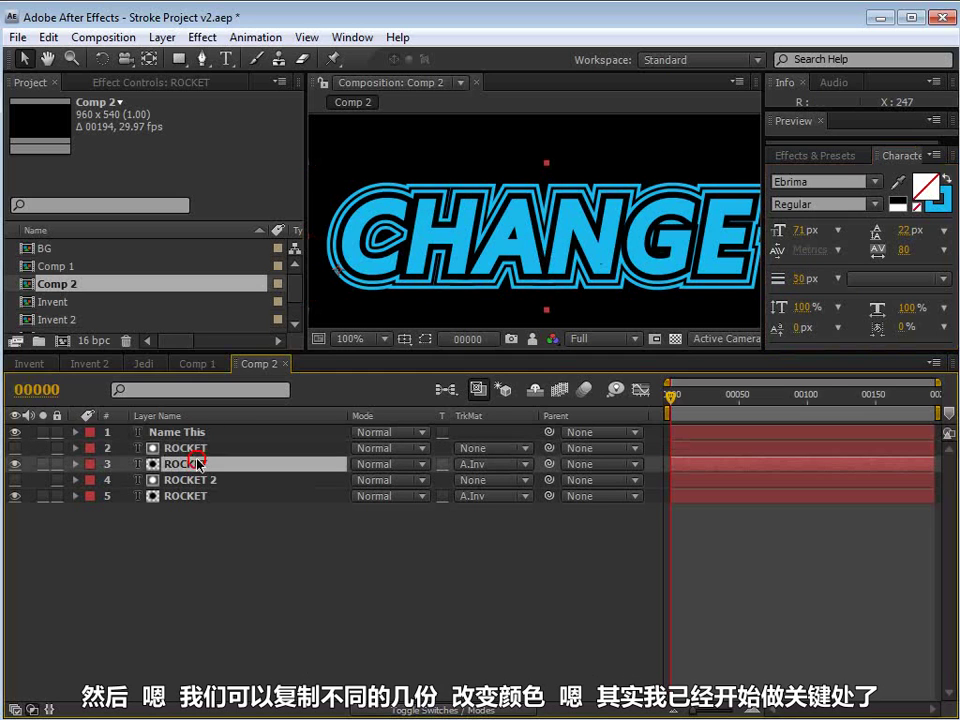
click(938, 207)
mouse_move(534, 426)
mouse_down()
mouse_move(542, 429)
mouse_move(490, 420)
mouse_up()
click(873, 367)
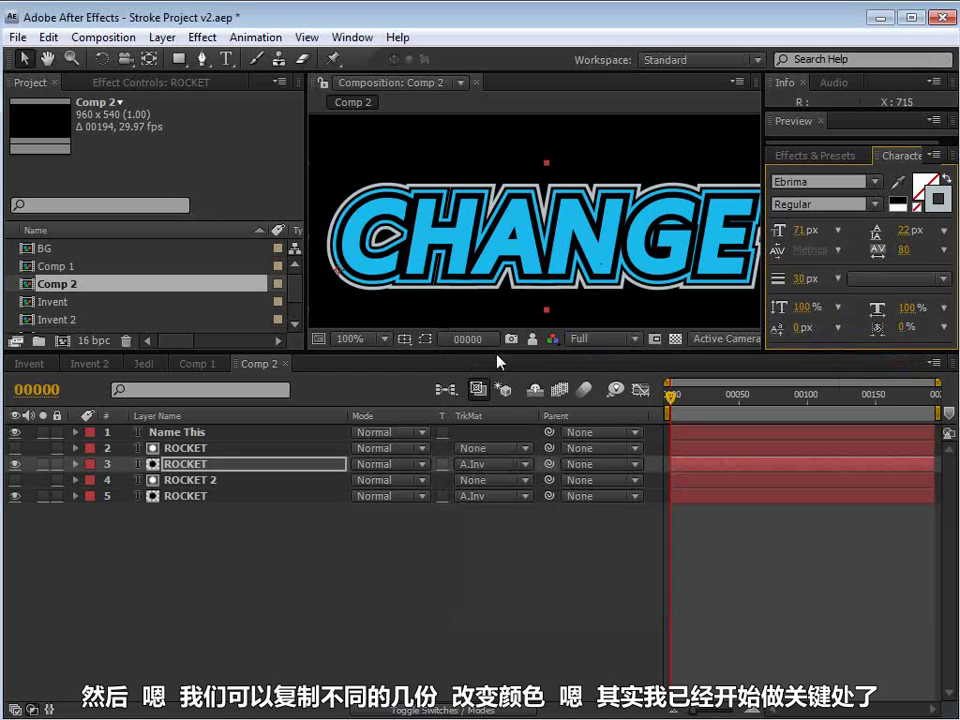
scroll(512, 270, up, 2)
click(527, 566)
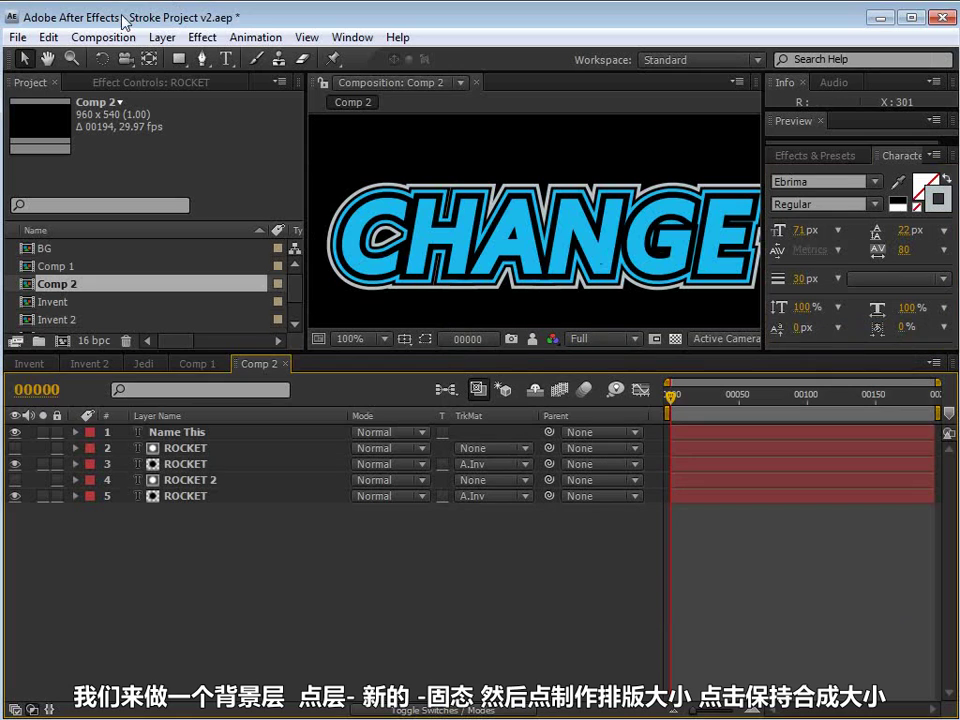
Create a dark gray solid layer at the composition size, 960 by 540 px.
click(162, 37)
mouse_move(336, 60)
click(575, 92)
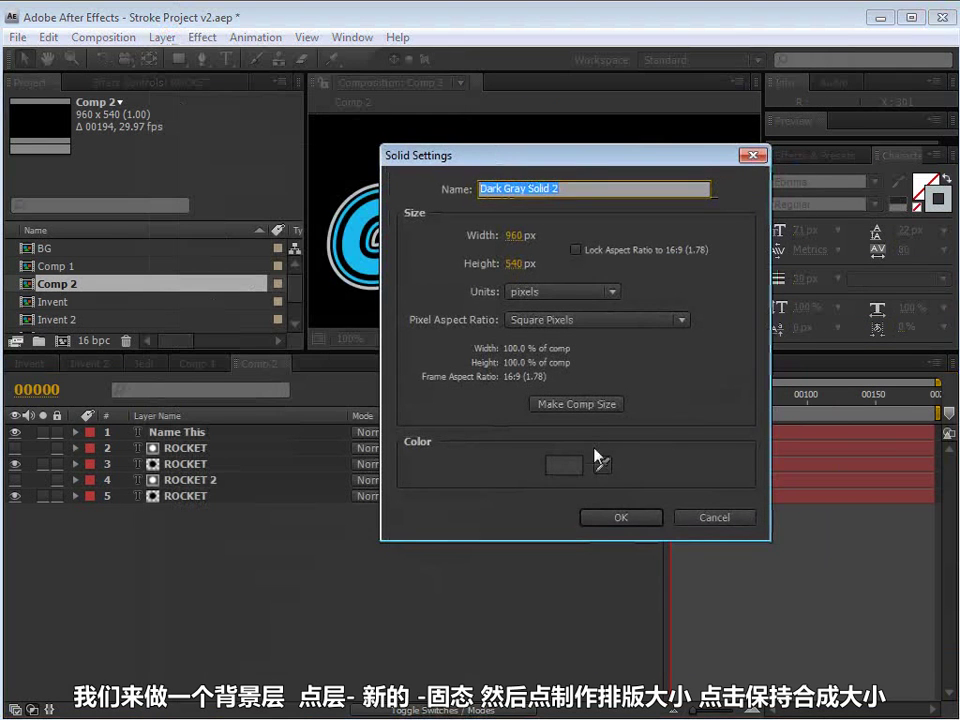
click(615, 405)
click(617, 518)
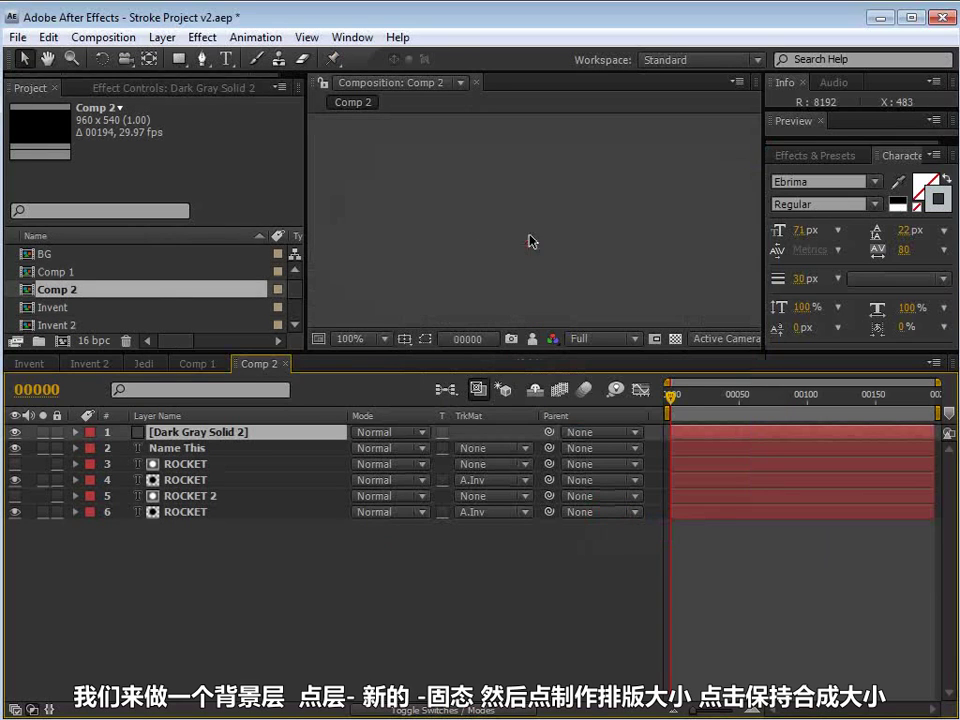
Apply the Ramp effect to the dark gray solid and set its shape to Radial Ramp.
click(193, 38)
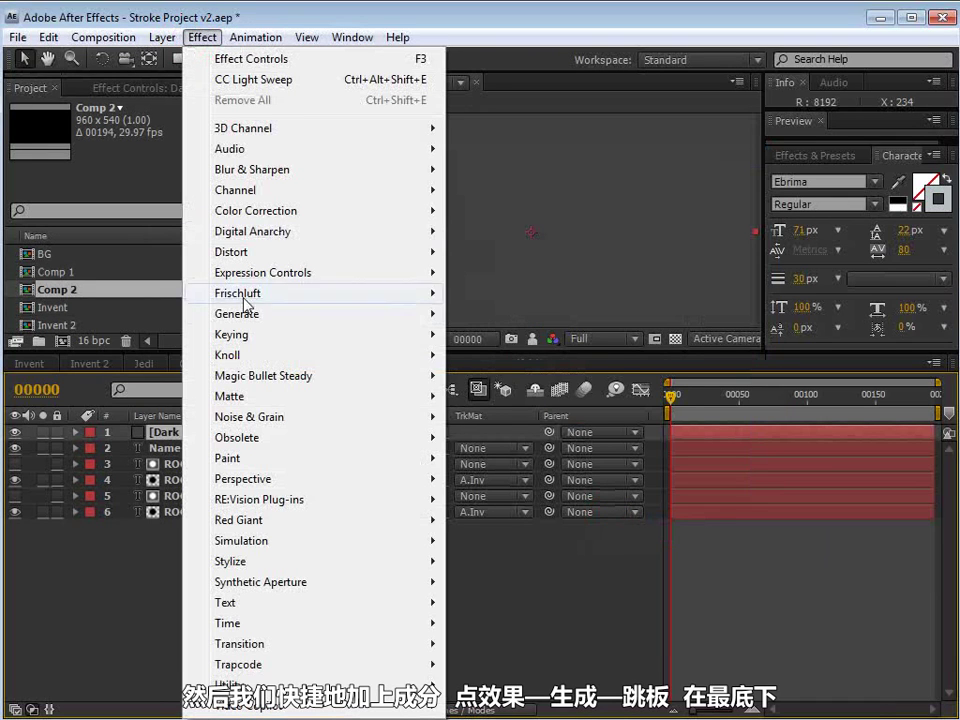
mouse_move(248, 314)
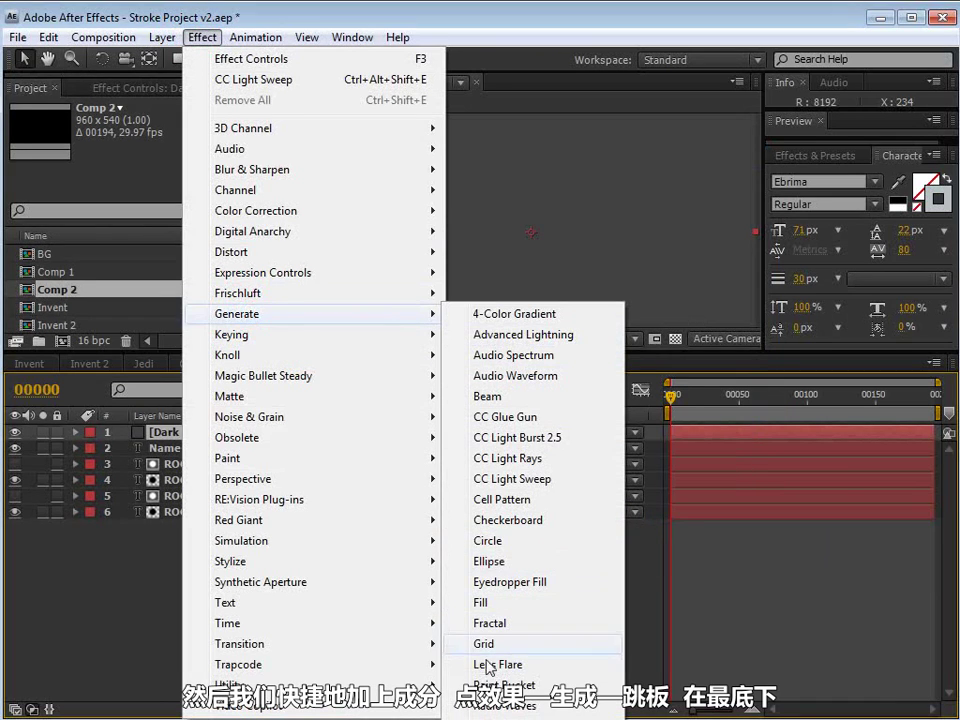
click(505, 706)
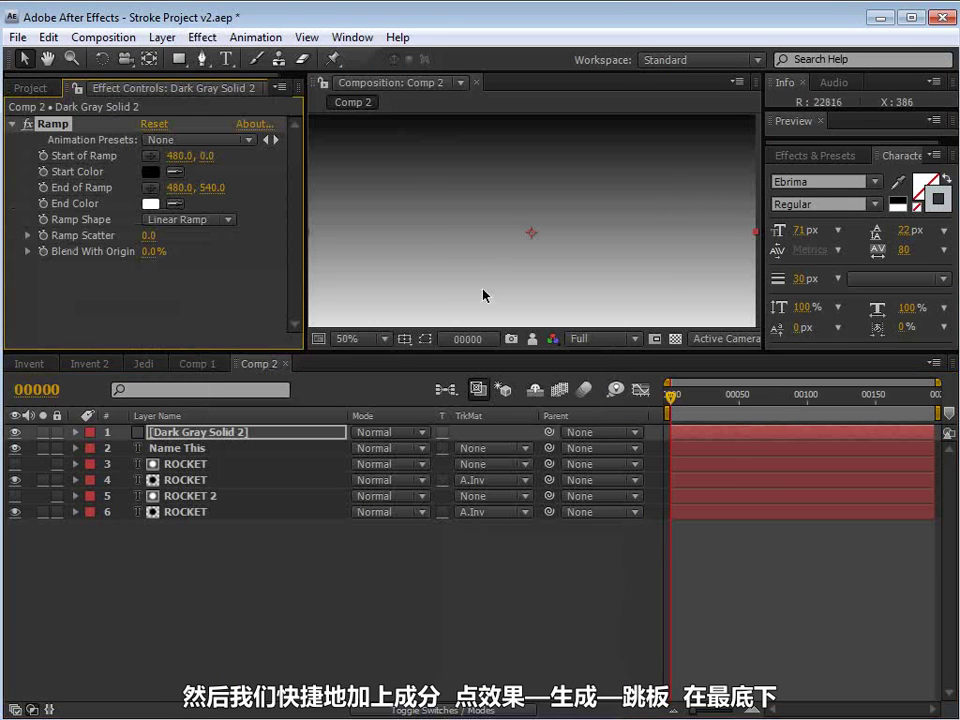
scroll(522, 227, down, 1)
click(185, 219)
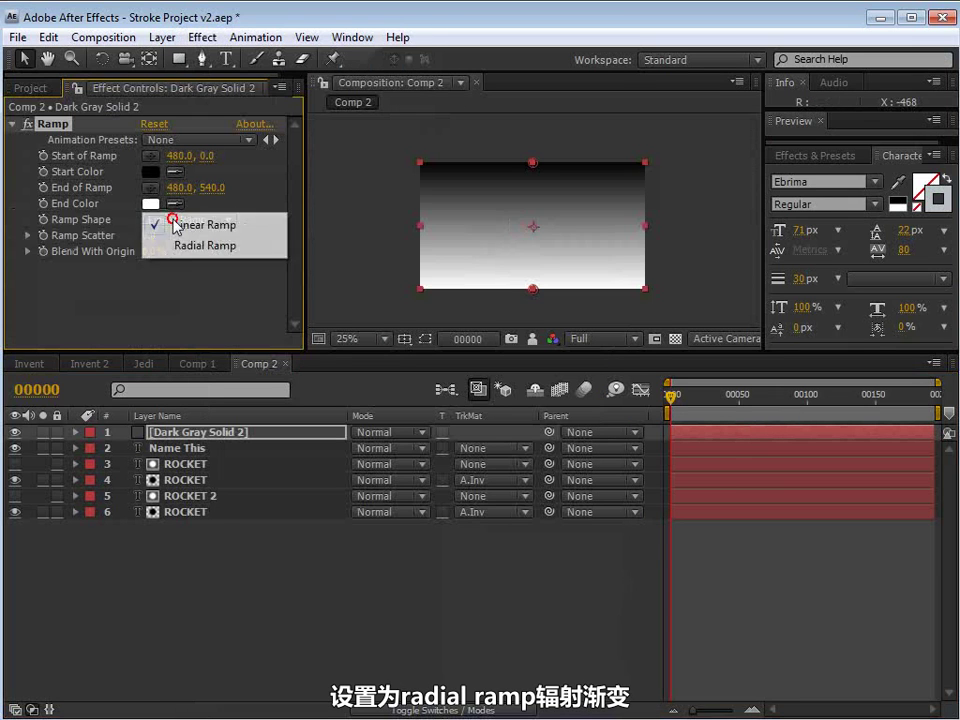
click(188, 244)
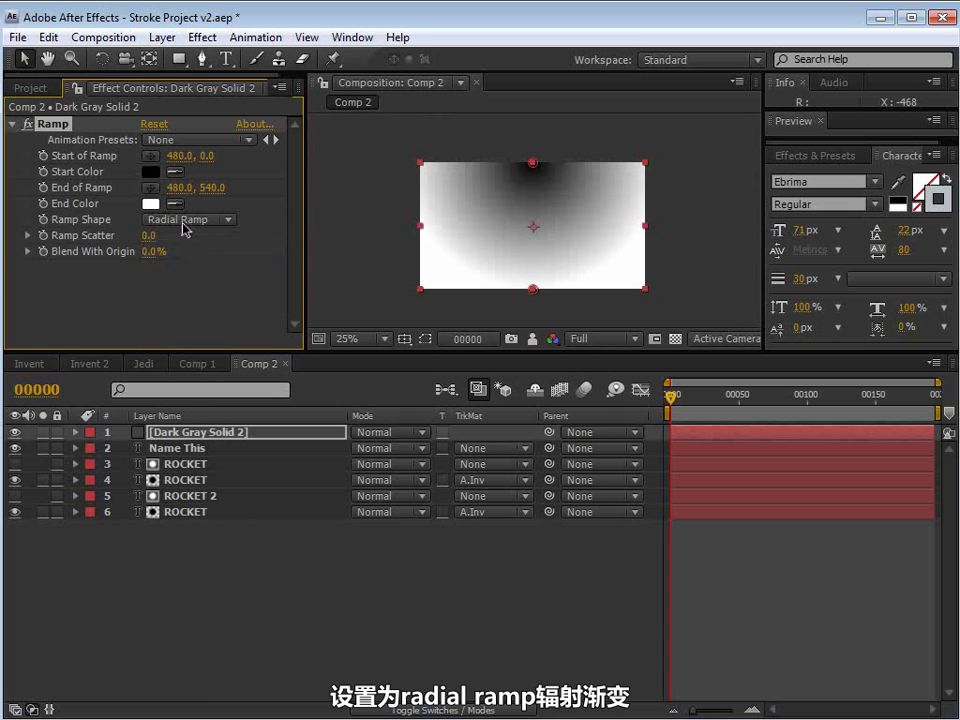
Set the ramp's start color to medium gray and its end color to a very dark gray.
click(150, 171)
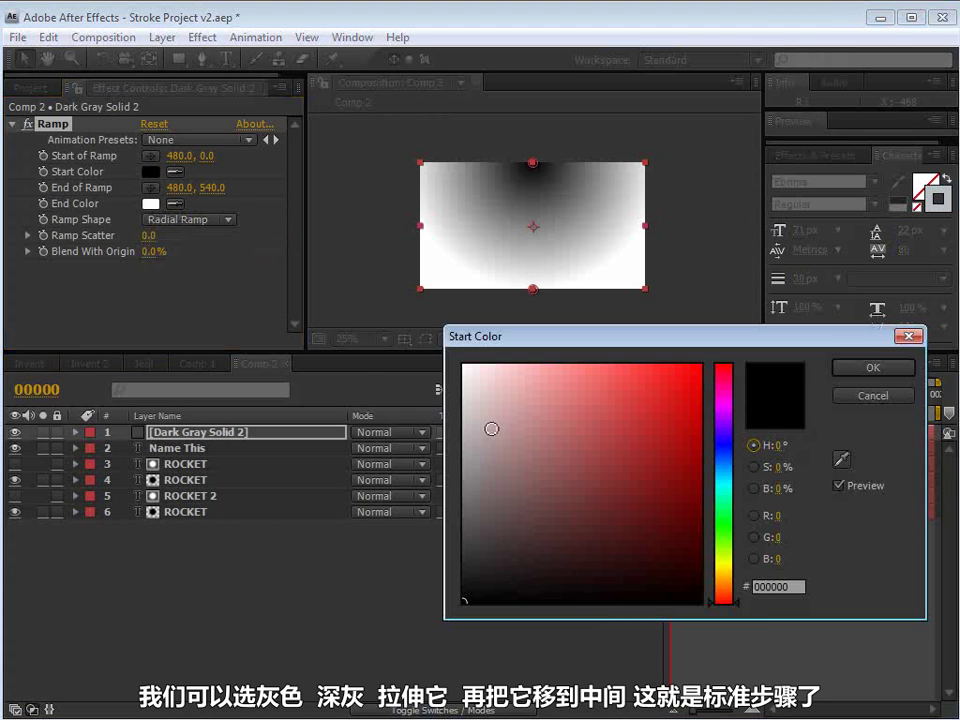
drag(490, 430, 457, 467)
click(873, 367)
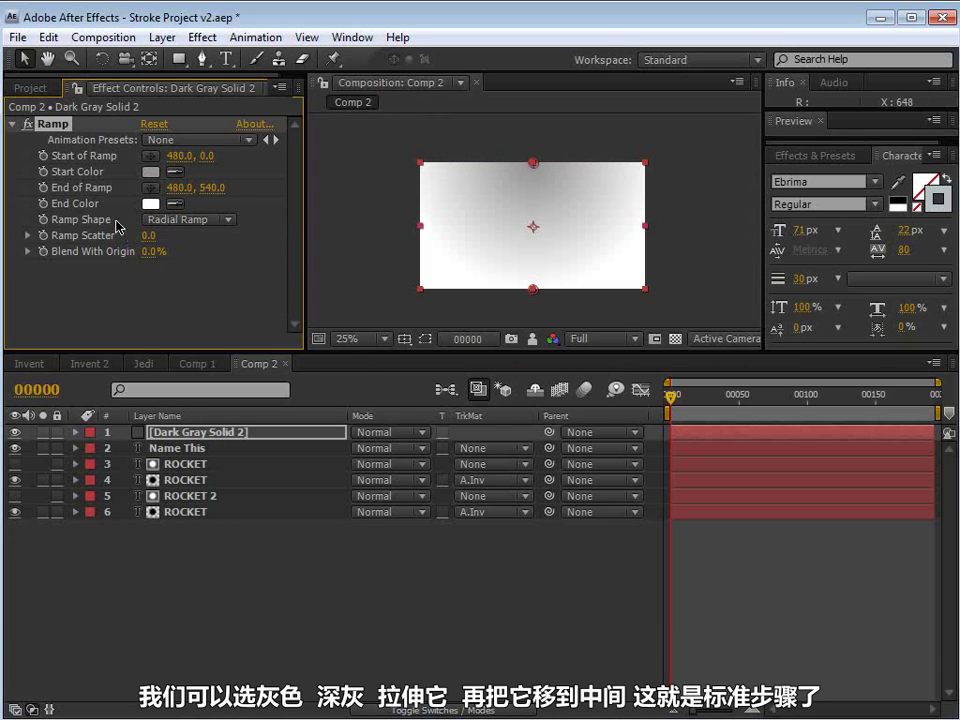
click(150, 203)
mouse_move(470, 520)
mouse_down()
mouse_move(481, 549)
mouse_move(469, 554)
mouse_move(471, 545)
mouse_up()
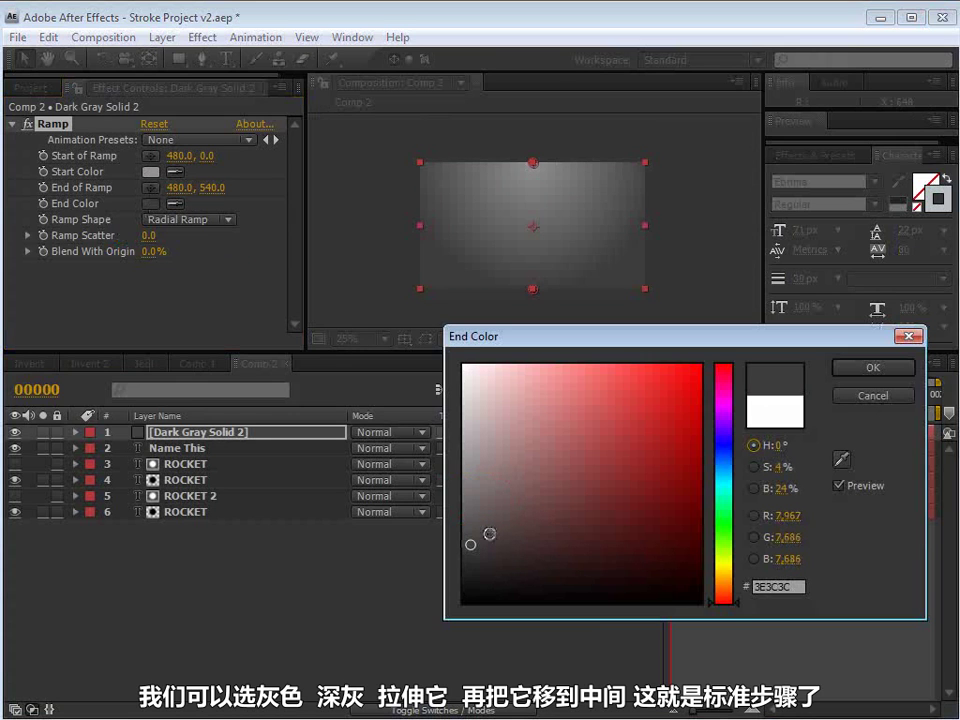
click(471, 572)
click(875, 370)
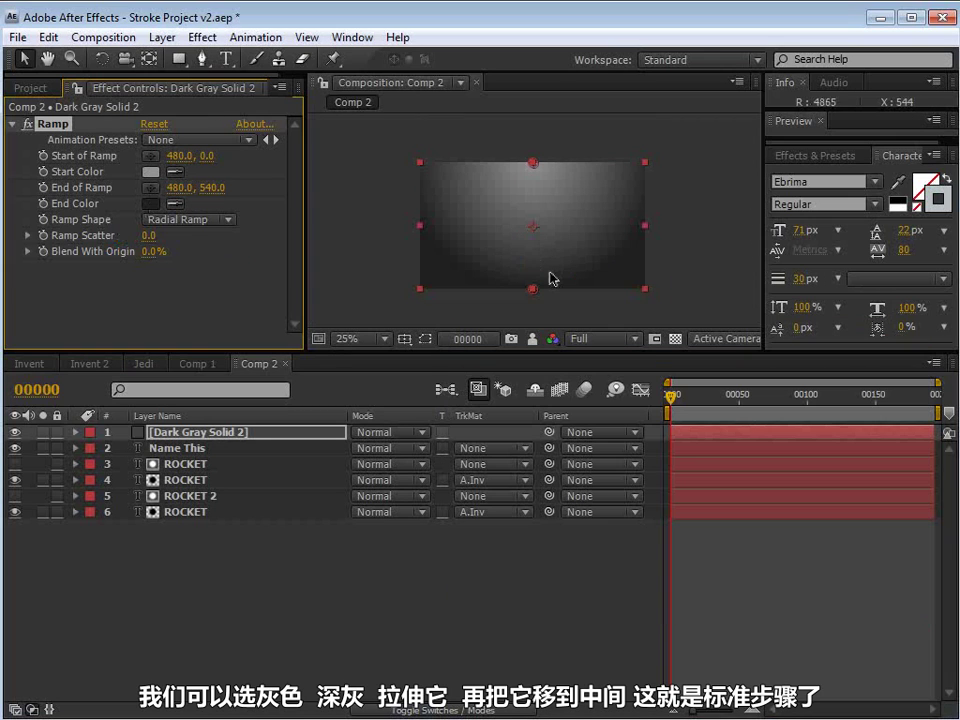
Move the end of the ramp to about 480, 1000 below the frame and its start to about 480, 276 near the centre.
drag(535, 293, 533, 397)
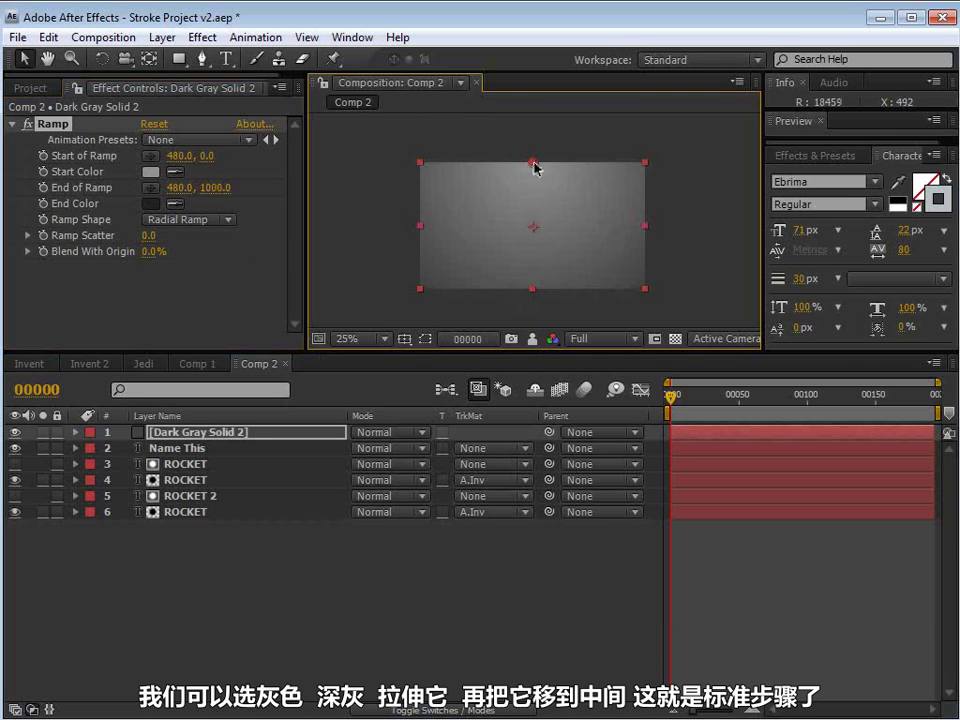
drag(536, 165, 538, 235)
key(grave)
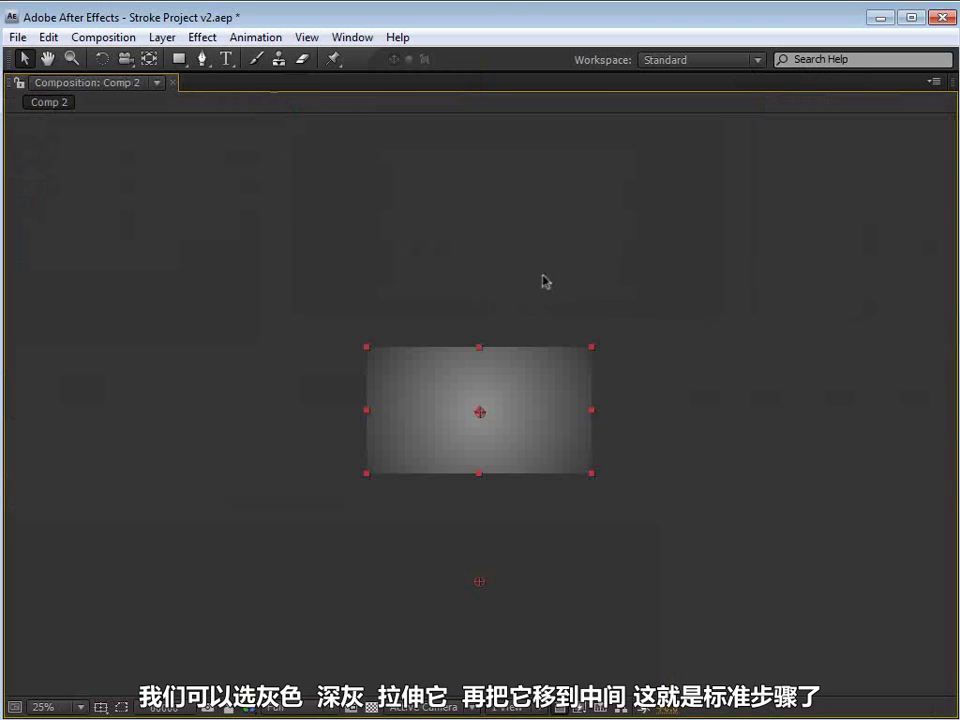
key(period)
key(grave)
Move the gradient solid to the bottom of the layer stack and rename it "BG".
drag(200, 432, 178, 516)
key(Return)
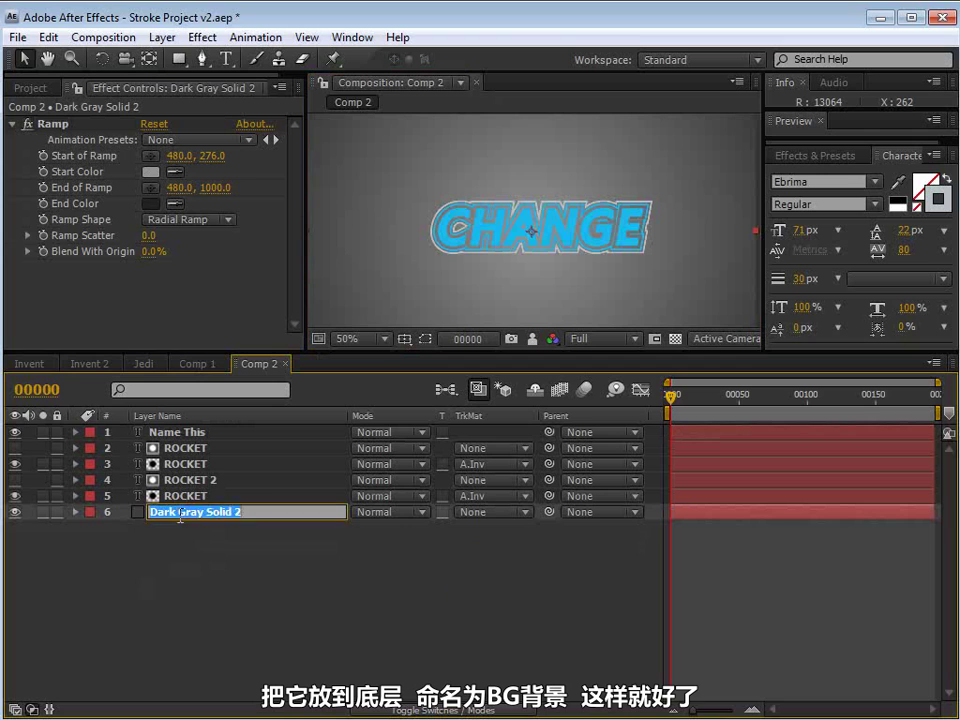
text(BG)
key(Return)
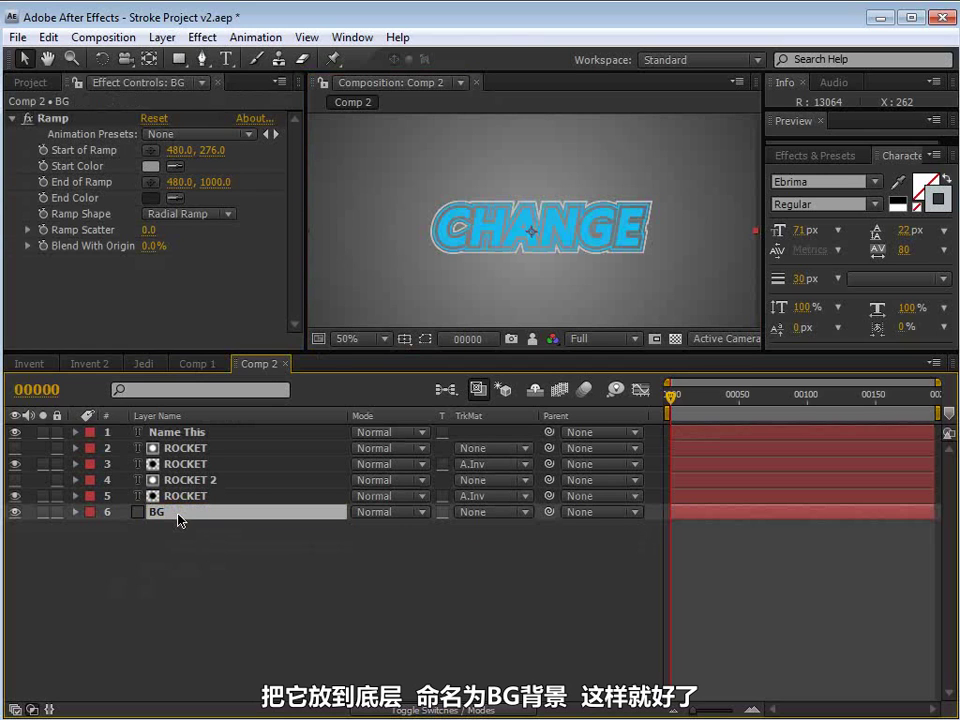
click(214, 561)
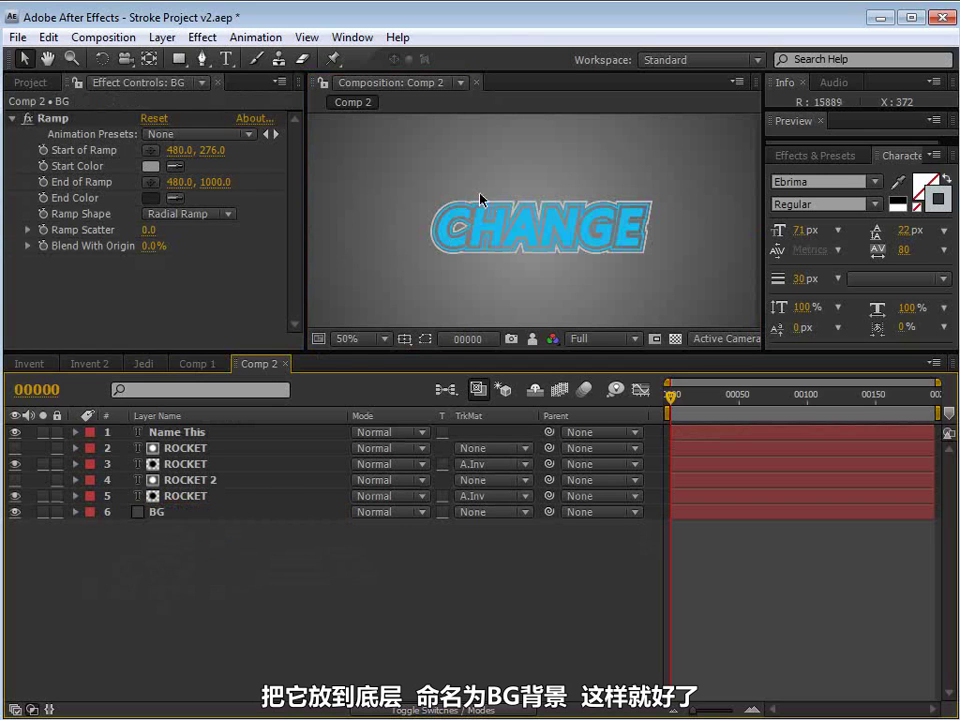
Make the Name This layer and all four ROCKET text layers 3D, leaving out BG.
click(188, 433)
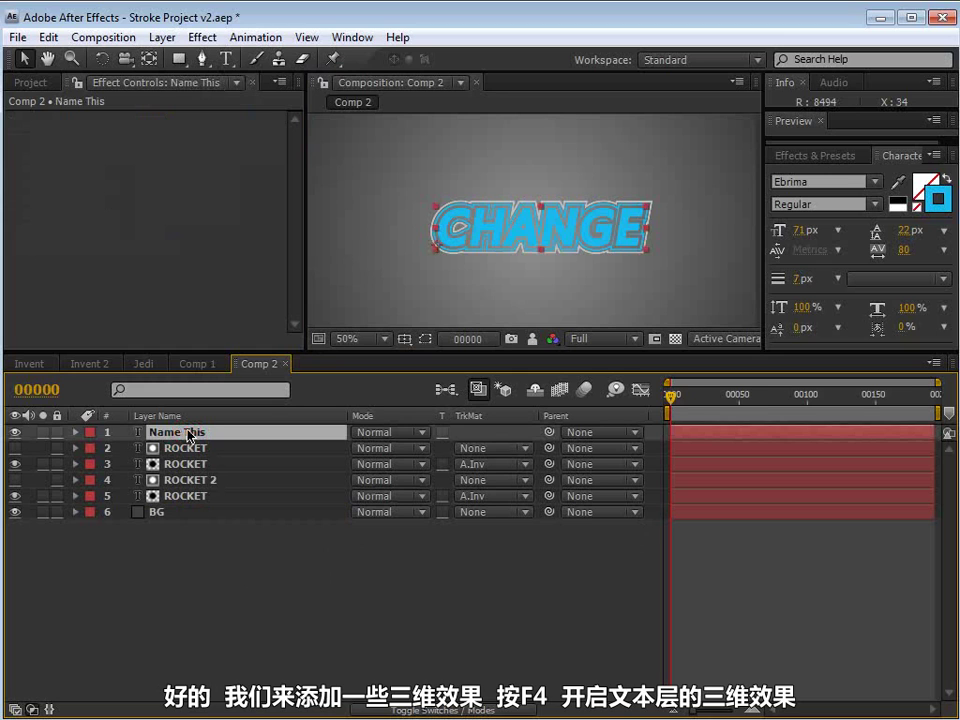
key(F4)
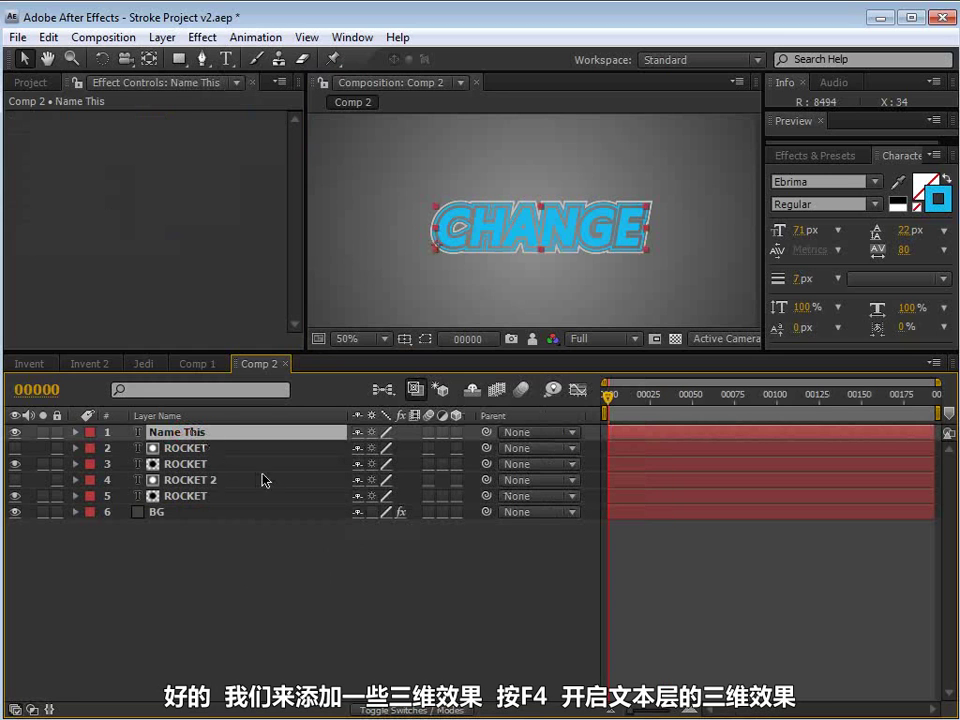
click(456, 496)
drag(456, 478, 460, 437)
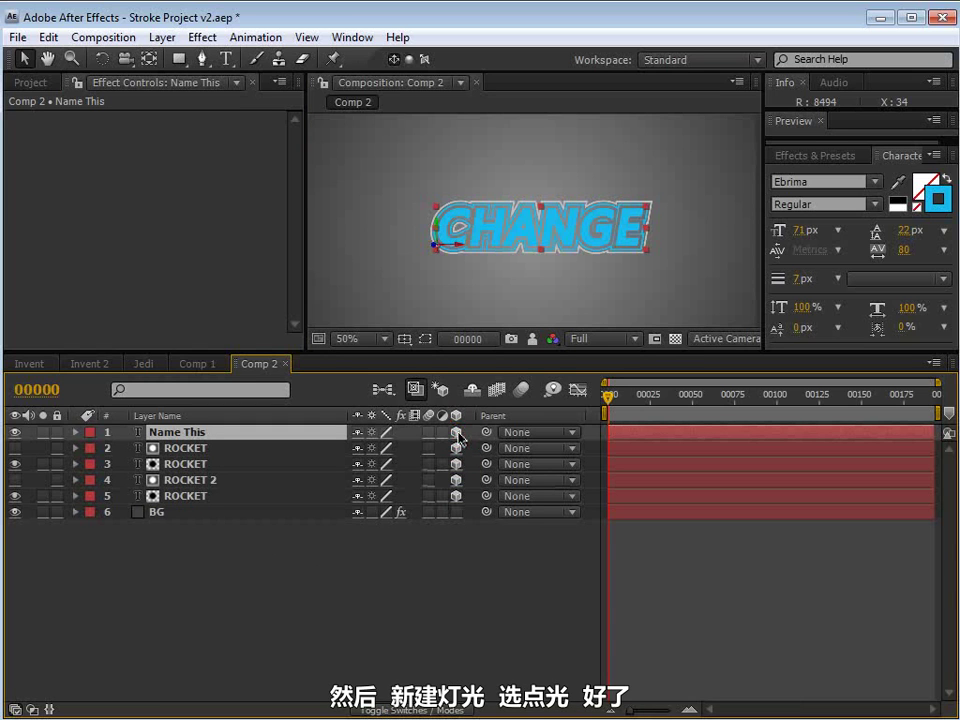
Add a point light with 80% intensity and shift it left to sit at the top of the letter A.
click(162, 37)
mouse_move(182, 58)
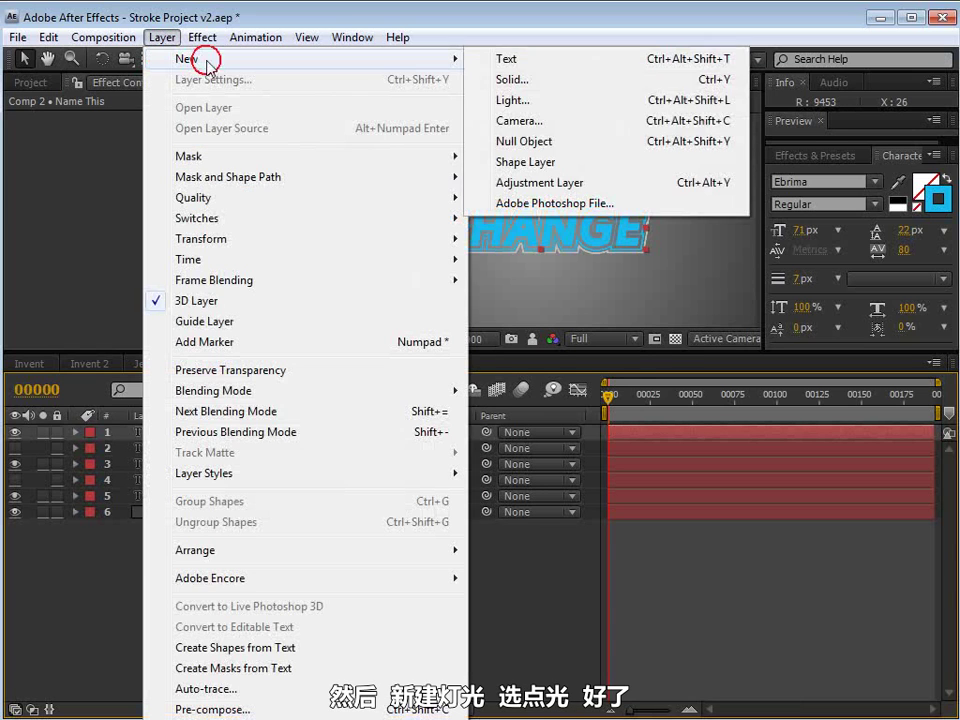
click(512, 101)
click(510, 257)
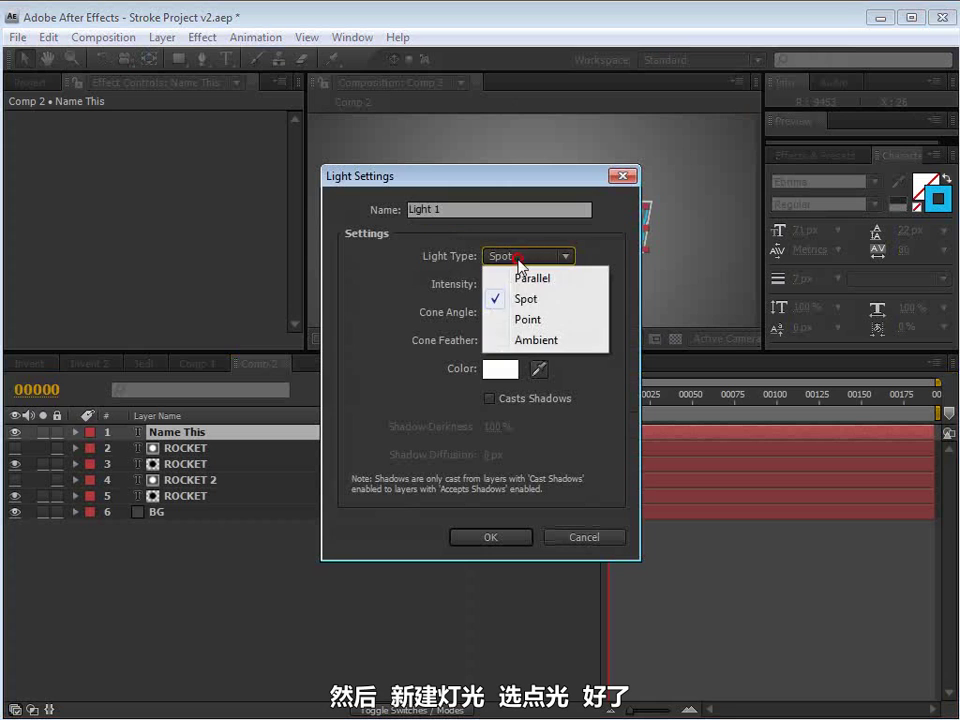
click(527, 318)
click(490, 285)
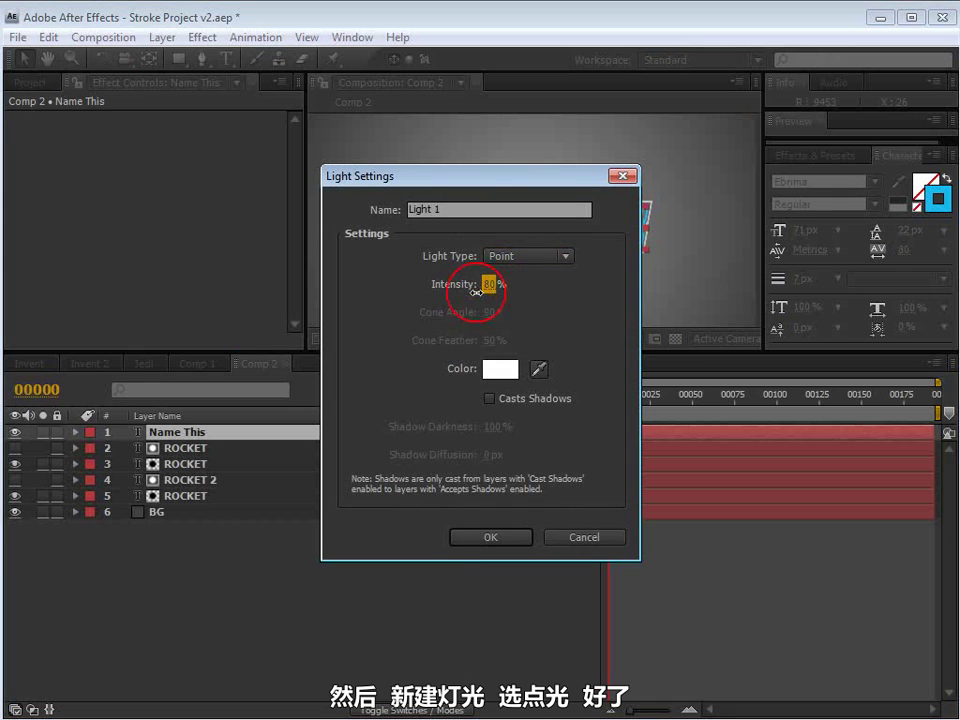
text(80)
click(490, 539)
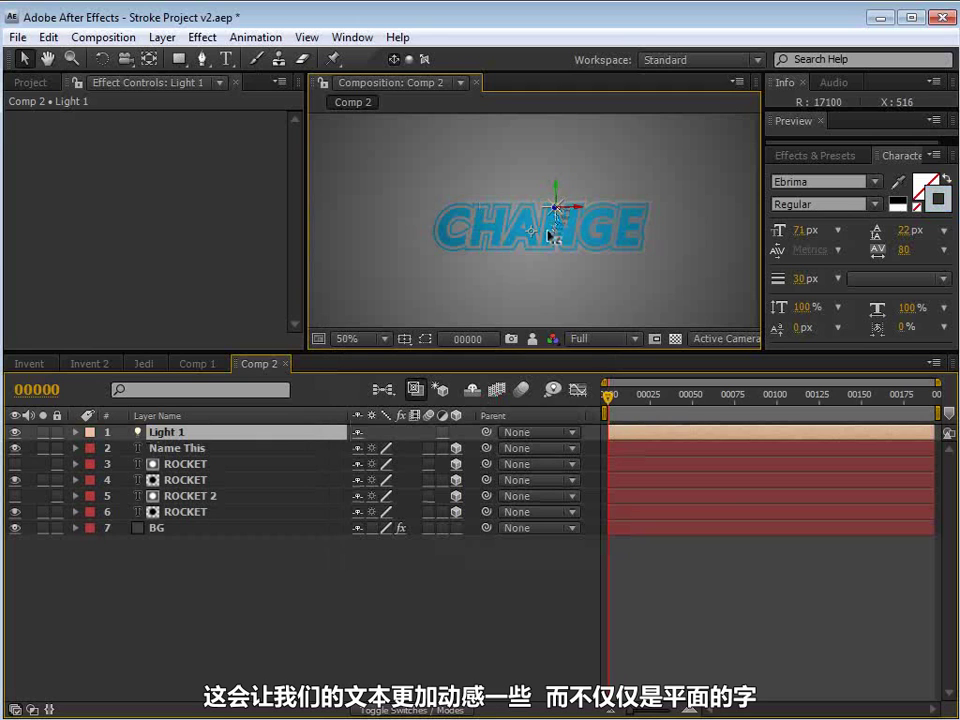
key(period)
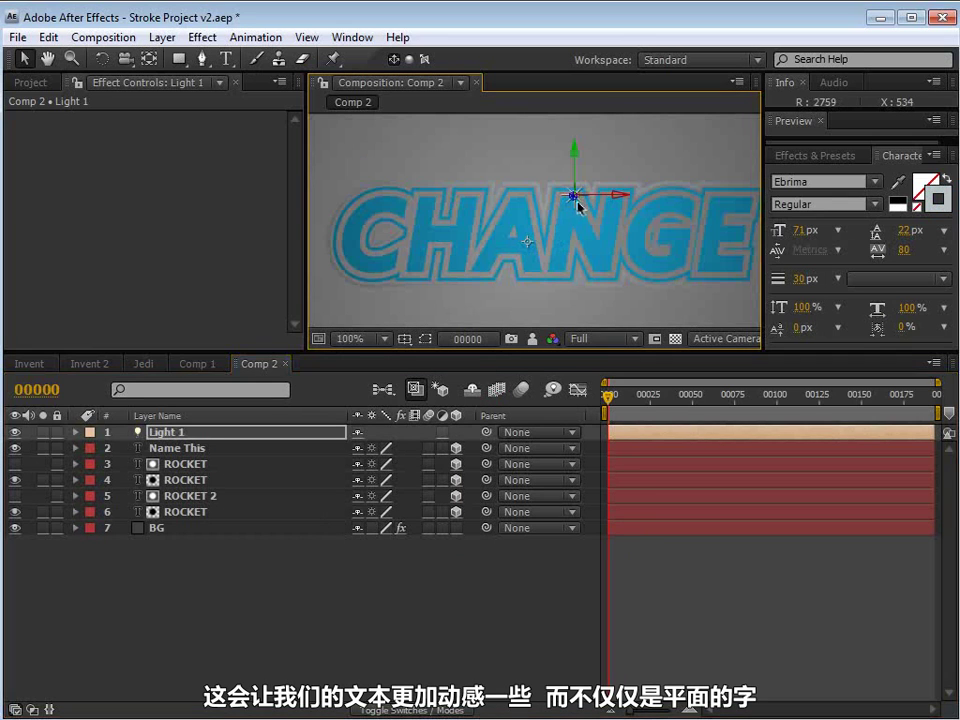
drag(574, 203, 526, 205)
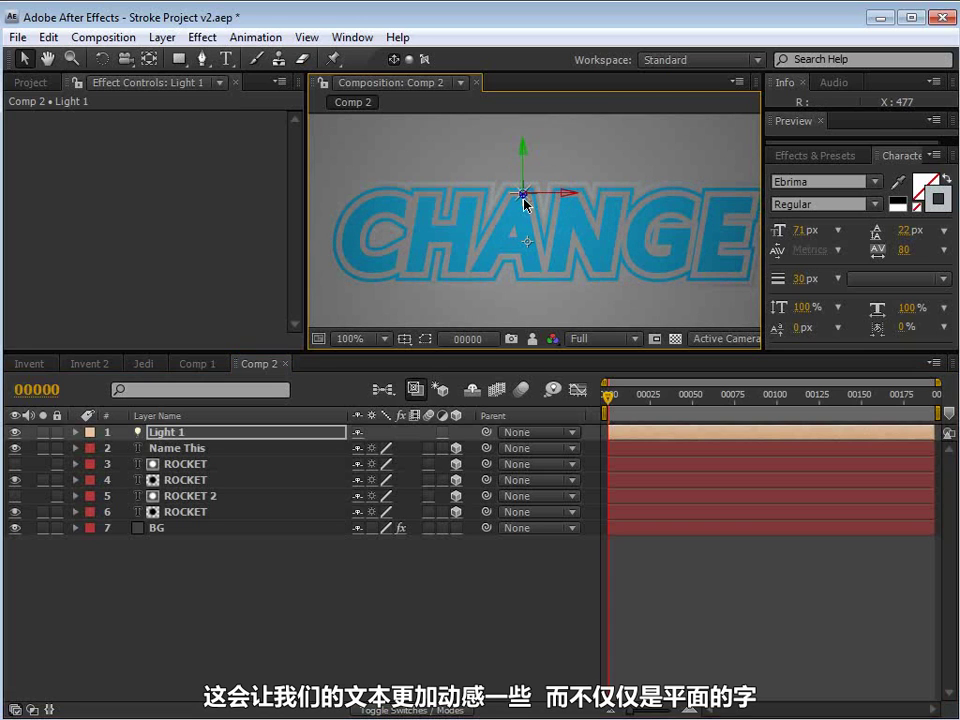
With the Name This layer hidden, thicken the blue band by setting layer 6's stroke to 27 px and narrowing its layer 5 matte's stroke.
click(96, 450)
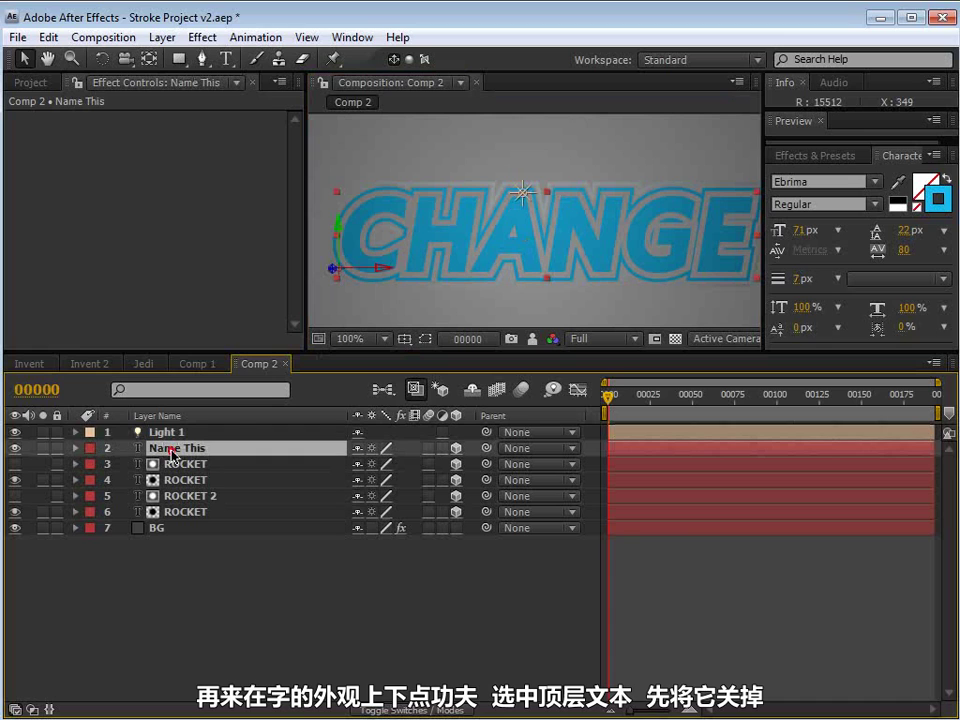
click(15, 449)
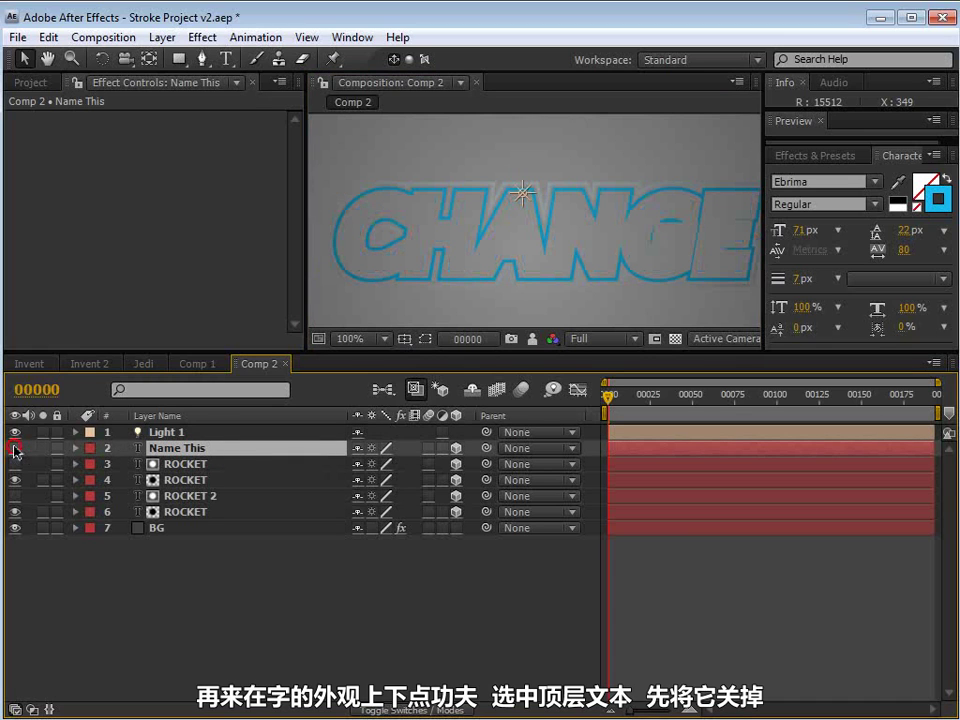
click(190, 513)
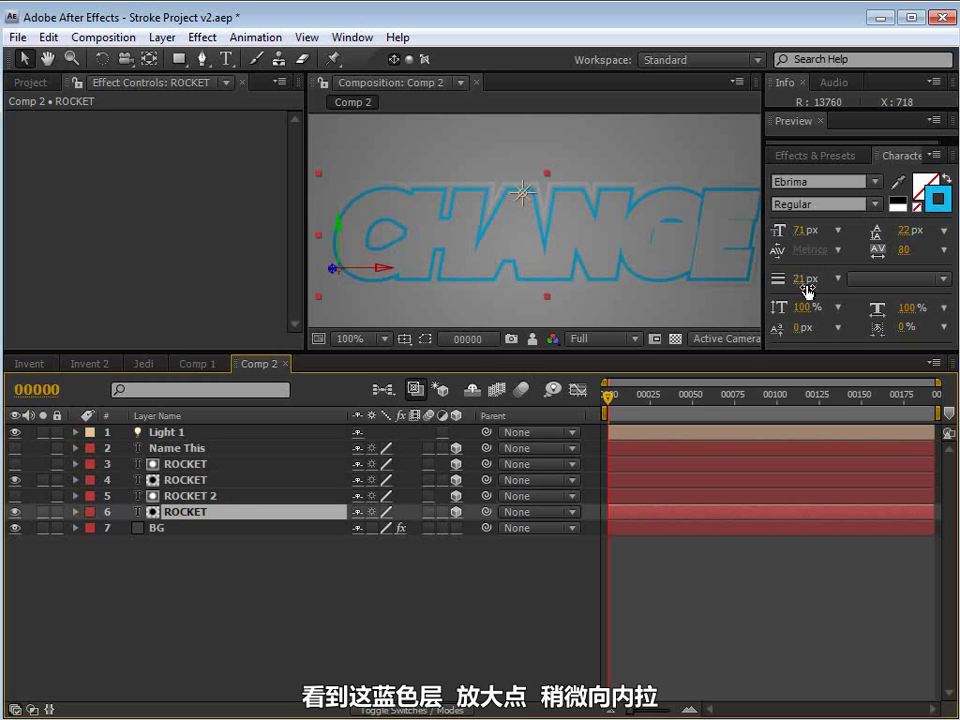
drag(798, 278, 810, 278)
click(210, 495)
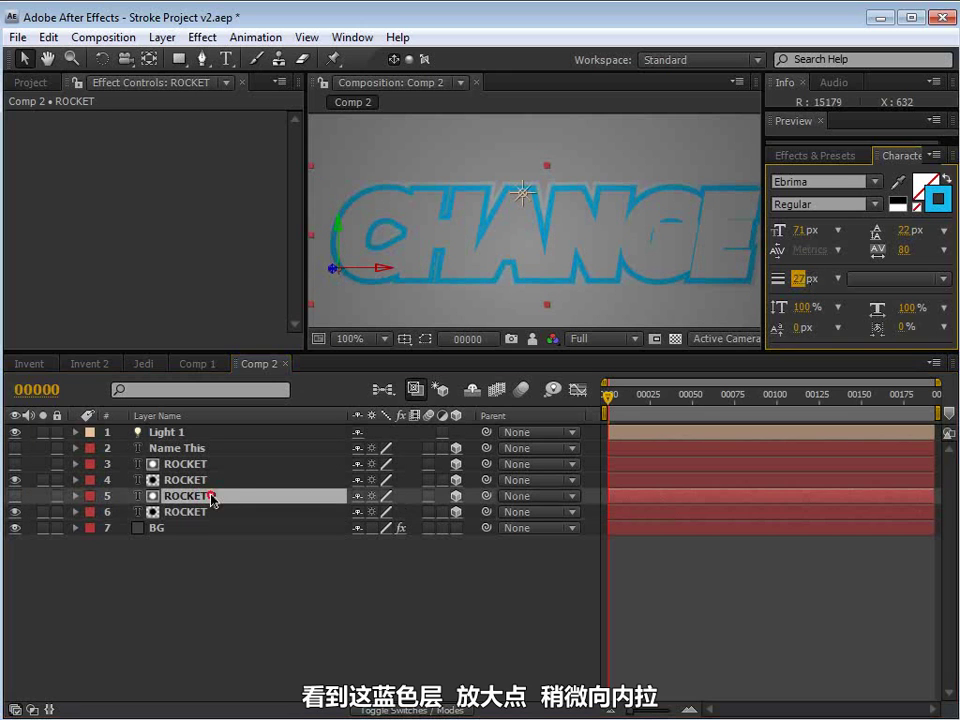
drag(797, 280, 793, 279)
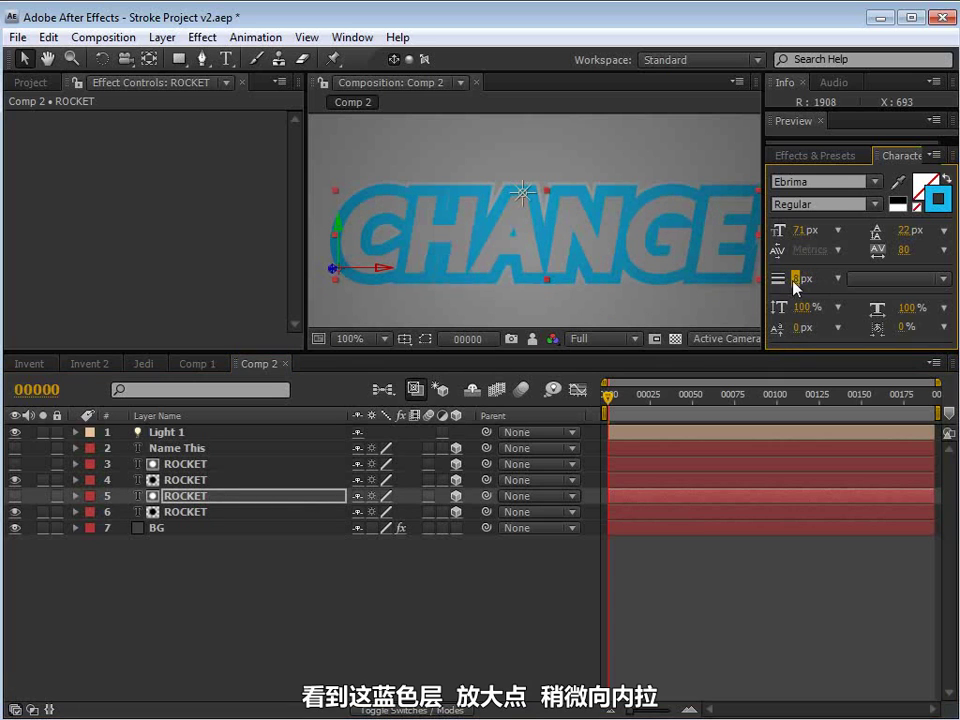
Widen the gray outer outline by setting layer 4's stroke to 41 px and enlarging its layer 3 matte's stroke.
click(186, 480)
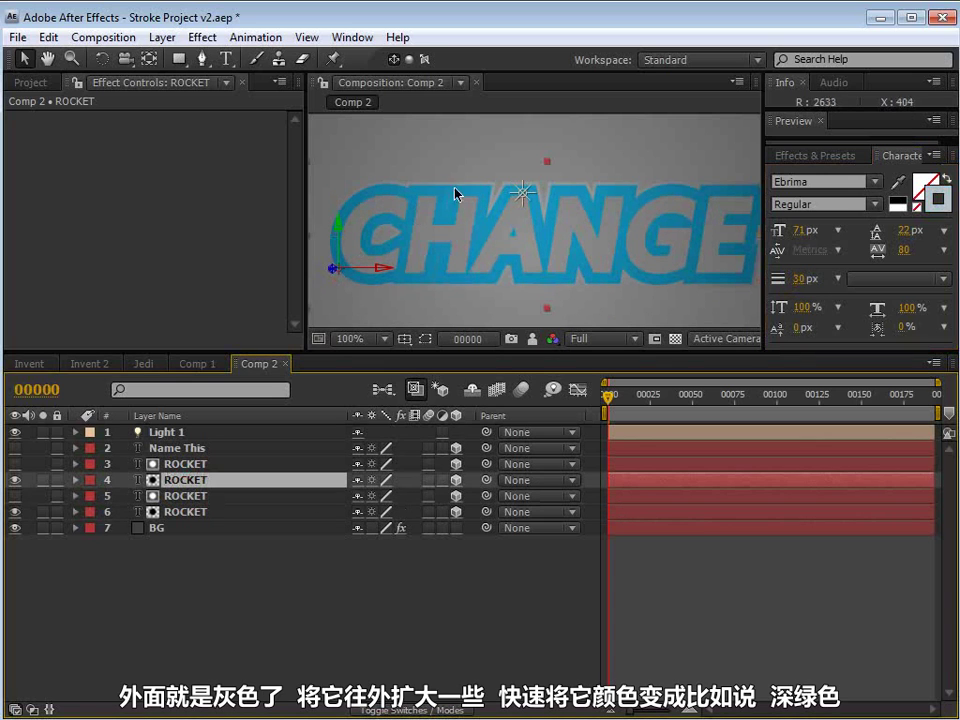
click(190, 464)
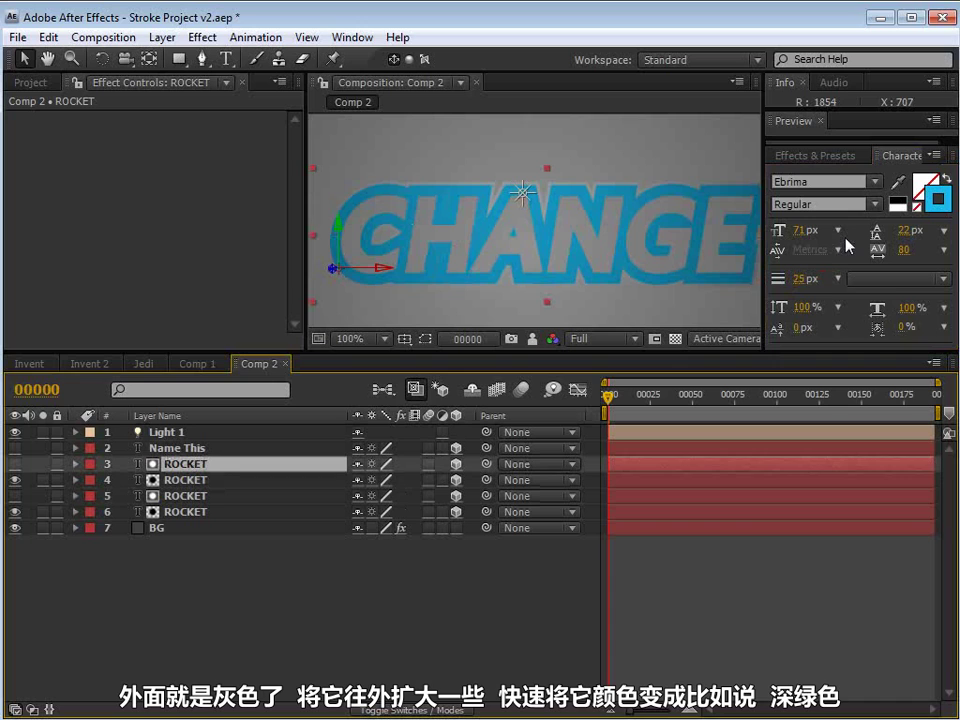
click(803, 279)
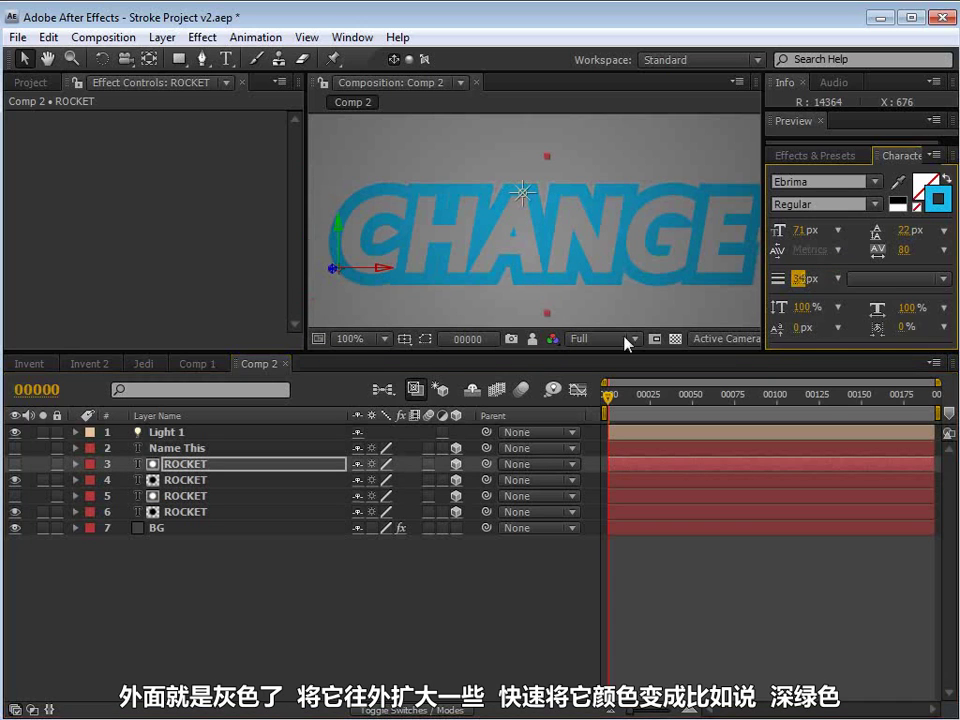
click(196, 484)
click(803, 279)
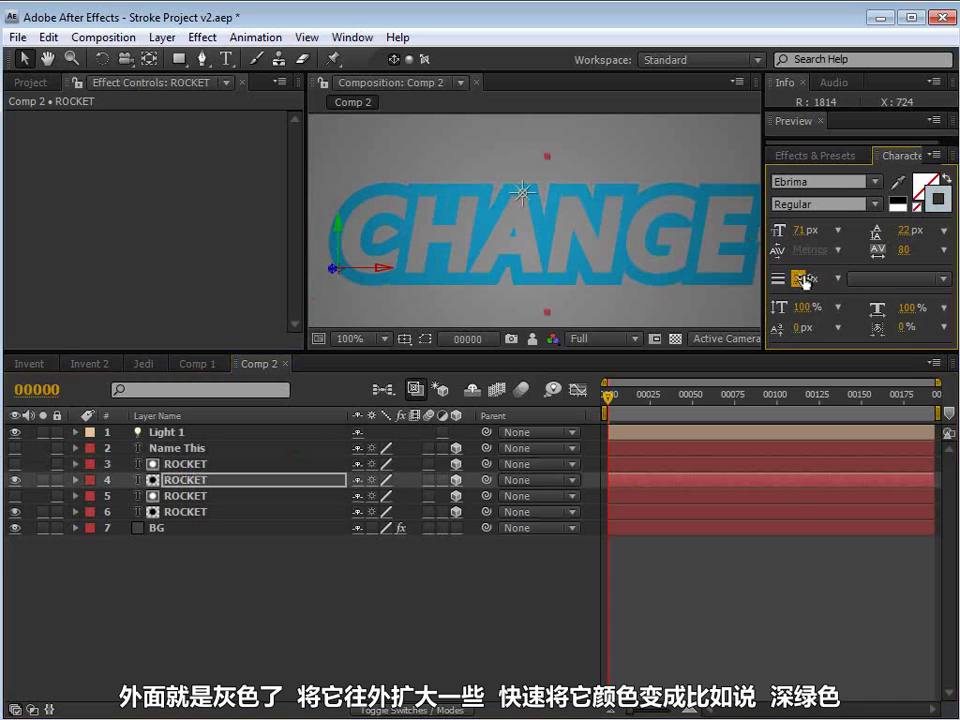
text(41)
Change the stroke color of the outer outline on layer 4 from gray to dark green.
click(198, 482)
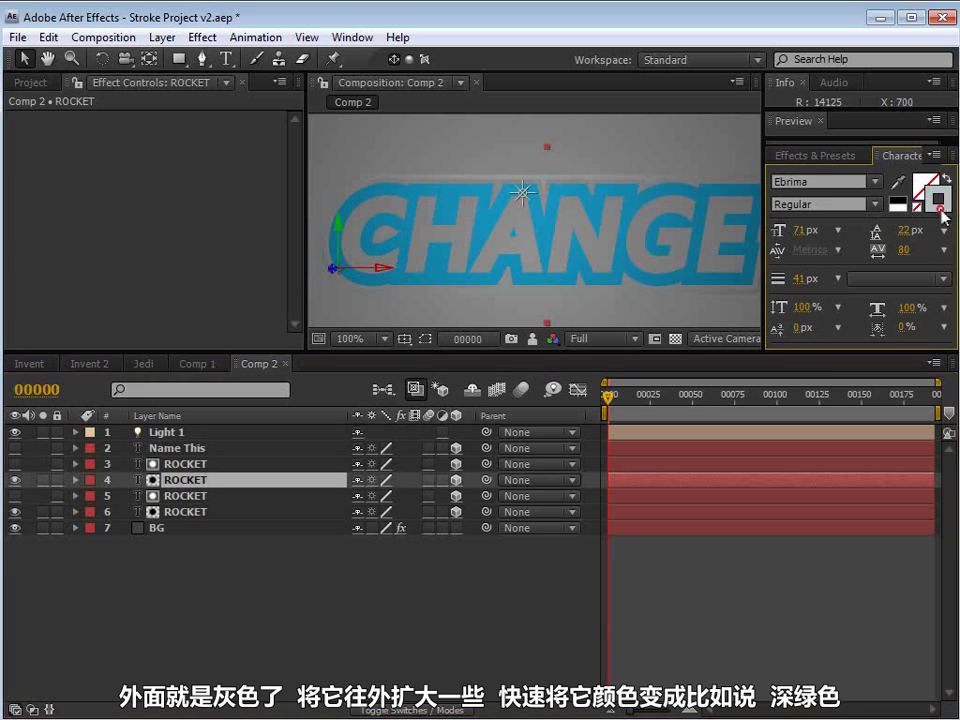
click(937, 199)
drag(722, 492, 722, 538)
drag(670, 470, 694, 466)
click(850, 368)
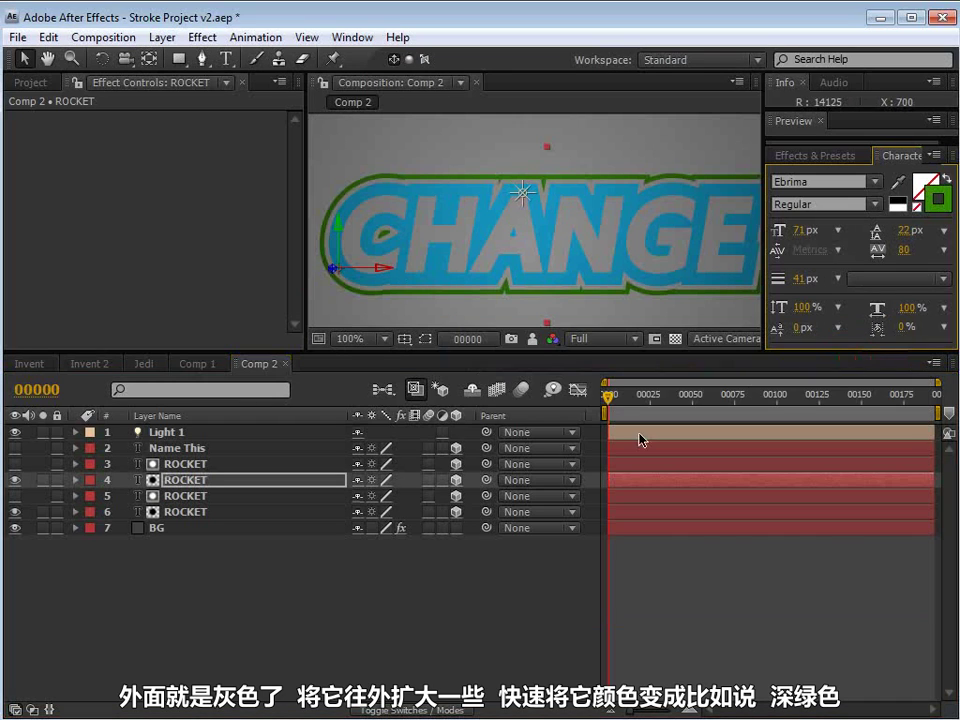
Recolor the stroke of the blue ROCKET layer above BG to a light yellow-green.
click(180, 510)
click(939, 205)
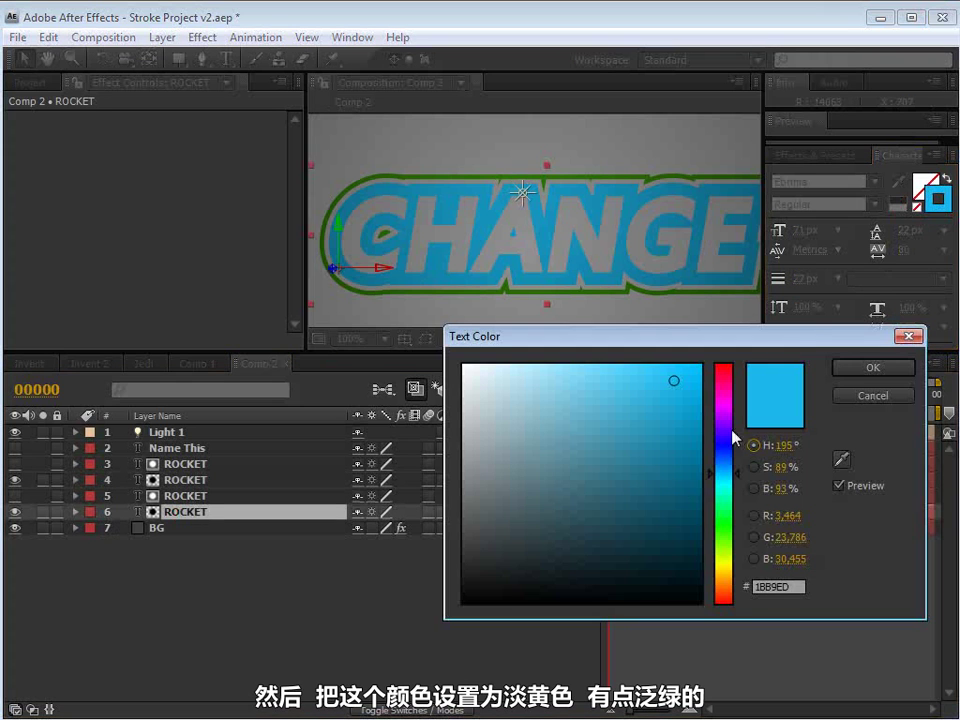
drag(725, 572, 725, 565)
mouse_move(658, 444)
mouse_down()
mouse_move(628, 429)
mouse_move(664, 422)
mouse_move(658, 396)
mouse_up()
drag(726, 587, 726, 561)
drag(632, 396, 627, 396)
click(846, 370)
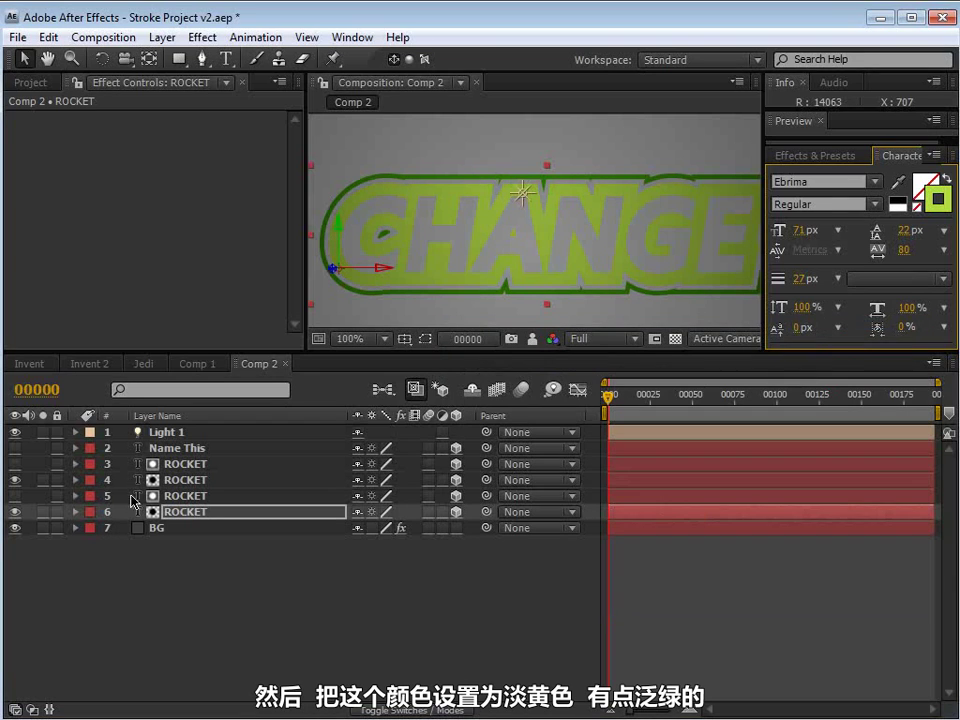
Thicken the dark green outline by setting its stroke to 42 px and its layer 3 matte's stroke to 27 px.
click(190, 495)
click(183, 480)
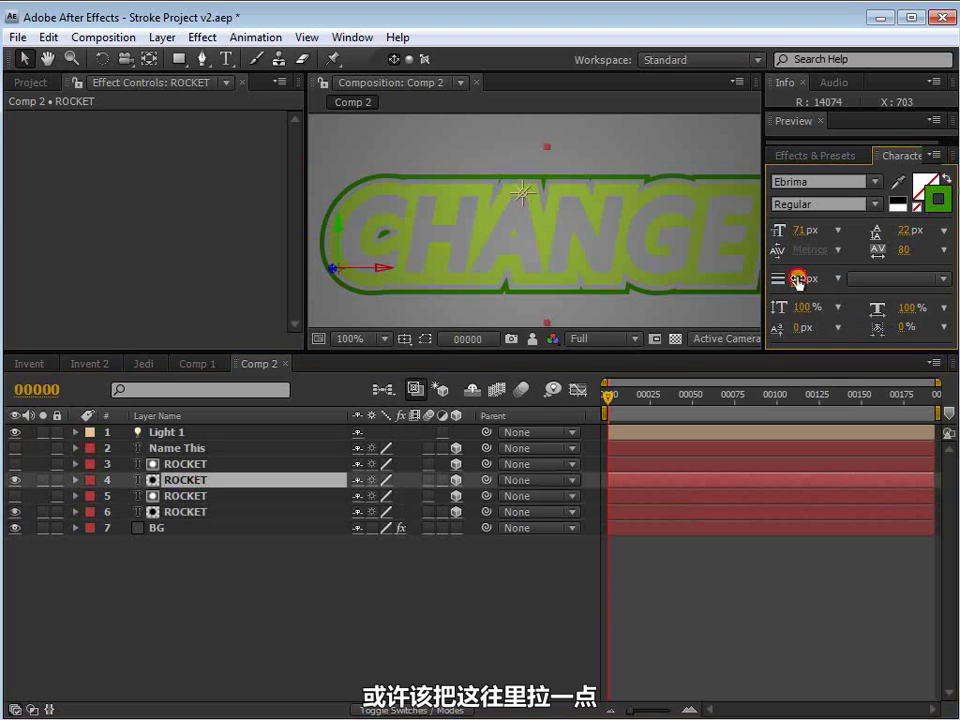
key(ctrl+Up)
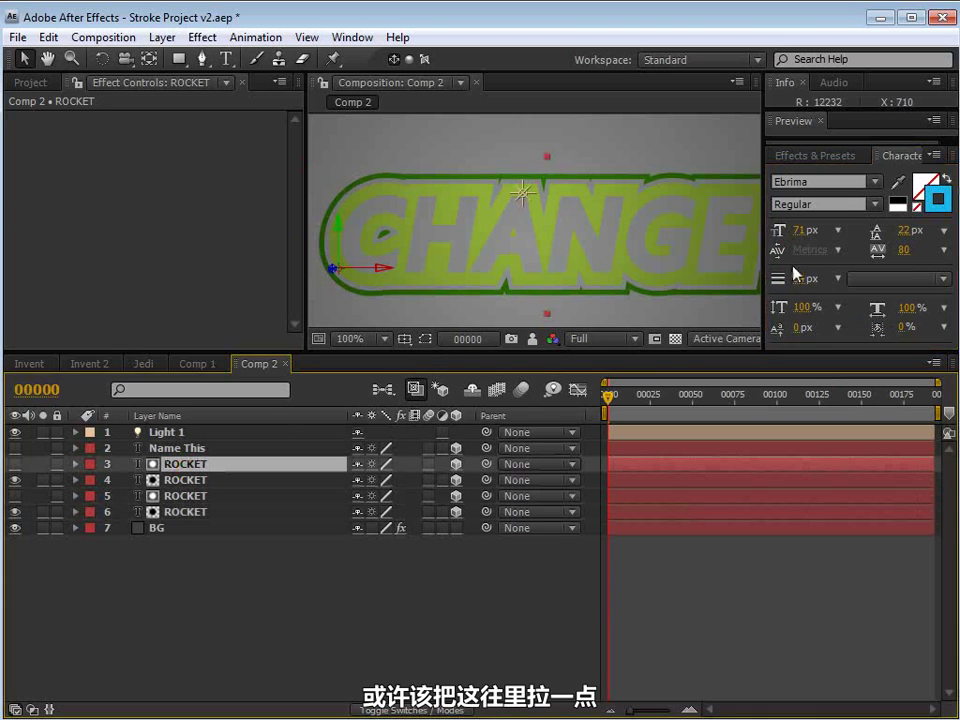
drag(799, 276, 810, 279)
click(636, 645)
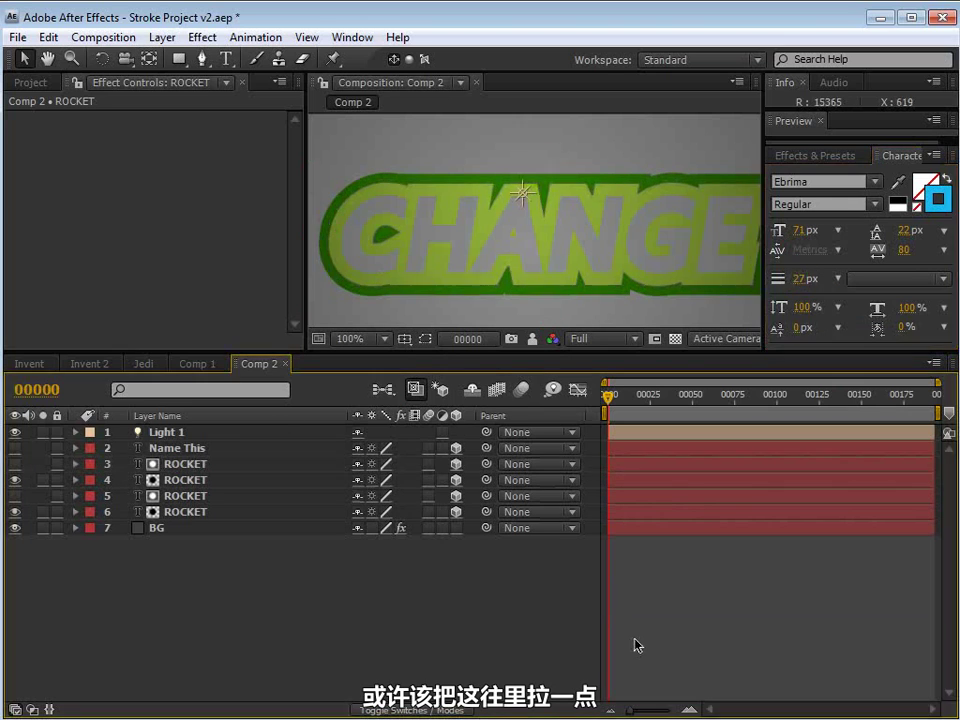
Duplicate the dark green outline layer together with its matte layer.
click(172, 464)
shift+click(180, 482)
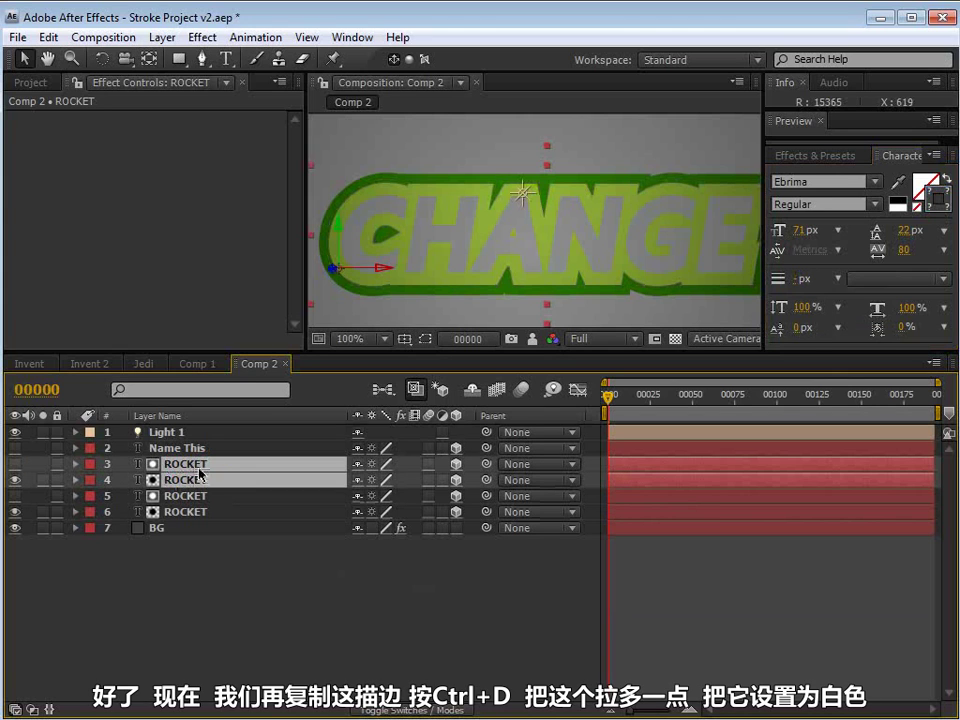
key(ctrl+d)
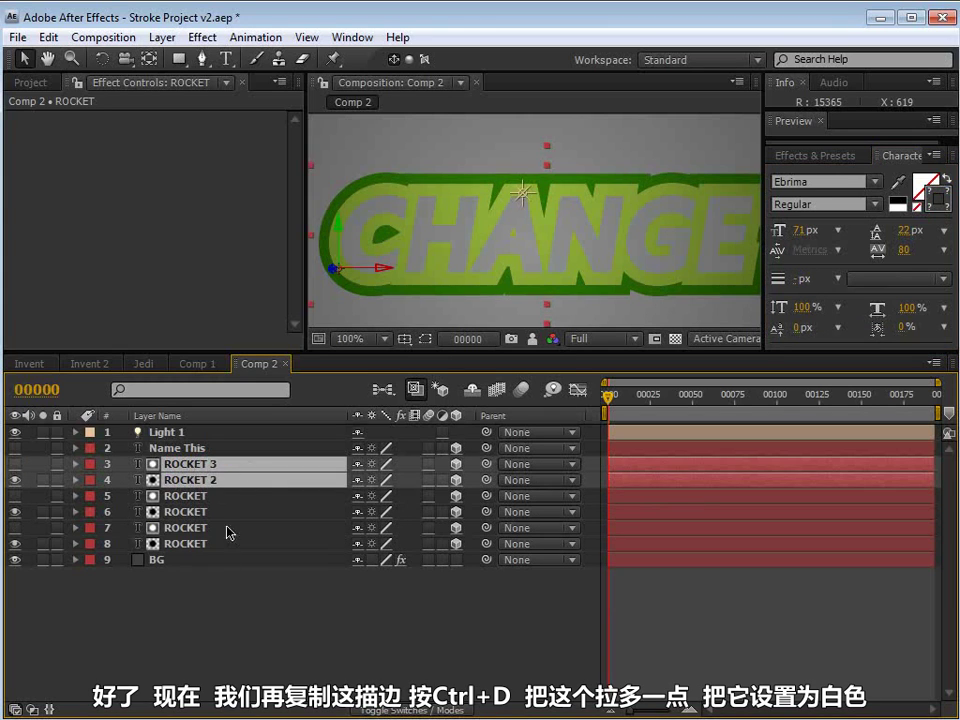
Set the stroke color of the duplicated outline layer ROCKET 2 to white.
click(218, 497)
click(214, 480)
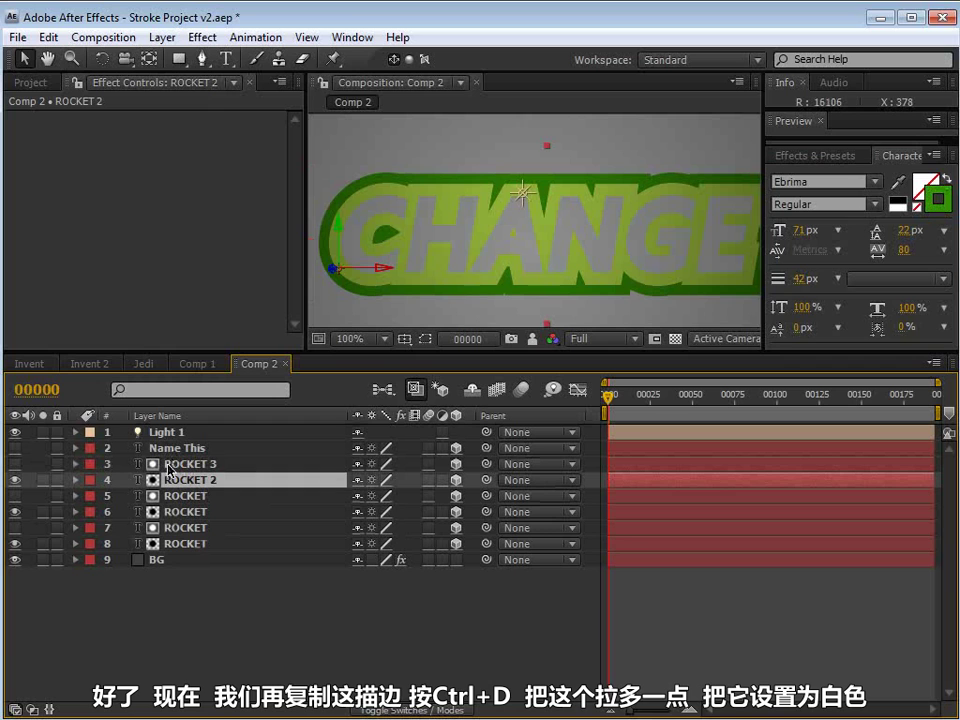
click(938, 198)
drag(561, 415, 463, 365)
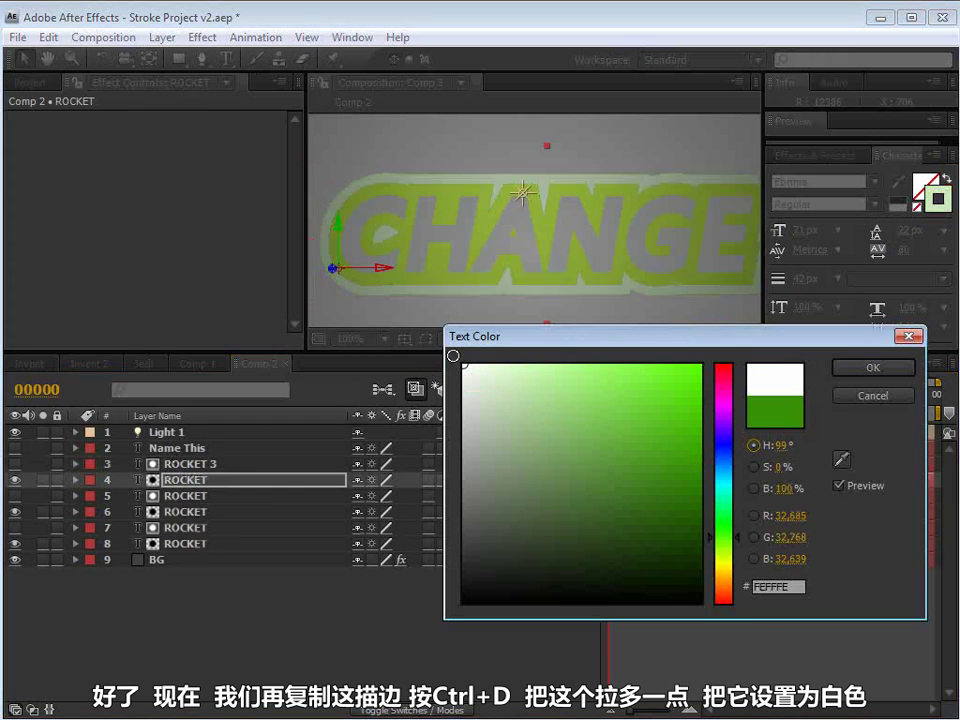
click(873, 367)
Expand the white outline outward with a 63 px stroke and a 48 px stroke on its layer 3 matte.
mouse_move(798, 278)
mouse_down()
mouse_move(827, 278)
mouse_move(803, 278)
mouse_move(818, 278)
mouse_up()
click(220, 463)
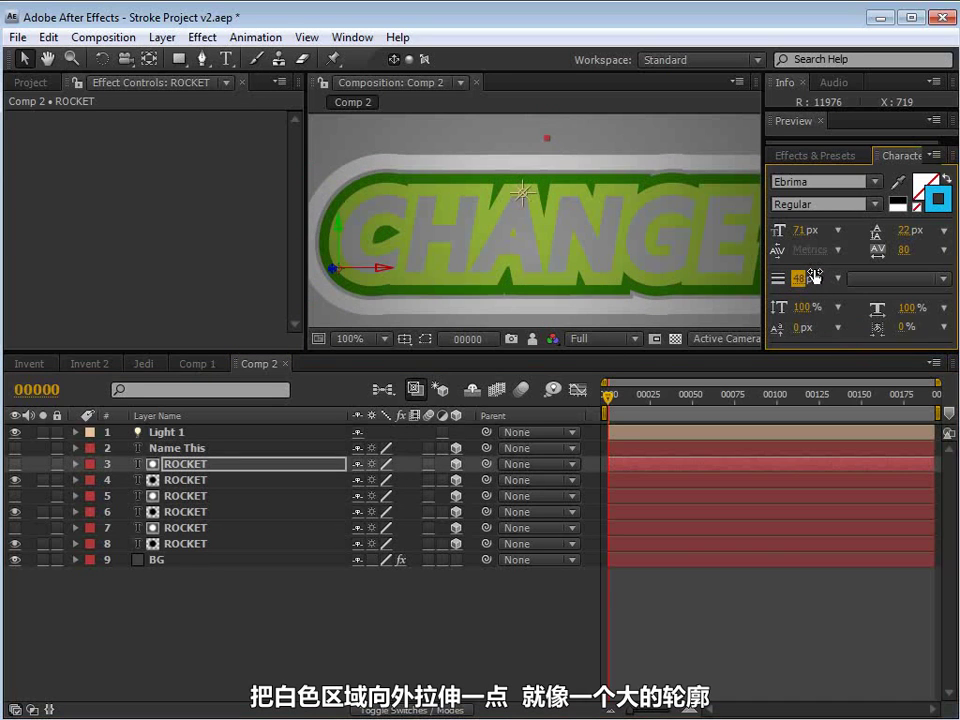
click(215, 481)
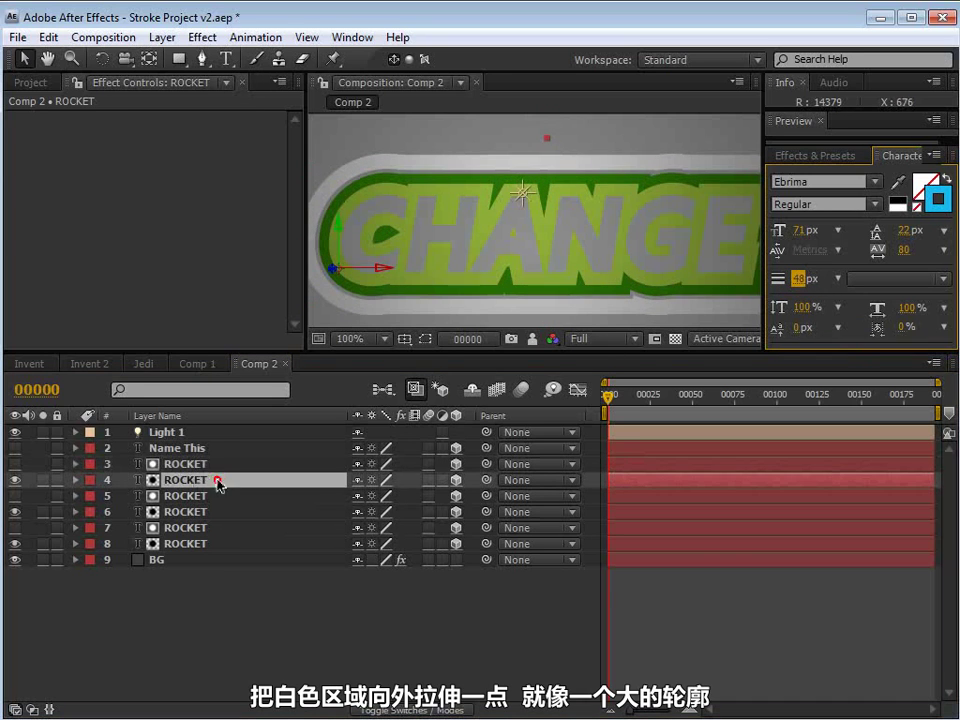
click(799, 278)
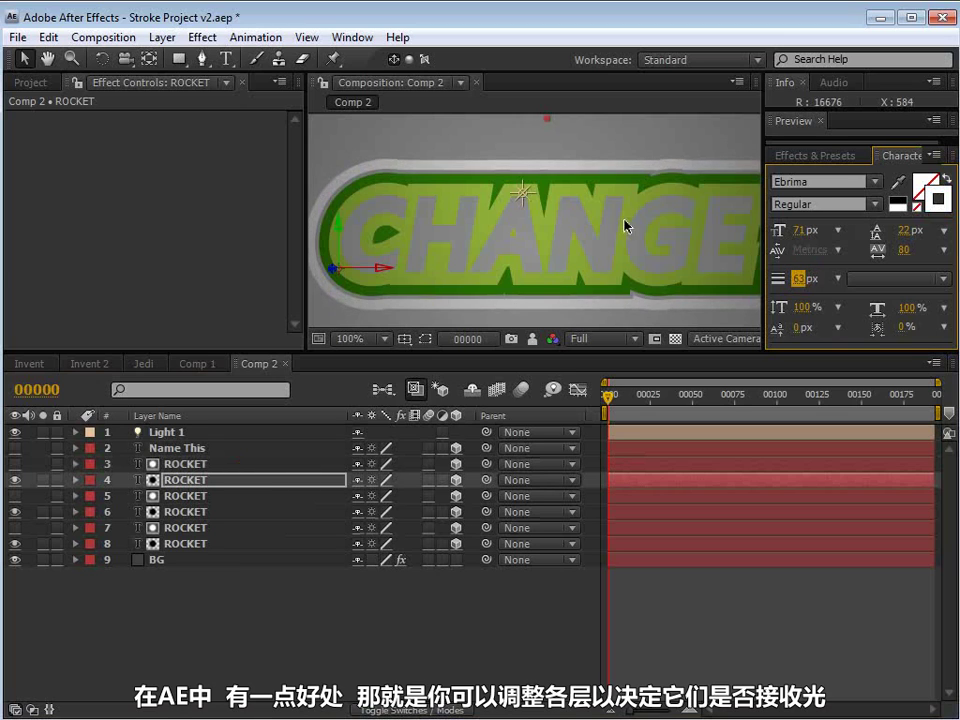
Turn off Accepts Lights in the material options of the white outline on layer 4.
scroll(628, 225, down, 2)
scroll(598, 244, up, 2)
scroll(565, 244, down, 2)
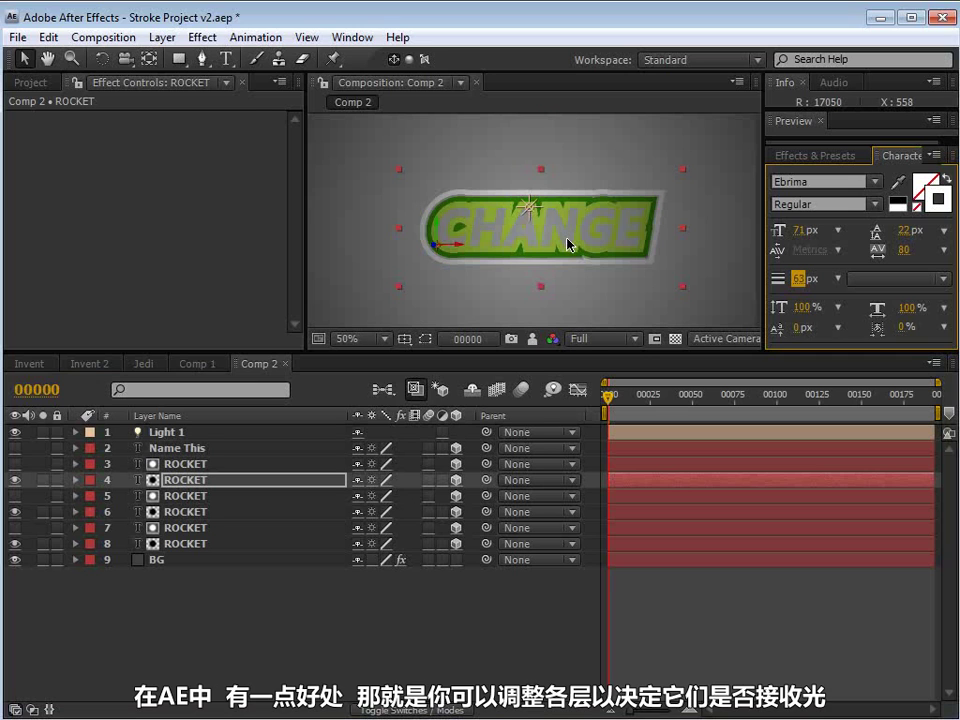
click(488, 314)
scroll(499, 281, up, 2)
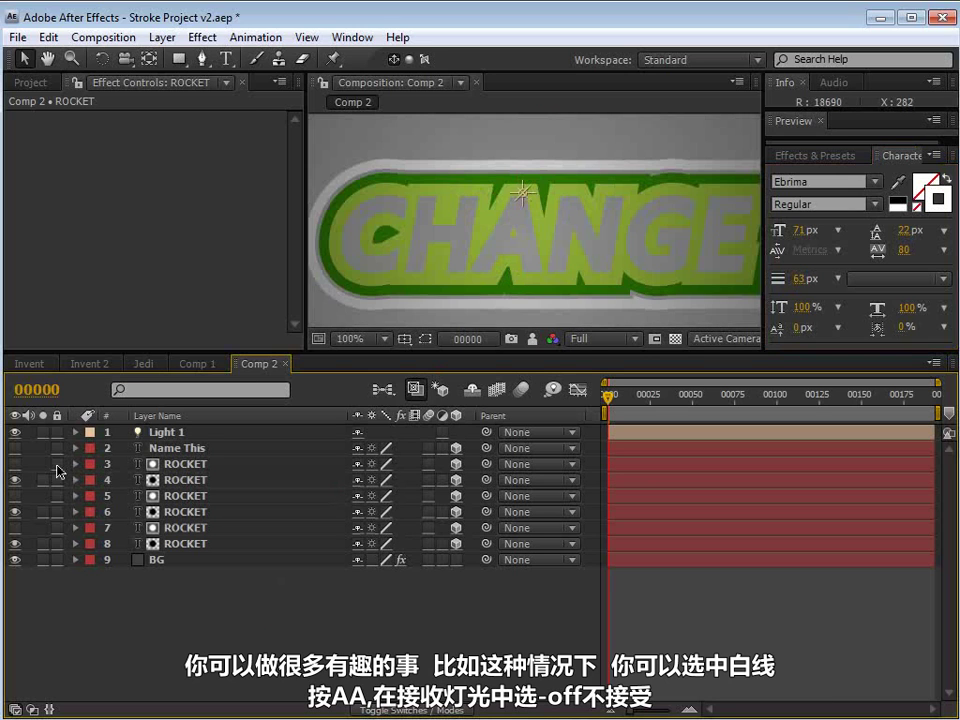
click(168, 480)
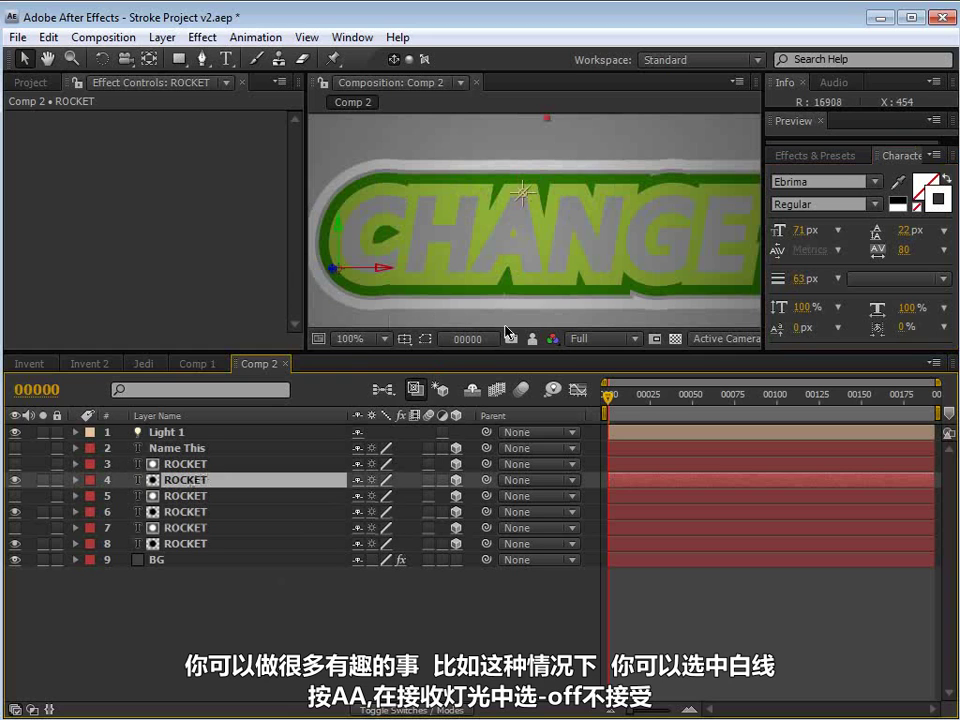
key(a)
key(a)
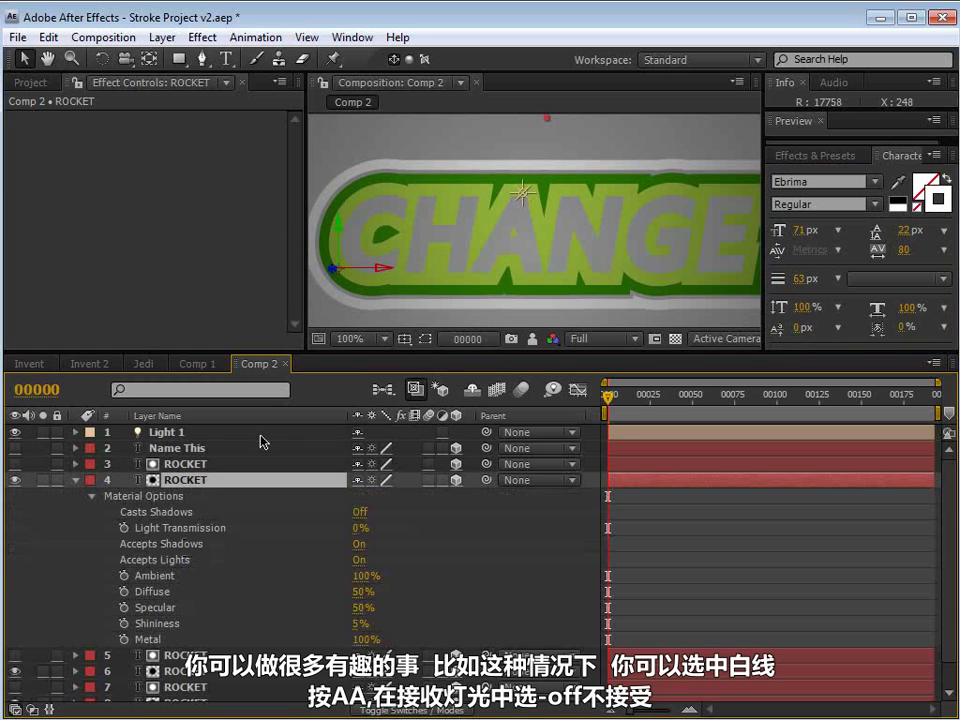
click(184, 562)
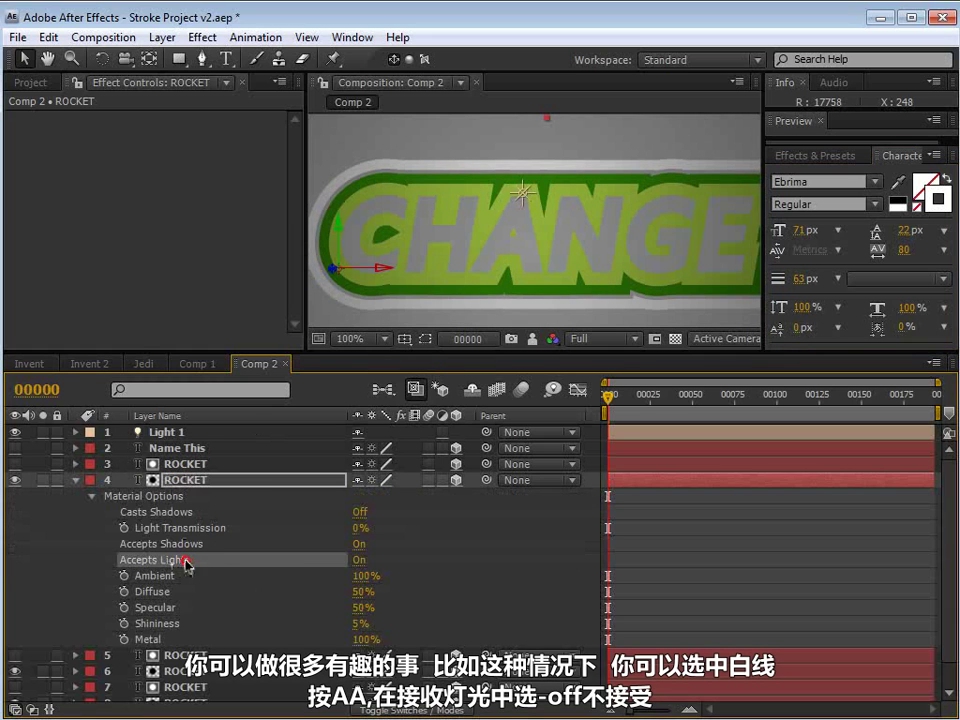
click(360, 562)
scroll(563, 287, down, 1)
scroll(620, 247, up, 1)
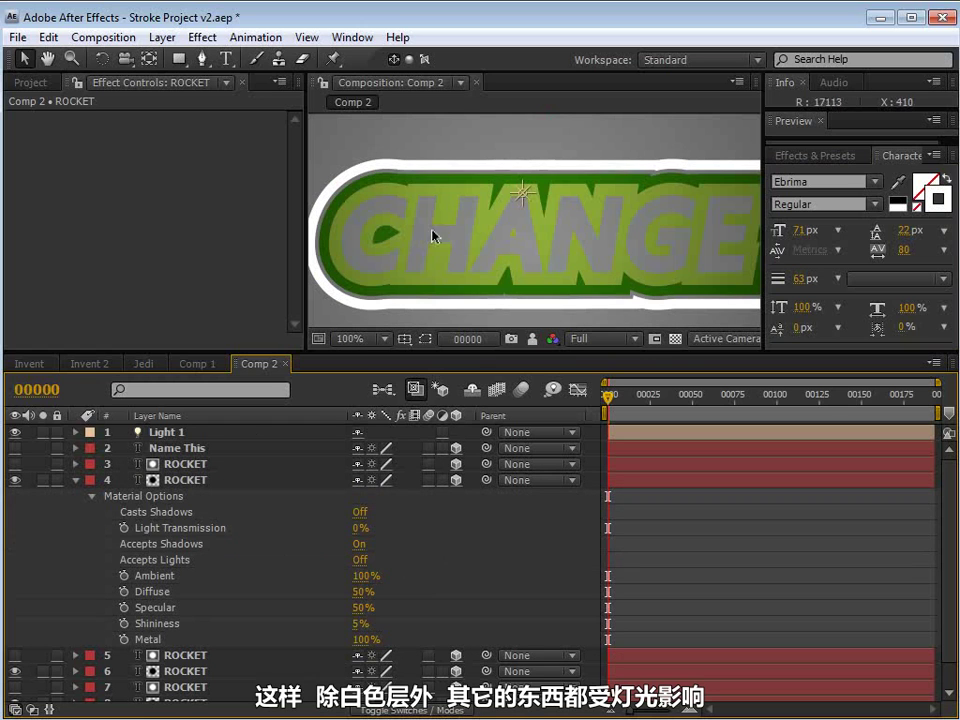
Try moving the point light sideways across the title and undo the move.
drag(521, 205, 436, 209)
scroll(433, 207, down, 1)
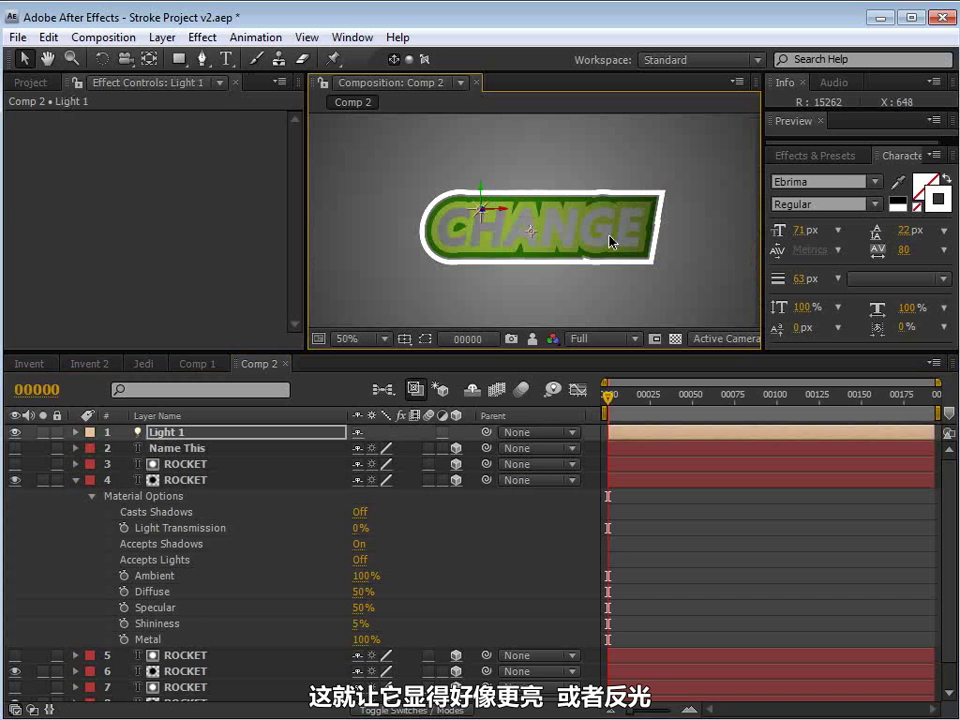
key(ctrl+z)
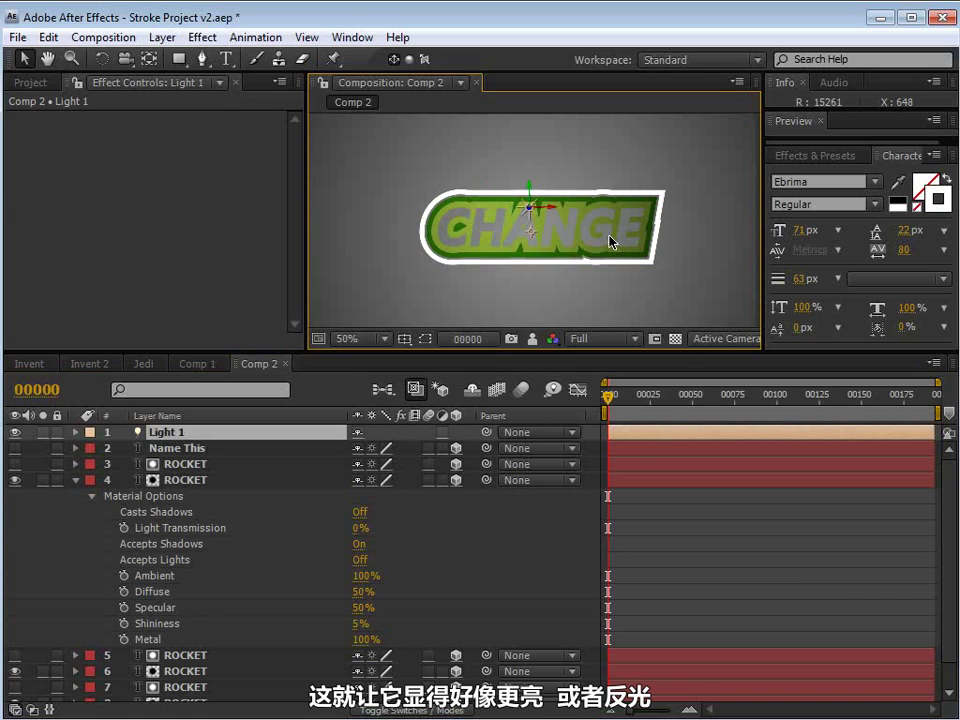
Open the Invent composition and use layer visibility to identify which COPILOT layer holds the red GIZMO lettering.
click(29, 363)
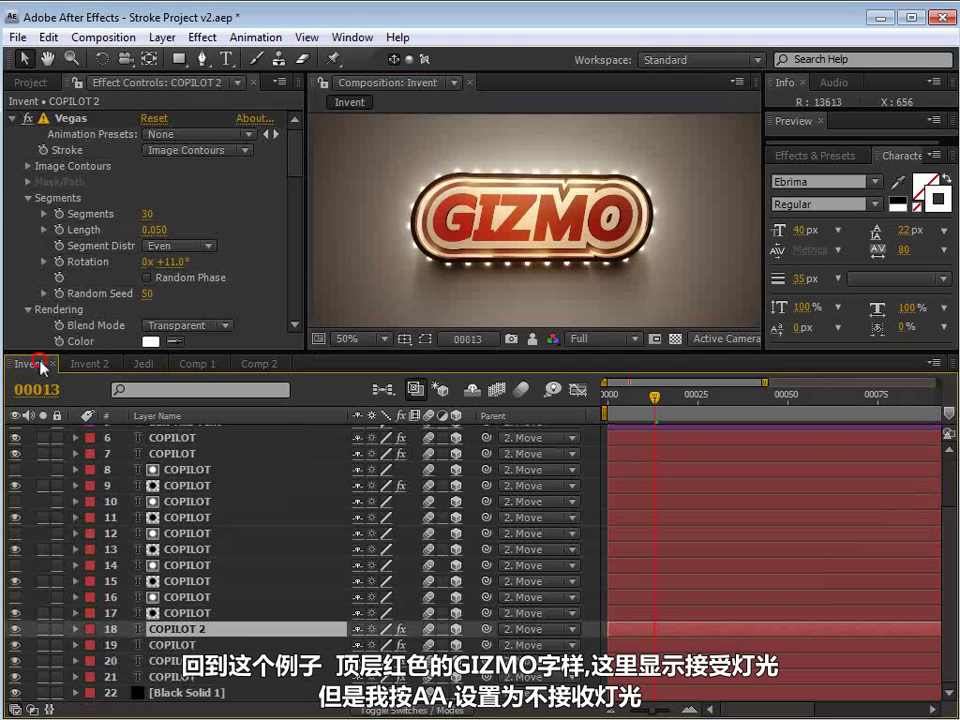
scroll(193, 480, up, 2)
click(188, 488)
click(13, 489)
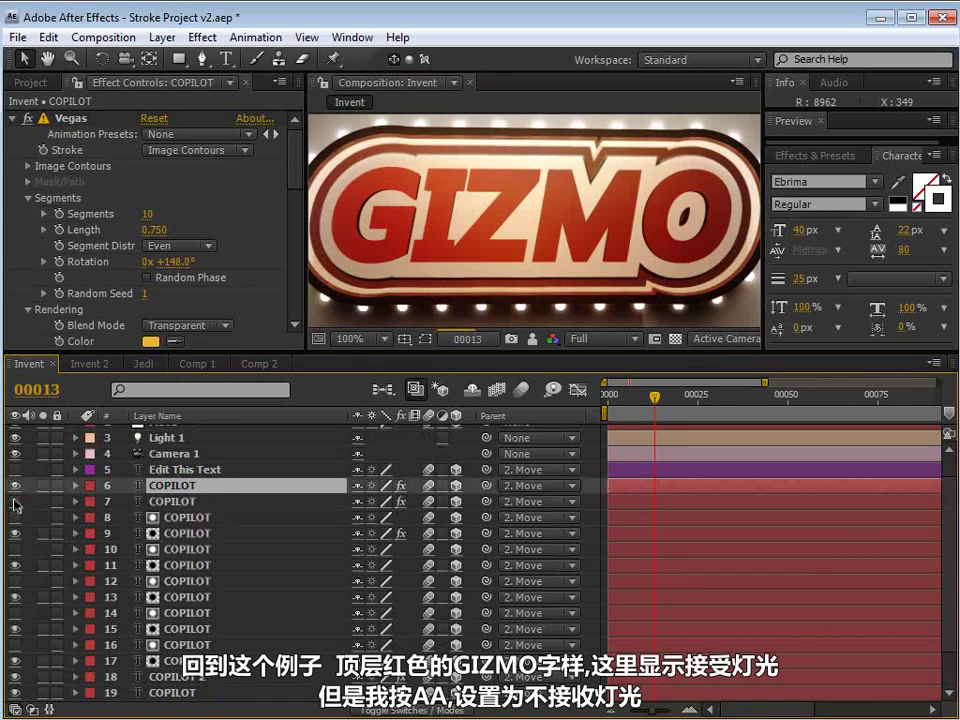
click(183, 503)
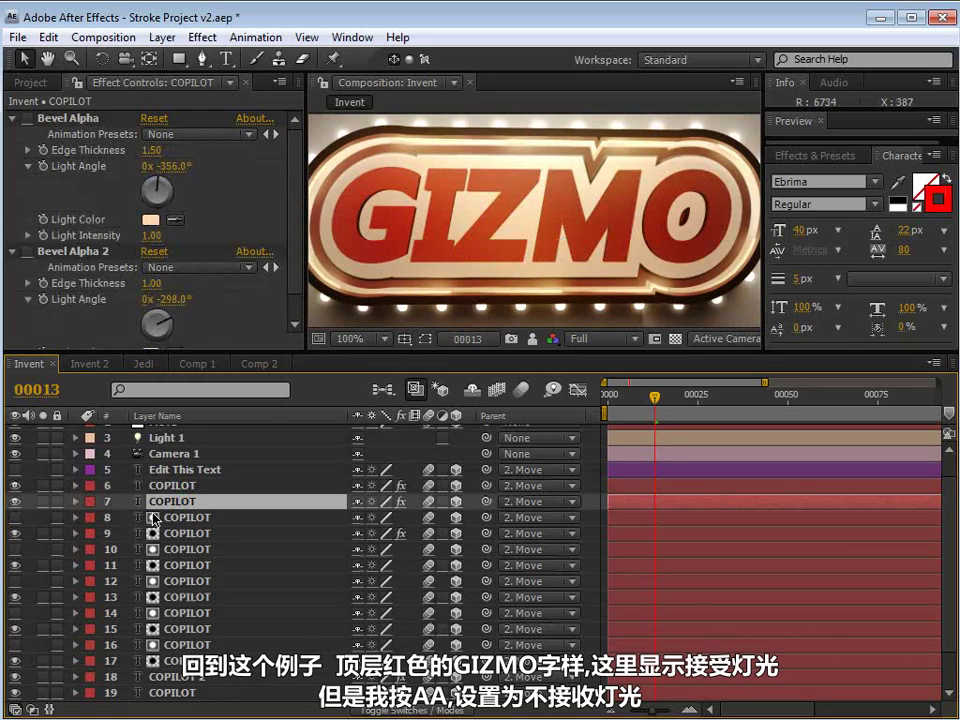
Try turning off Accepts Lights for the red GIZMO lettering on layer 7, inspect the glow, and restore the setting.
key(a)
key(a)
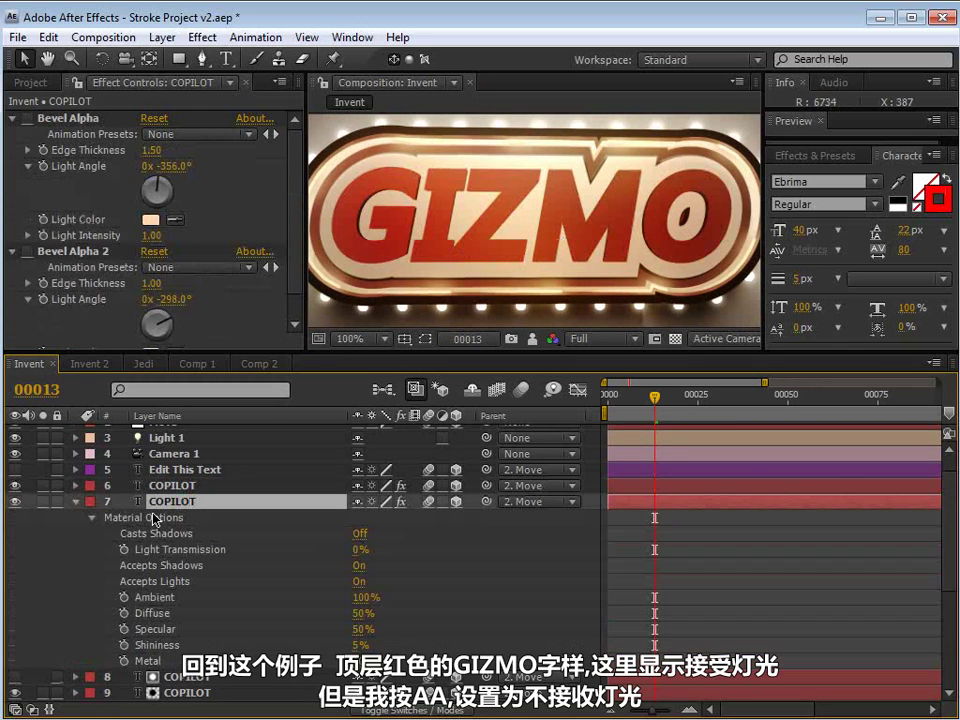
click(358, 582)
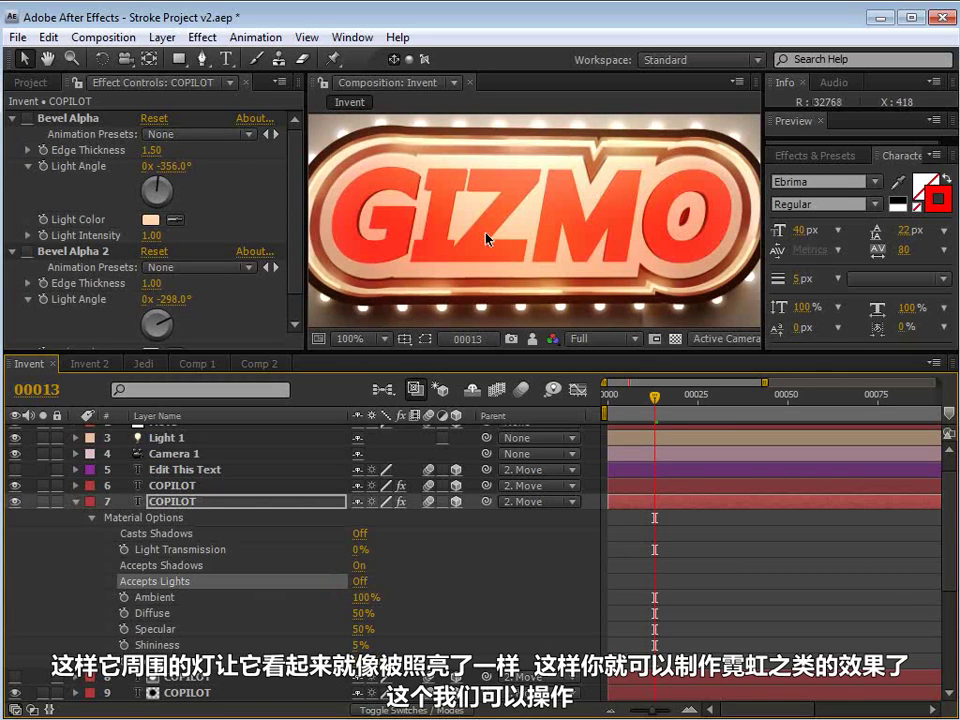
key(comma)
key(comma)
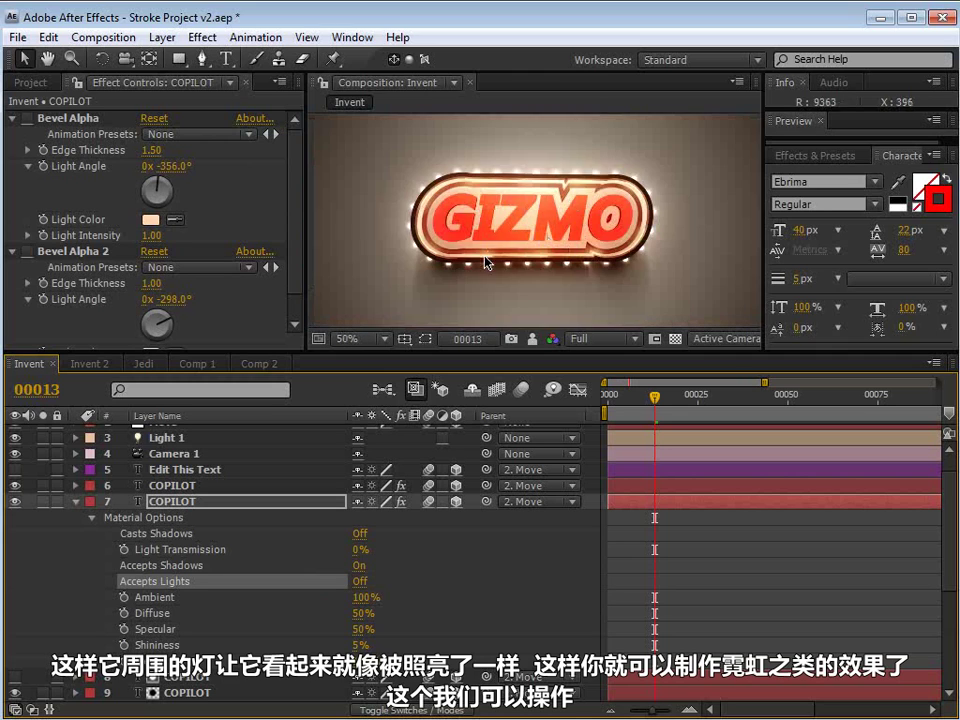
key(period)
key(period)
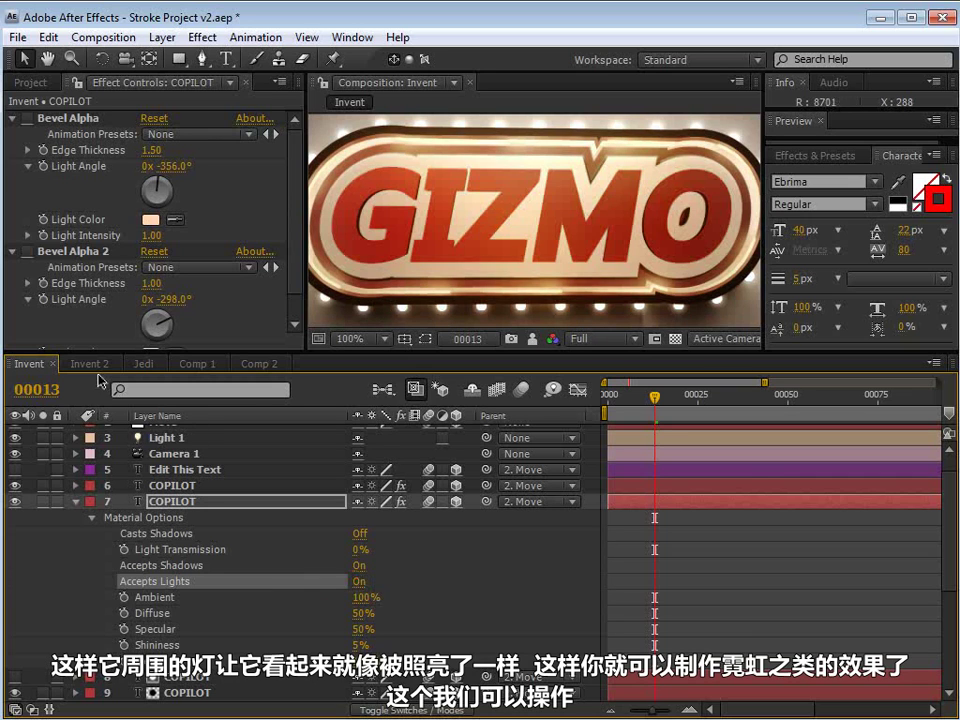
Return to Comp 2 and duplicate the white outline on layer 4 together with its layer 3 matte.
click(256, 364)
key(period)
key(period)
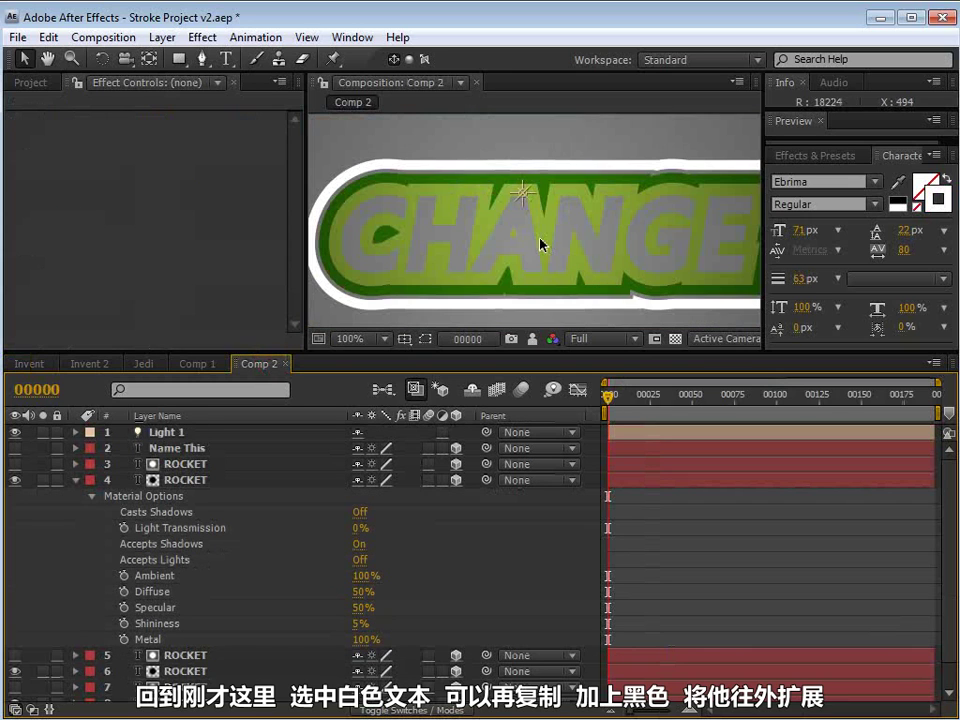
click(186, 481)
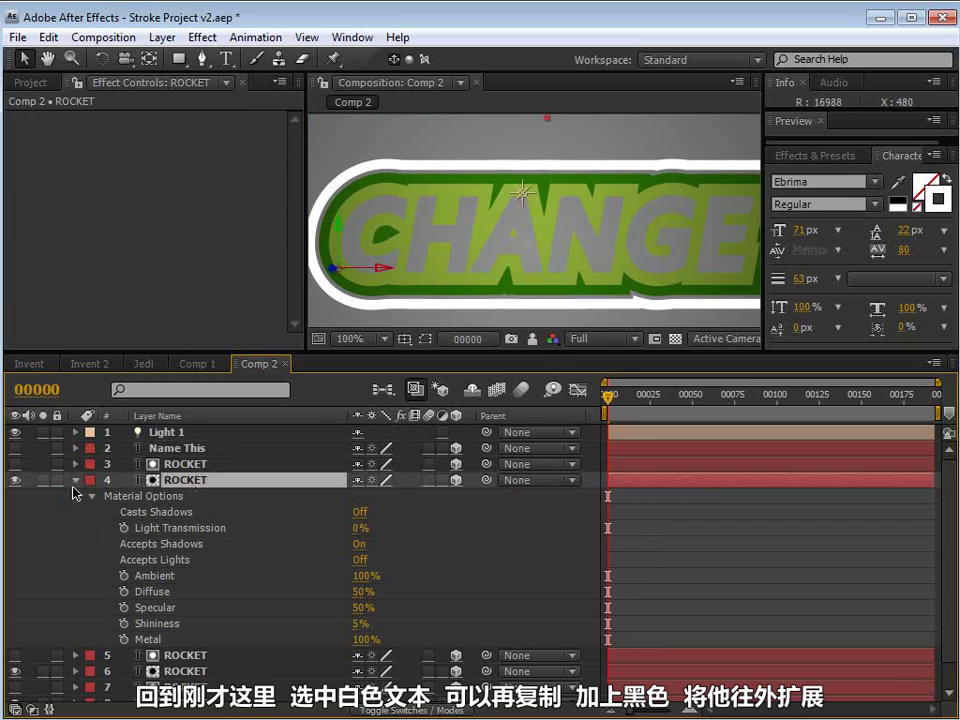
click(76, 480)
click(185, 466)
ctrl+click(185, 482)
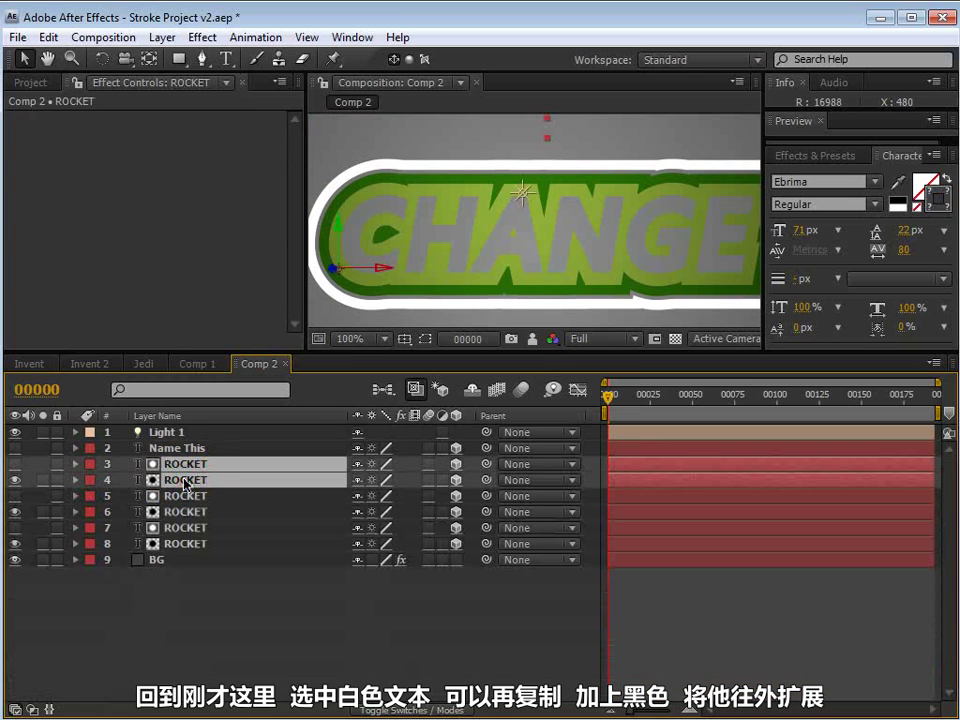
key(ctrl+d)
click(189, 621)
Make the duplicated ROCKET 2 outline black and widen its stroke and its ROCKET 3 matte beyond the white outline.
click(200, 485)
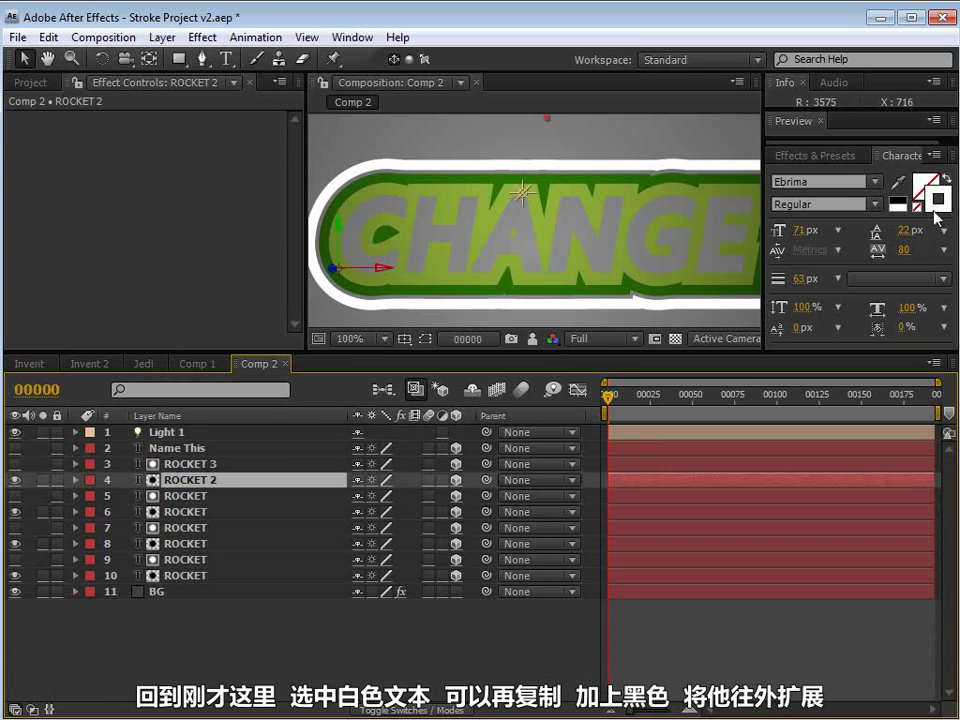
click(898, 205)
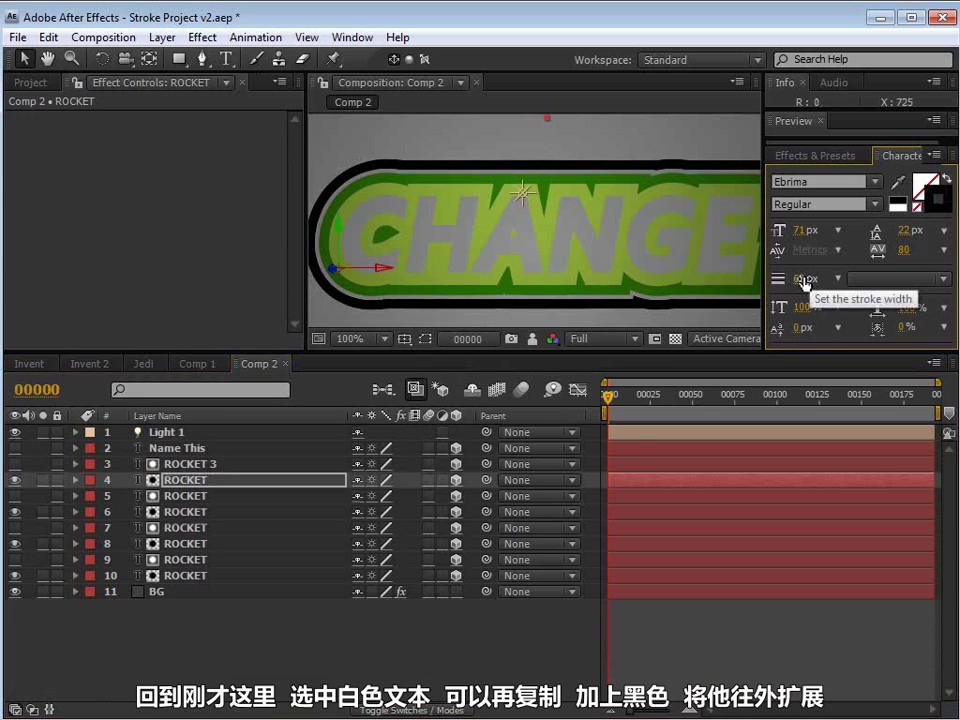
drag(803, 279, 808, 281)
click(190, 464)
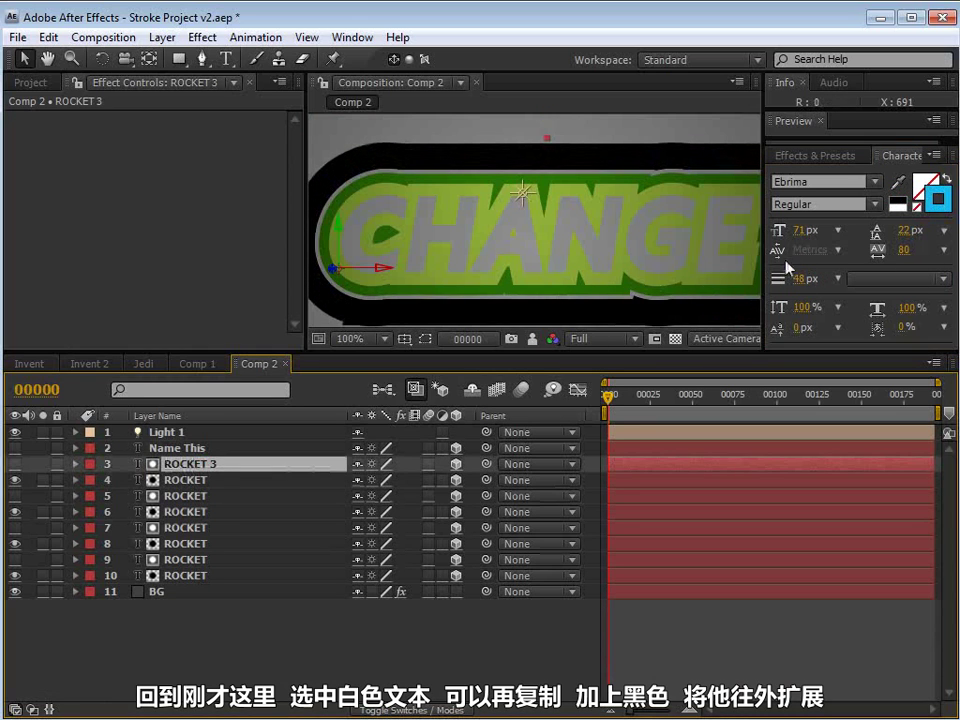
drag(800, 279, 812, 280)
click(357, 412)
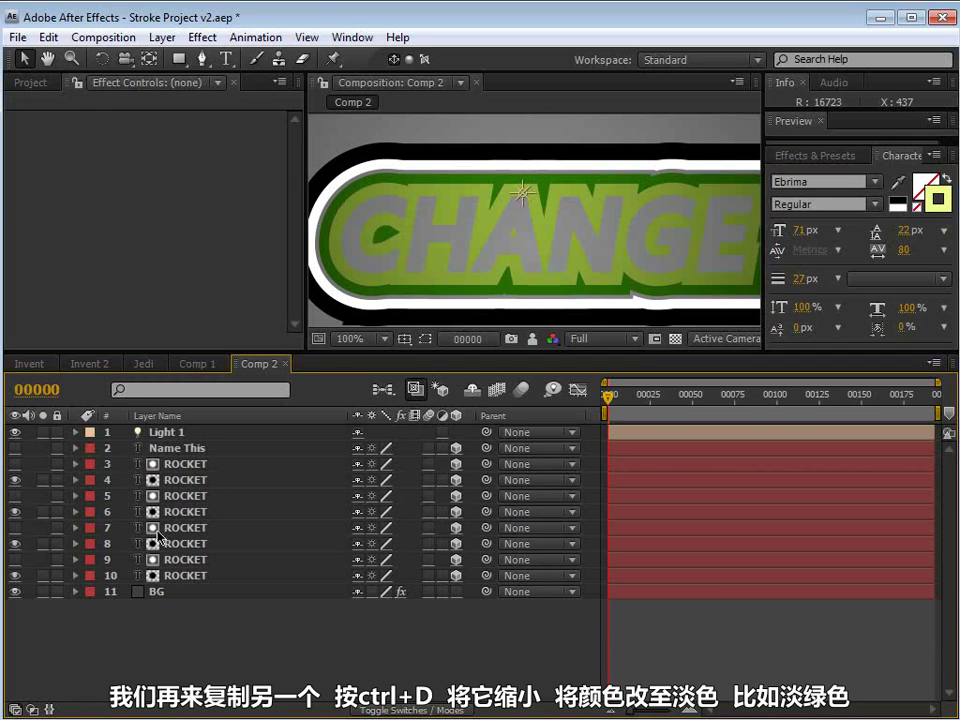
Duplicate the layer 6 outline together with its matte on layer 5.
click(160, 512)
ctrl+click(172, 495)
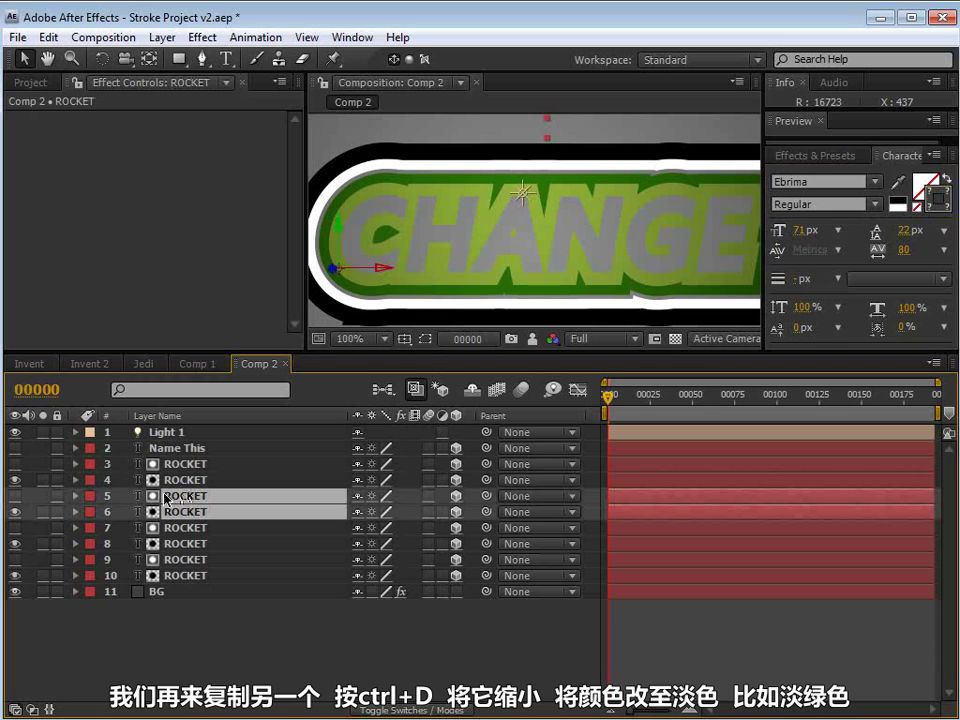
key(ctrl+d)
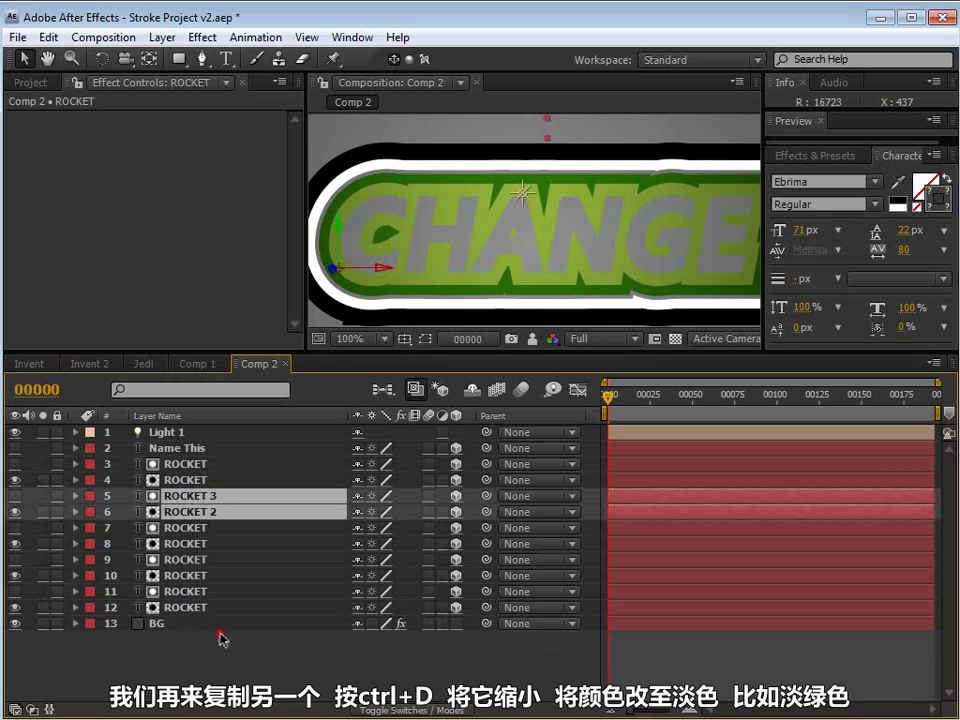
Reduce the stroke width of the new outline on layer 6 and set its stroke color to light green CFFF9C.
click(195, 512)
click(797, 279)
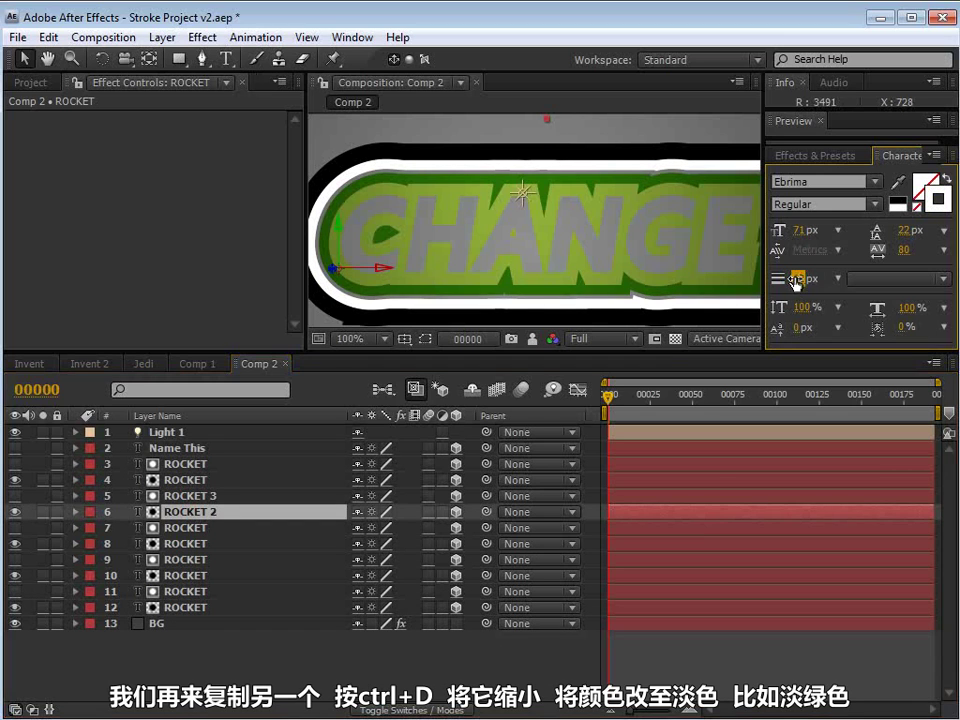
click(925, 193)
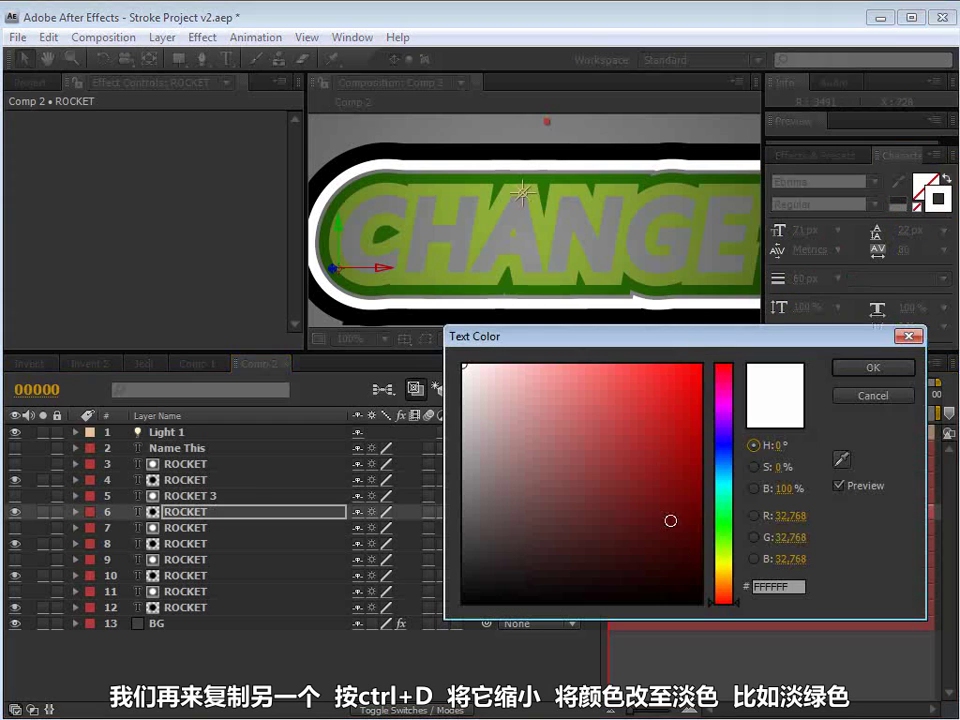
click(723, 546)
click(556, 364)
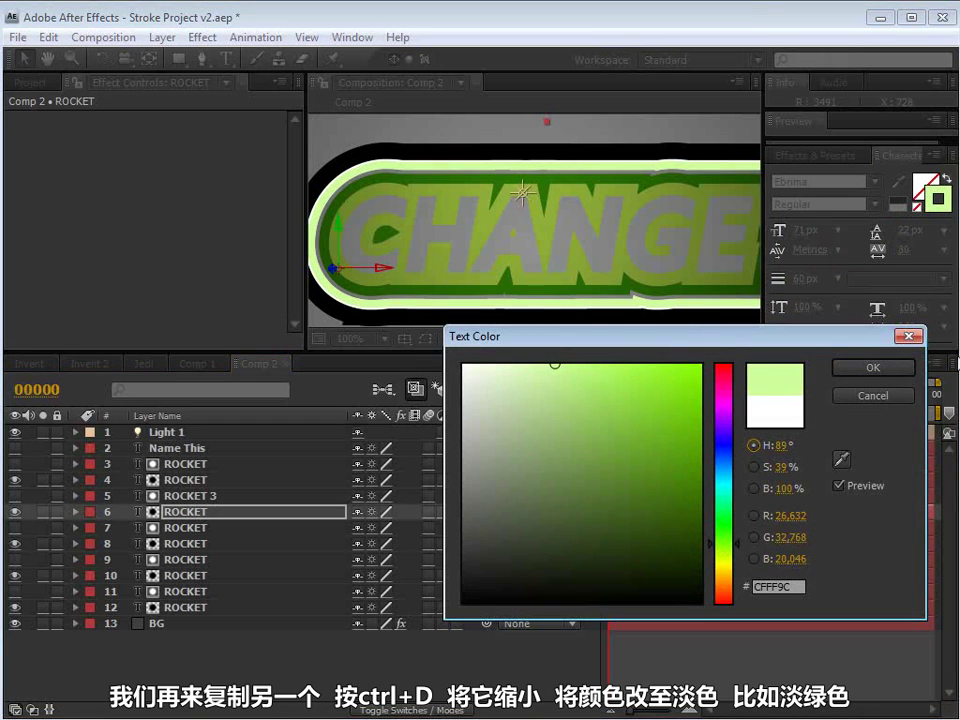
click(866, 368)
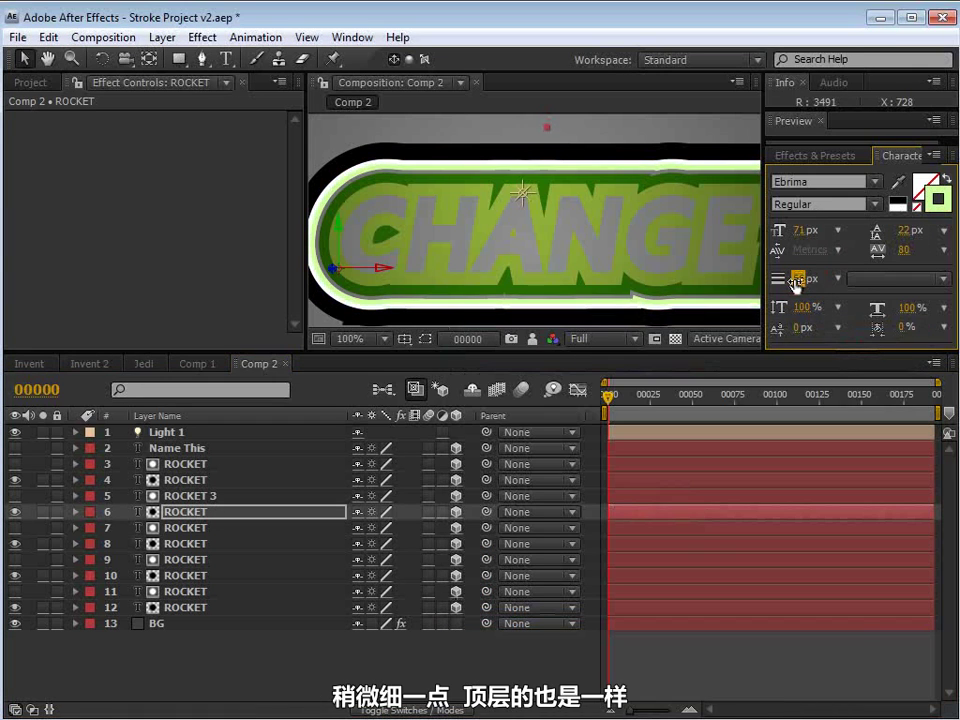
Thin the light green outline on layer 6 to a 39 px stroke and narrow its layer 5 matte to match.
click(205, 494)
click(797, 281)
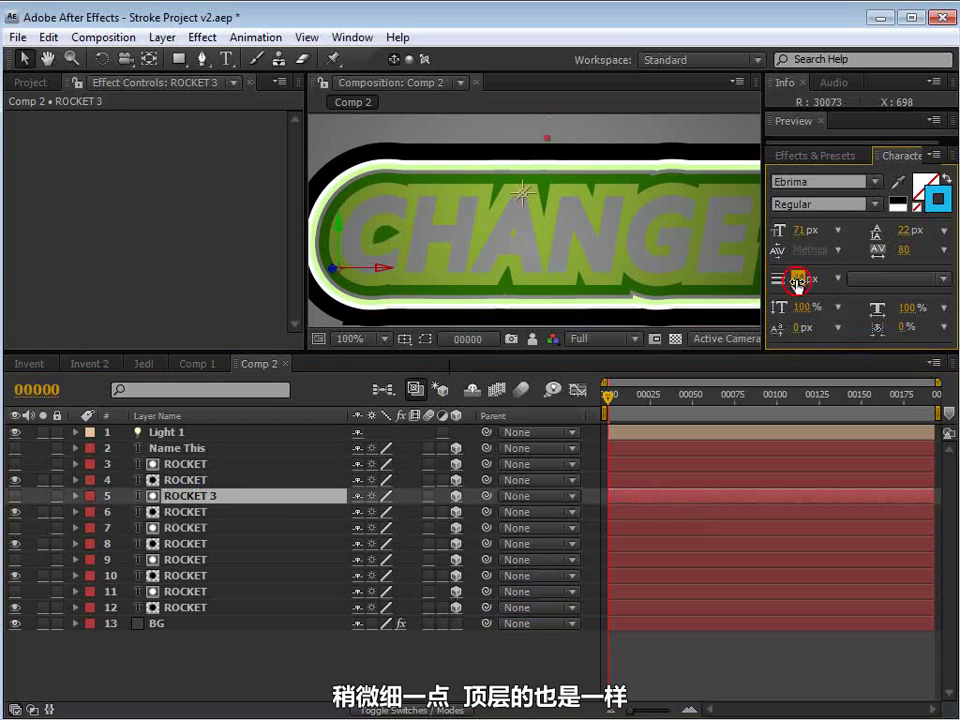
drag(797, 281, 783, 283)
key(ctrl+Down)
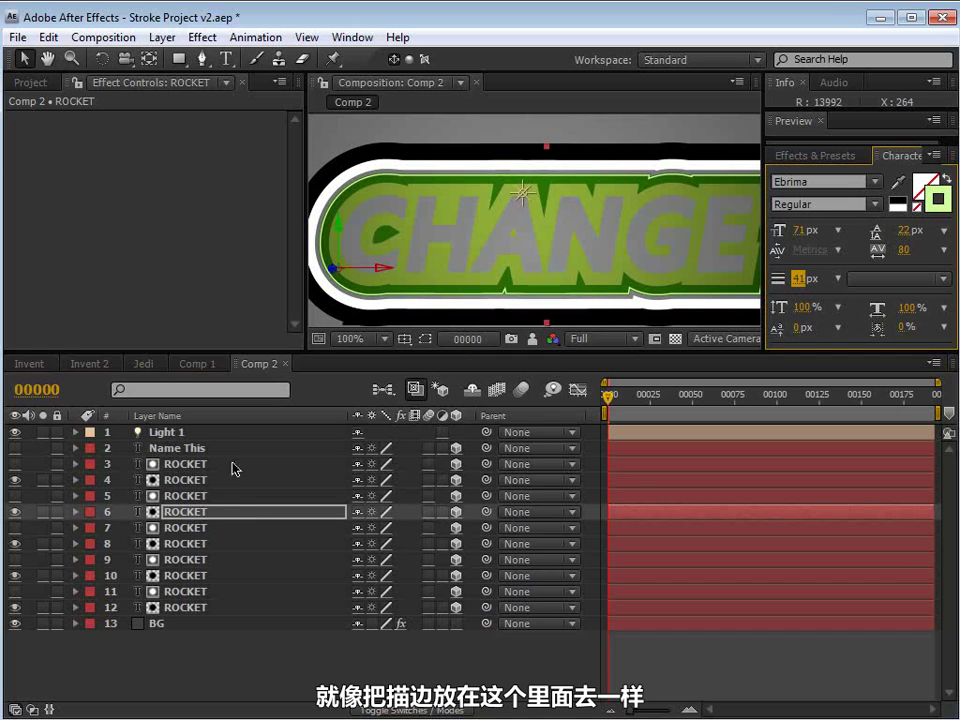
click(193, 531)
key(ctrl+Up)
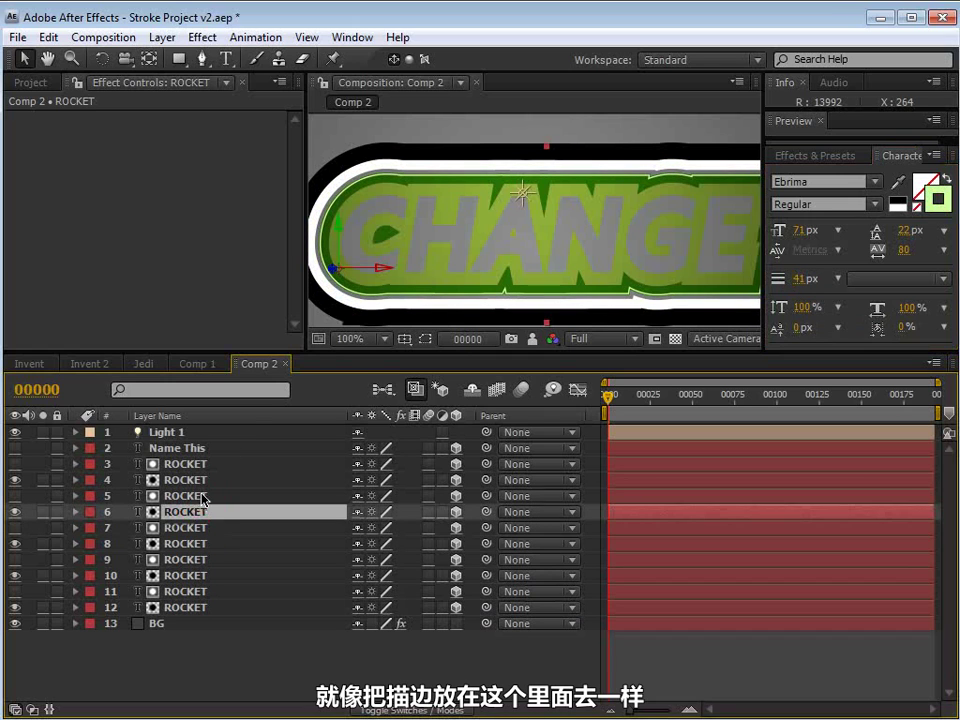
key(ctrl+Up)
drag(800, 285, 790, 283)
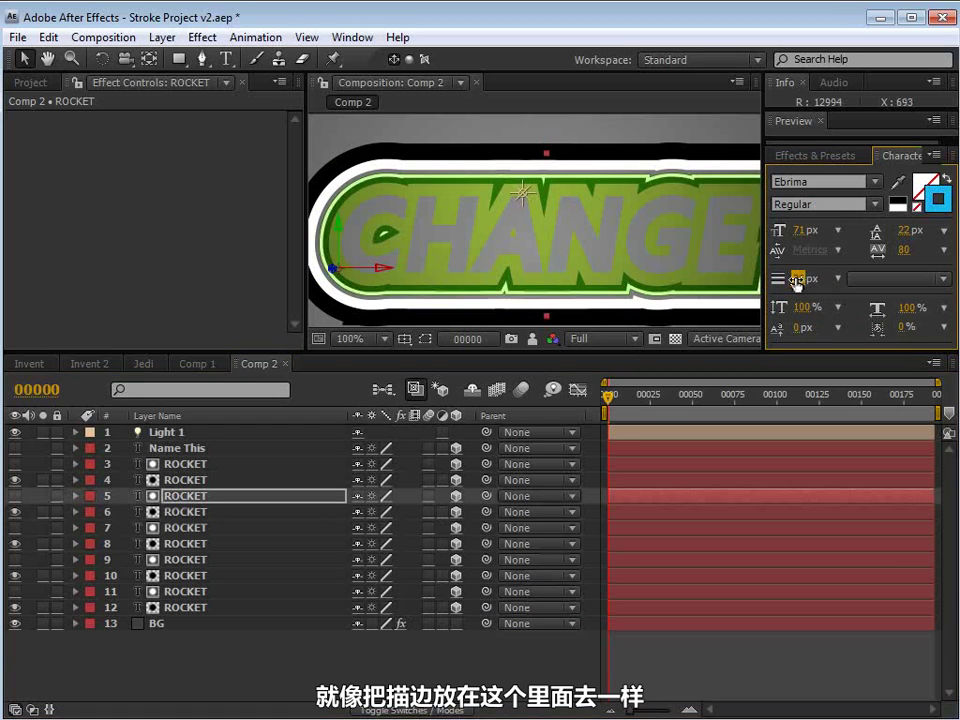
click(183, 516)
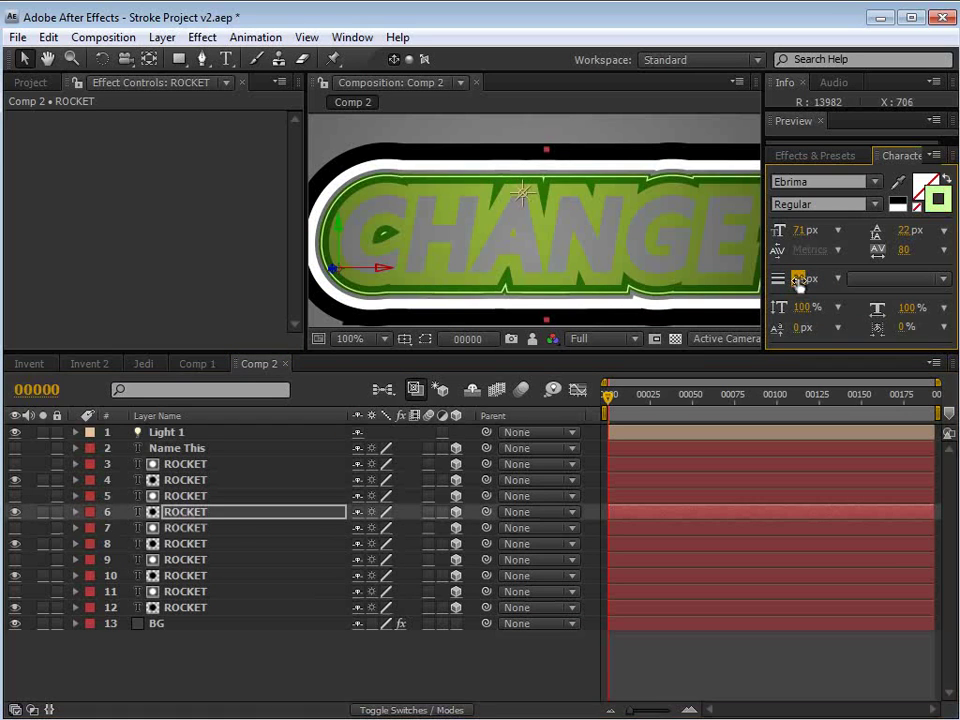
click(644, 660)
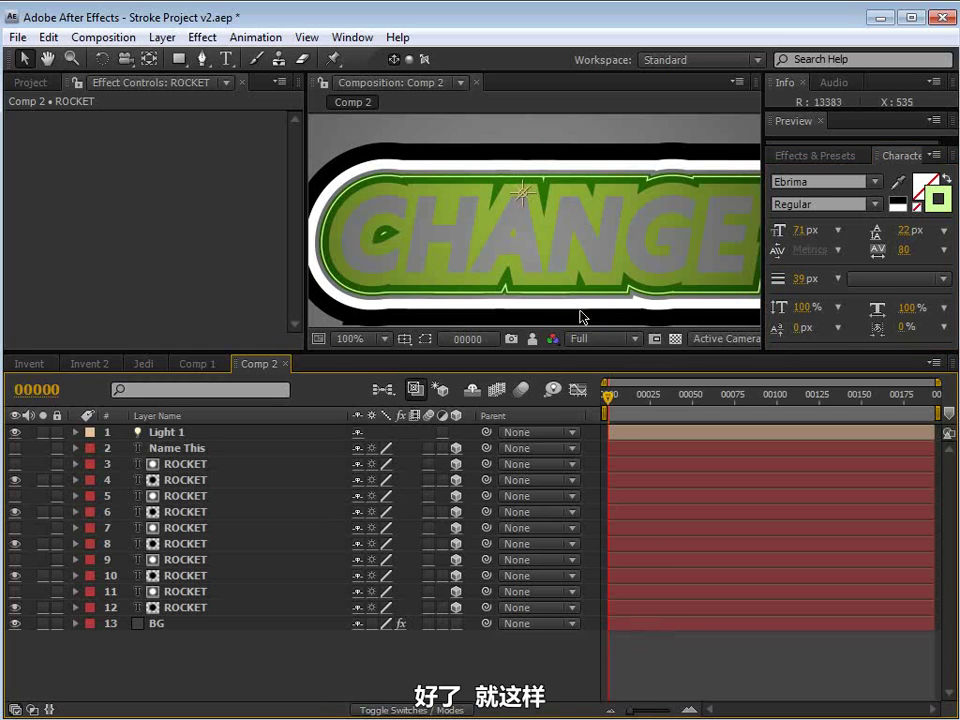
Duplicate the 8 px matte text on layer 11 and give the copy an aqua label.
scroll(568, 267, down, 2)
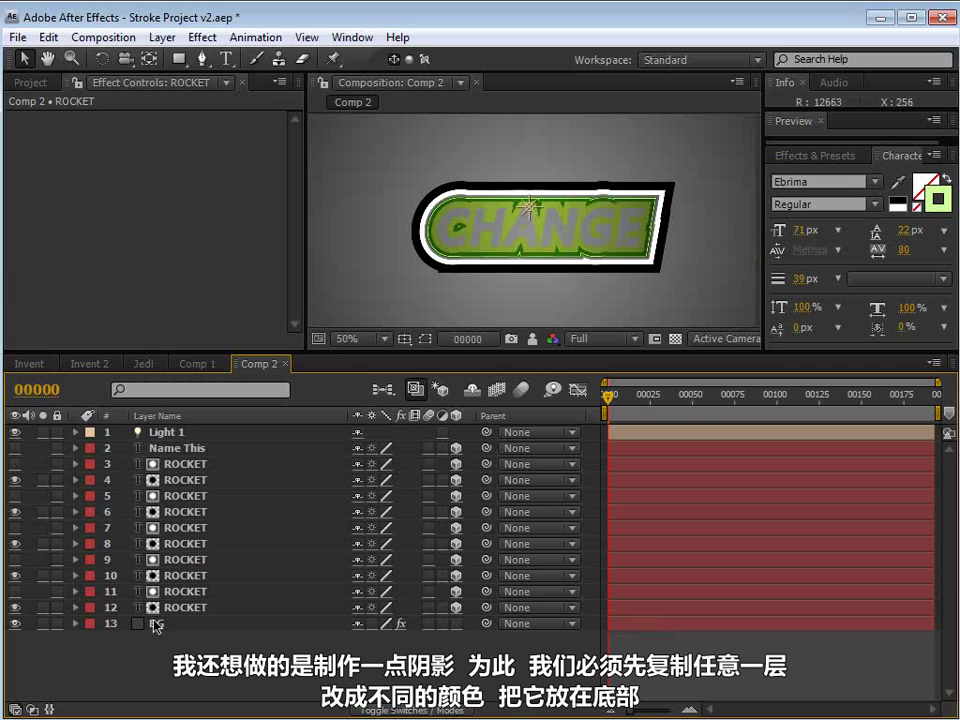
click(193, 609)
click(190, 593)
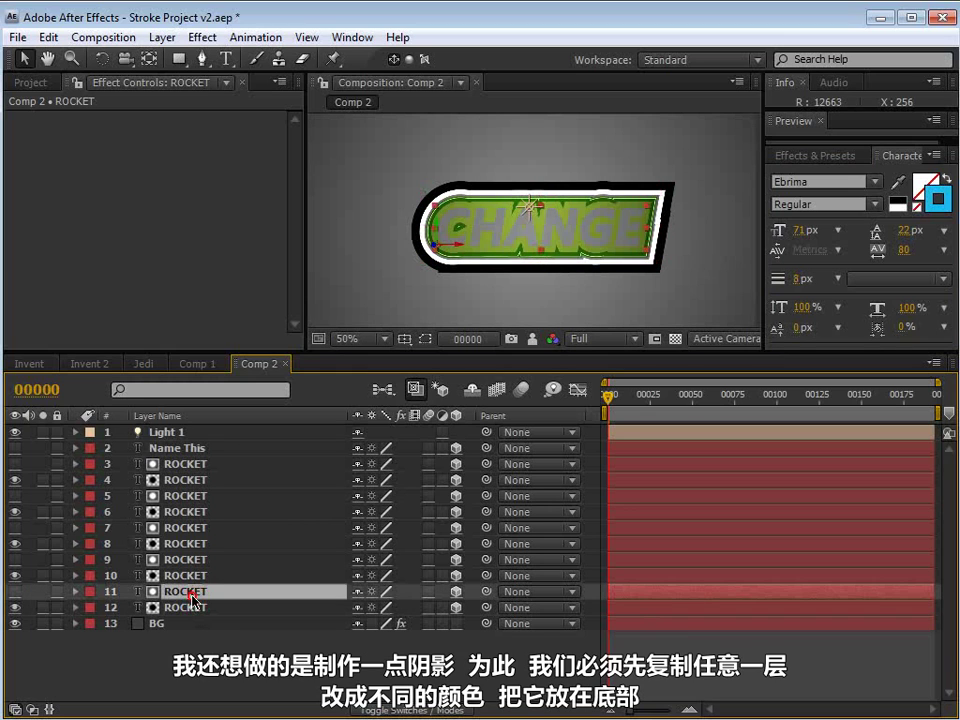
key(ctrl+d)
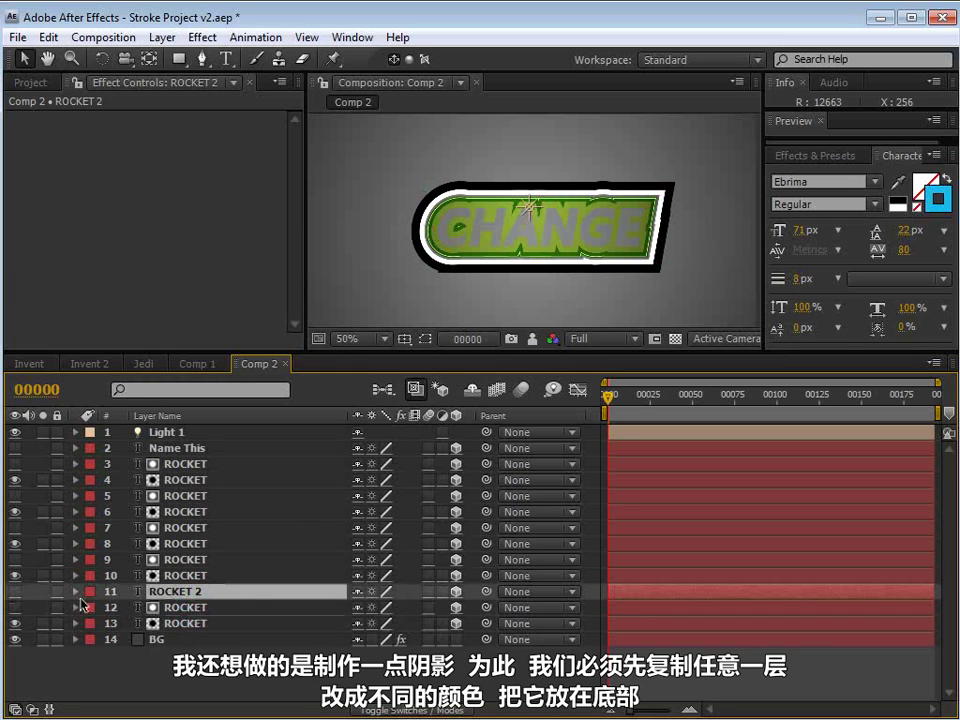
click(90, 592)
click(135, 705)
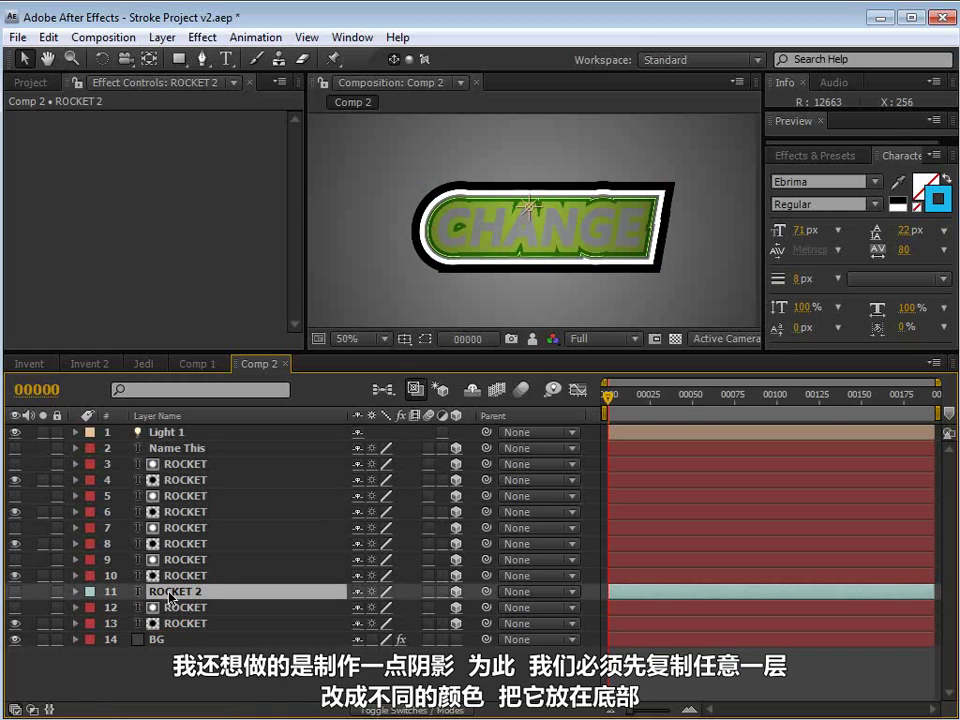
Move ROCKET 2 directly above the BG layer, make it visible, and solo both layers.
drag(171, 596, 164, 634)
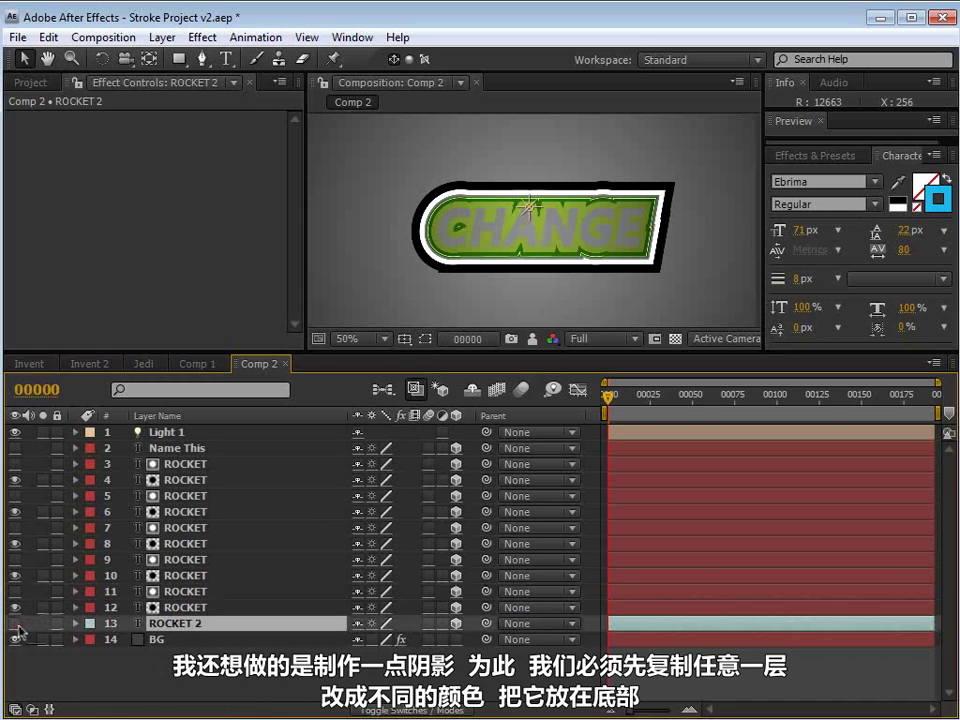
drag(43, 624, 45, 637)
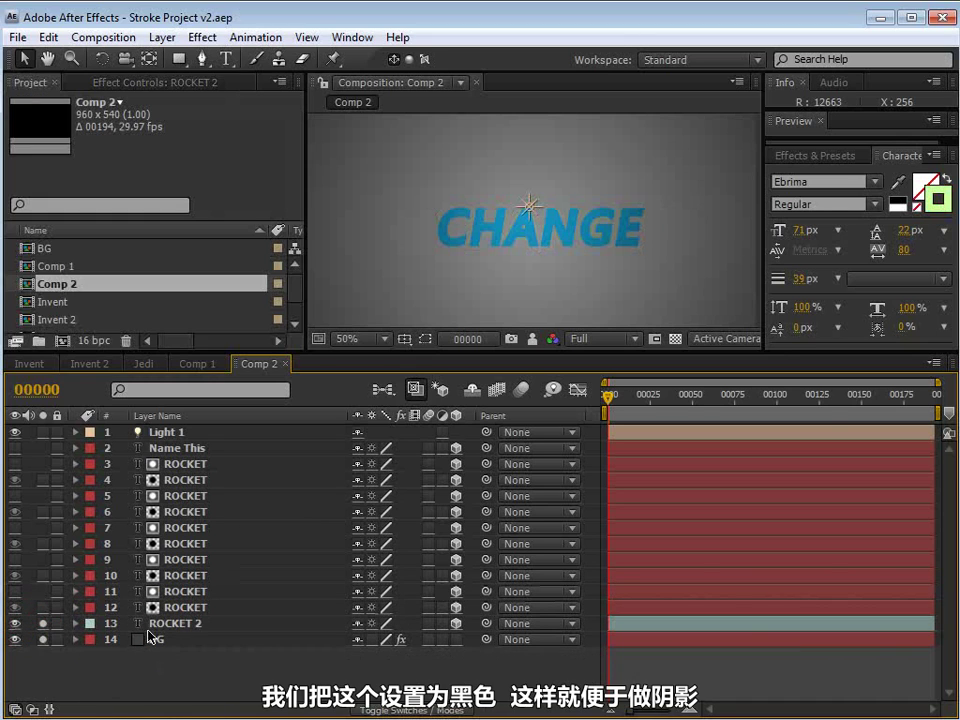
Set the stroke color of the ROCKET 2 text above BG to black and apply the CC Radial Blur effect to it.
click(145, 624)
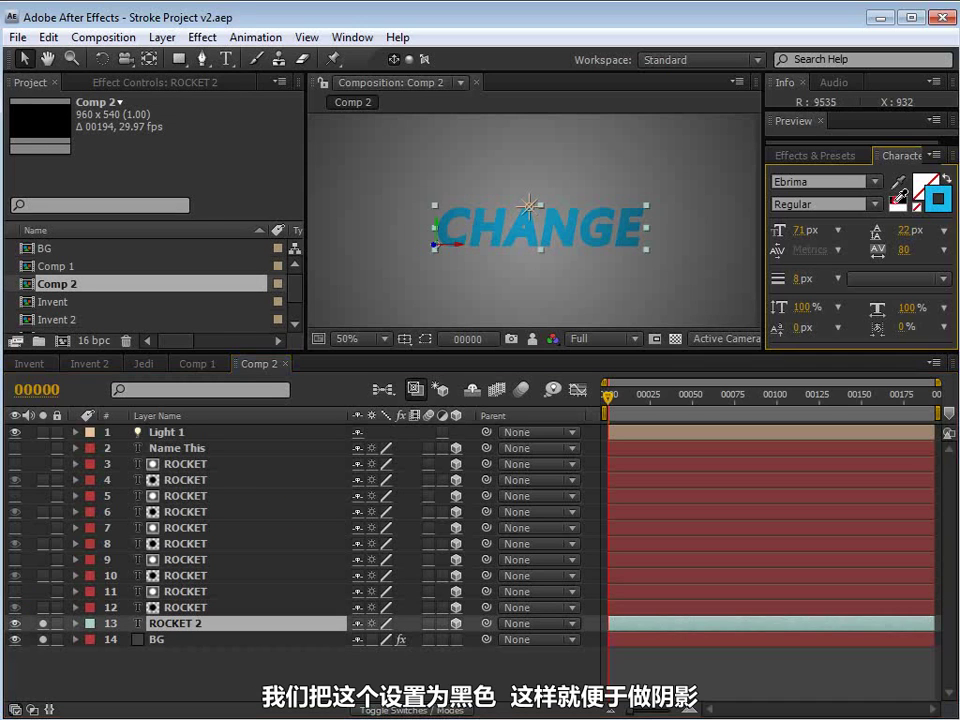
click(897, 199)
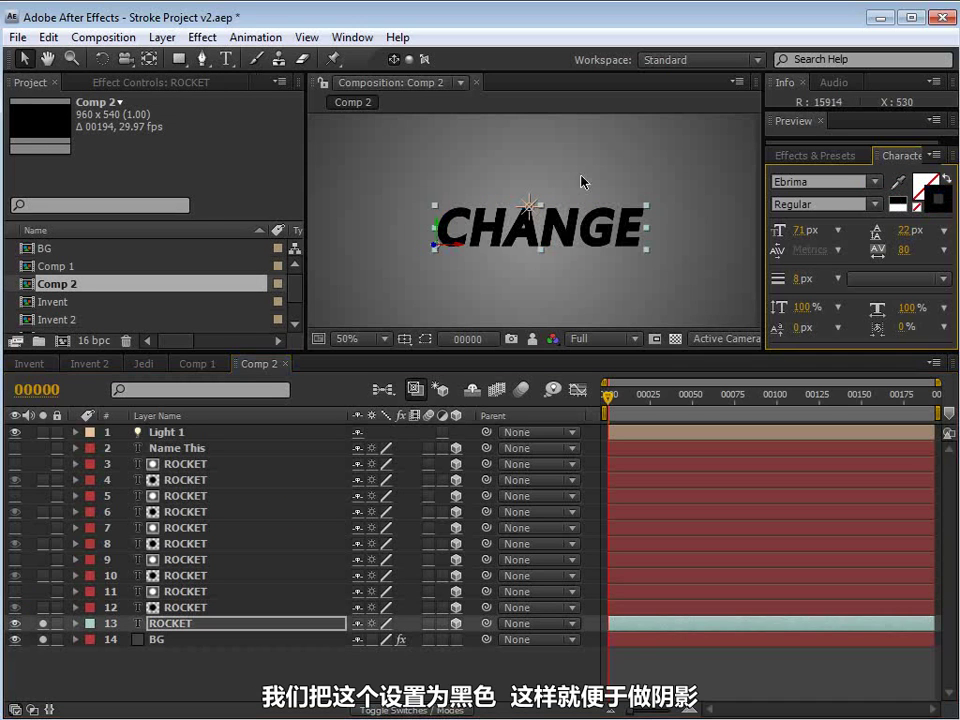
click(202, 37)
mouse_move(262, 172)
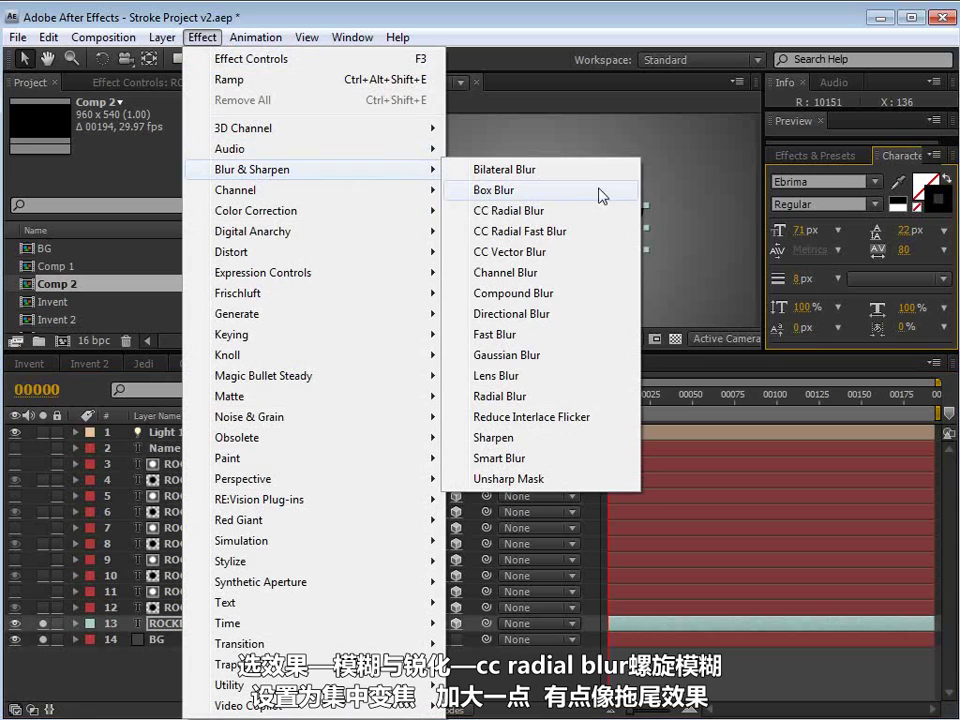
click(562, 211)
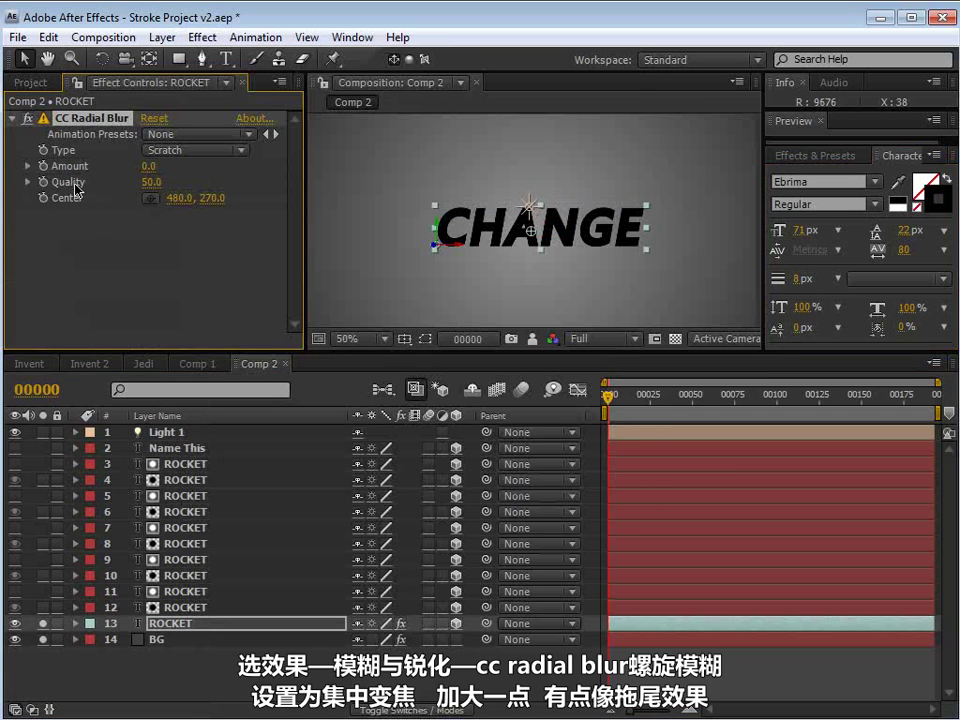
Set the radial blur's type to Centered Zoom, its center to 468, -1019 and its amount to 12.
click(156, 152)
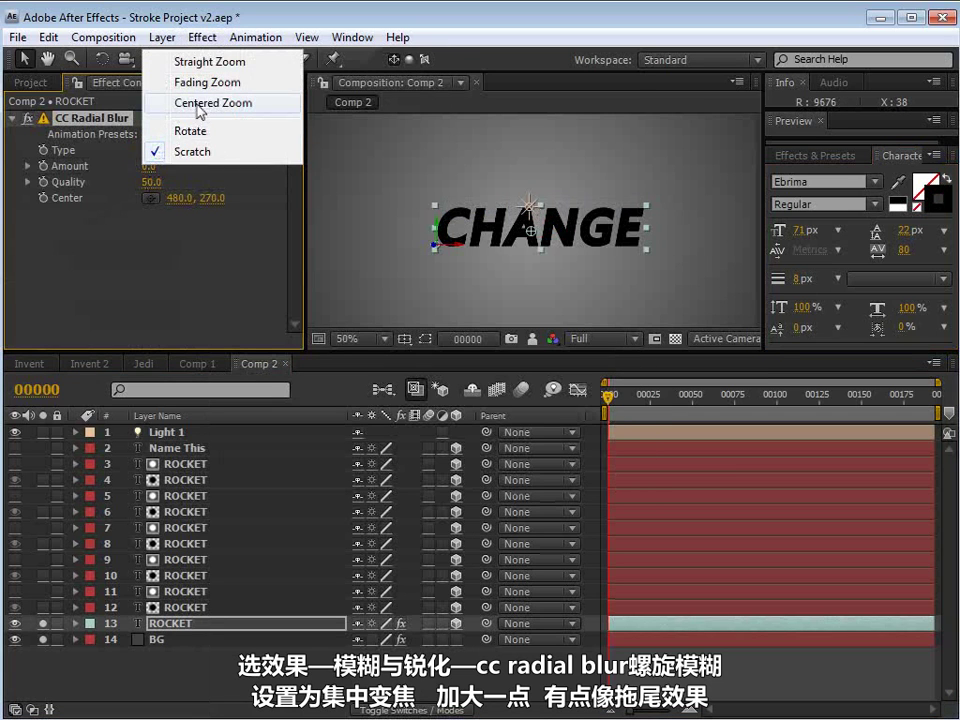
click(198, 104)
drag(147, 166, 218, 161)
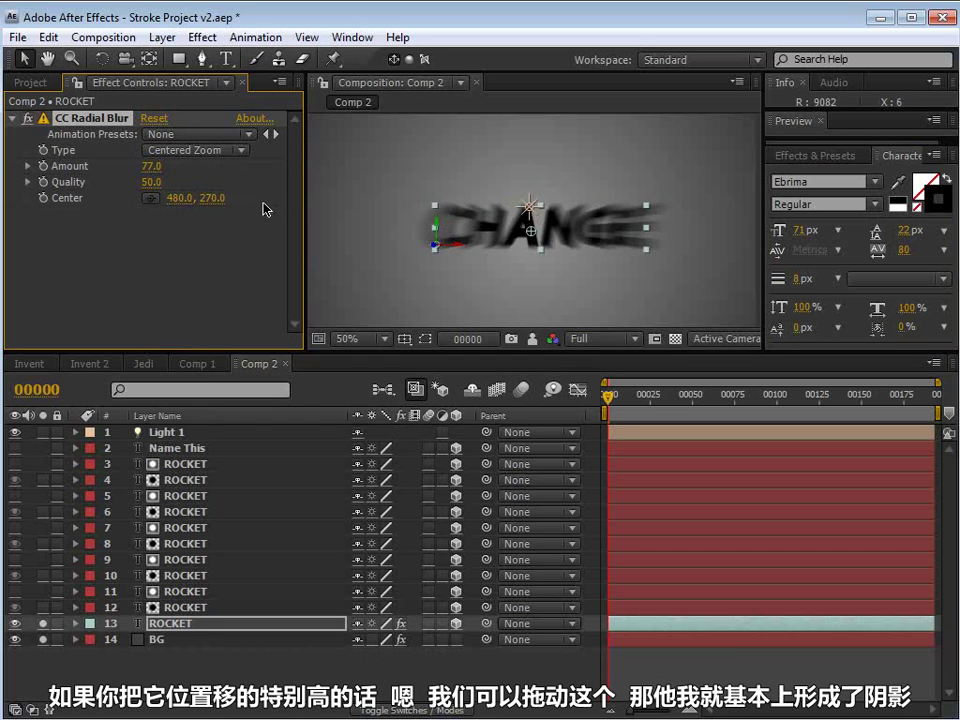
drag(529, 213, 525, 143)
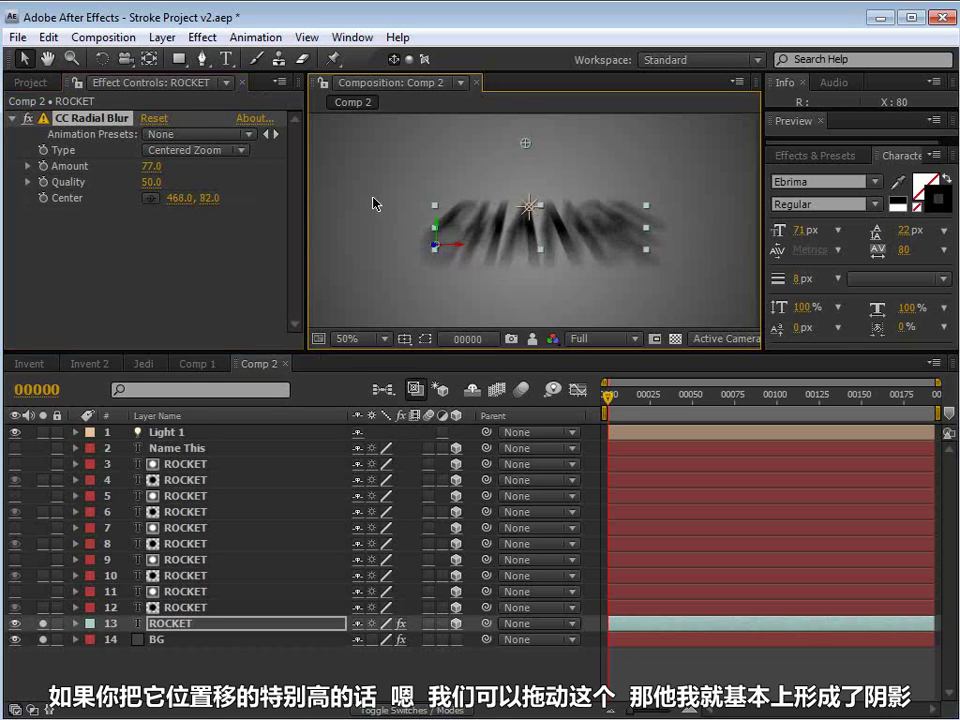
drag(208, 200, 142, 209)
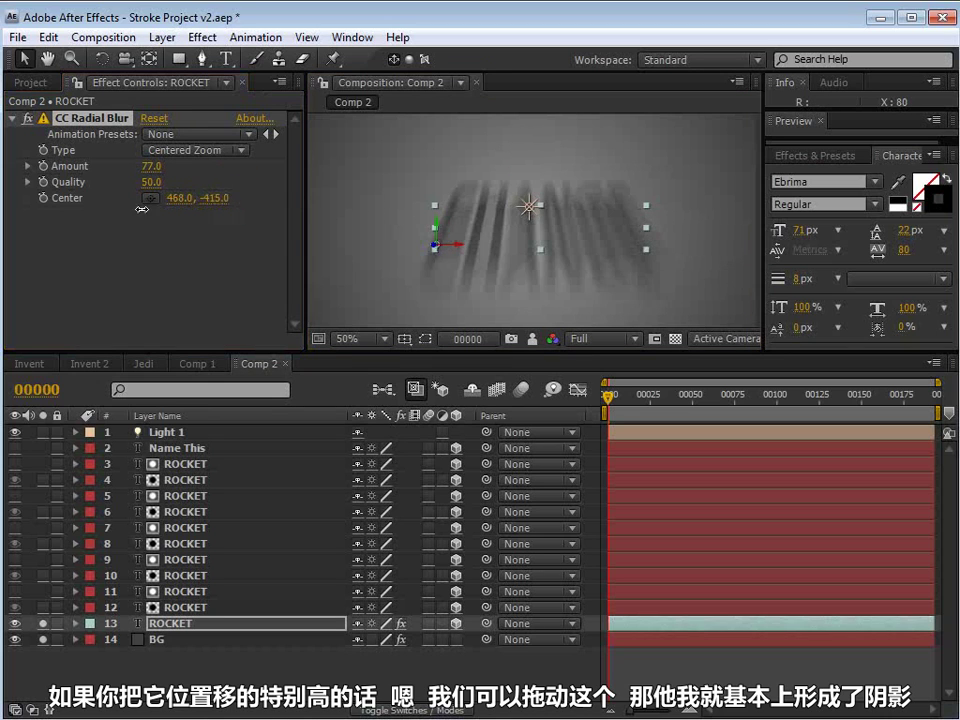
mouse_move(245, 202)
mouse_down()
mouse_move(189, 199)
mouse_move(150, 168)
mouse_move(100, 175)
mouse_up()
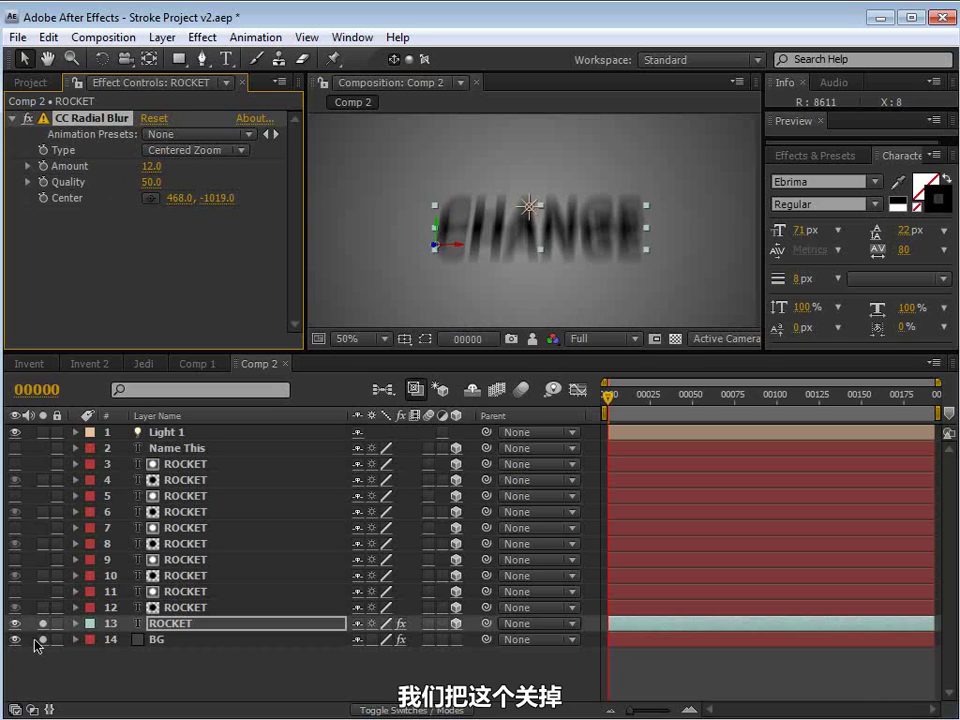
Unsolo the shadow and BG layers, and enlarge the shadow with a blur amount of 22 and a 38 px stroke.
drag(43, 639, 55, 630)
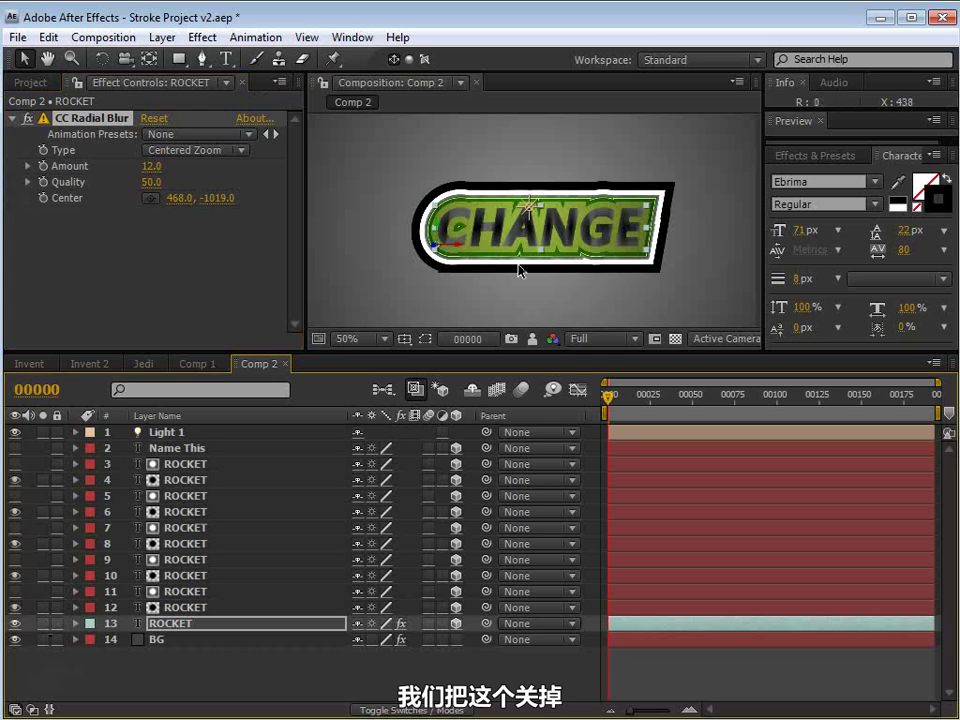
drag(154, 166, 171, 167)
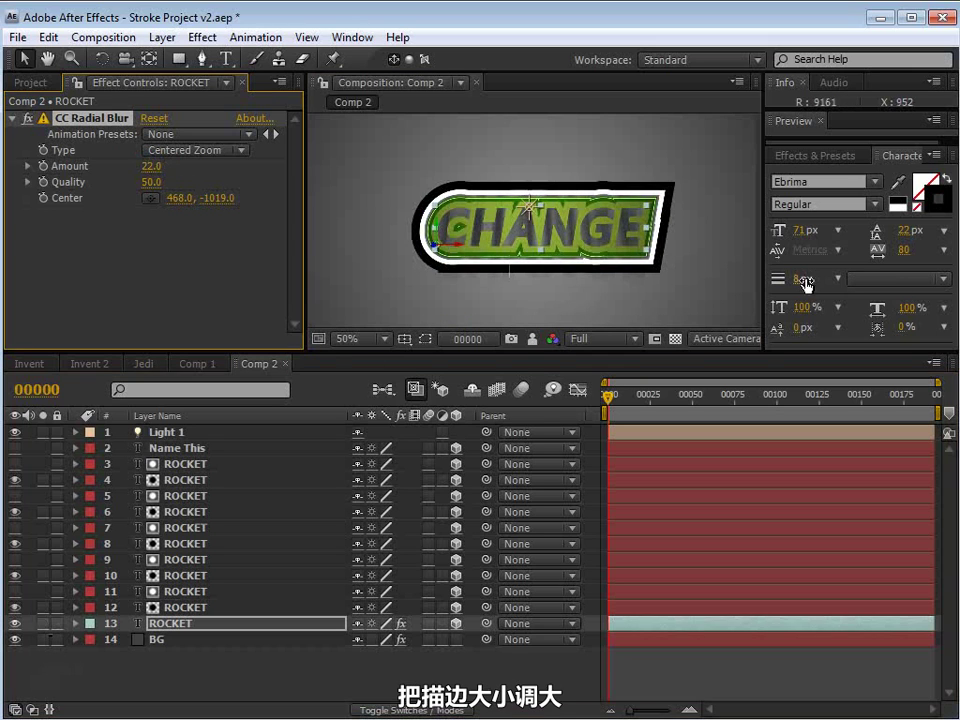
drag(798, 285, 826, 278)
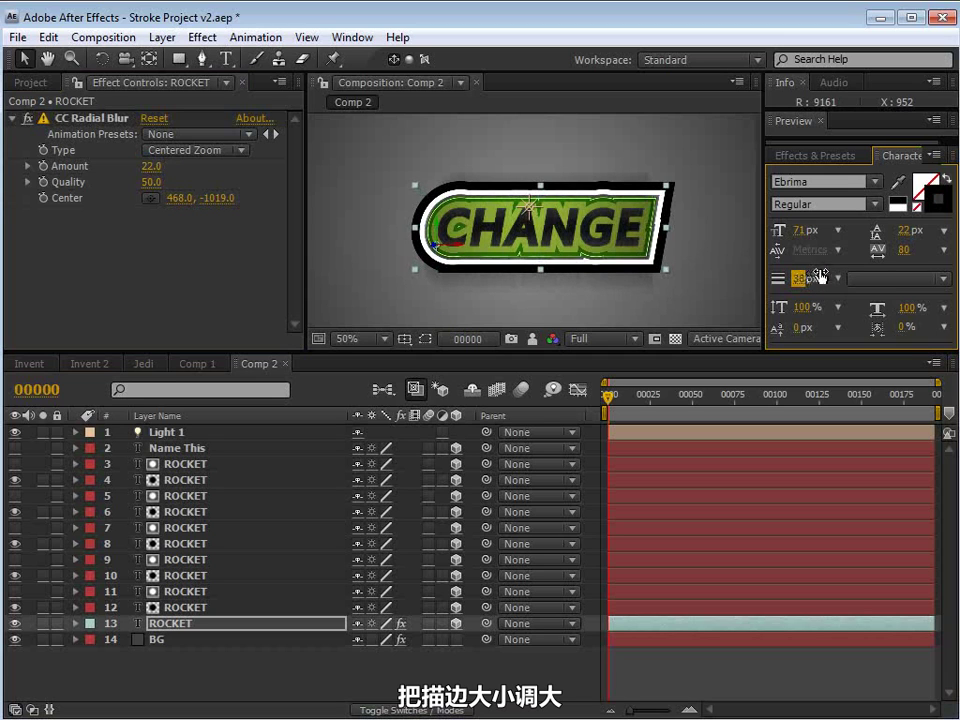
Switch the shadow's radial blur type to Fading Zoom and set its amount to 26.
click(221, 148)
click(200, 133)
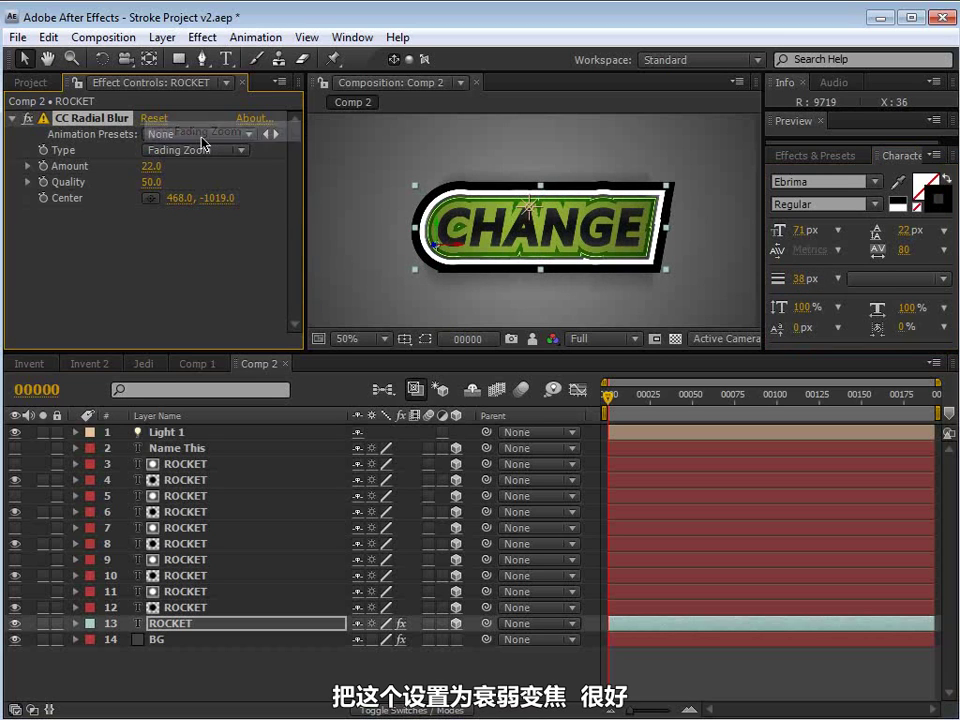
drag(553, 289, 527, 261)
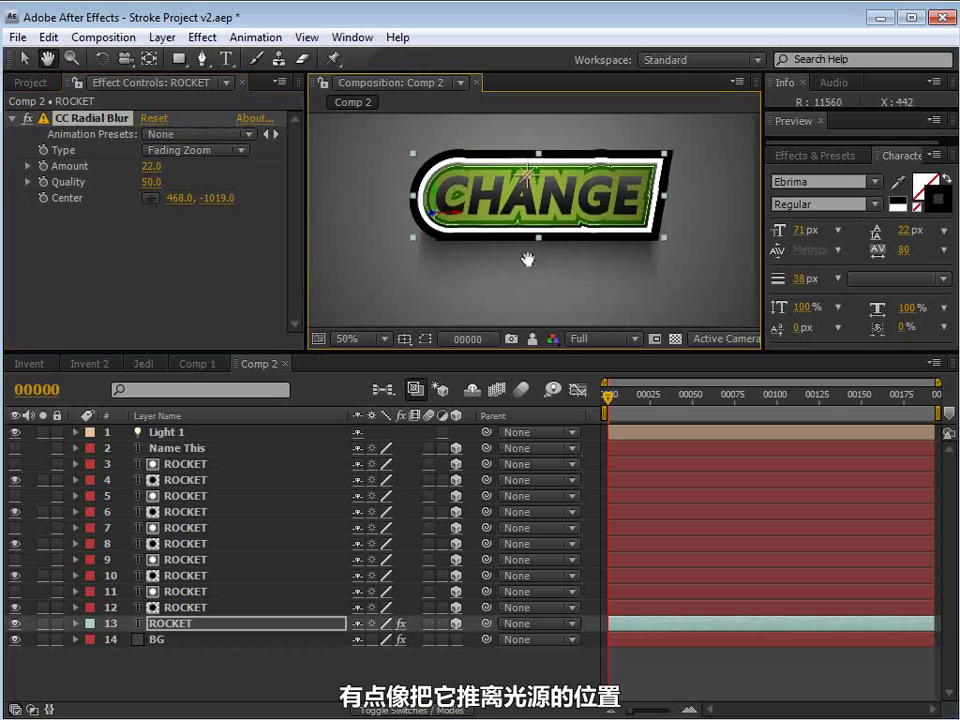
drag(157, 165, 146, 165)
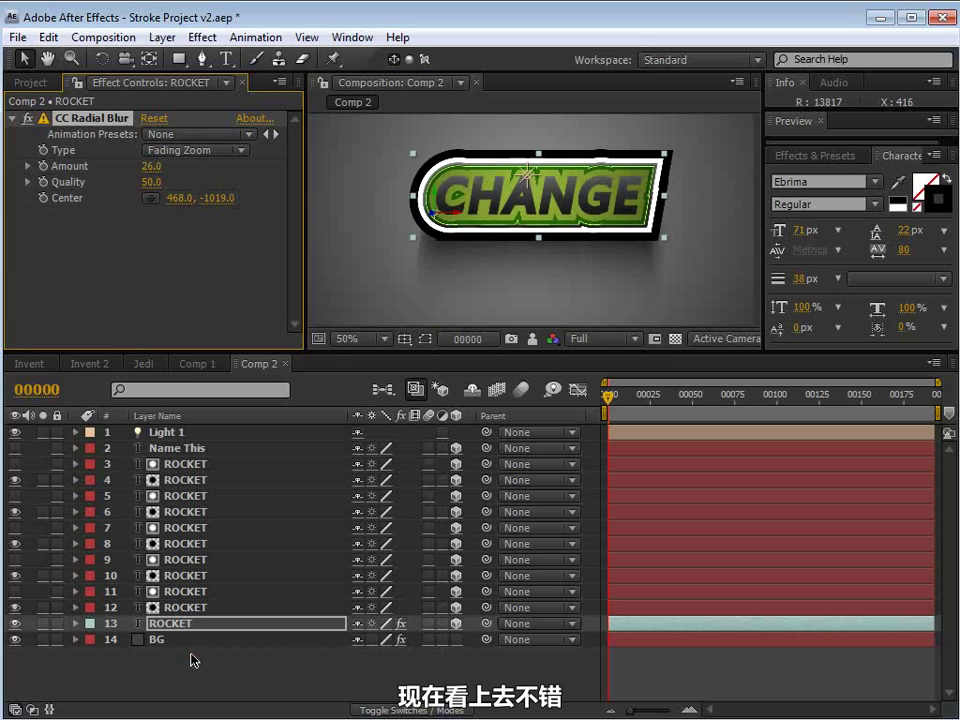
Duplicate the shadow layer, set the copy's radial blur amount to 12 and nudge the copy slightly down.
click(176, 626)
key(ctrl+d)
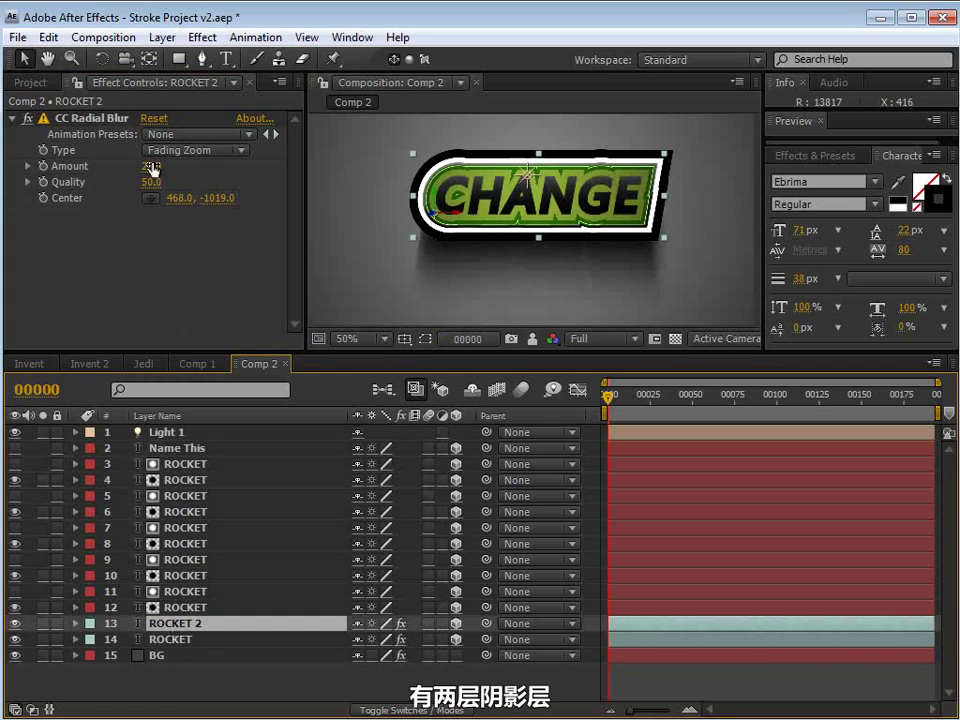
drag(152, 168, 144, 166)
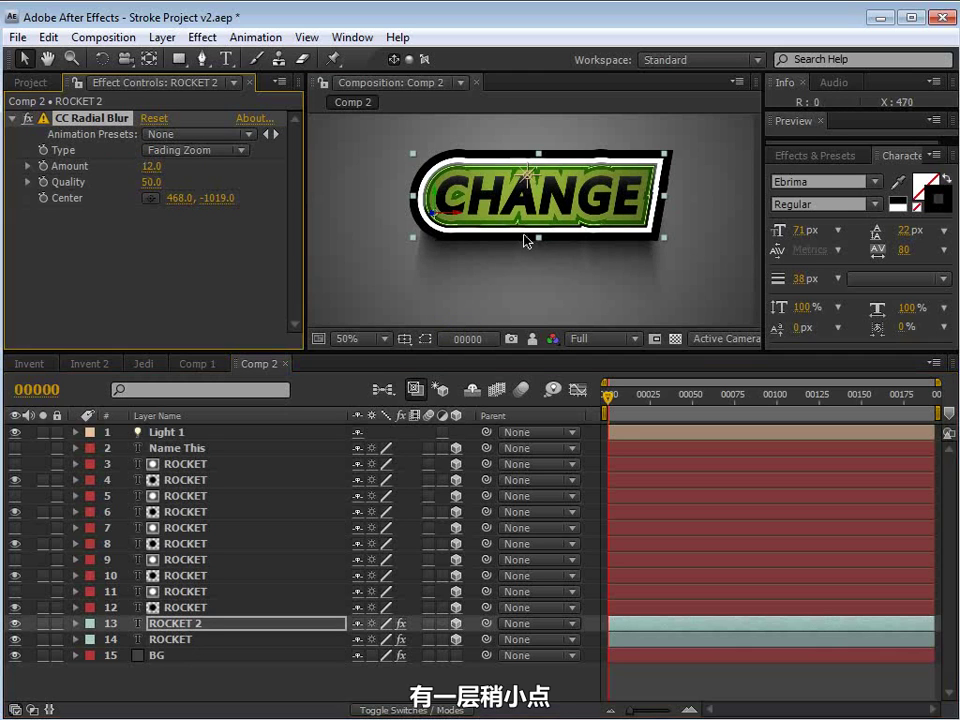
key(shift+Down)
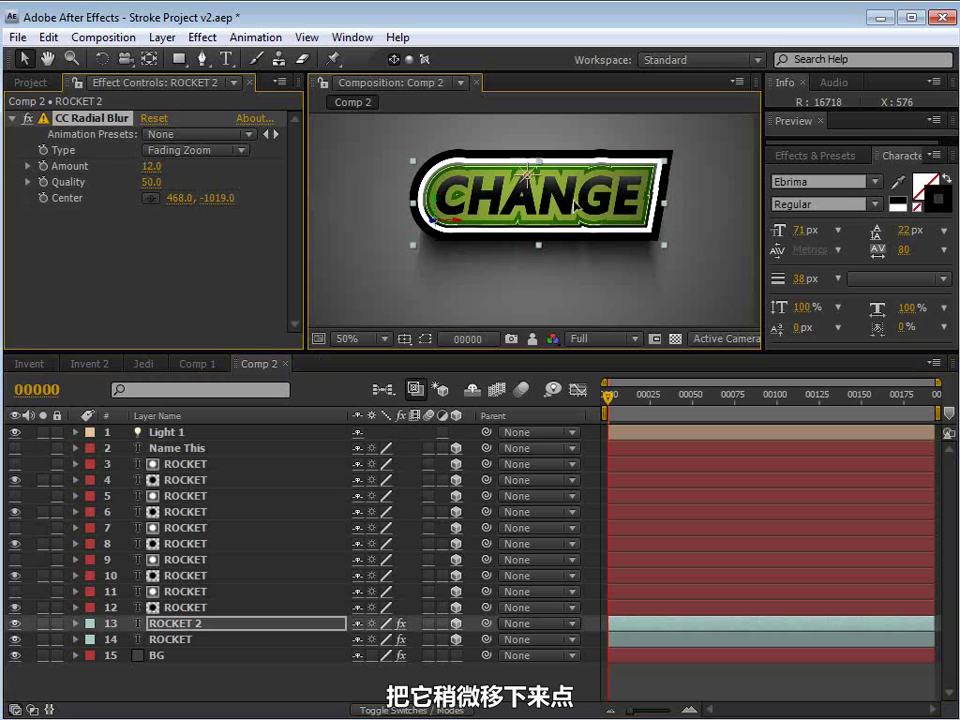
Lower the opacity of the longer shadow on layer 14 to 87%.
click(160, 640)
key(t)
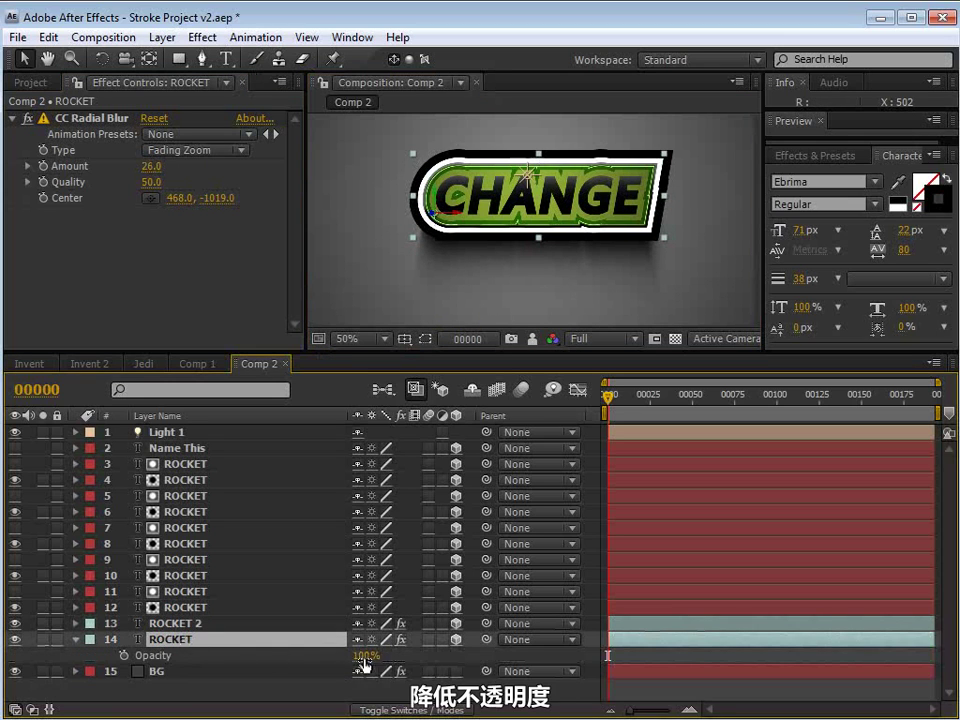
drag(366, 656, 340, 655)
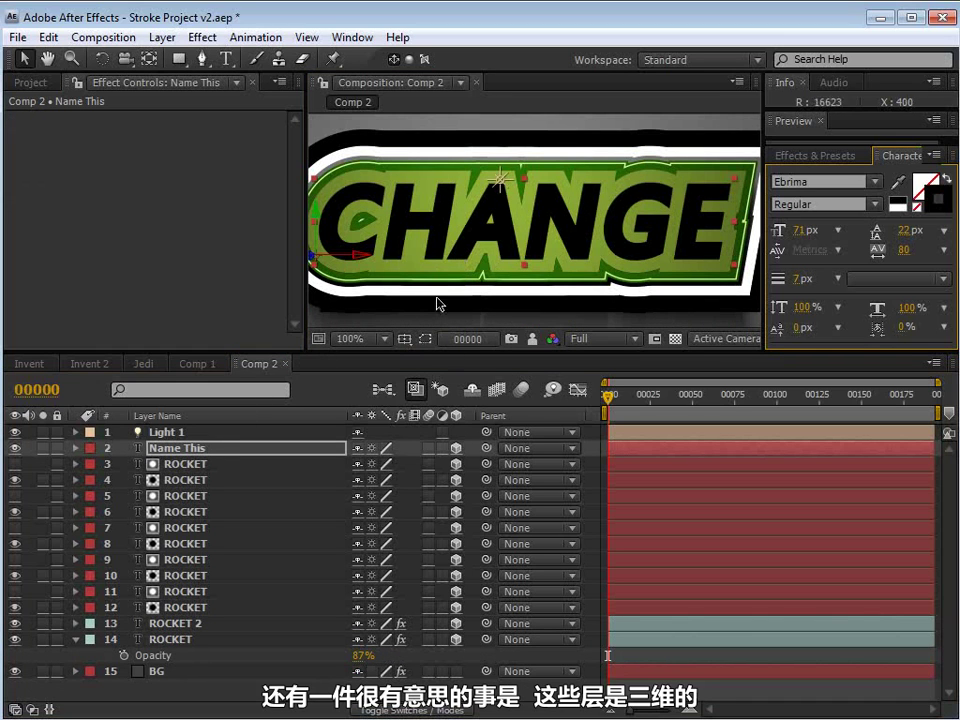
Pull text outlines and their mattes toward the camera in depth, starting with the pair on layers 5 and 6 and ending with layers 3 and 4.
click(168, 512)
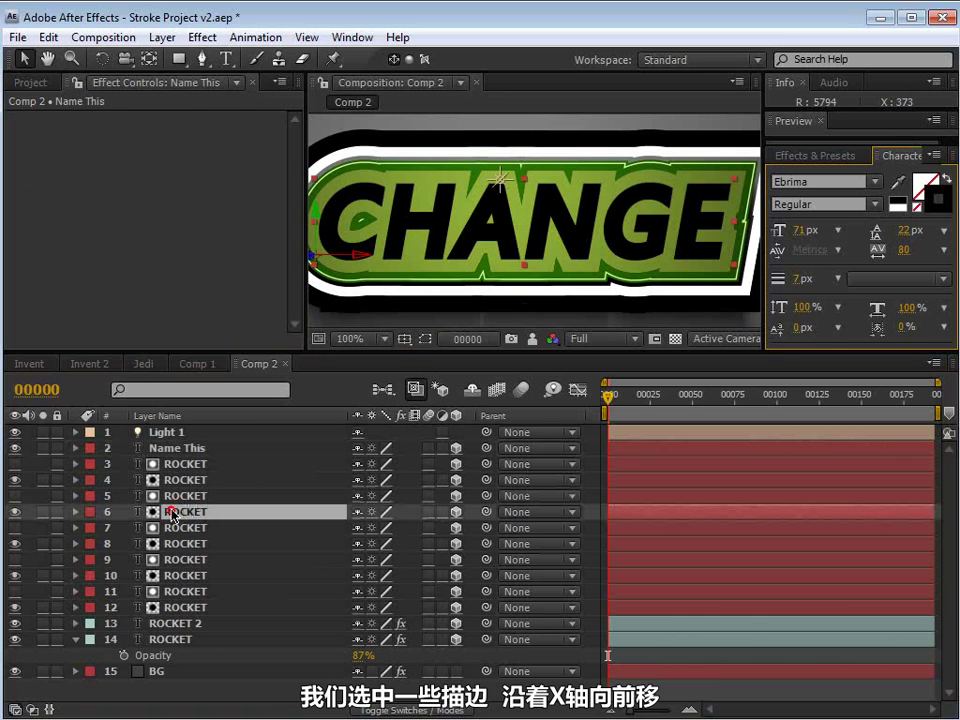
click(174, 499)
shift+click(175, 511)
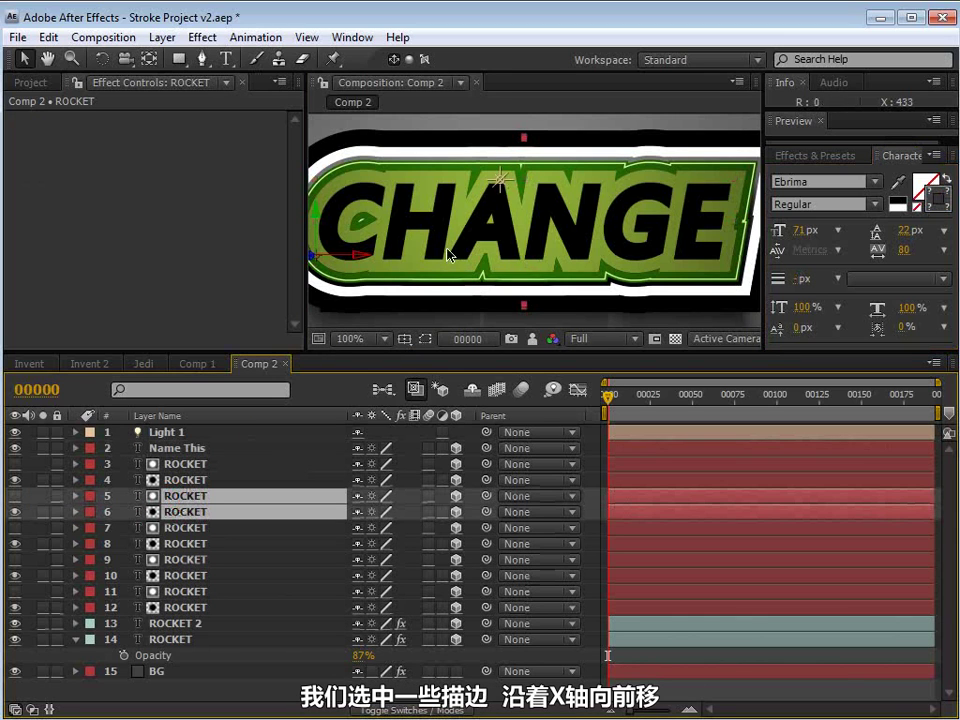
drag(327, 265, 383, 258)
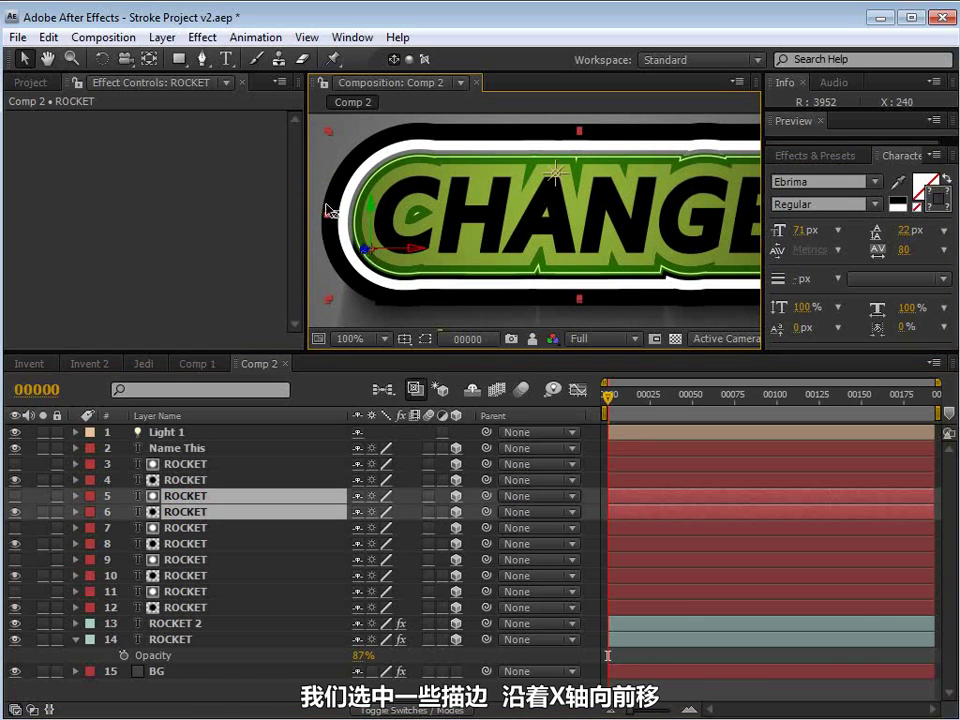
click(360, 248)
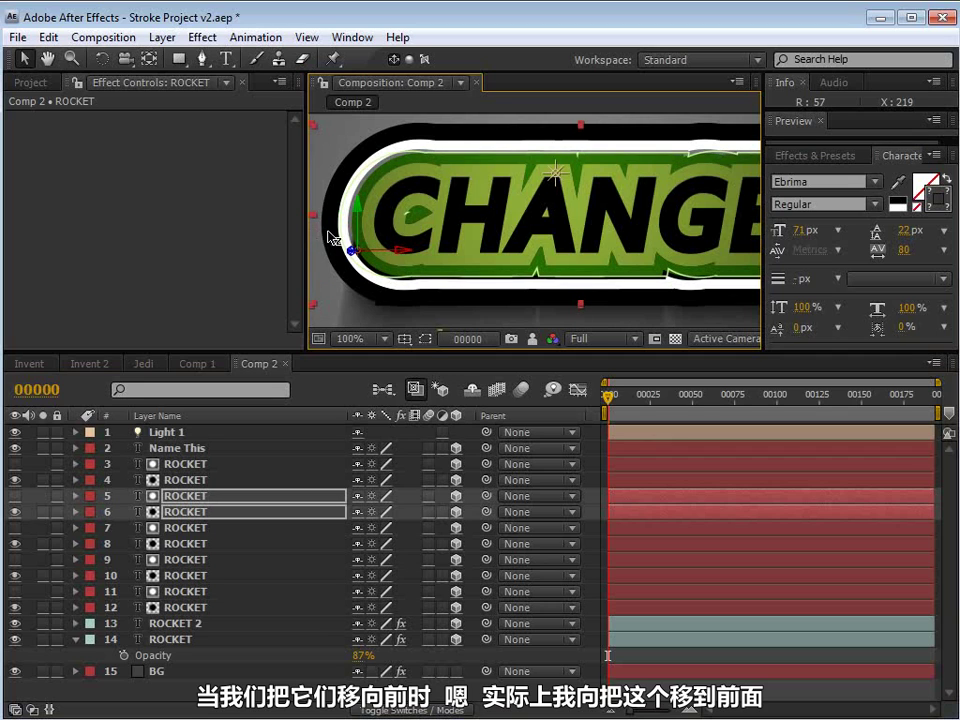
key(ctrl+bracketright)
key(ctrl+bracketright)
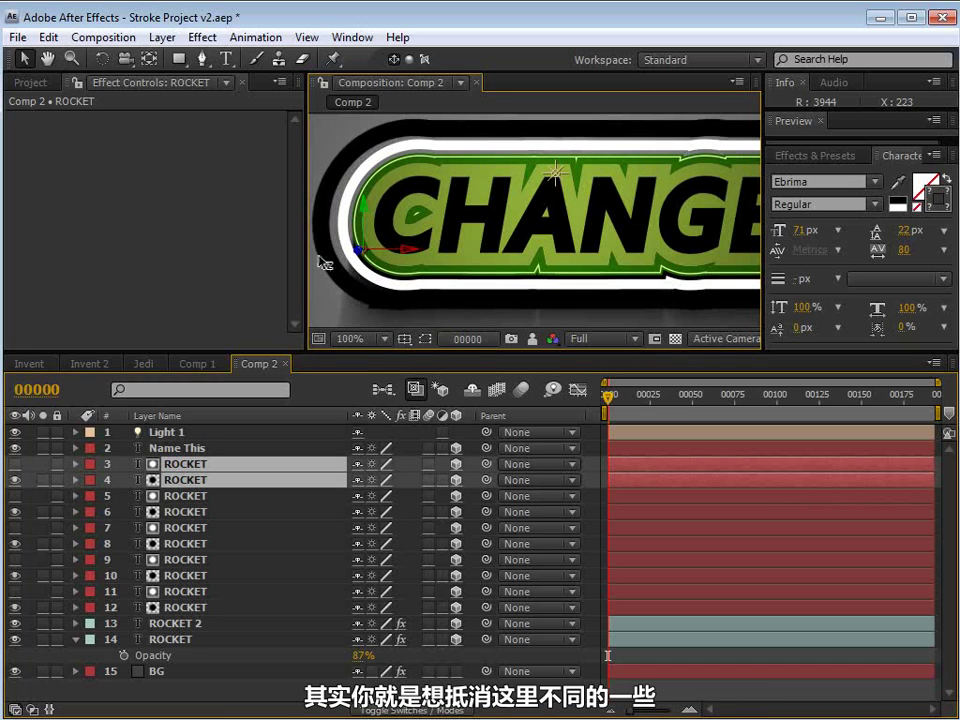
click(405, 248)
Set the Name This text's stroke color to dark green 2C3A1E and move the layer slightly forward in depth.
key(h)
drag(559, 264, 501, 273)
key(v)
click(180, 448)
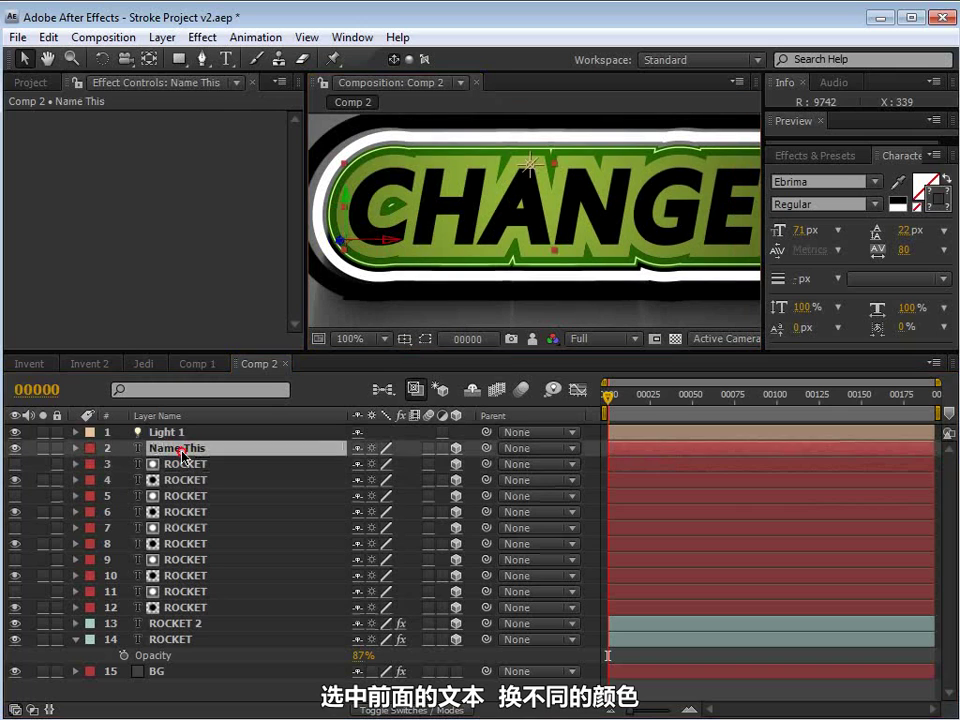
click(935, 200)
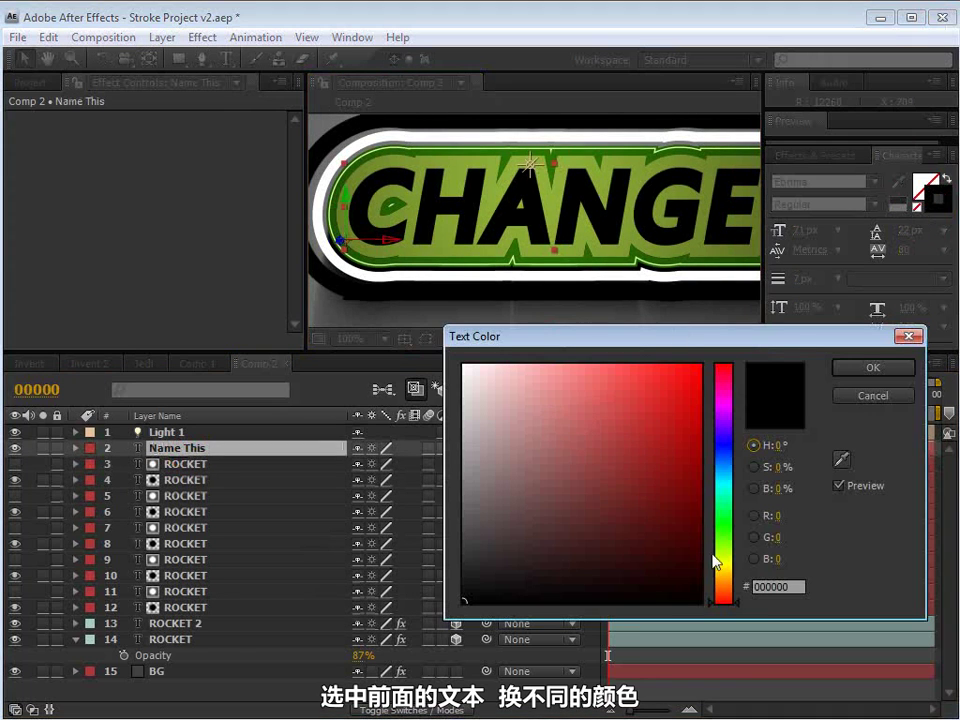
drag(716, 562, 722, 542)
click(577, 549)
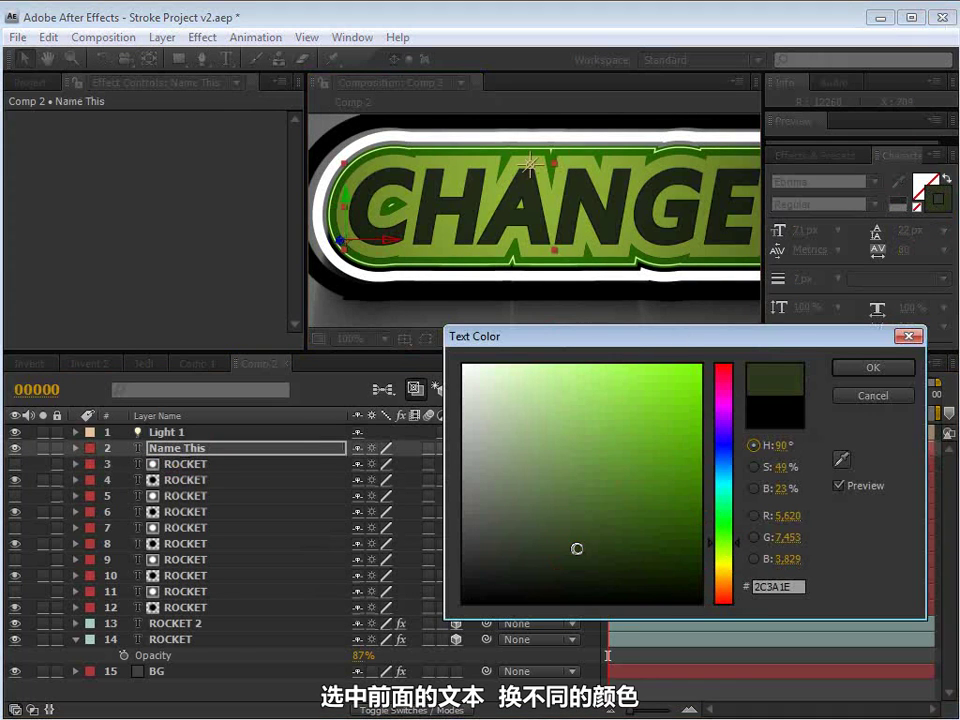
click(872, 367)
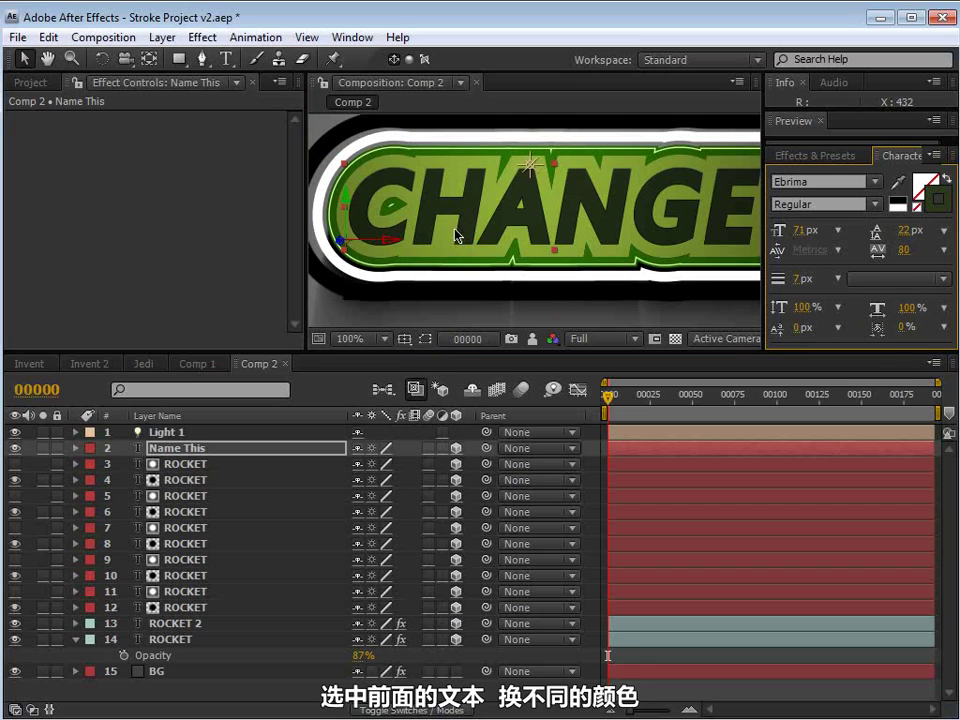
click(333, 241)
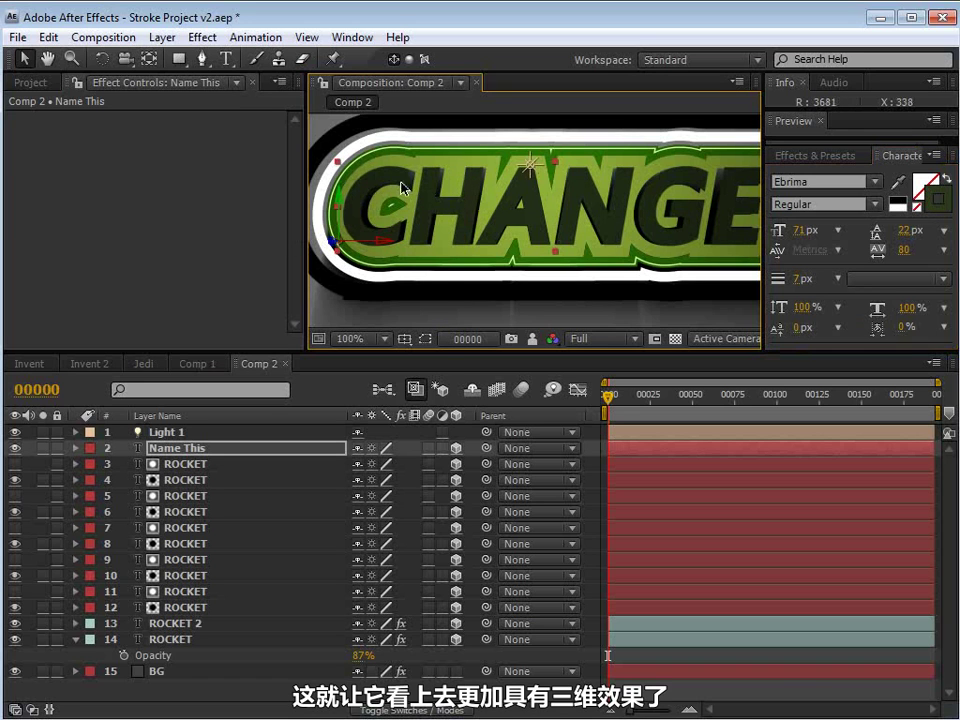
Apply the Bevel Alpha effect to the Name This layer and rotate its light angle to 11°.
click(202, 37)
click(350, 480)
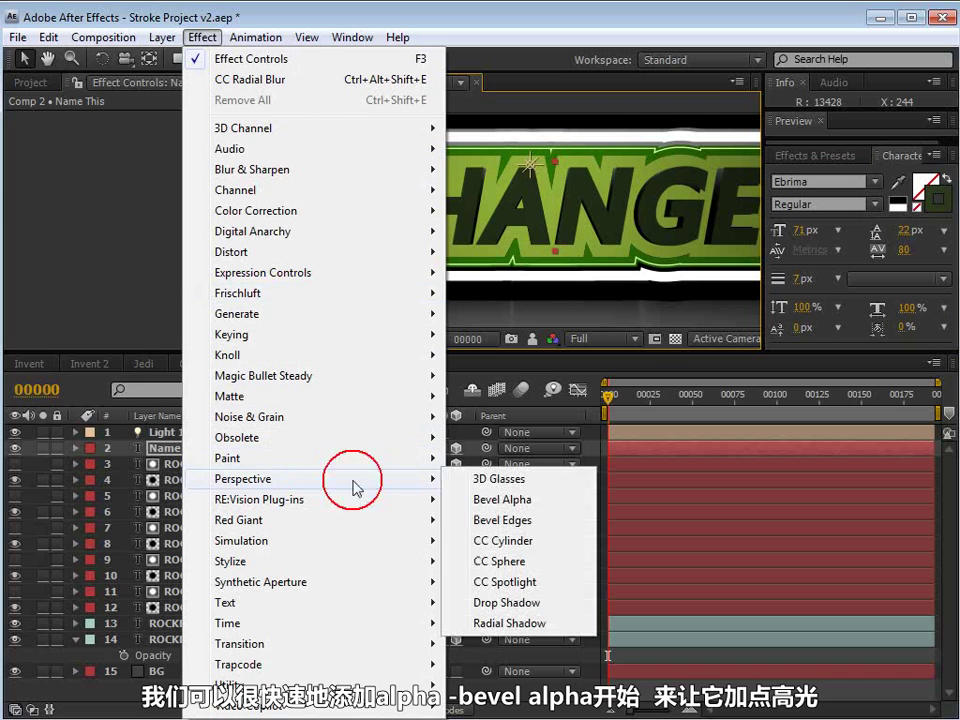
click(528, 492)
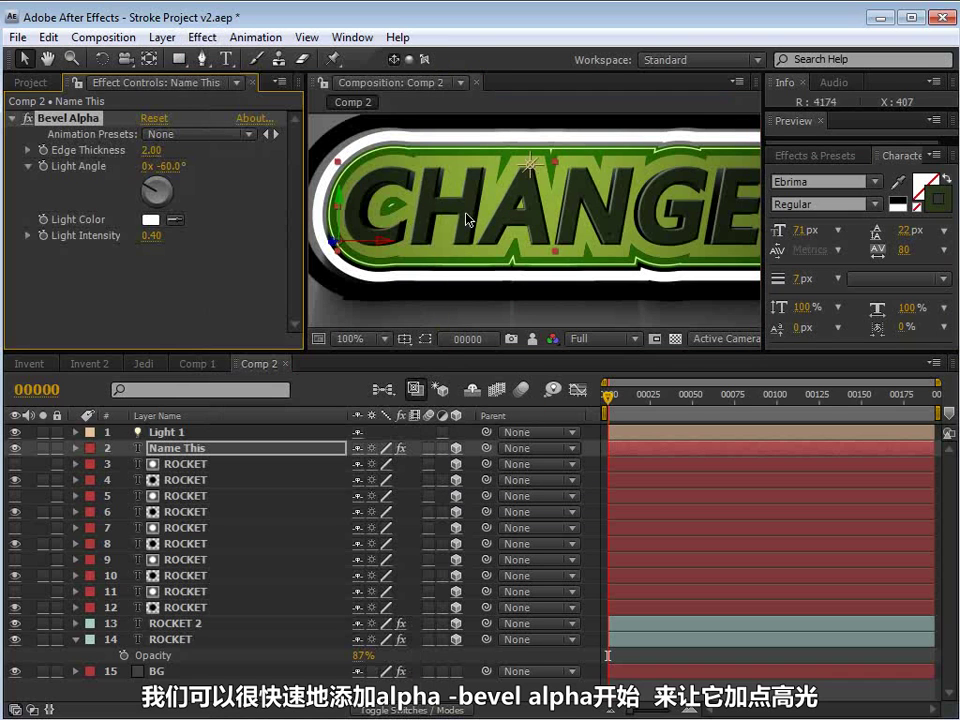
drag(150, 165, 148, 160)
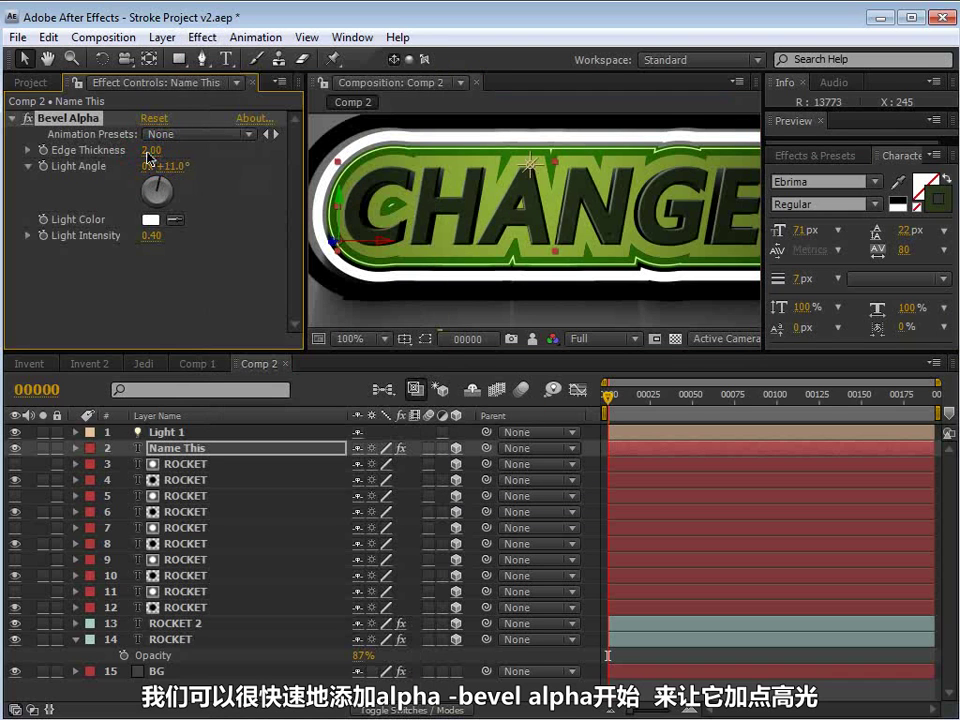
Set the bevel's light intensity to 1, its edge thickness to 1 and its light angle to 38°.
click(150, 235)
text(1)
key(Return)
click(153, 153)
text(1)
key(Return)
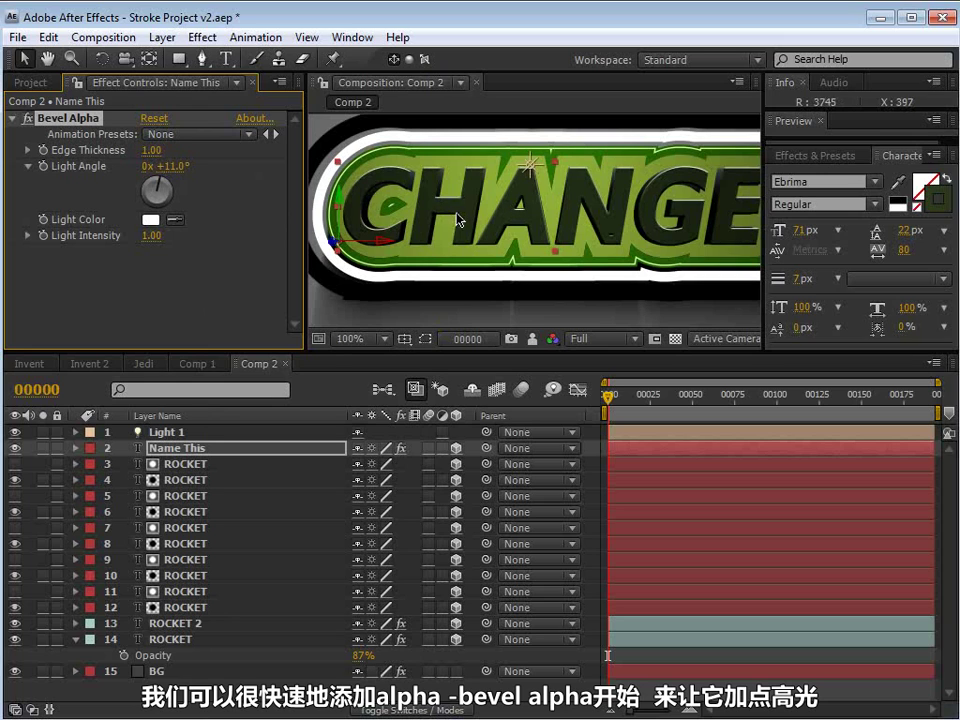
drag(175, 168, 208, 172)
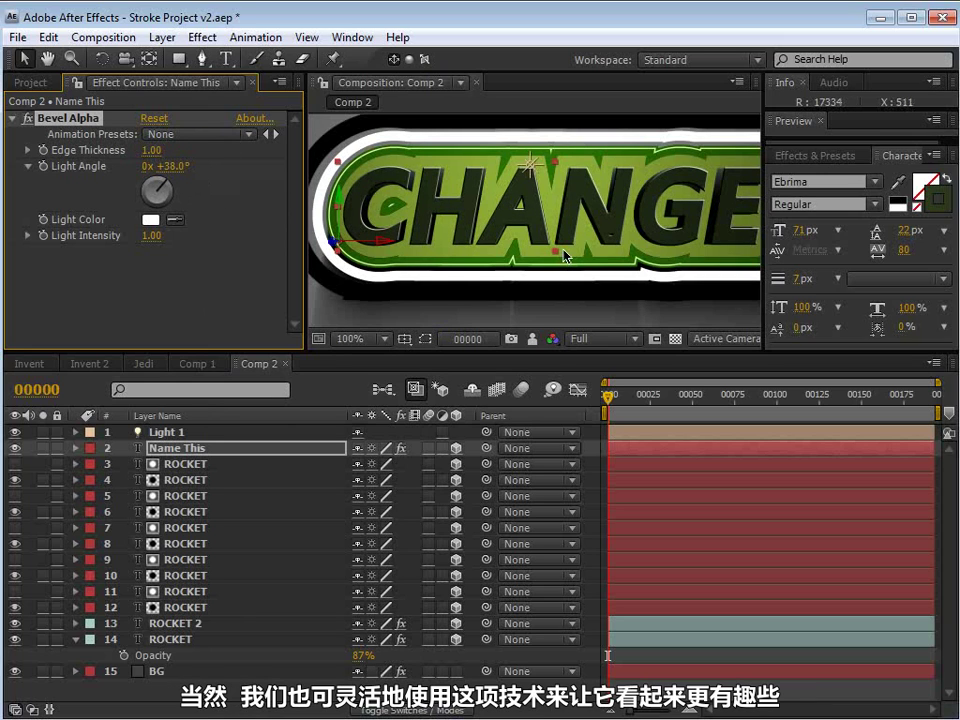
Examine the CHANGE title full-frame and up close, and compare it with the Invent and Invent 2 compositions.
key(grave)
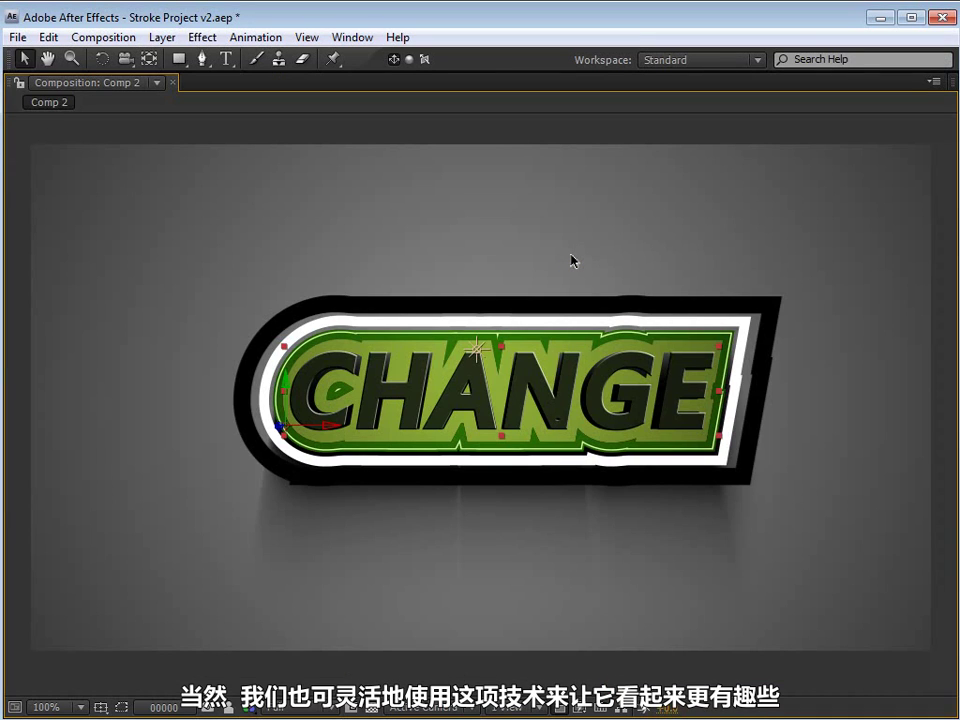
key(grave)
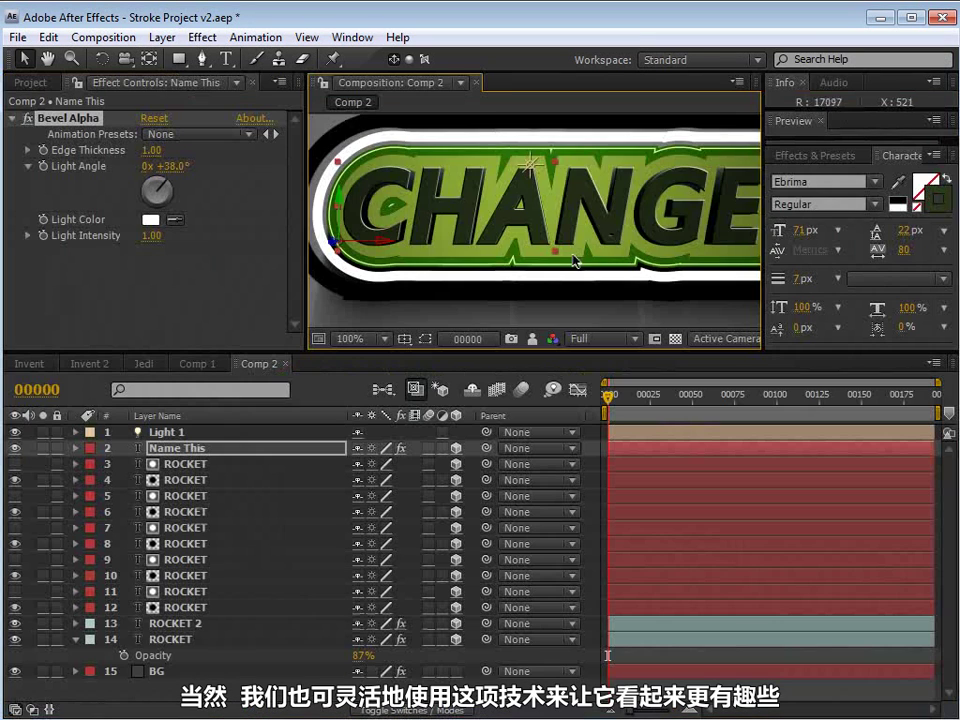
scroll(574, 261, up, 2)
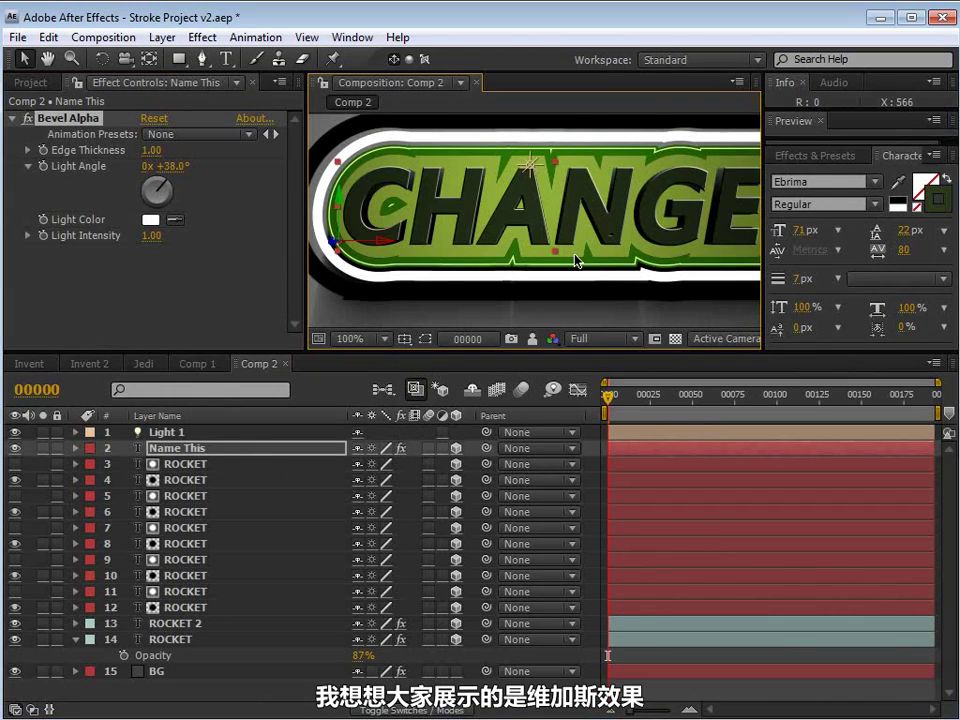
drag(581, 231, 561, 240)
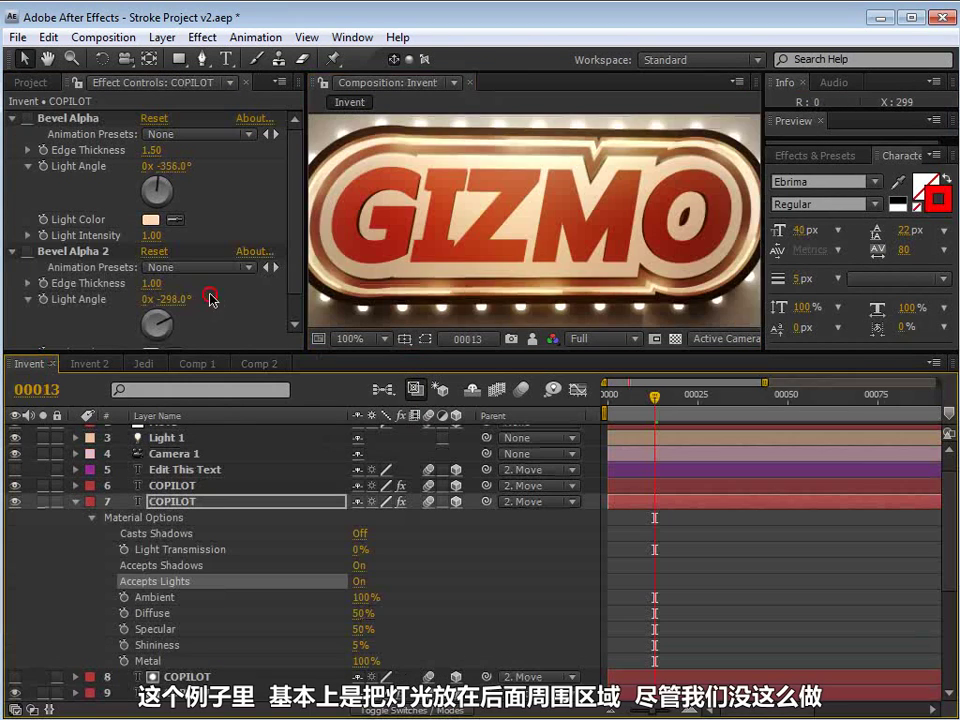
scroll(489, 210, up, 2)
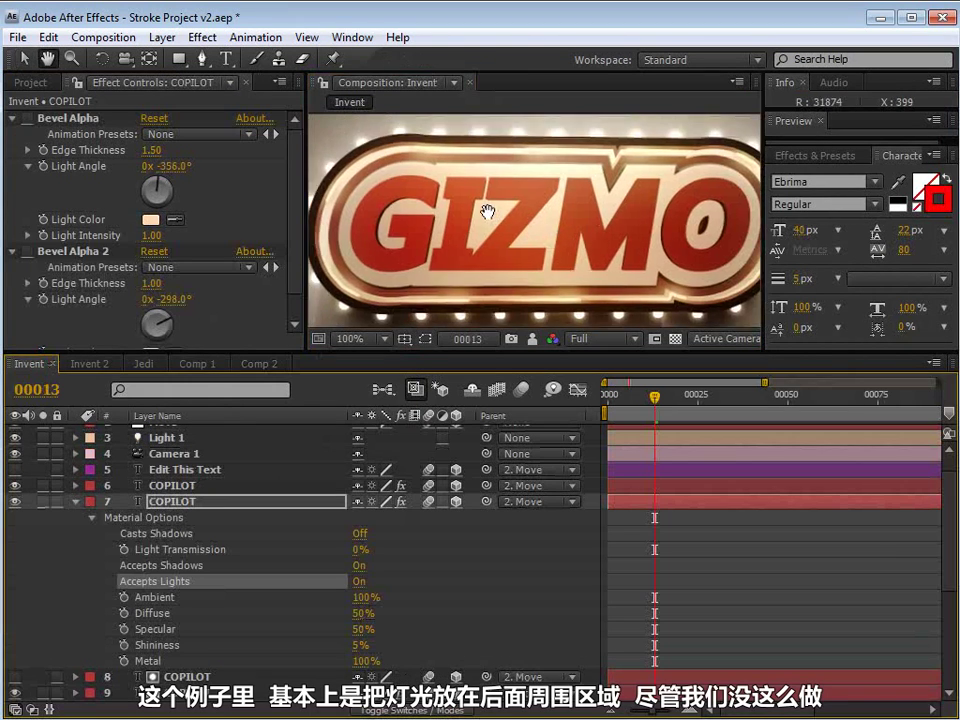
scroll(639, 168, down, 2)
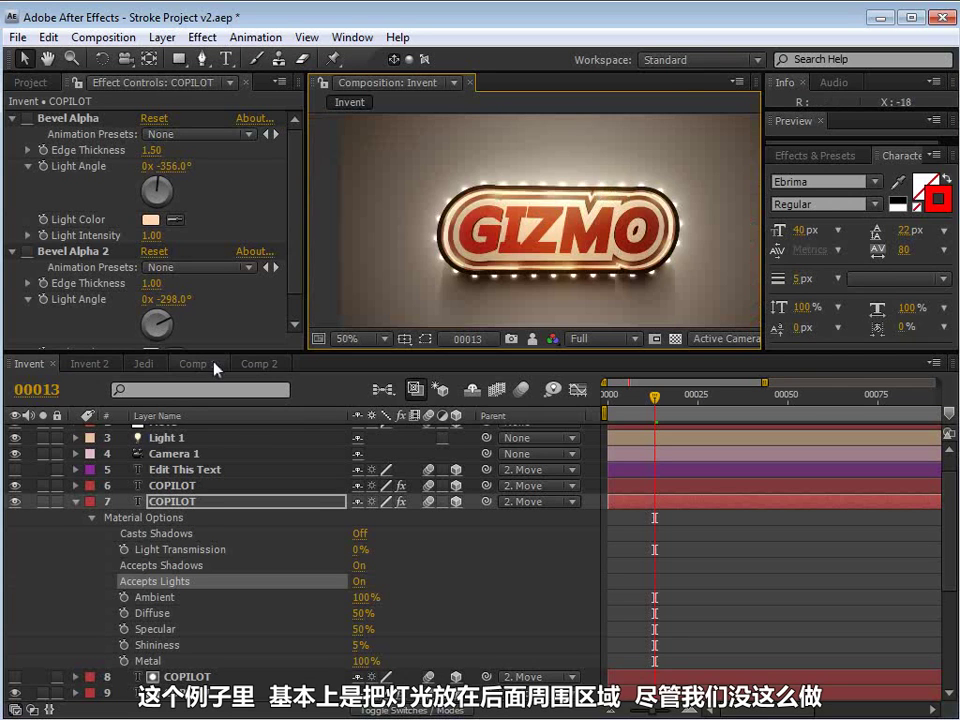
click(90, 364)
click(262, 364)
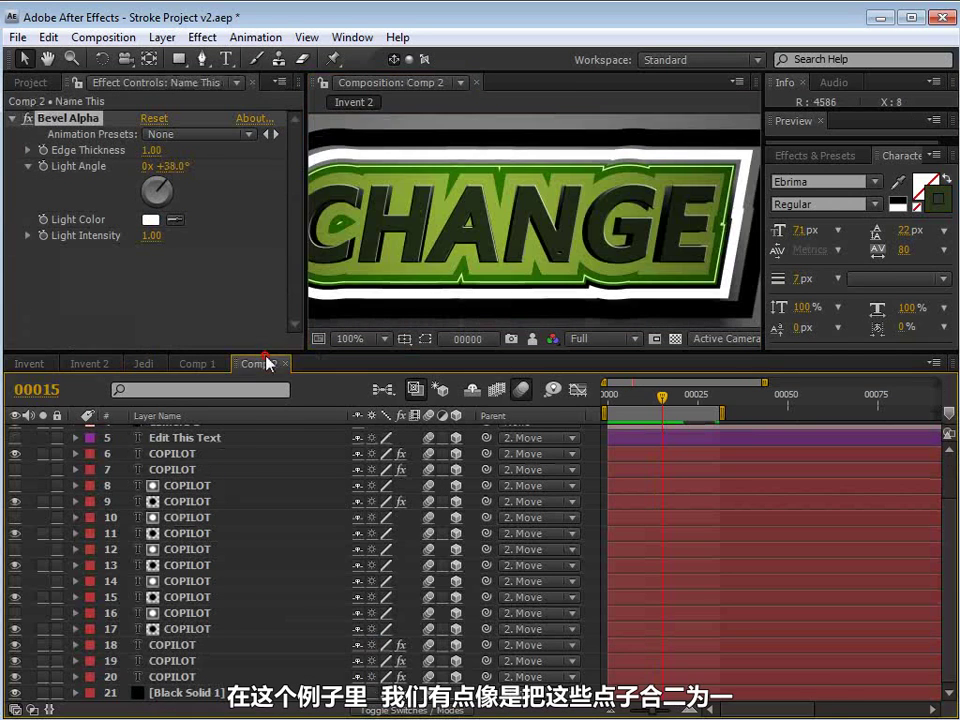
scroll(520, 210, down, 2)
scroll(370, 258, up, 2)
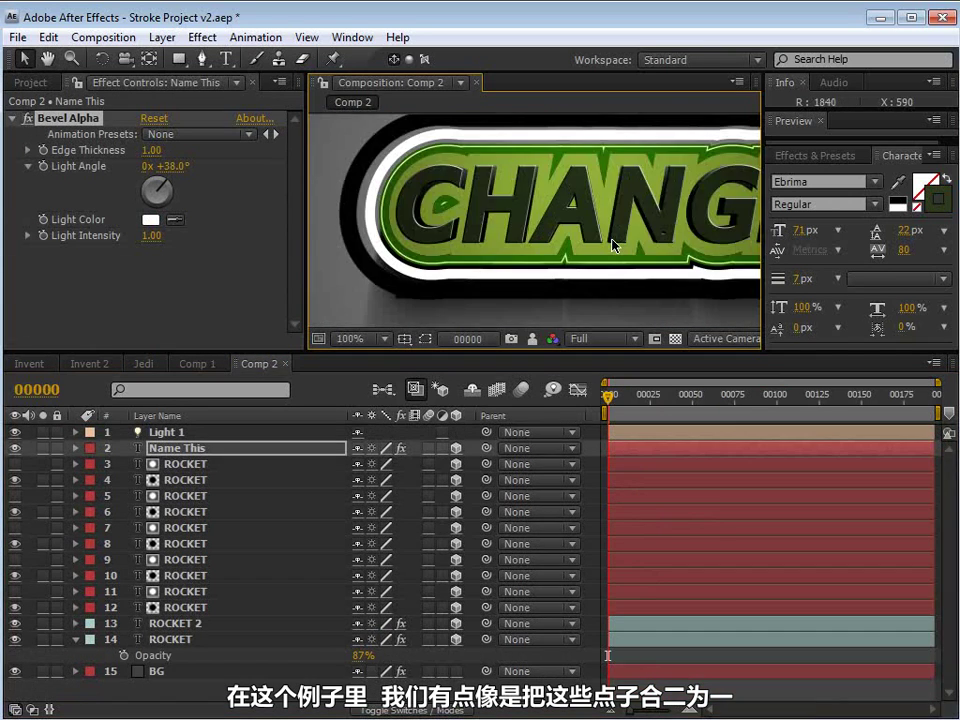
scroll(614, 245, down, 2)
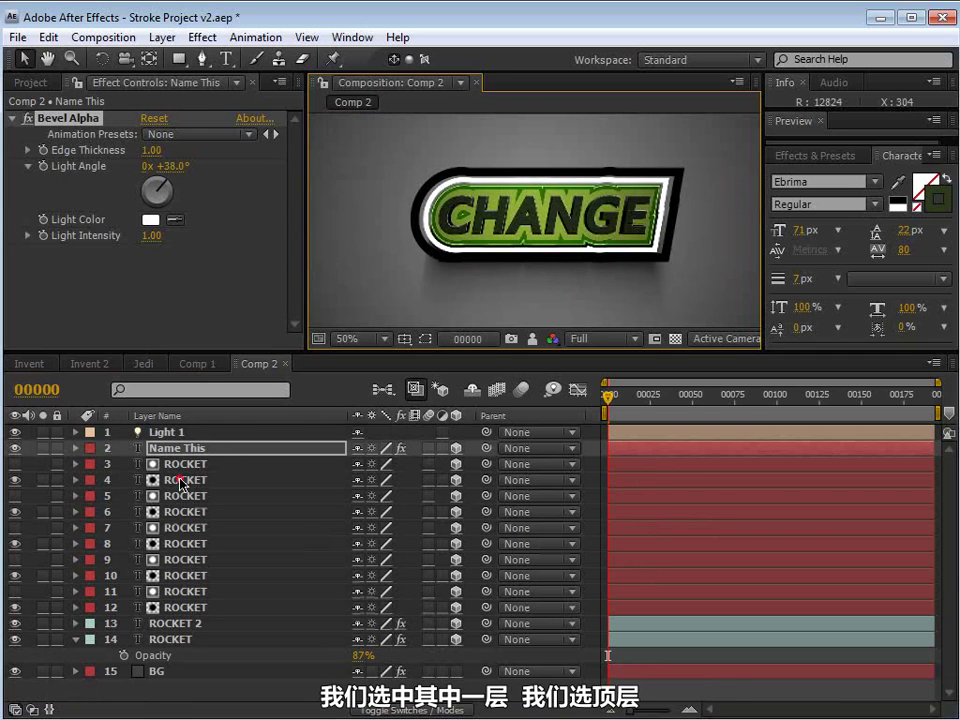
click(182, 481)
click(182, 450)
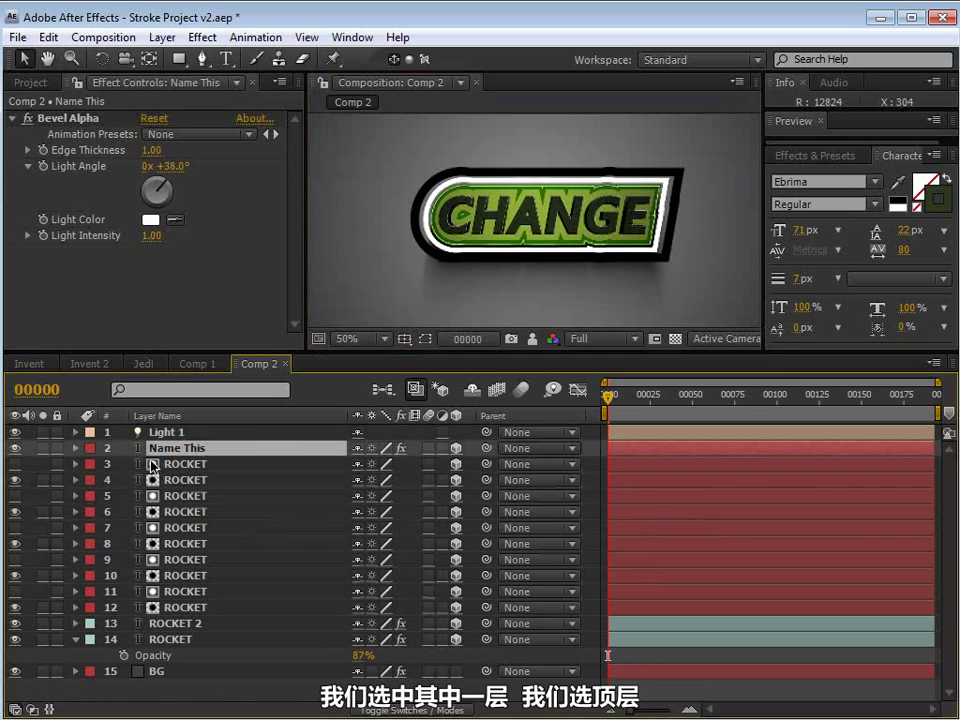
key(ctrl+d)
key(ctrl+z)
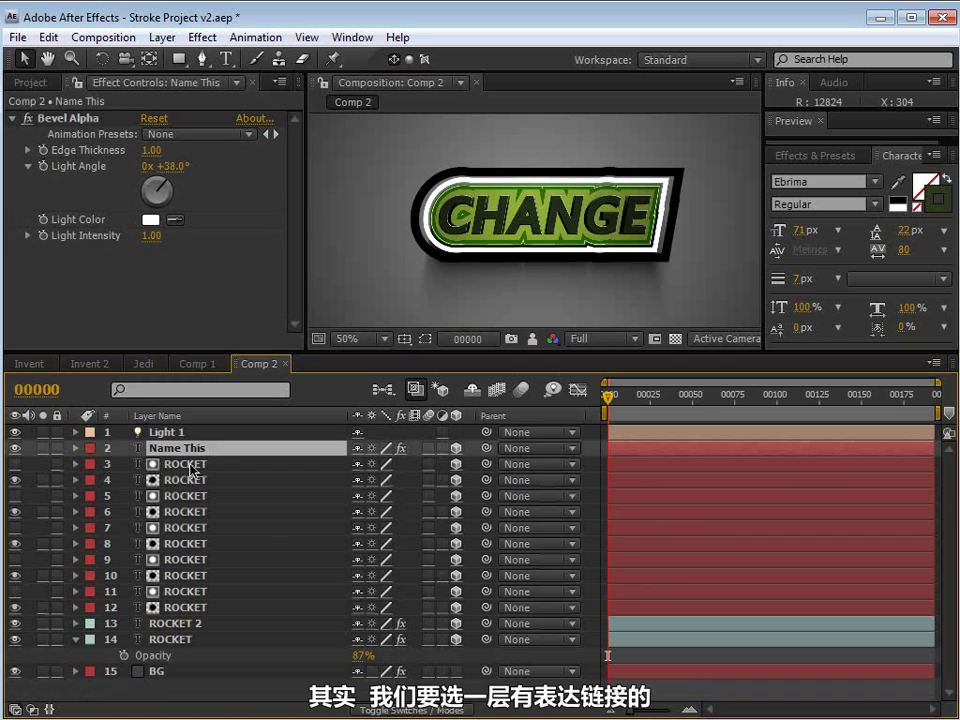
Duplicate the ROCKET matte layer directly below Name This, make the copy visible and give it a pink label.
click(167, 465)
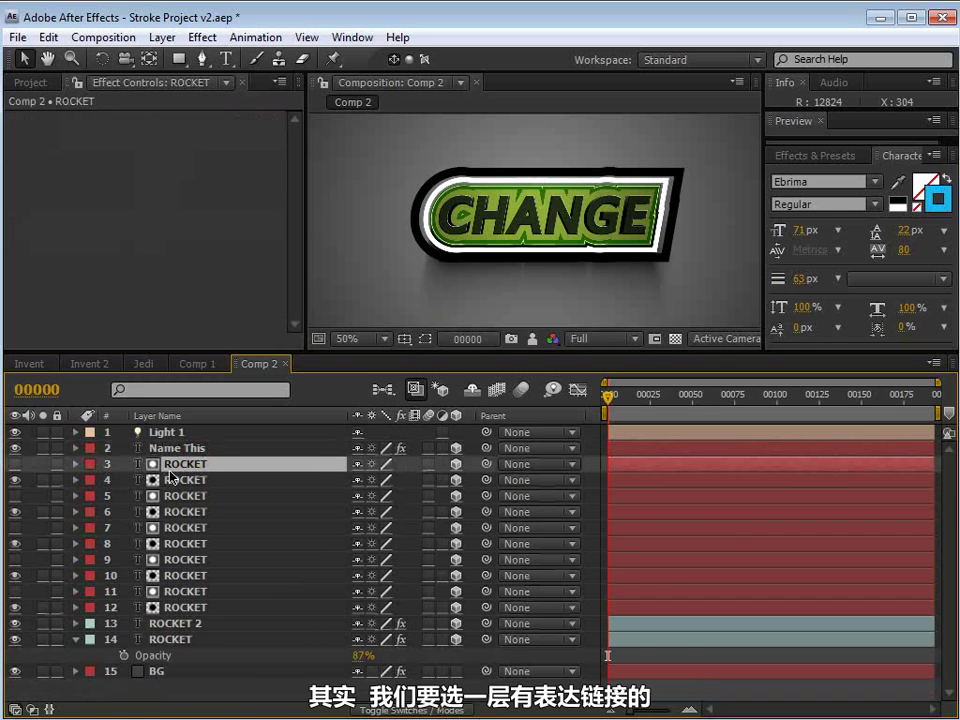
key(ctrl+d)
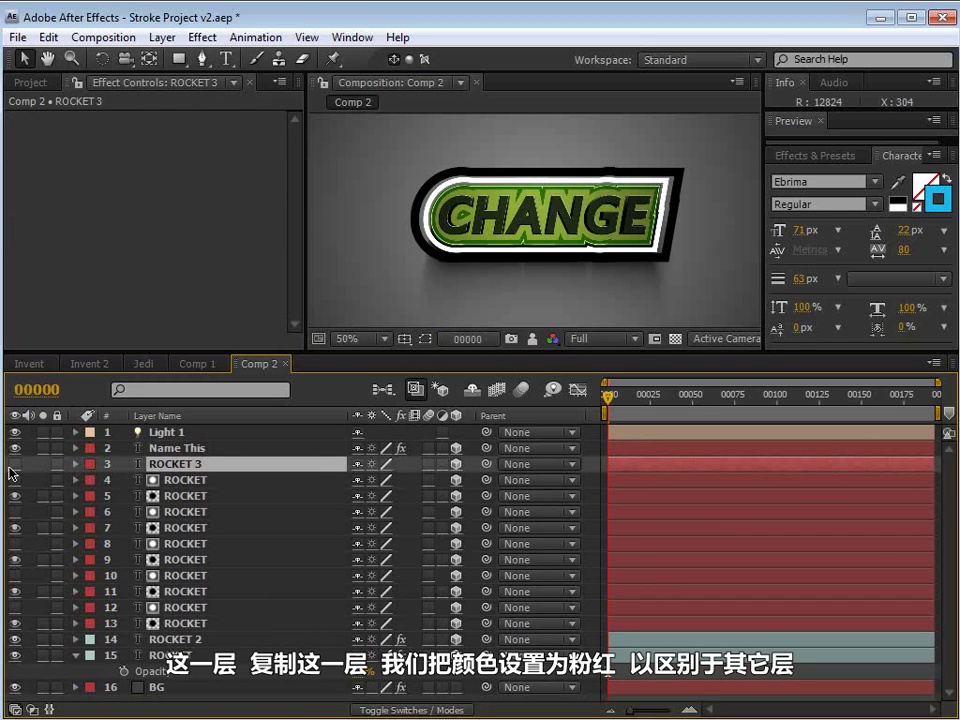
click(90, 464)
click(127, 543)
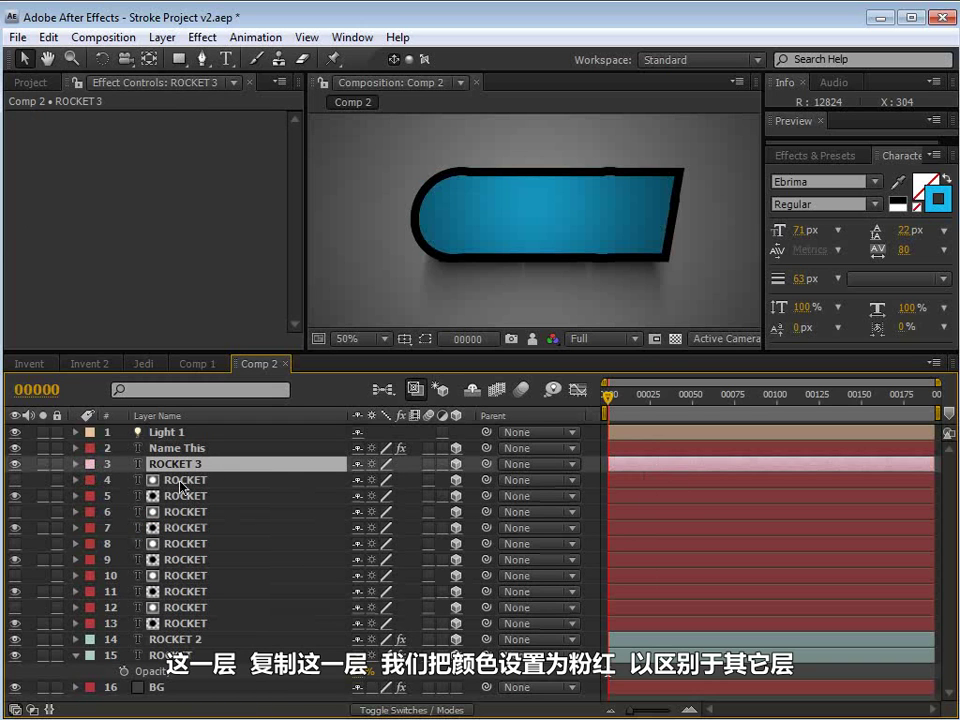
Apply the Vegas effect to the pink-labelled text layer.
click(202, 37)
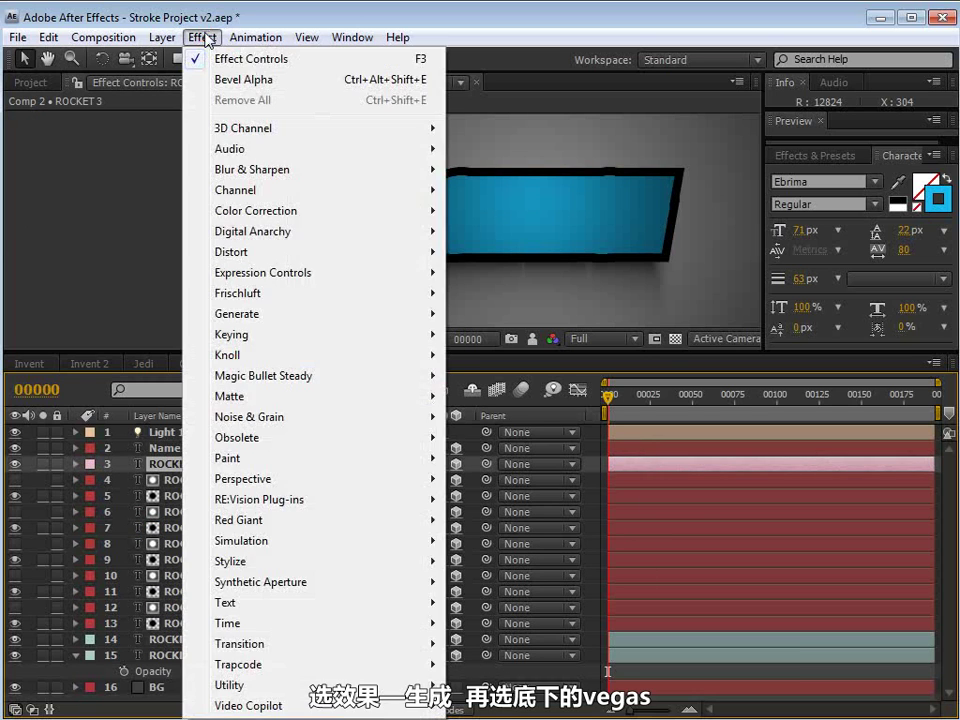
mouse_move(253, 312)
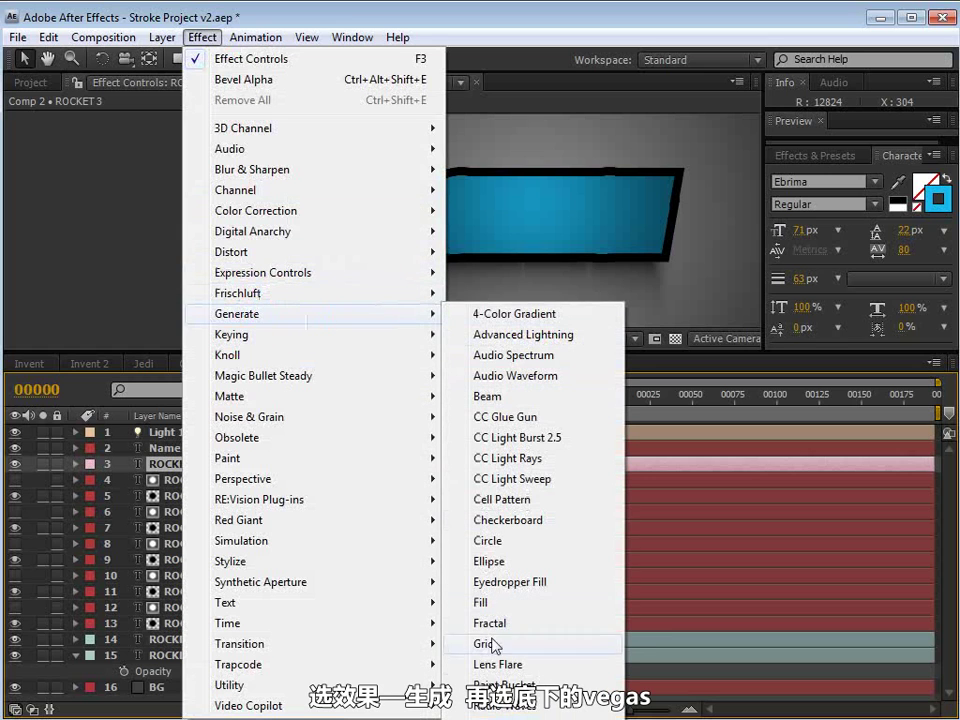
click(500, 715)
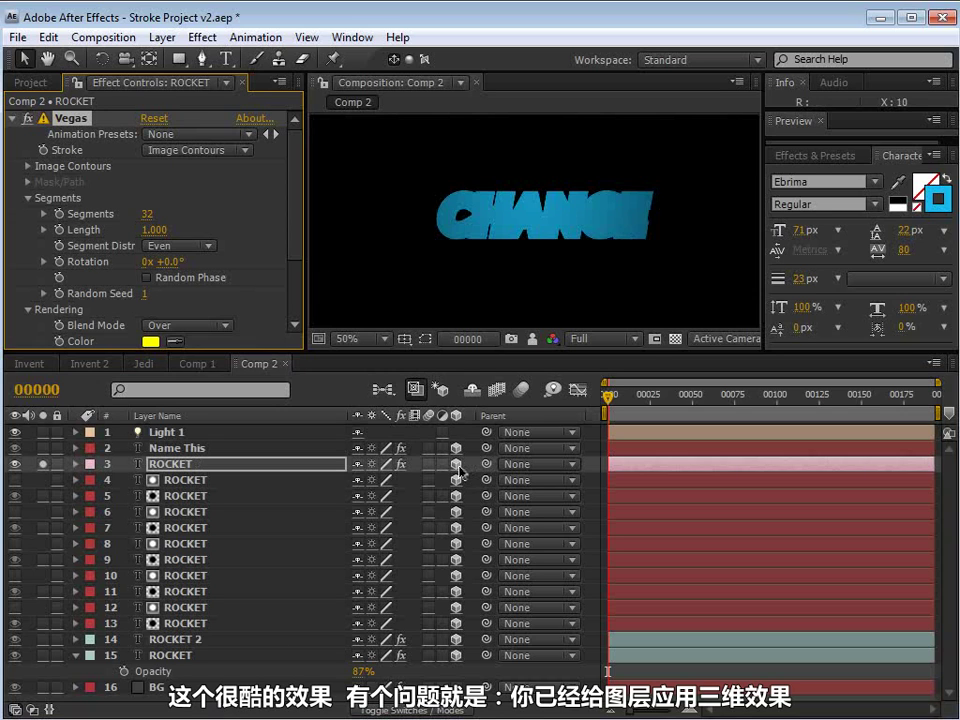
Turn off Accepts Lights in the pink text layer's material options.
click(162, 432)
click(168, 463)
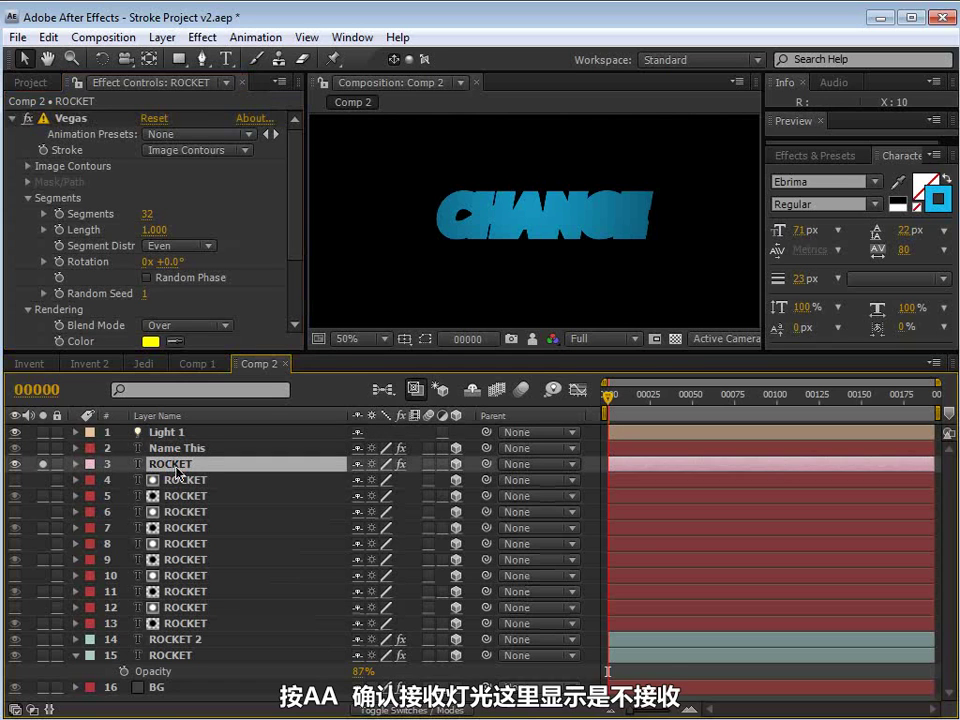
key(a)
key(a)
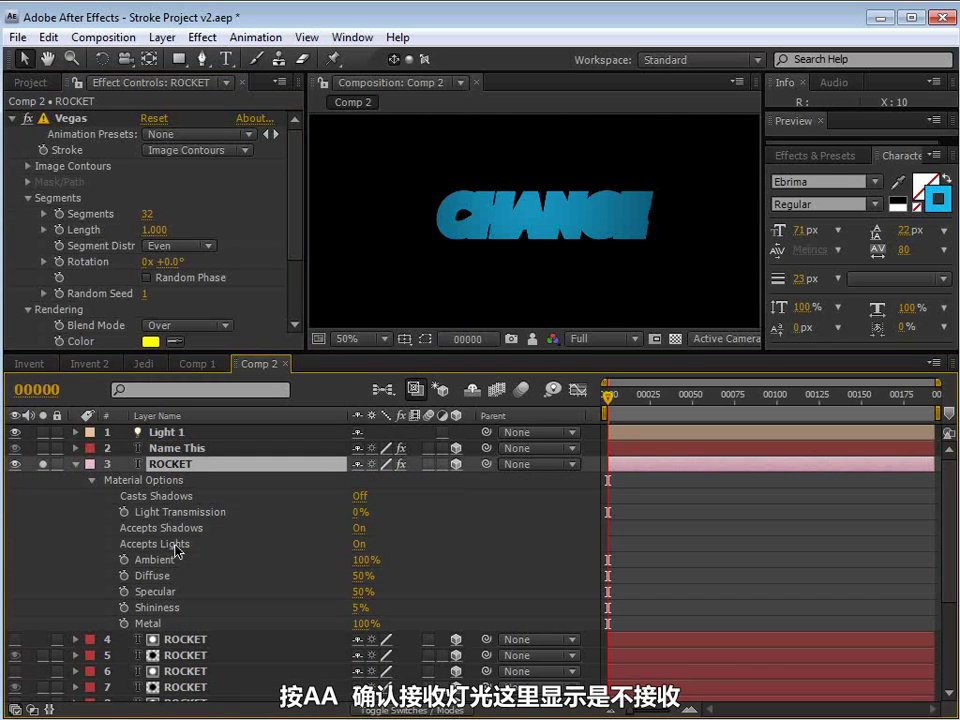
click(359, 544)
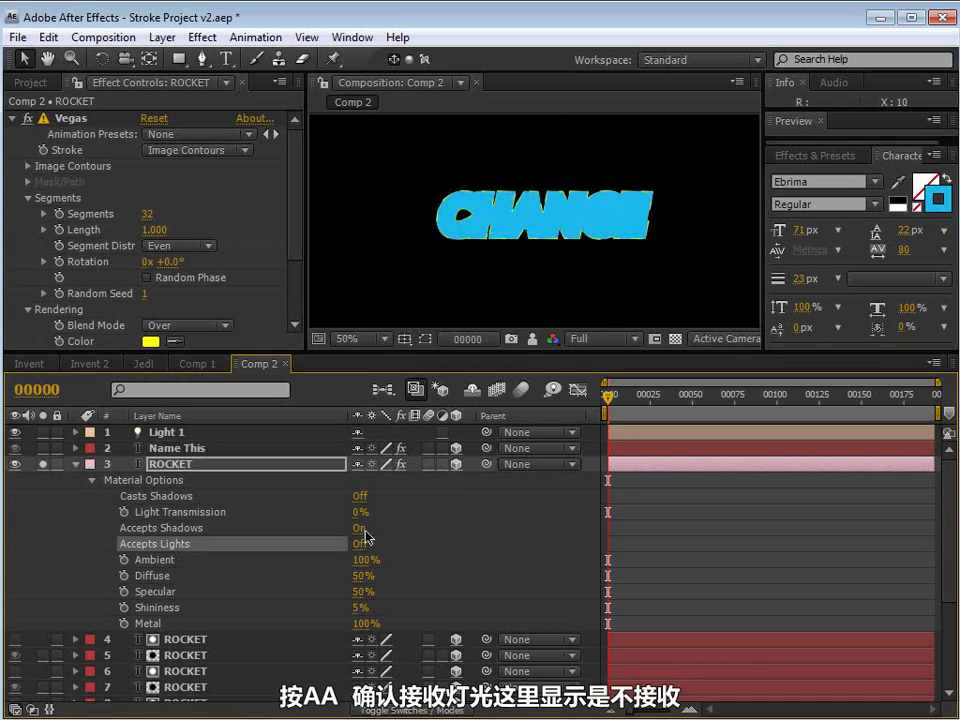
Set the Vegas blend mode to Transparent and its color to white FFFFFF.
key(period)
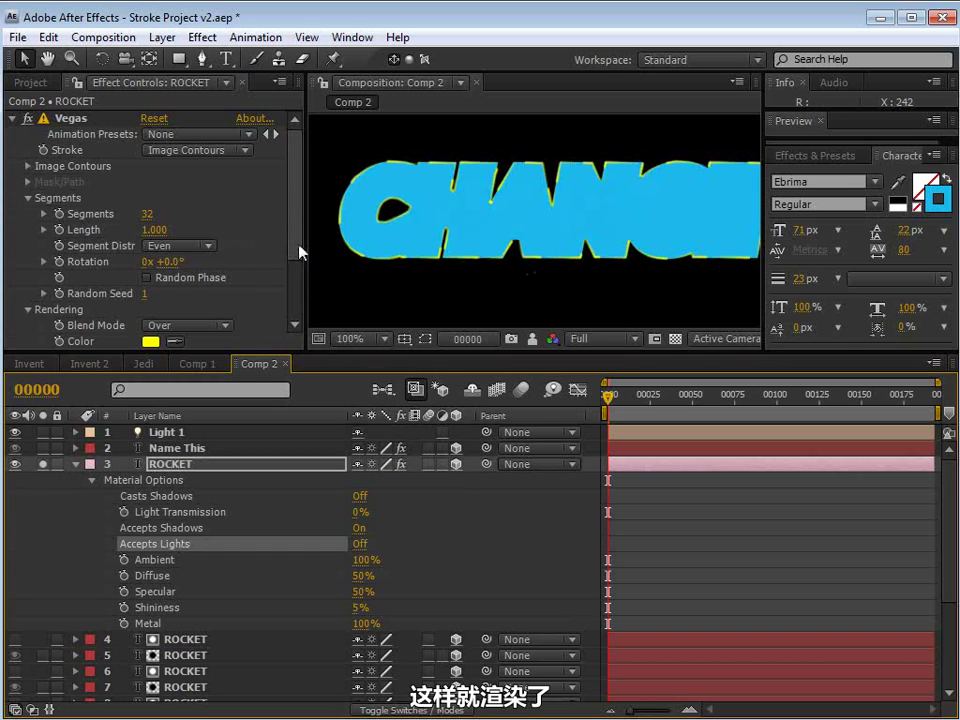
scroll(289, 261, down, 2)
click(195, 283)
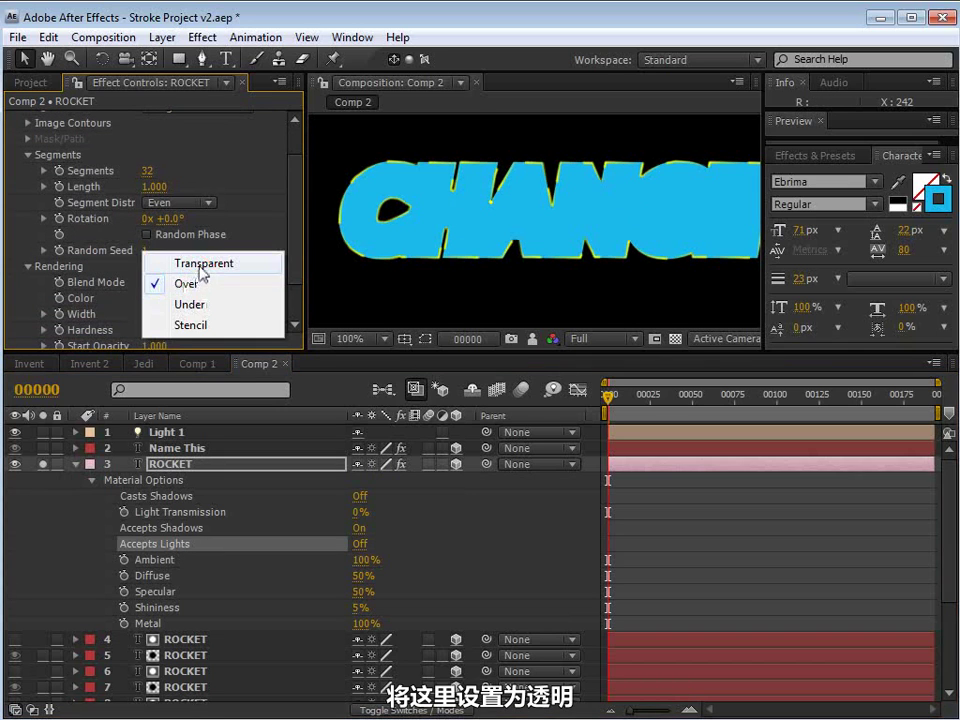
click(200, 264)
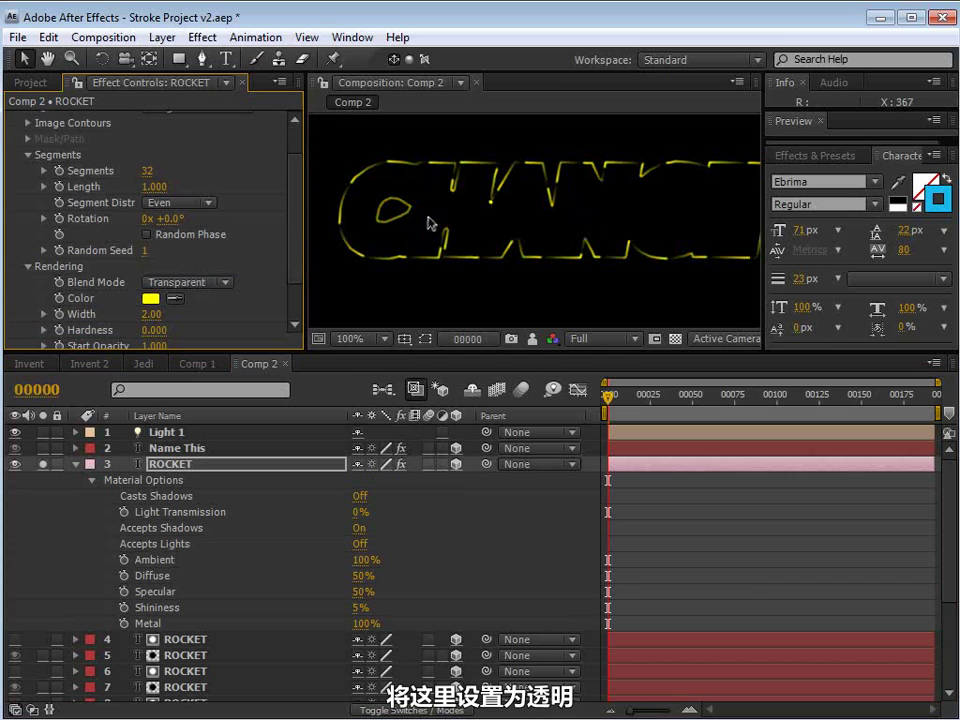
click(150, 298)
drag(516, 401, 443, 355)
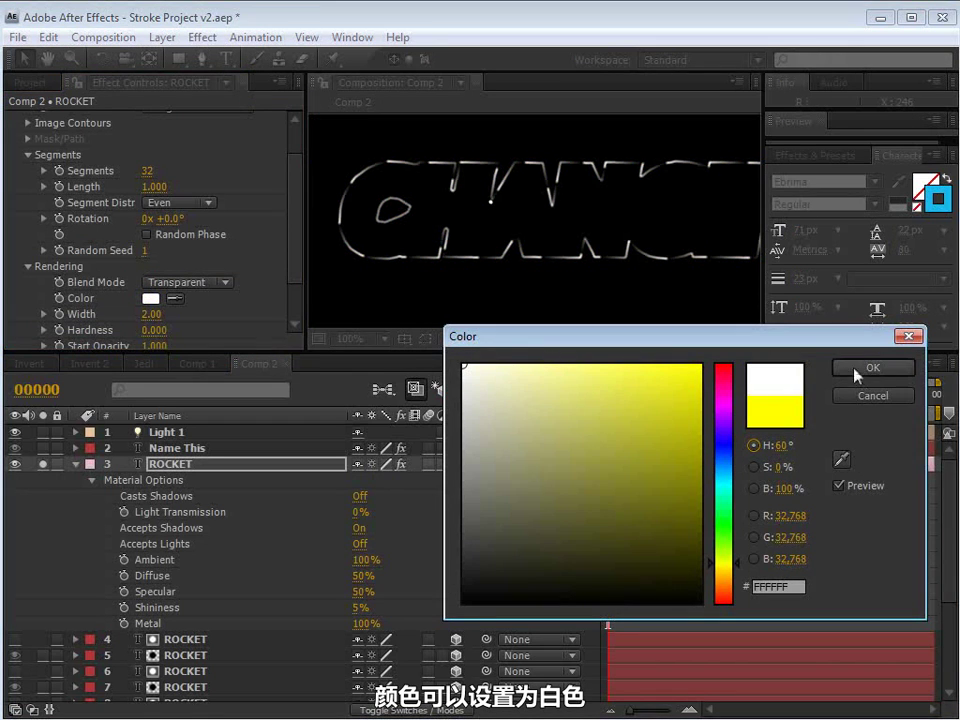
click(857, 372)
Rotate the Vegas segments to 33° and try segment counts of 17 and 51.
scroll(293, 236, up, 3)
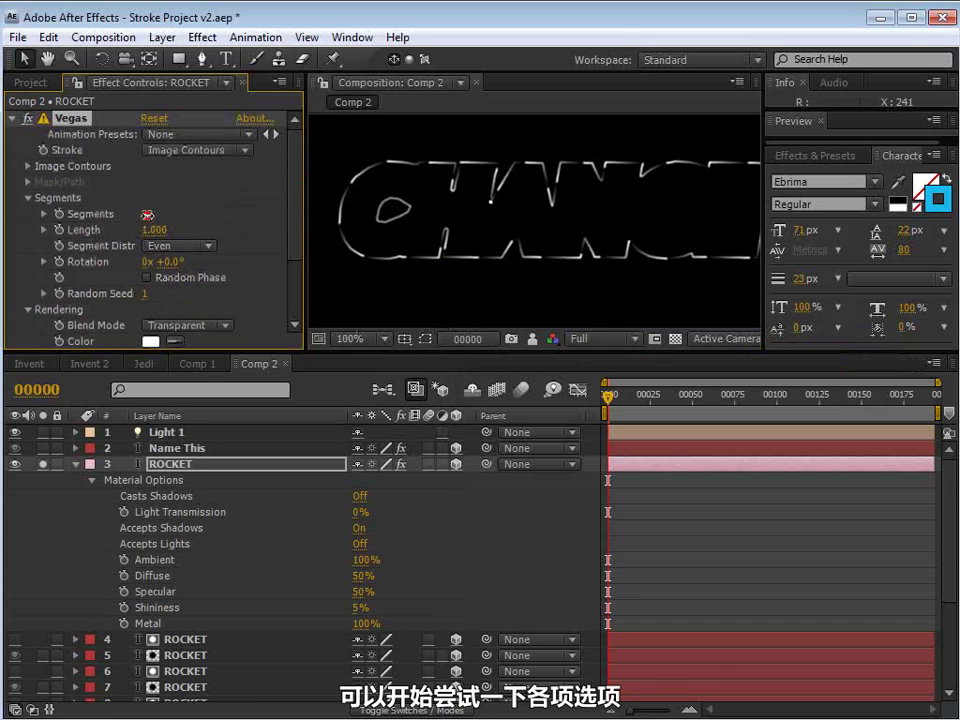
drag(147, 214, 130, 214)
drag(160, 261, 215, 268)
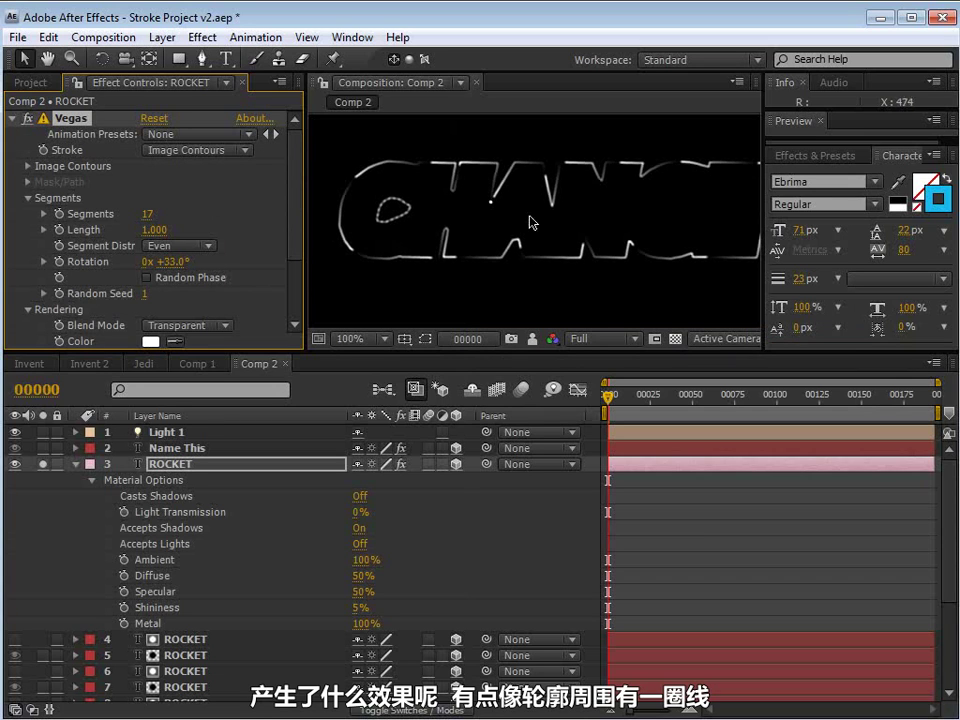
drag(141, 216, 175, 213)
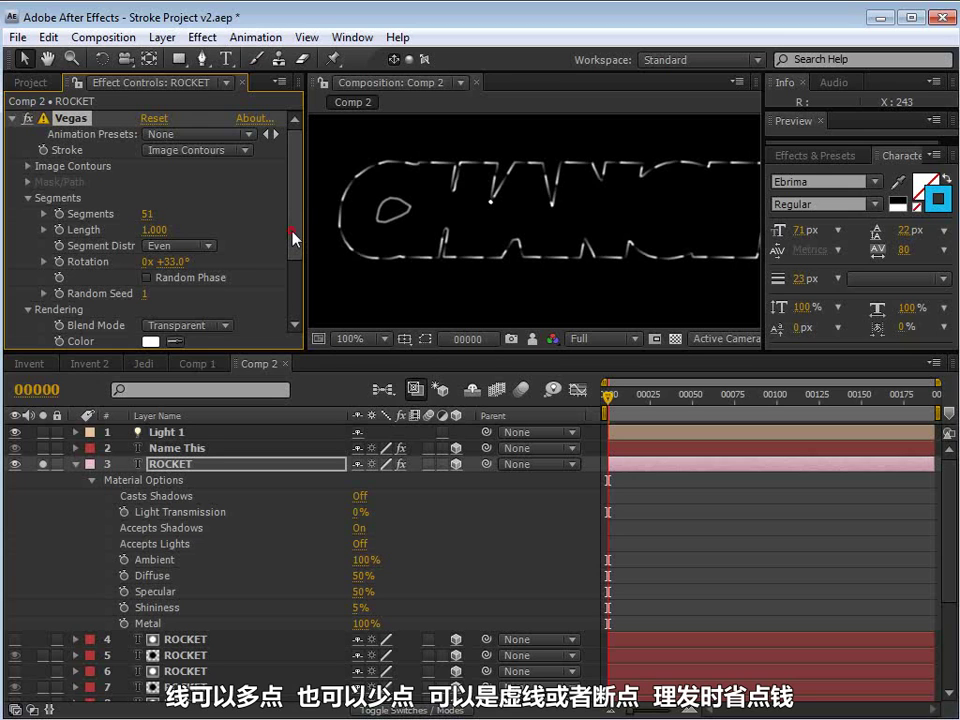
Turn the Vegas outline into dots by setting the segment length to 0.120 and the segment count to 81.
mouse_move(293, 240)
mouse_down()
mouse_move(293, 285)
mouse_move(297, 238)
mouse_up()
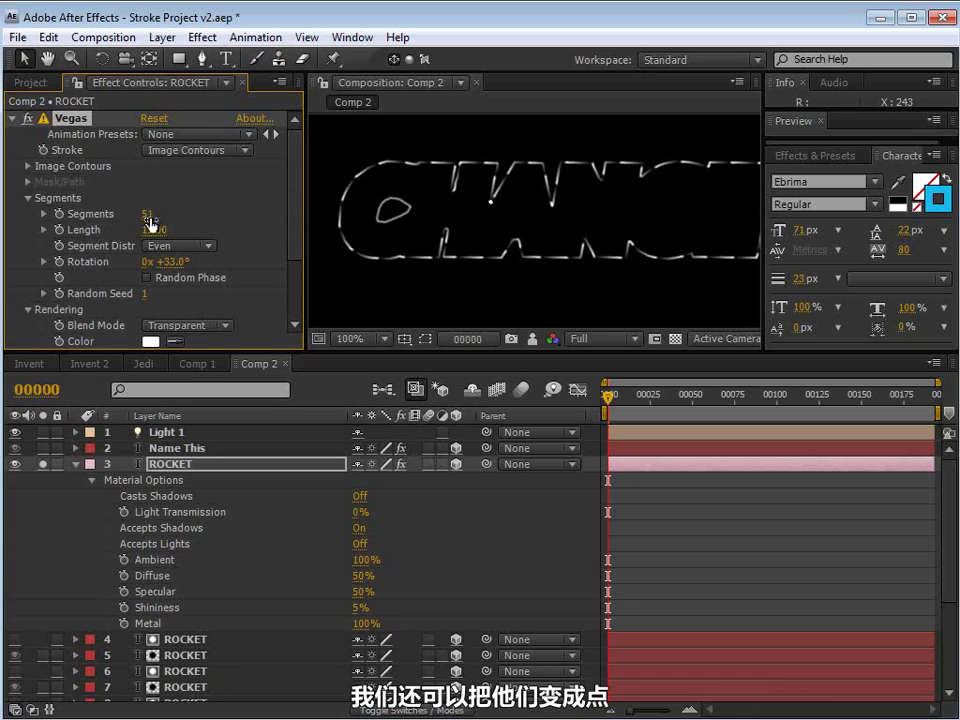
drag(155, 230, 90, 243)
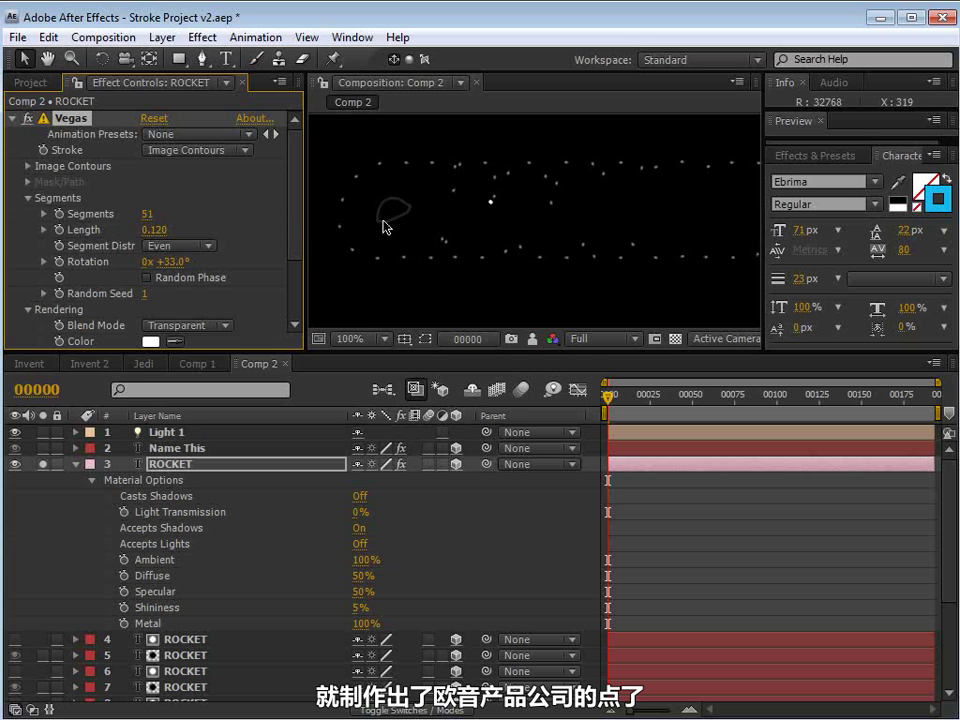
drag(146, 216, 170, 218)
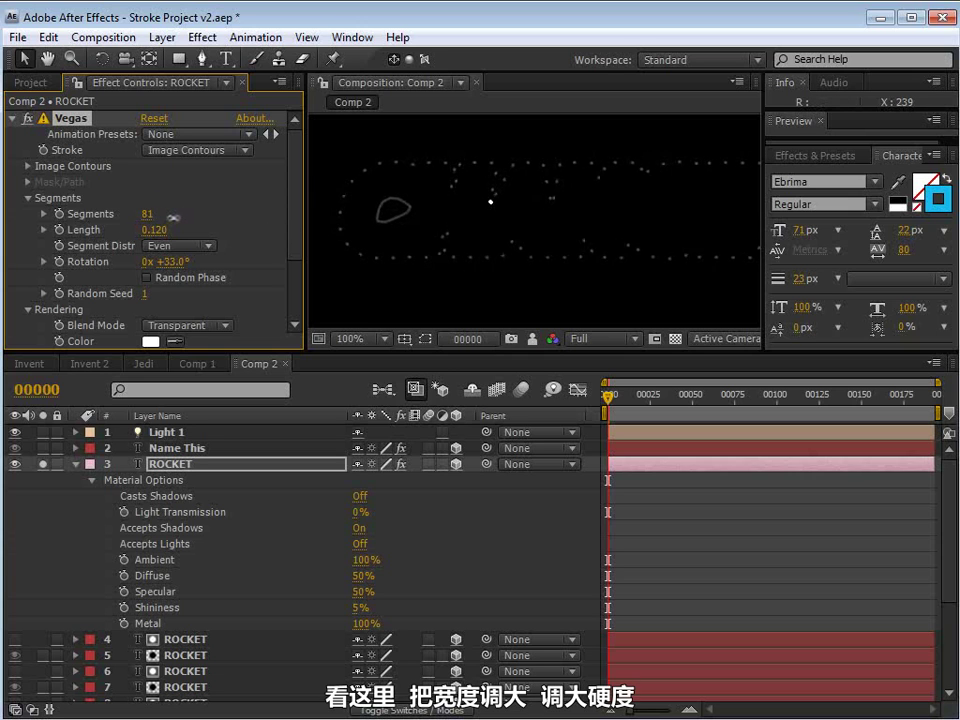
Set the Vegas width to 4.90 and hardness to 0.760, and turn off the layer's solo.
scroll(157, 280, down, 3)
drag(149, 271, 283, 284)
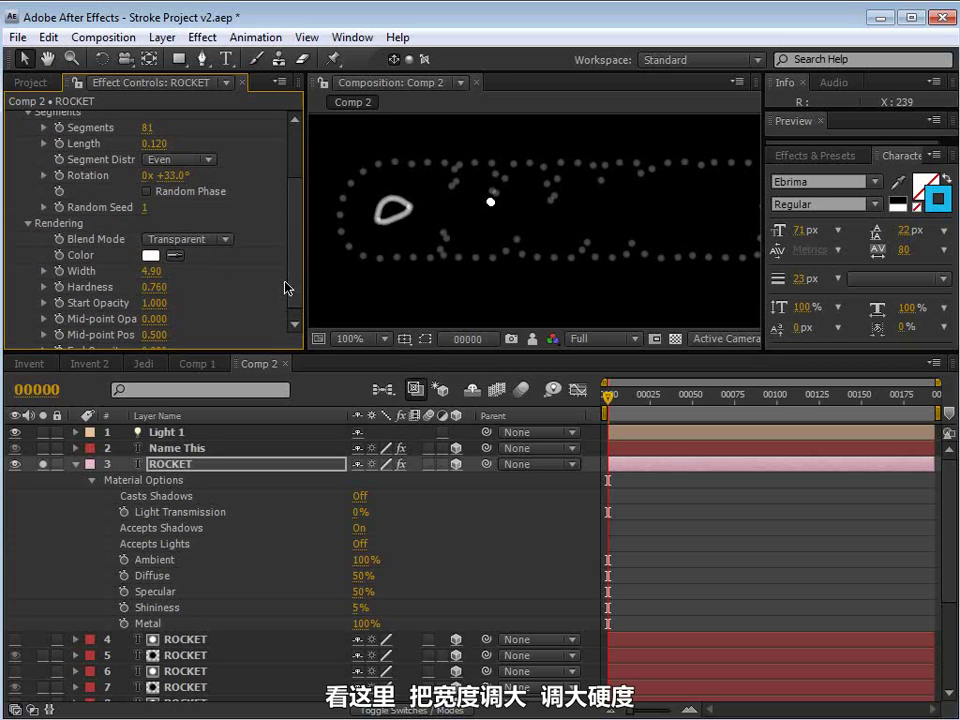
click(43, 464)
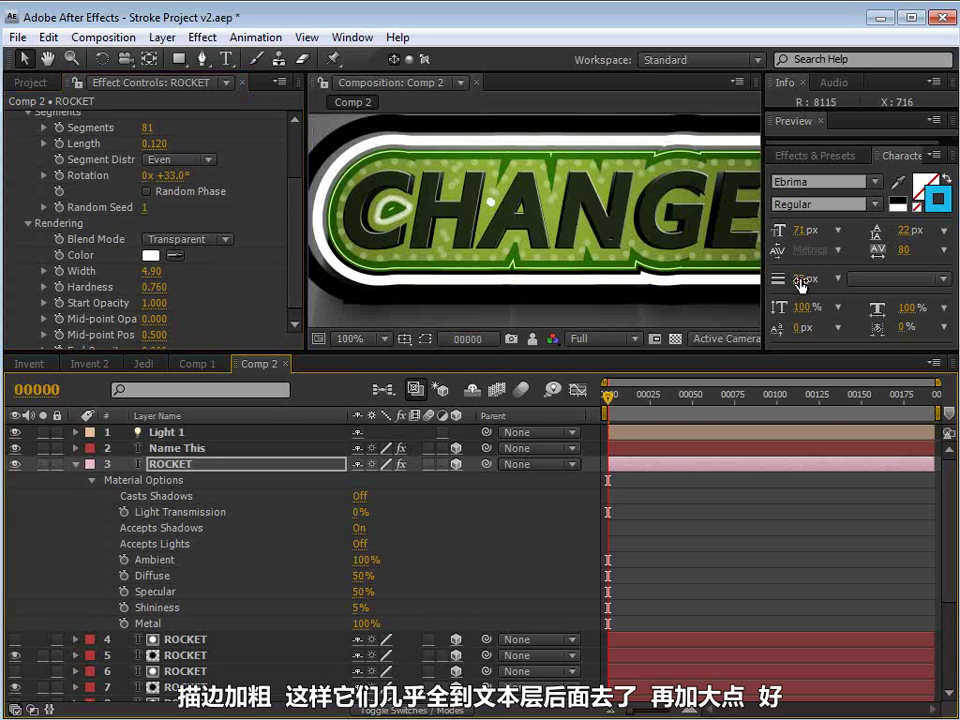
Increase the pink-labelled text layer's stroke width to 98 px to push the dots outside the title's outer edge.
drag(805, 279, 857, 278)
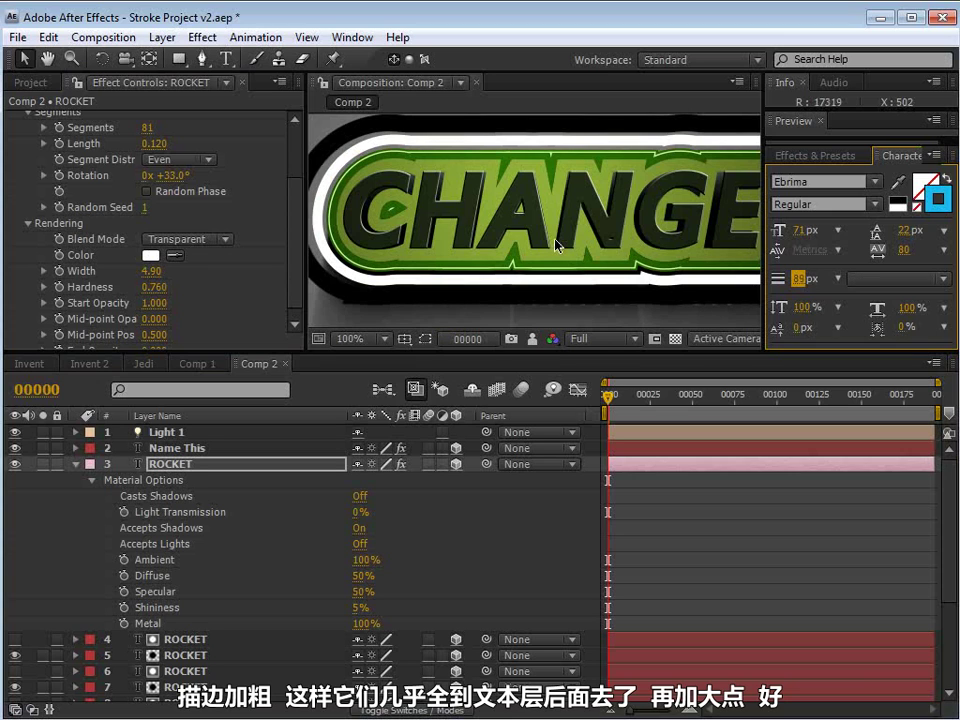
drag(553, 197, 546, 240)
click(799, 279)
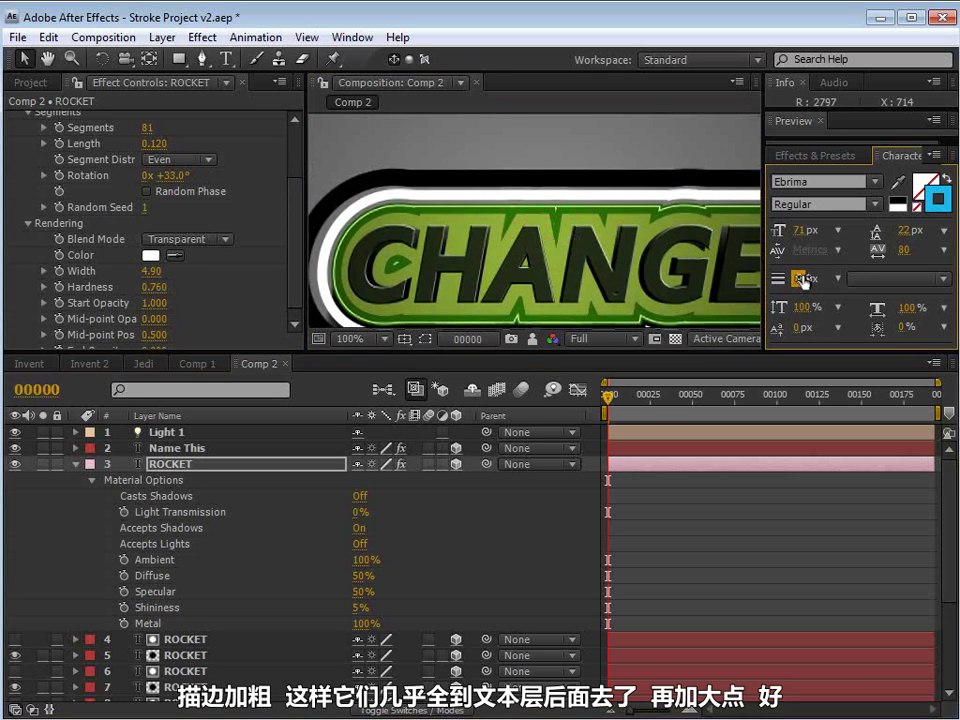
text(98)
key(Return)
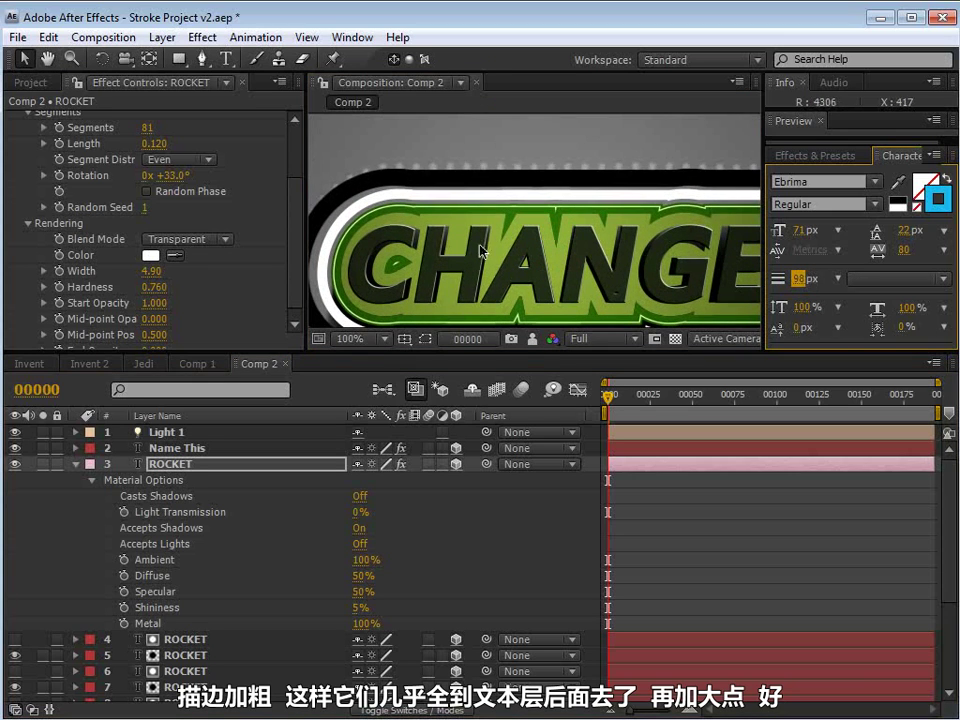
Reduce the Vegas segment count to 54 and collapse the pink-labelled layer's properties.
scroll(482, 248, down, 2)
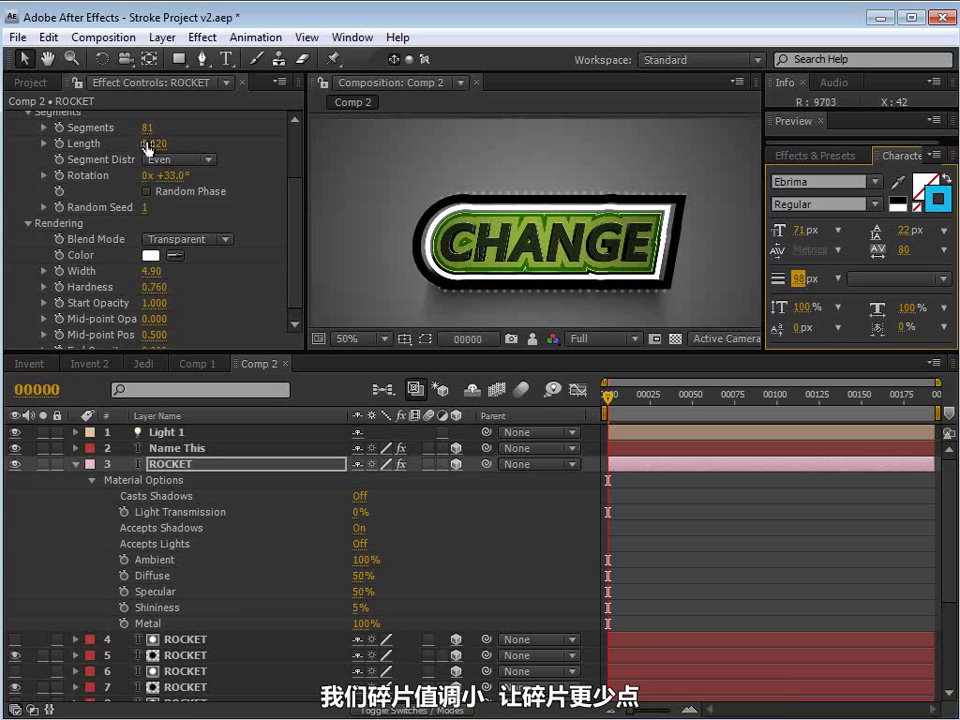
mouse_move(147, 128)
mouse_down()
mouse_move(110, 128)
mouse_move(120, 128)
mouse_up()
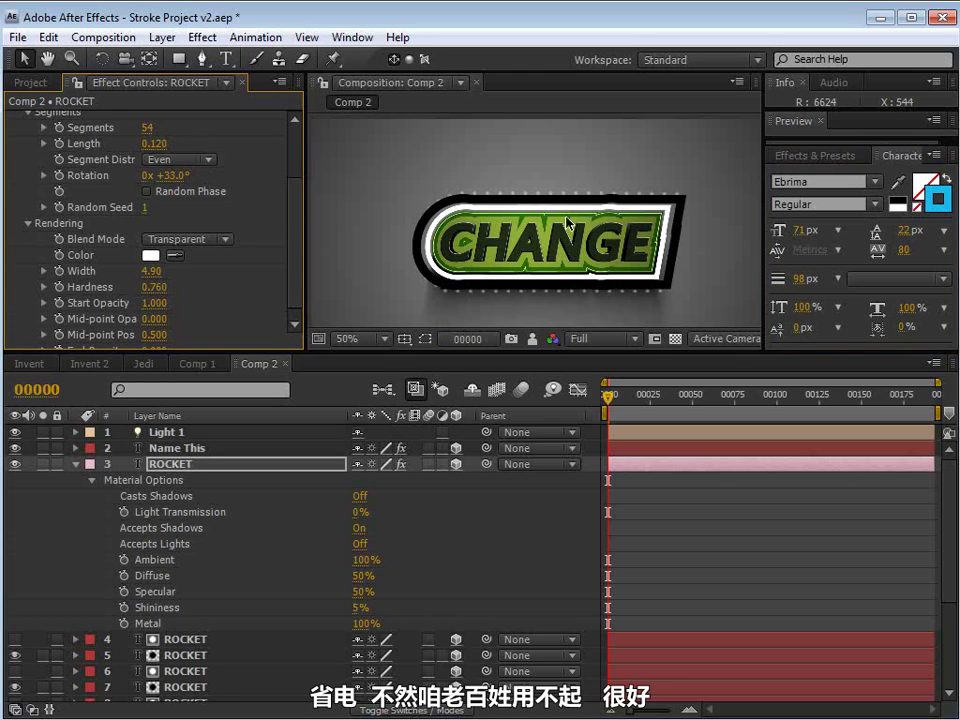
click(74, 466)
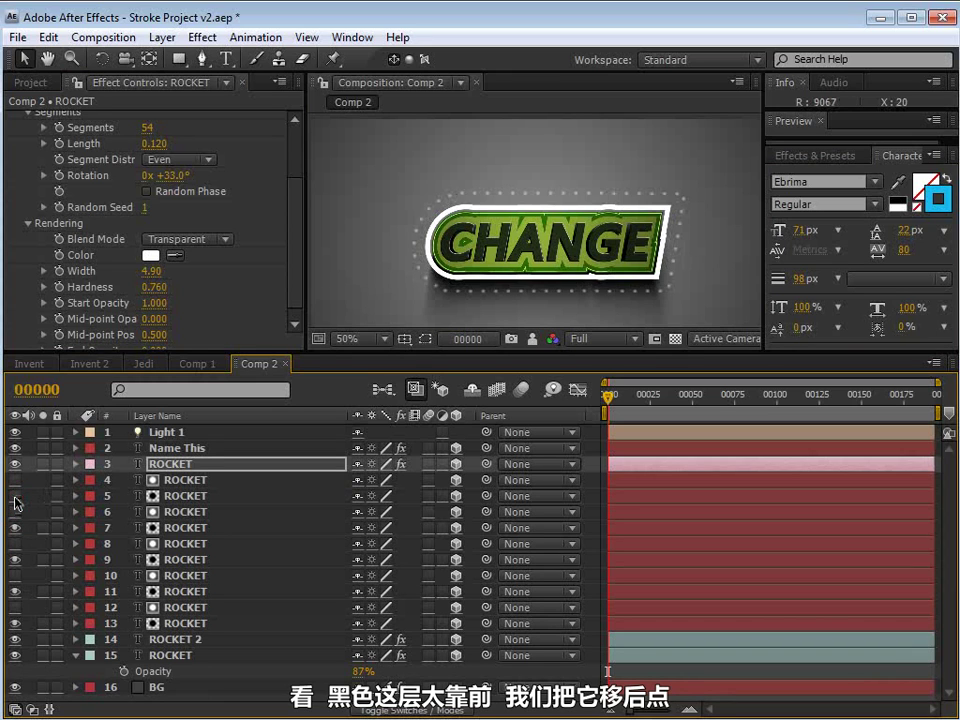
Select the black outer stroke's text layer together with its matte and push both back in Z space.
click(165, 495)
ctrl+click(185, 480)
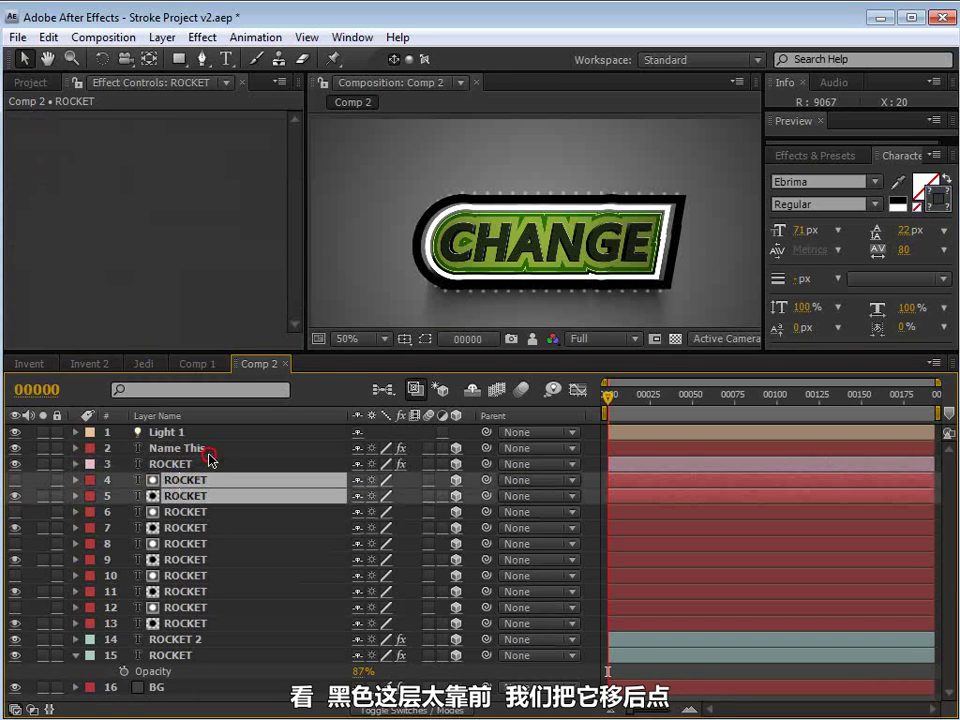
click(553, 272)
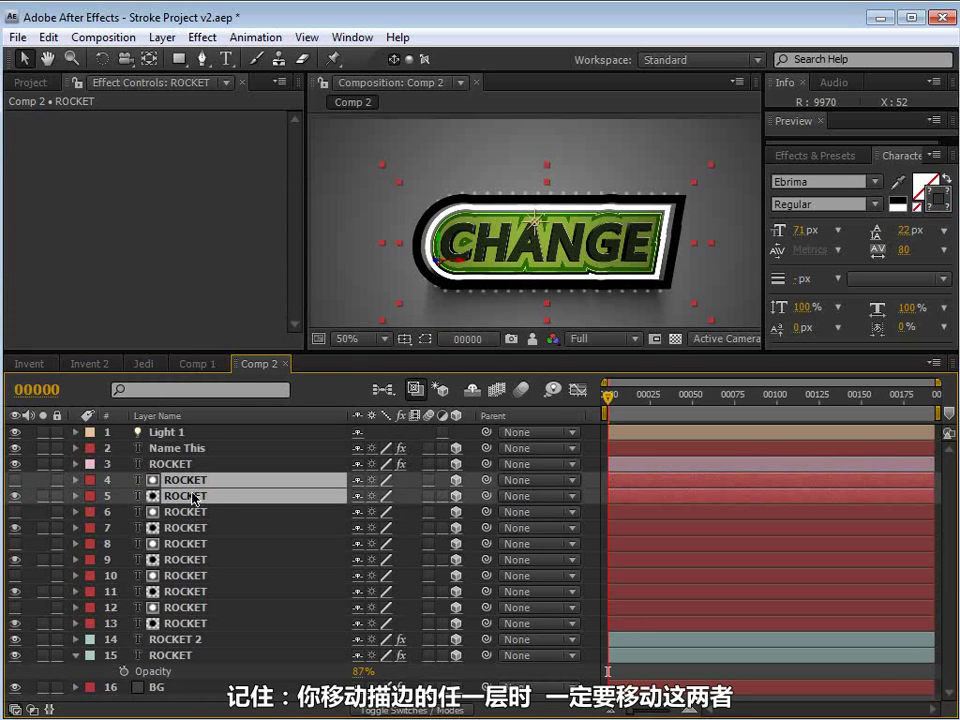
key(period)
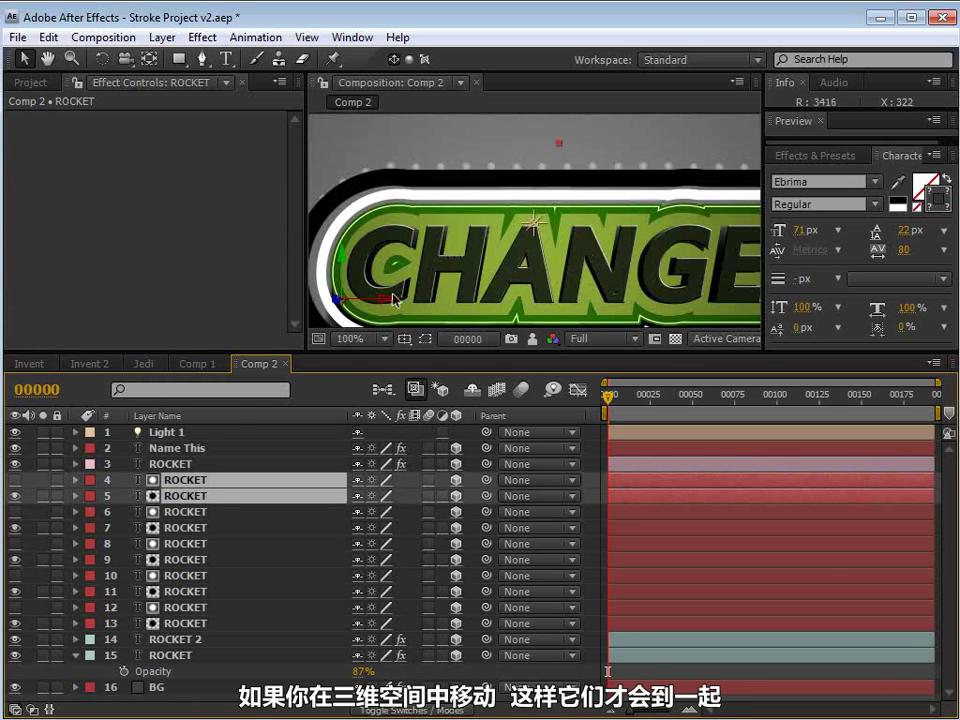
drag(450, 255, 490, 217)
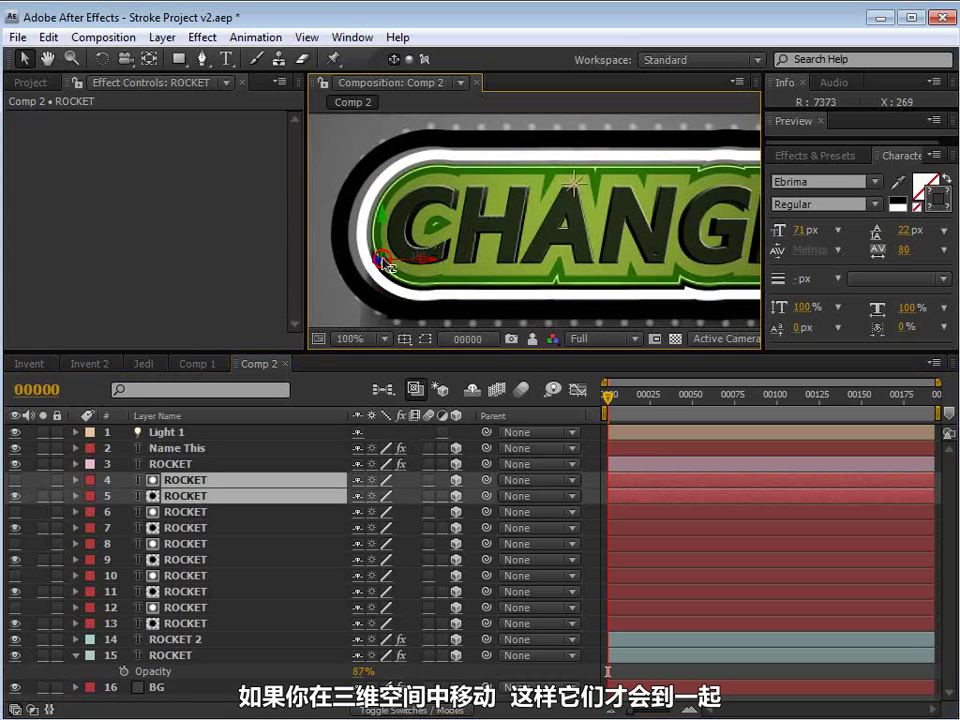
drag(379, 264, 410, 259)
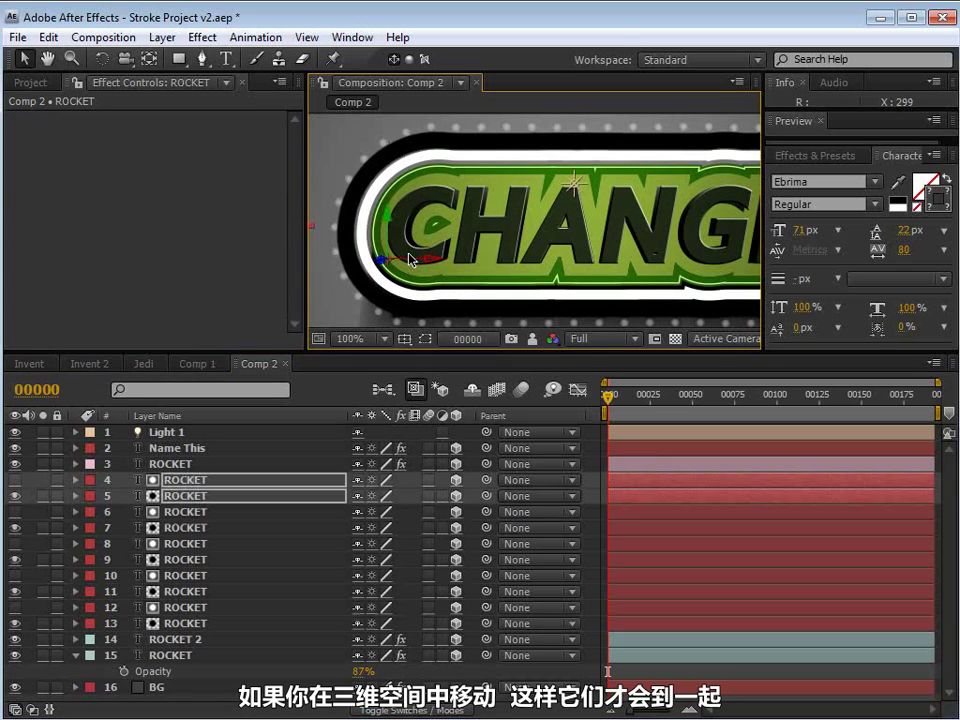
Rename the pink-labelled text layer Vegas Lights.
click(172, 465)
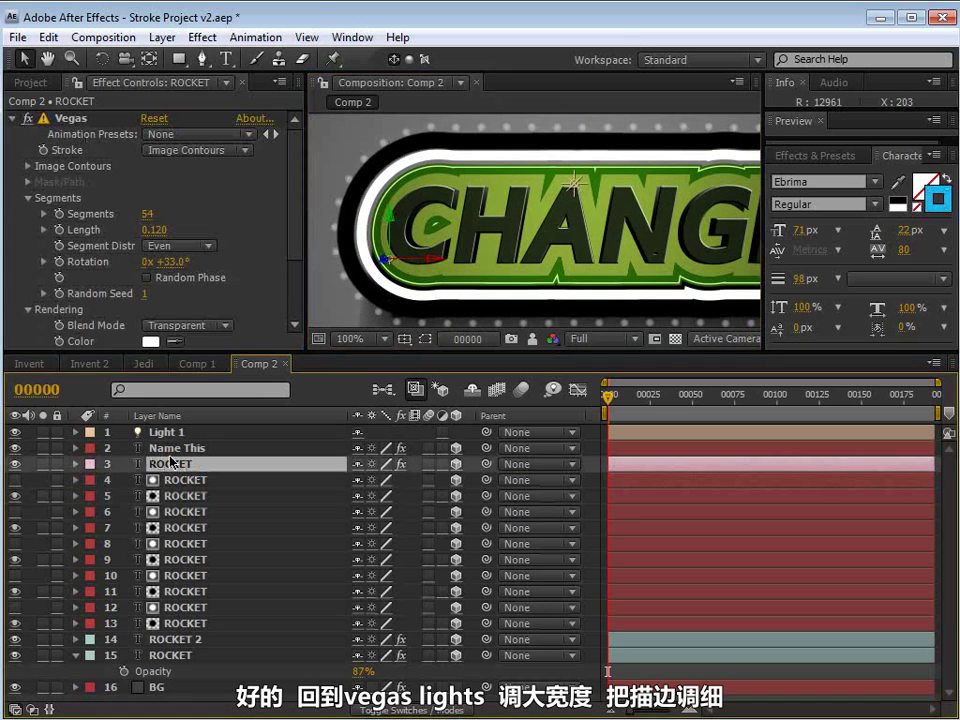
key(Return)
text(Vegas Lights)
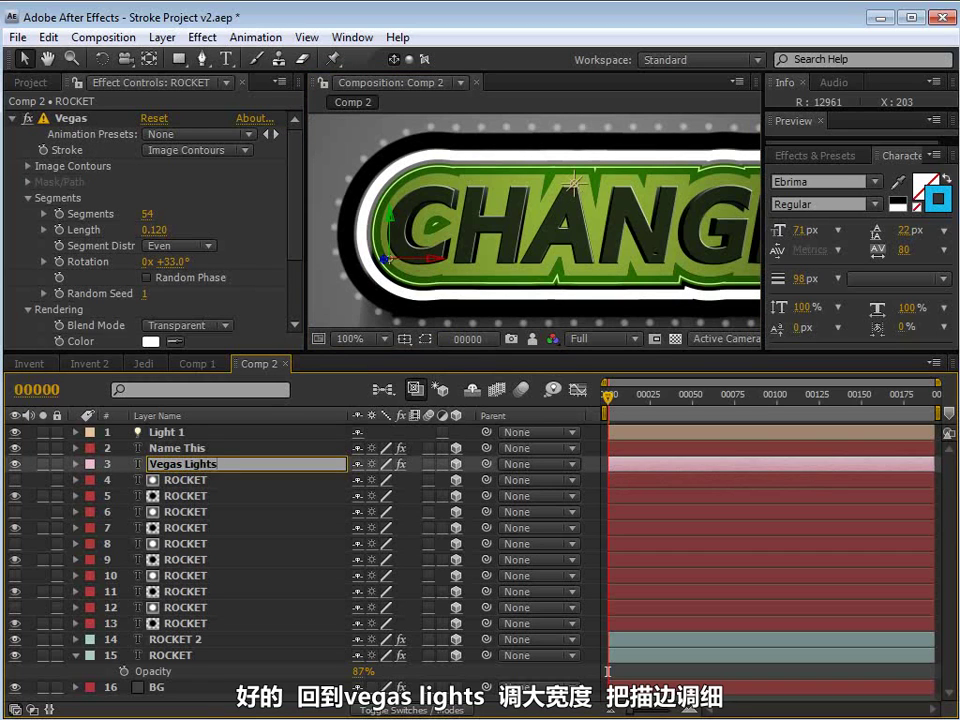
key(Return)
Set the Vegas width to 7.00 and reduce the Vegas Lights layer's text stroke width to 96 px.
scroll(300, 270, down, 4)
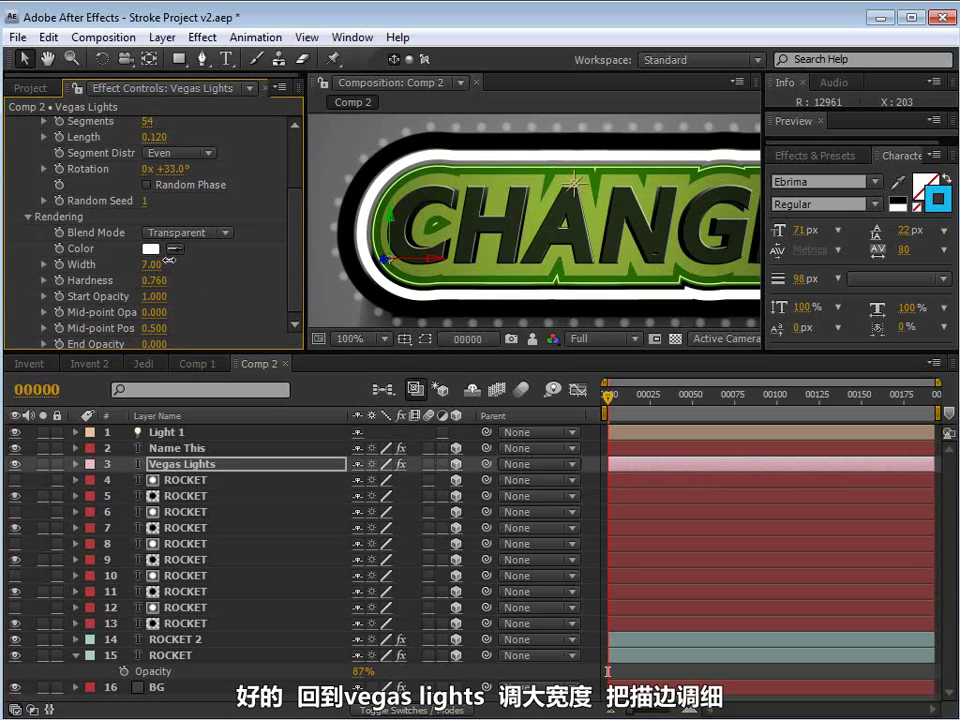
click(798, 279)
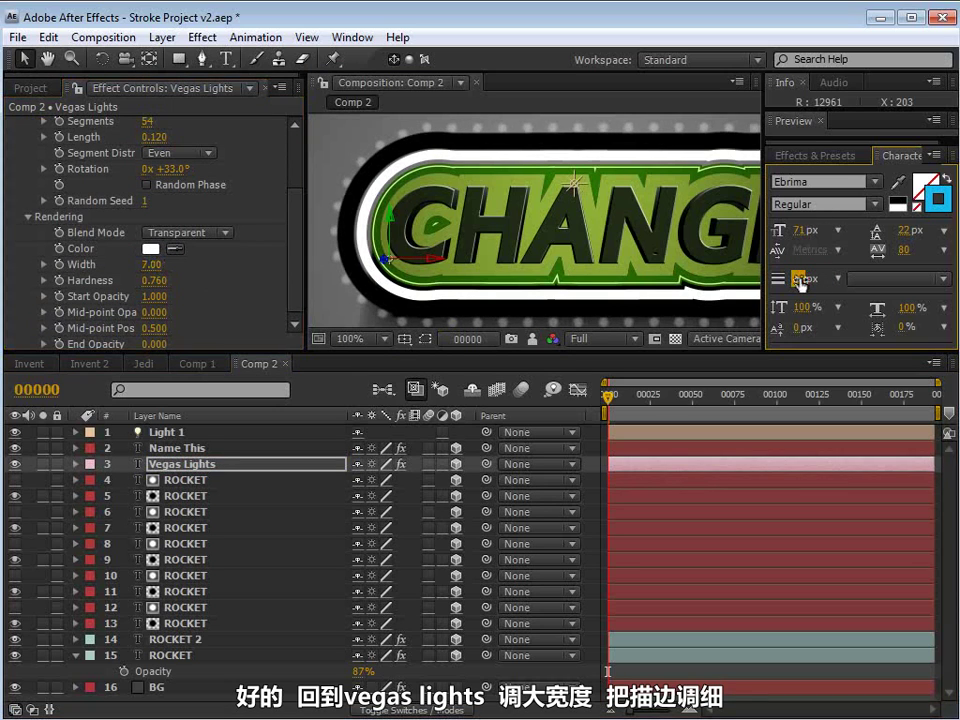
key(h)
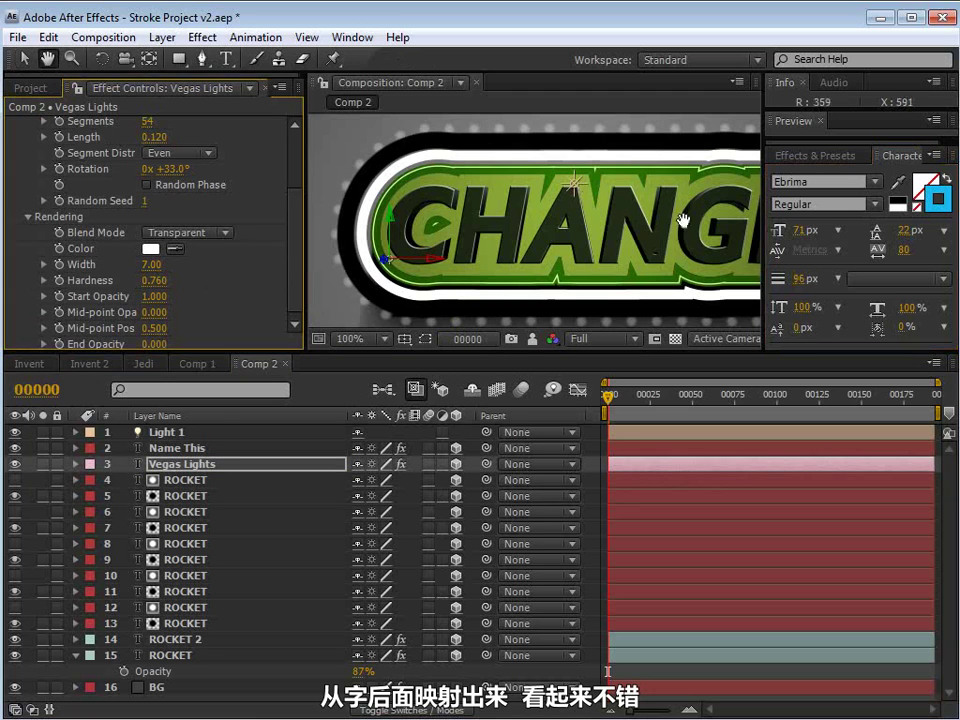
mouse_move(686, 221)
mouse_down()
mouse_move(579, 231)
mouse_move(514, 251)
mouse_move(524, 260)
mouse_up()
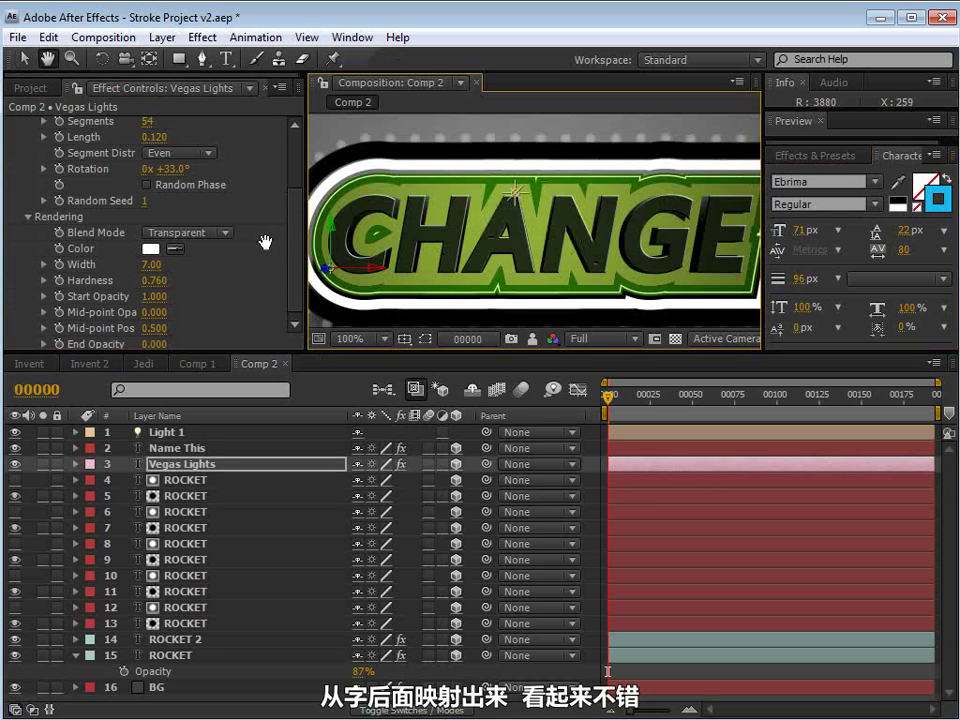
Collapse the Vegas effect and add a Stylize Glow with an intensity of 2.2 to the Vegas Lights layer.
key(v)
scroll(293, 183, up, 3)
scroll(293, 183, up, 3)
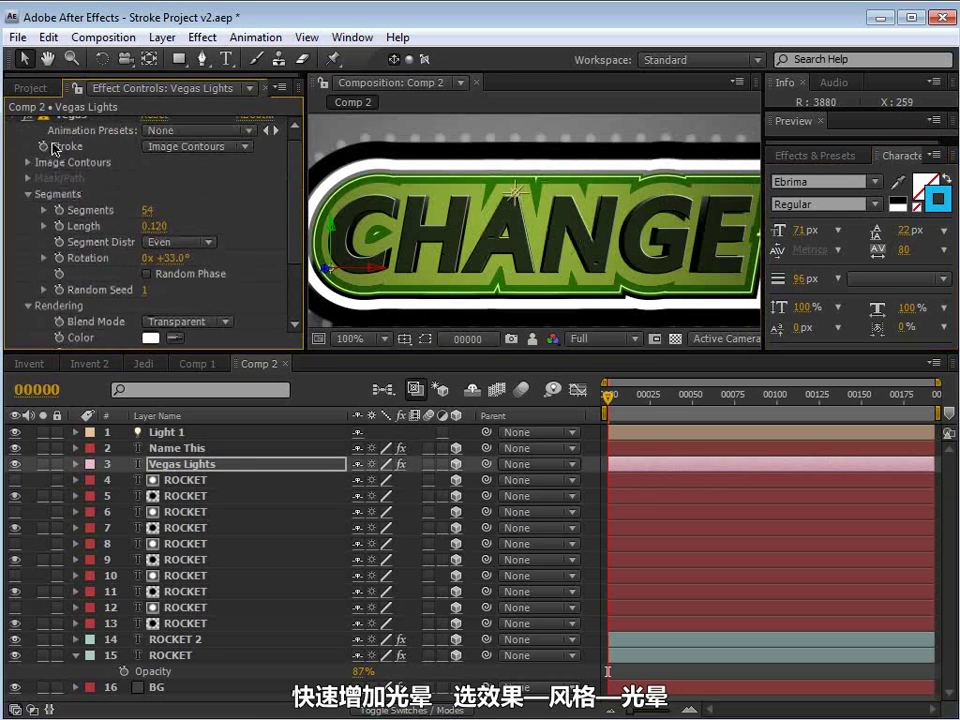
click(12, 122)
click(202, 37)
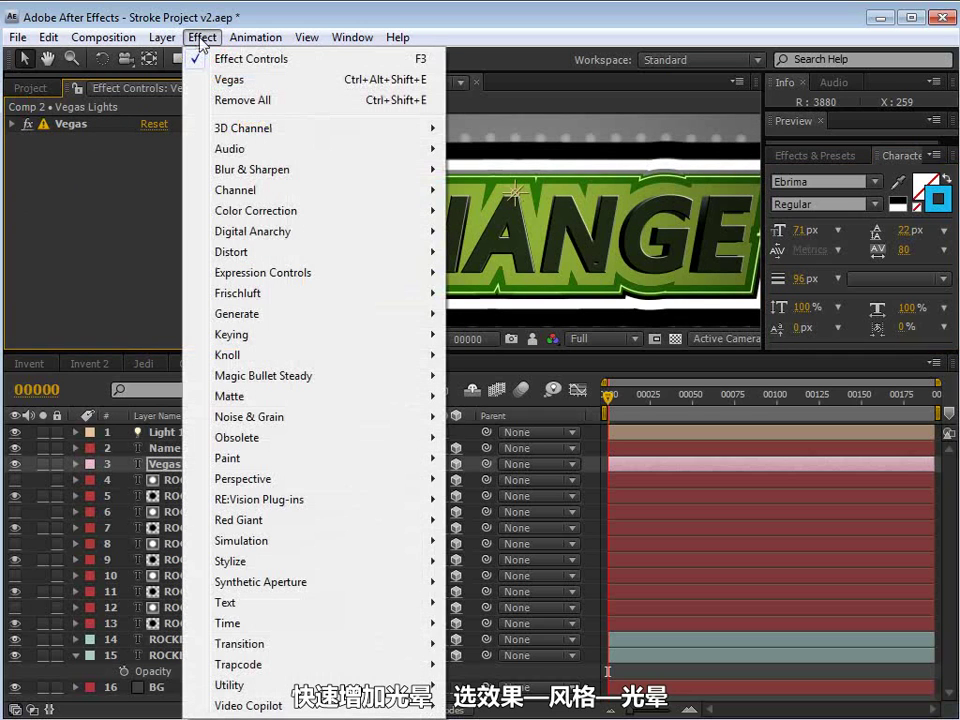
mouse_move(250, 561)
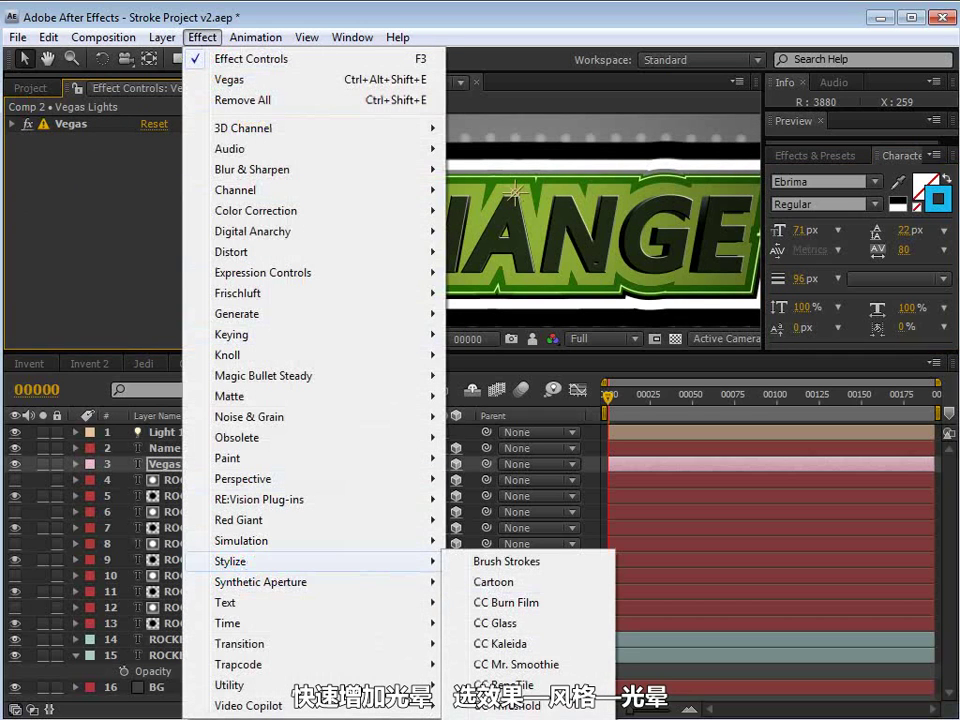
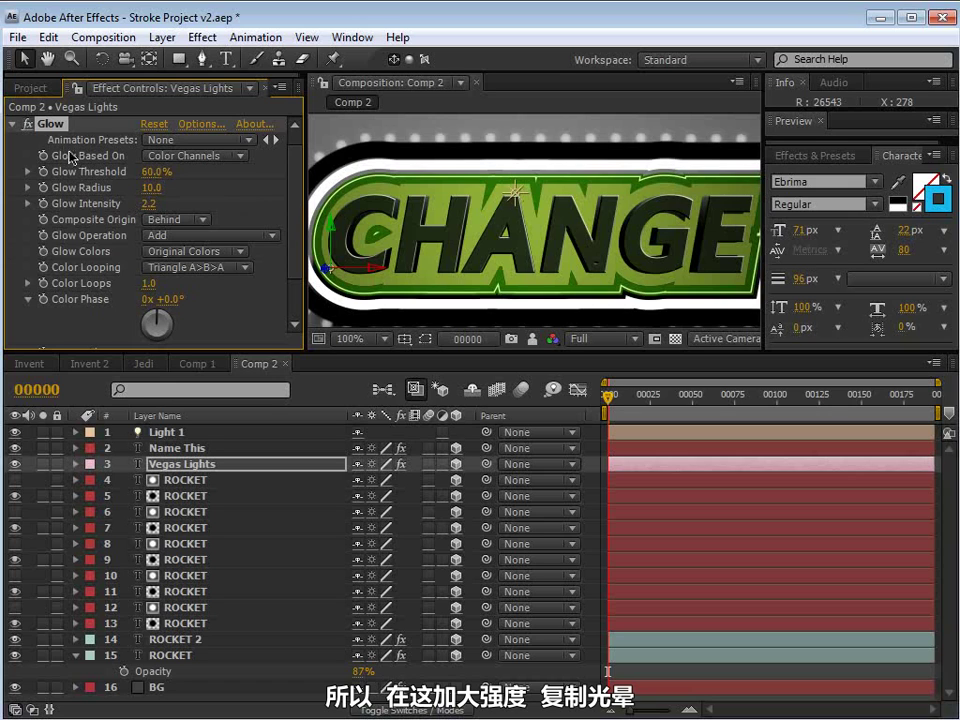
Duplicate the Glow effect on Vegas Lights, raise the copy's radius to about 18, and check the title at full-window size.
click(14, 124)
click(50, 141)
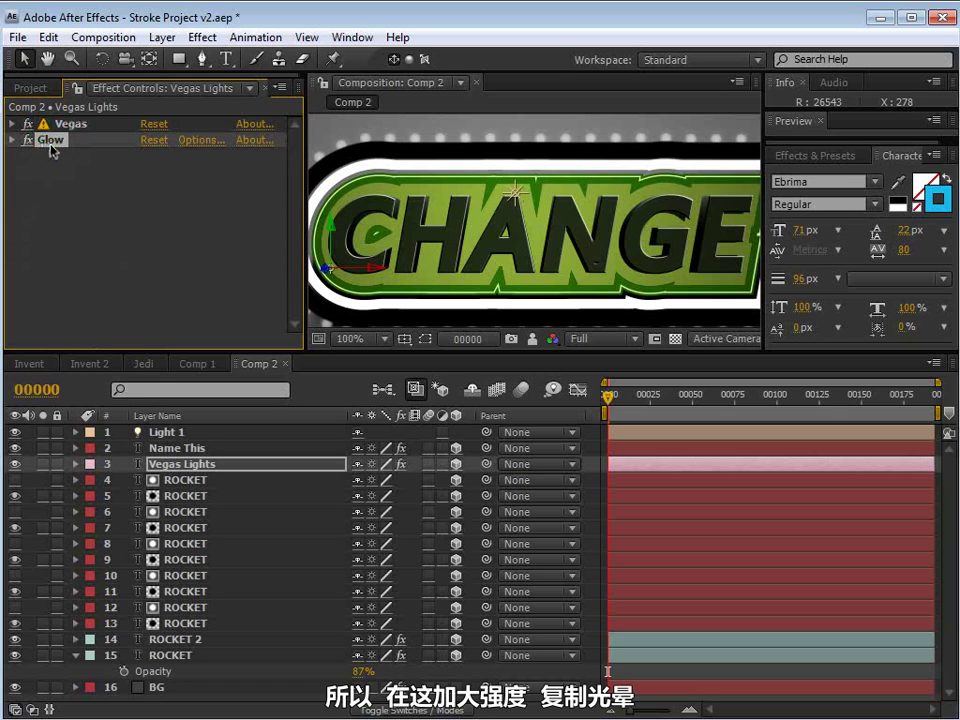
key(ctrl+d)
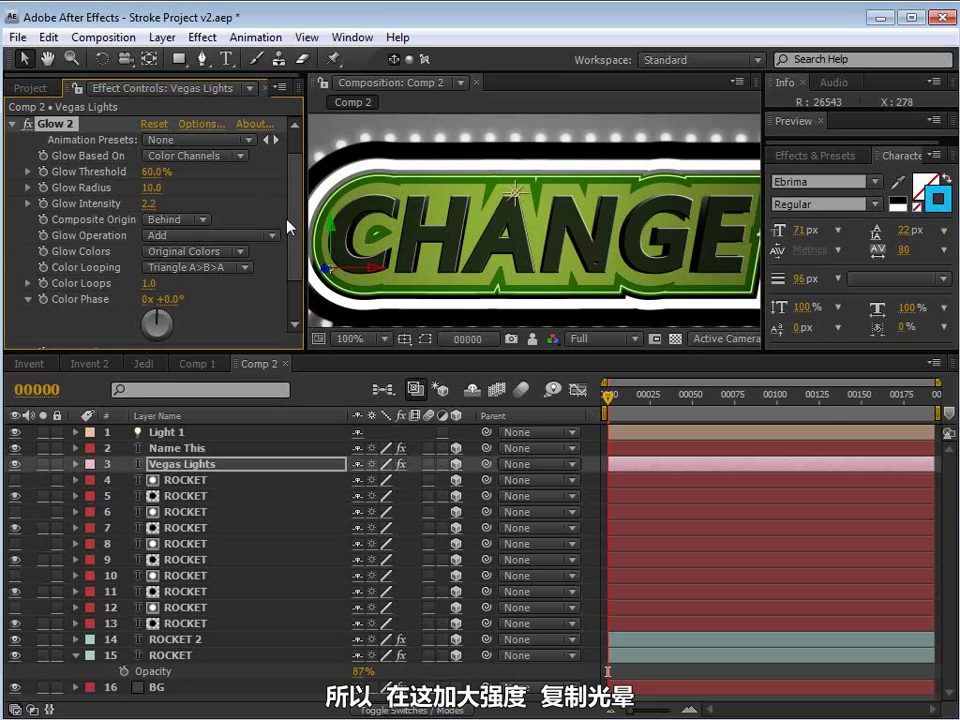
drag(294, 232, 294, 244)
drag(148, 155, 157, 150)
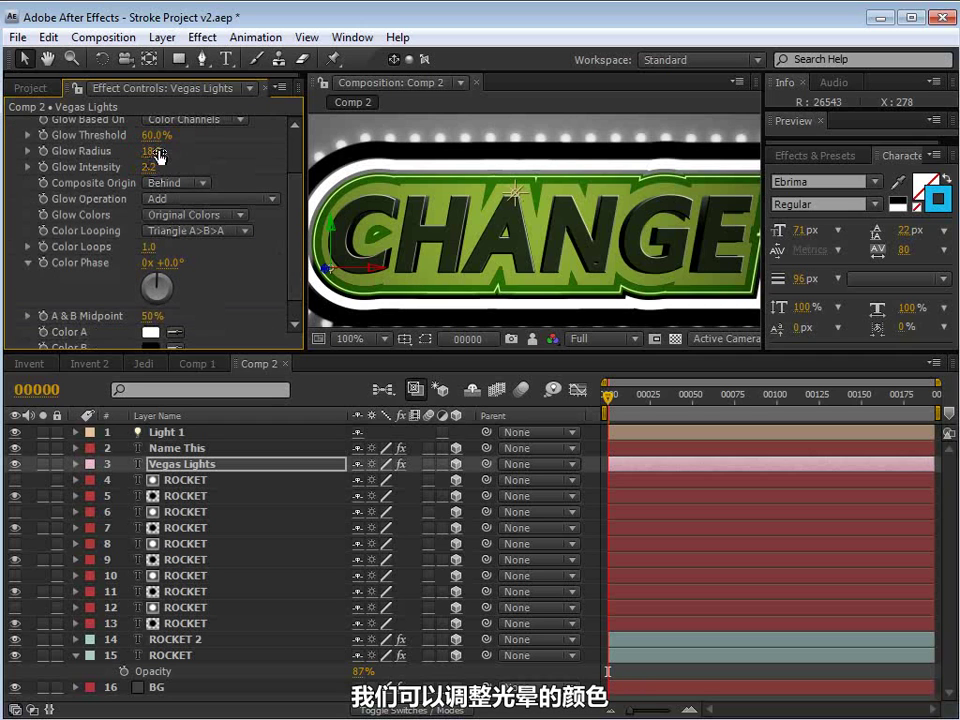
key(grave)
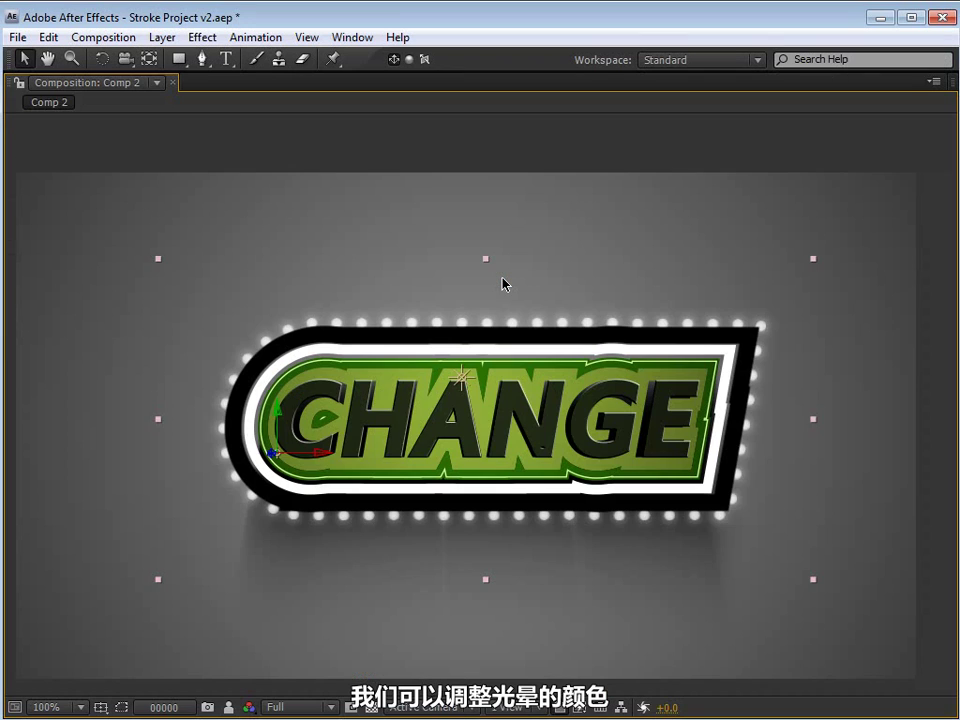
key(grave)
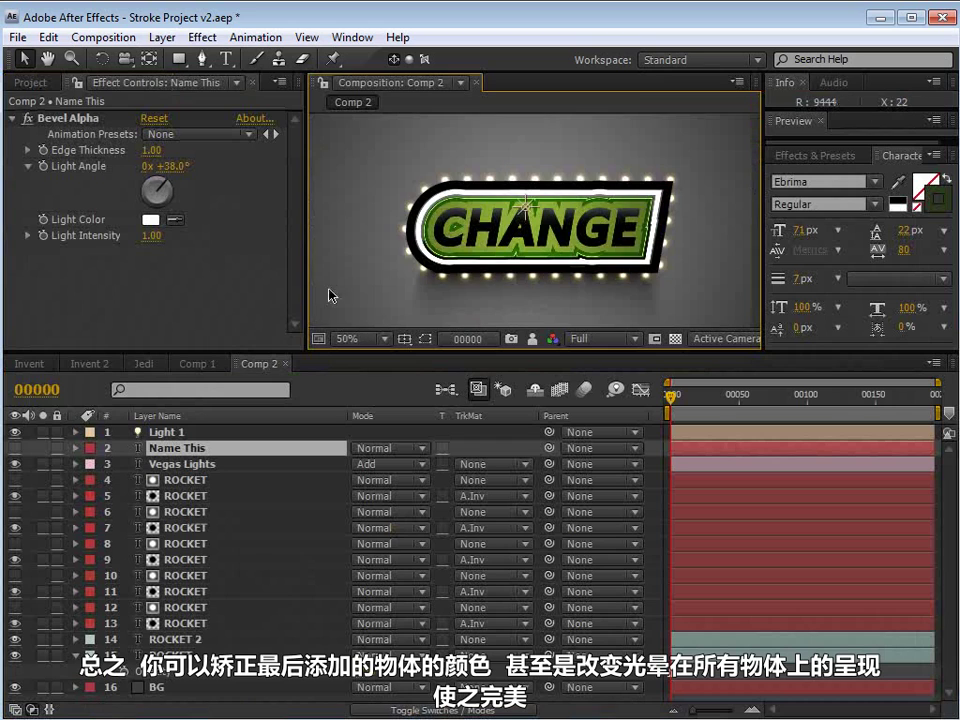
Create an adjustment layer above all other layers and apply a Glow effect to it.
click(162, 38)
mouse_move(190, 56)
click(536, 182)
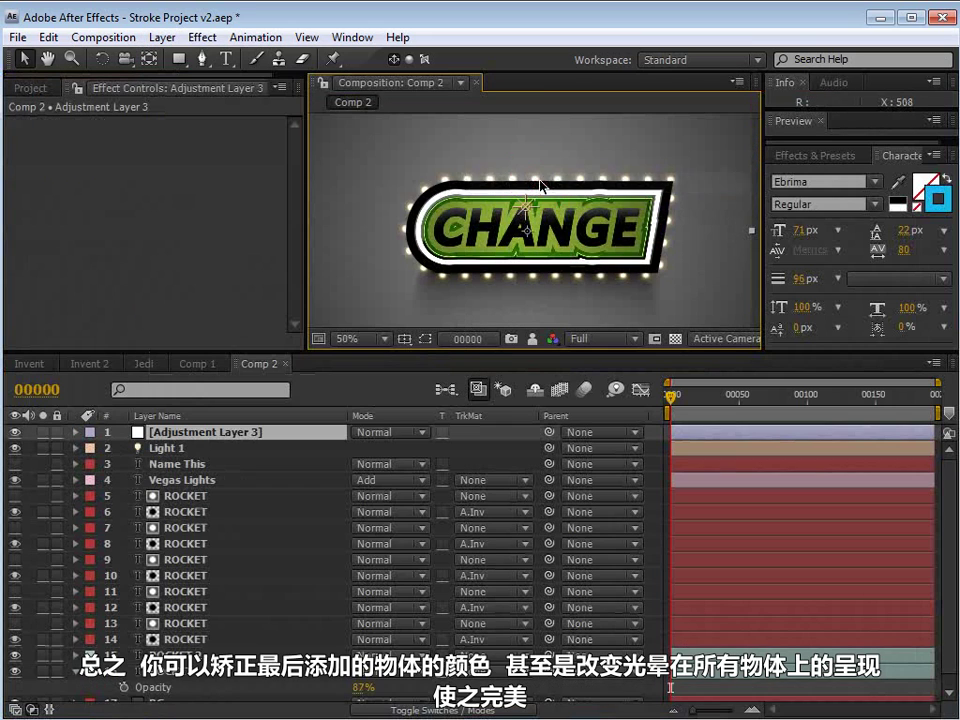
click(202, 37)
mouse_move(265, 562)
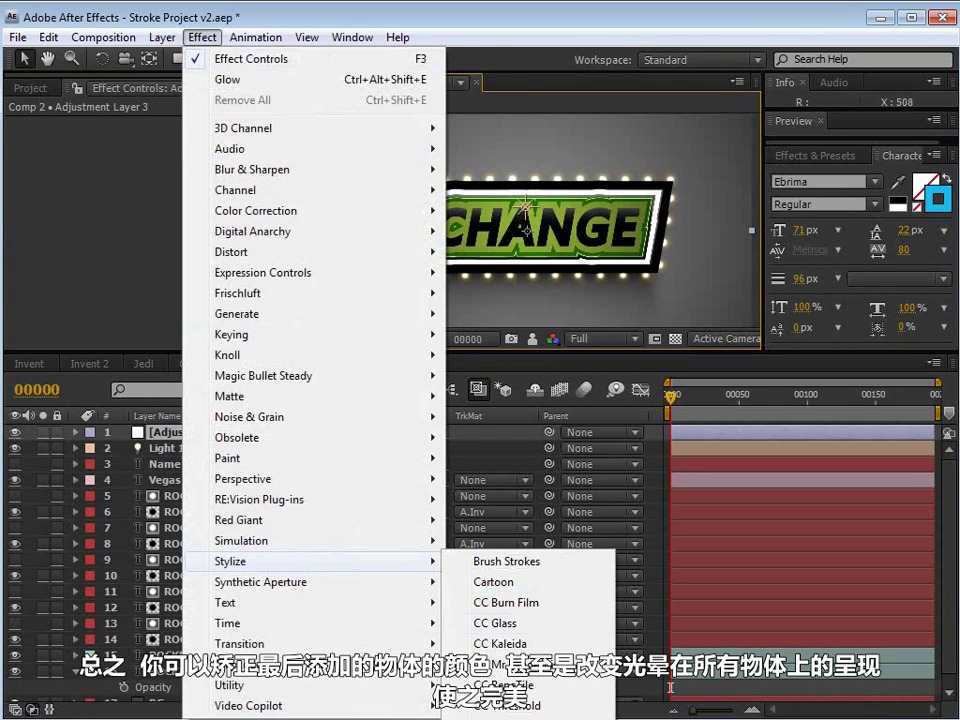
click(228, 79)
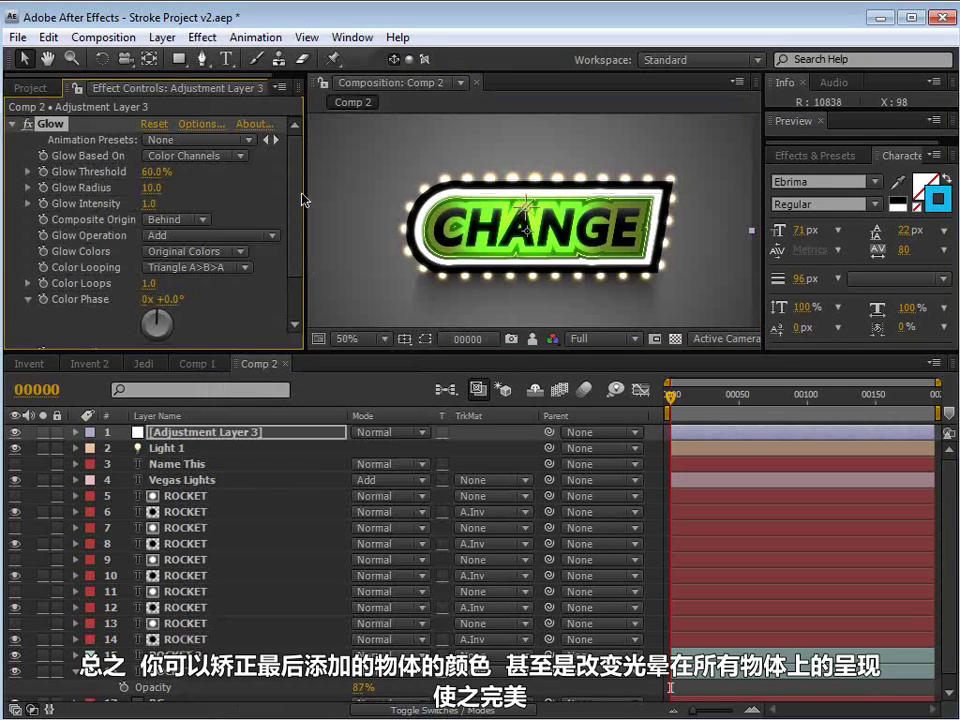
Set the adjustment layer's Glow radius to 60.0 and its intensity to 0.7.
drag(142, 188, 186, 182)
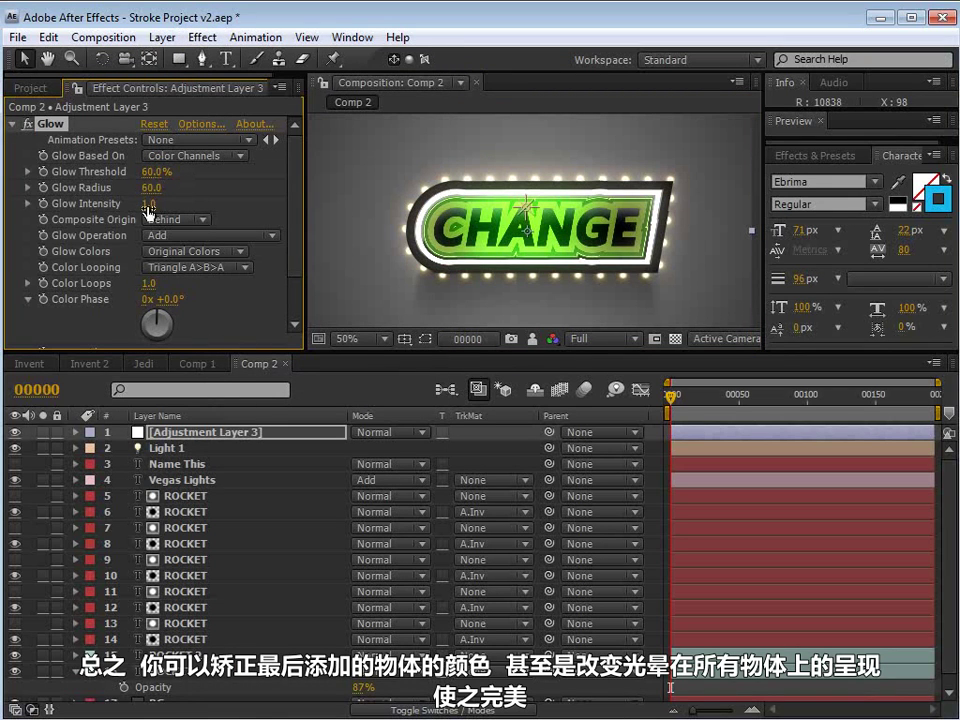
drag(145, 208, 129, 207)
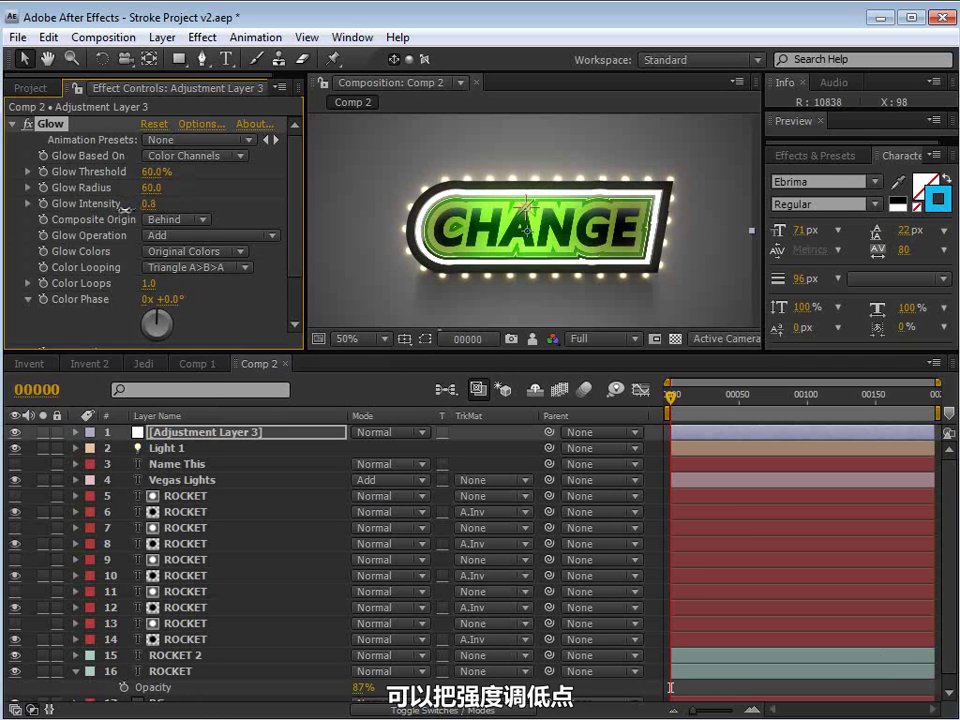
scroll(530, 230, up, 2)
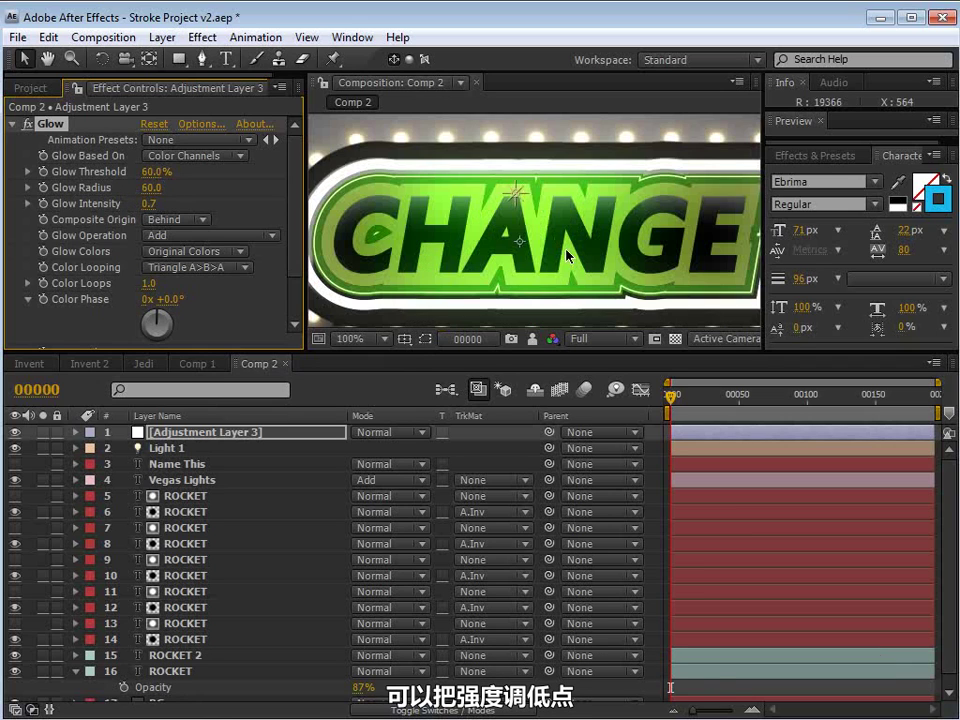
Identify the bright green inner stroke by toggling ROCKET layer 14's visibility, and recolor that stroke to pale yellow E1E491.
click(170, 640)
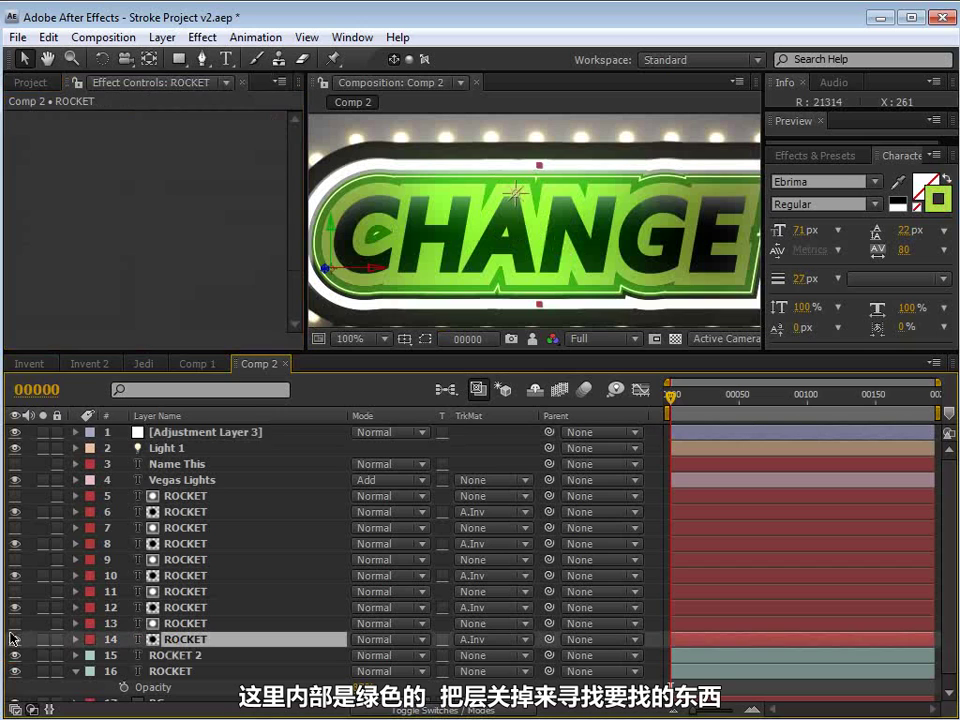
click(14, 641)
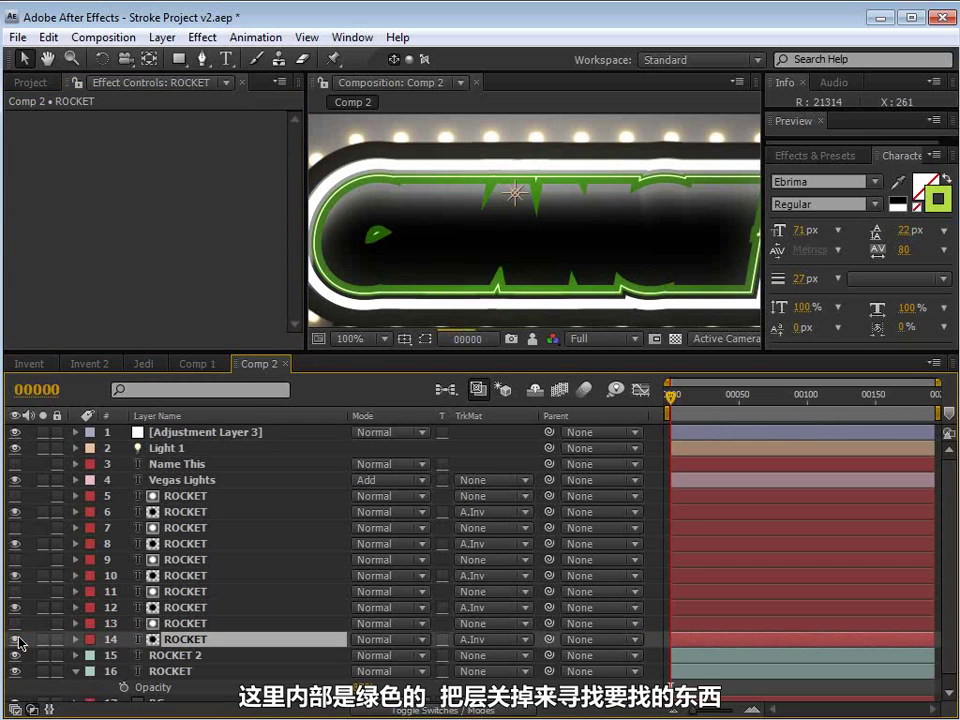
click(14, 641)
click(937, 204)
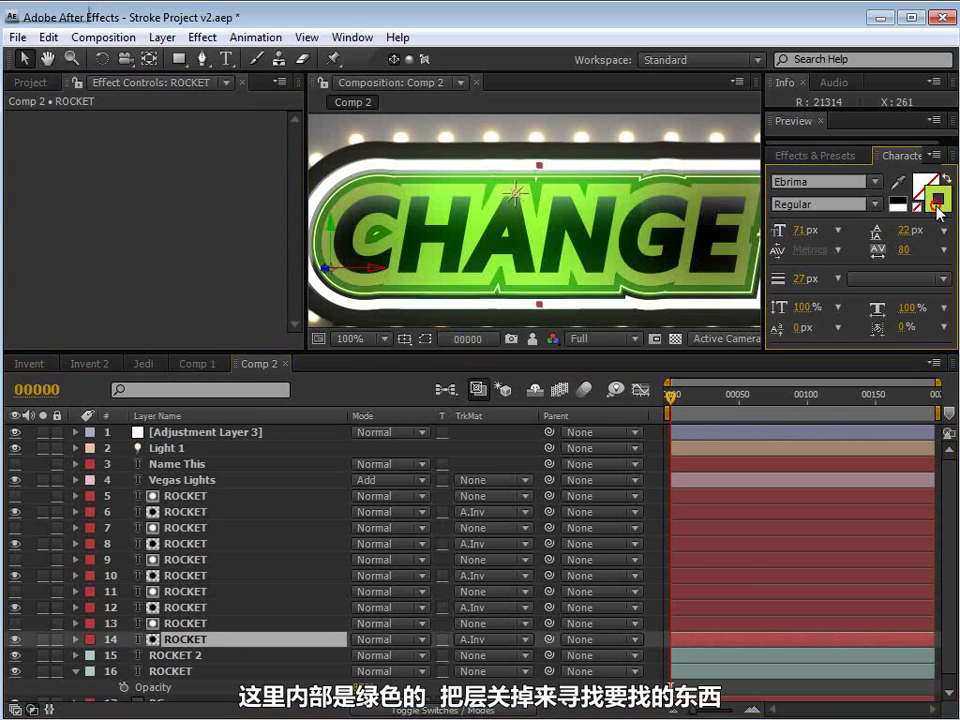
click(724, 573)
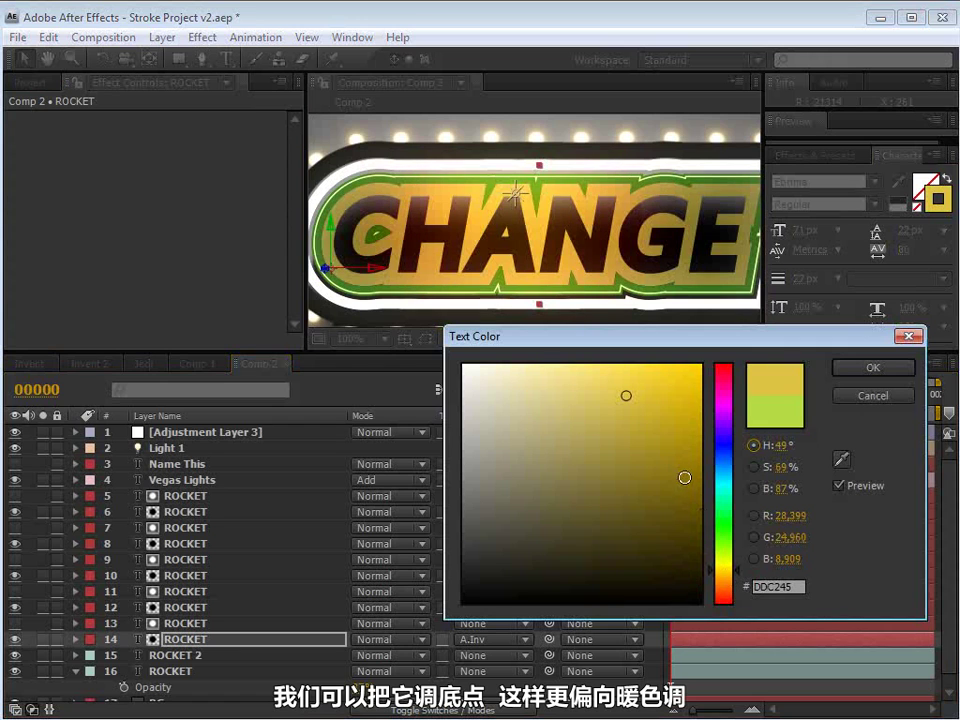
click(723, 570)
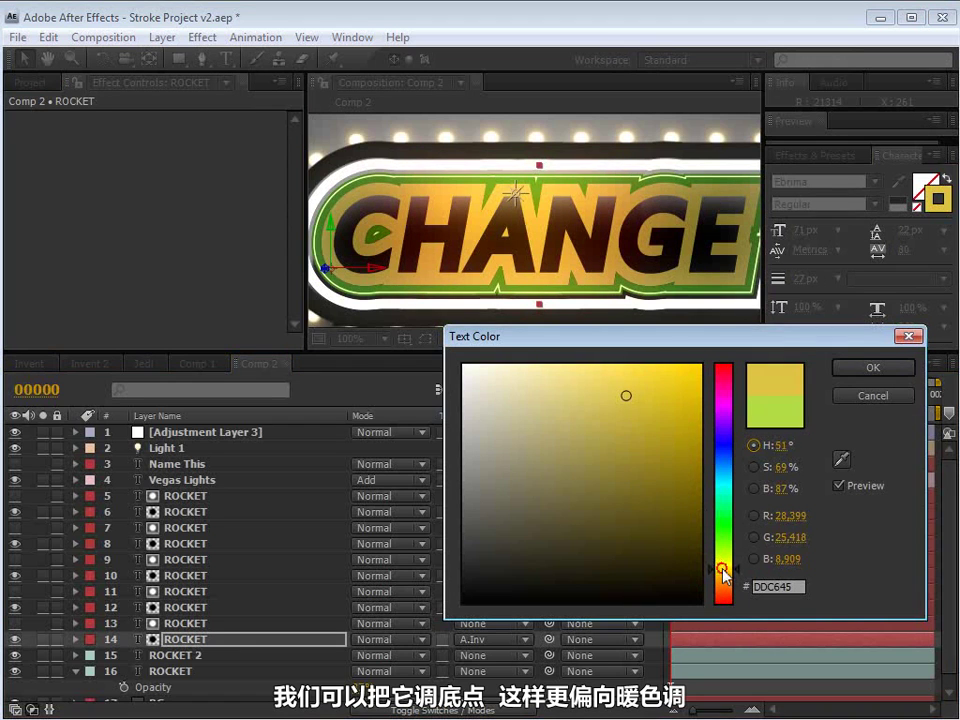
click(574, 396)
drag(572, 396, 549, 389)
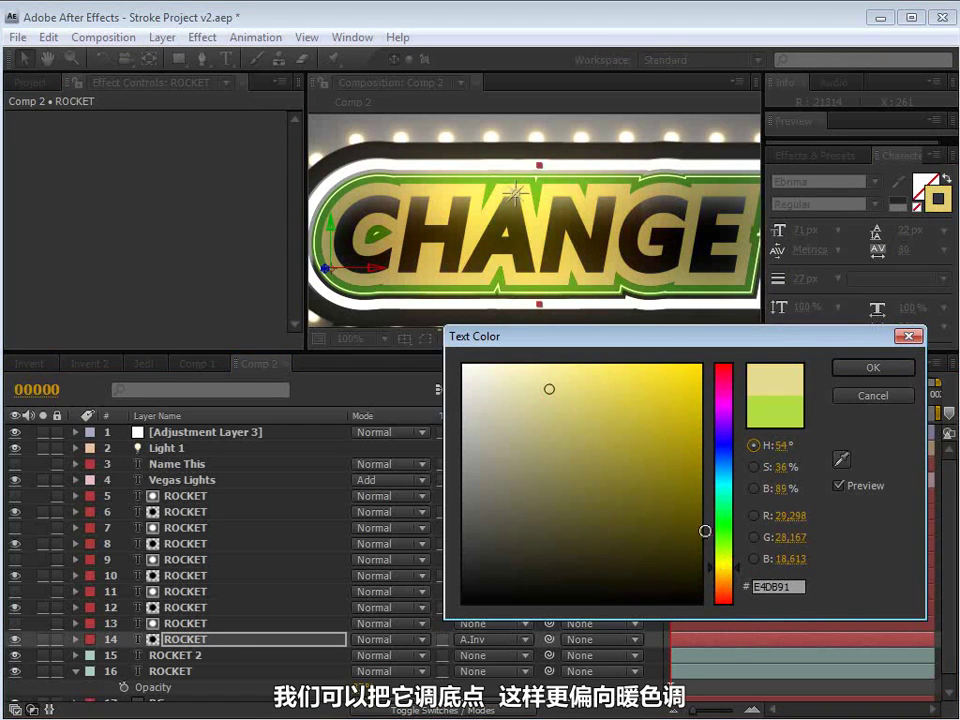
click(723, 566)
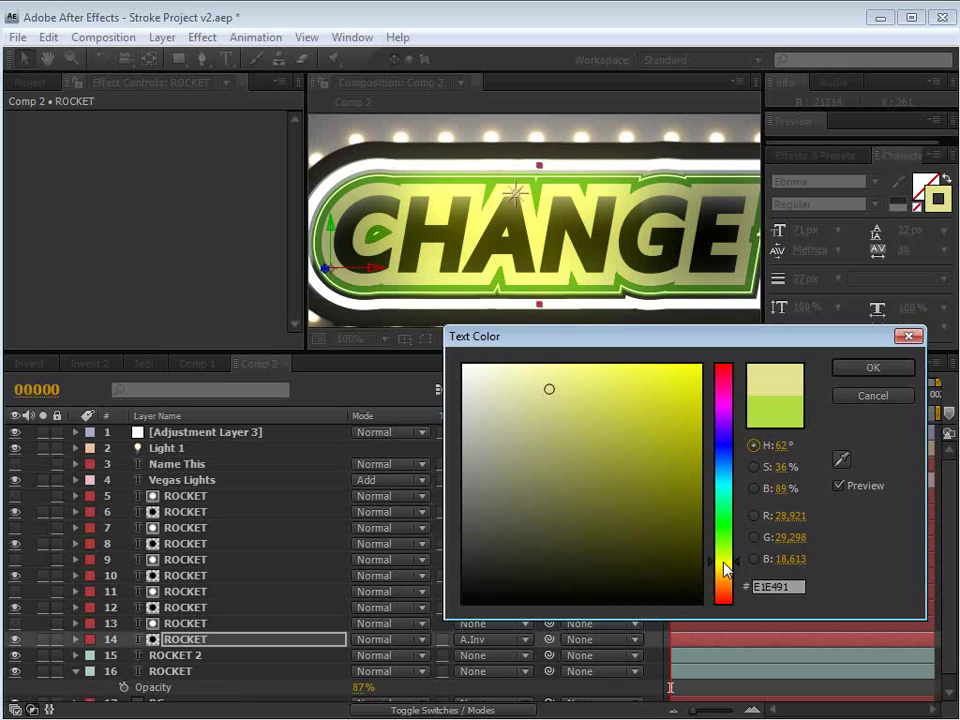
click(873, 367)
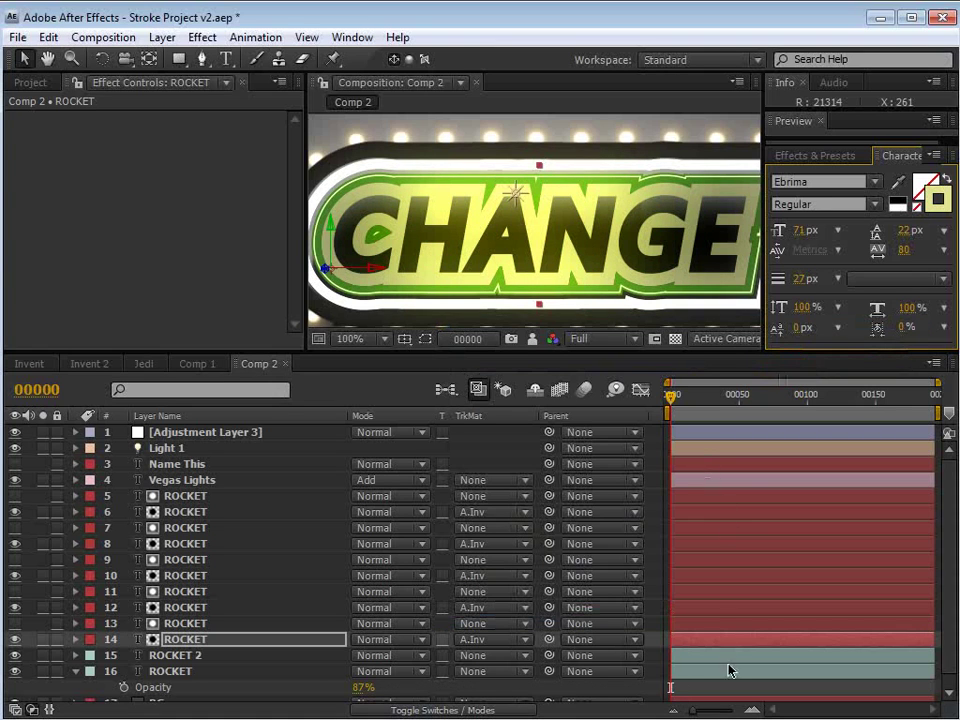
Check the recolored CHANGE title at full-window size, and return to the normal layout.
key(grave)
scroll(583, 255, down, 2)
scroll(590, 430, up, 2)
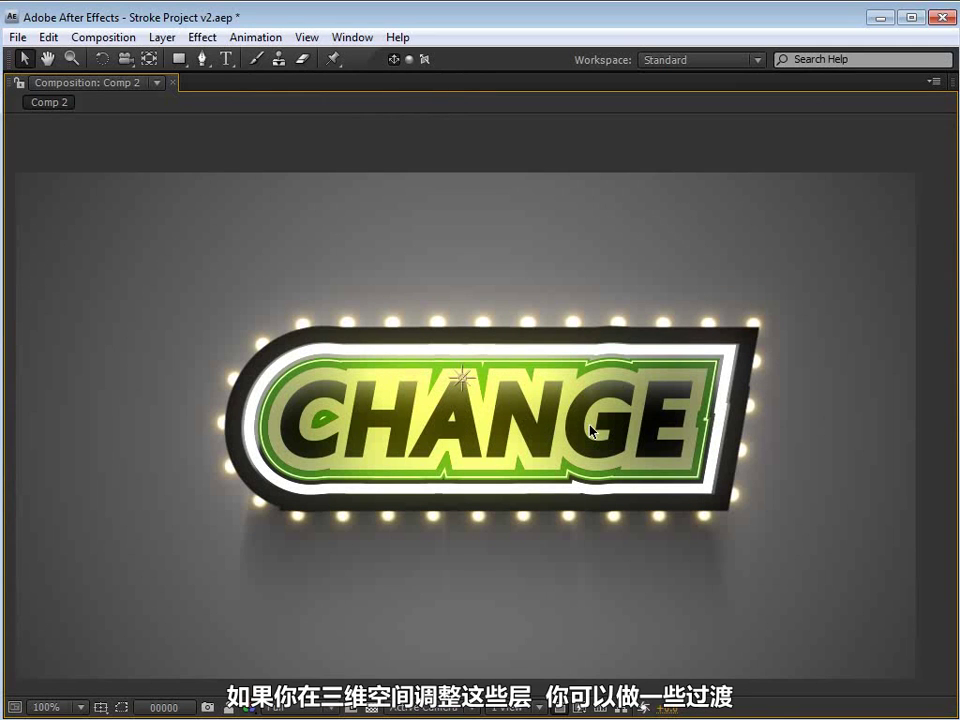
key(grave)
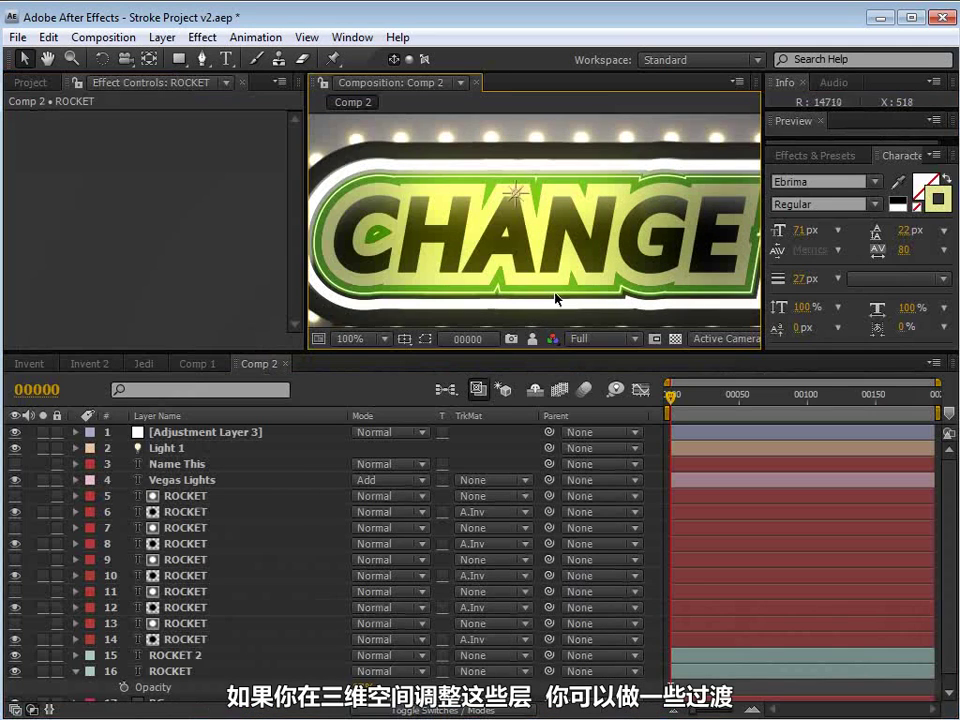
scroll(350, 315, down, 2)
Examine the Invent 2 title at frame 6 and go through its stacked COPILOT stroke layers one by one.
click(89, 363)
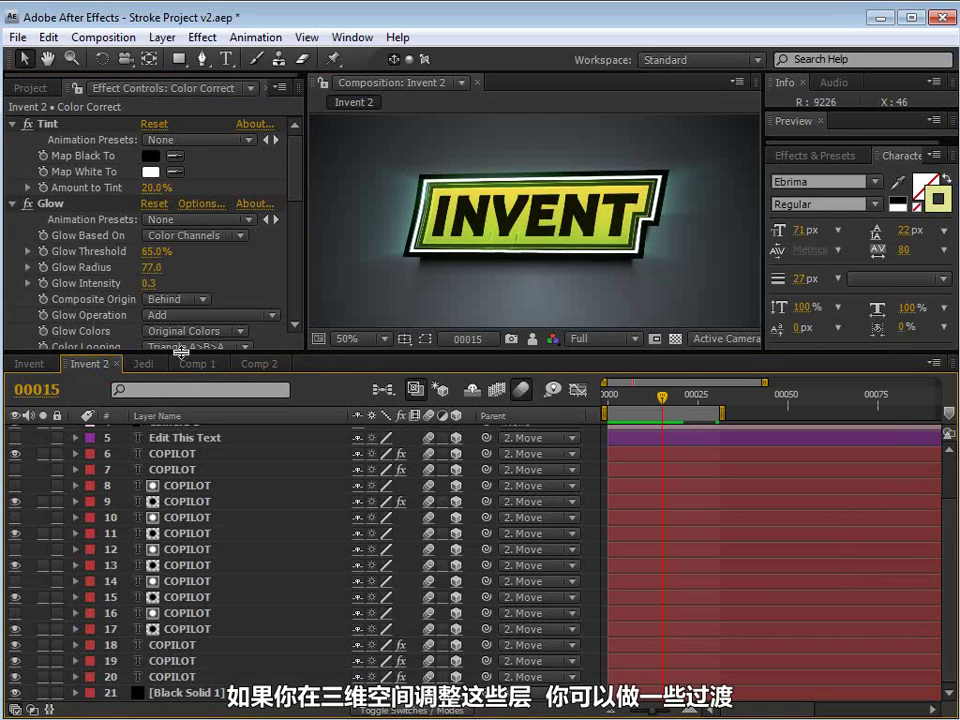
drag(660, 398, 633, 422)
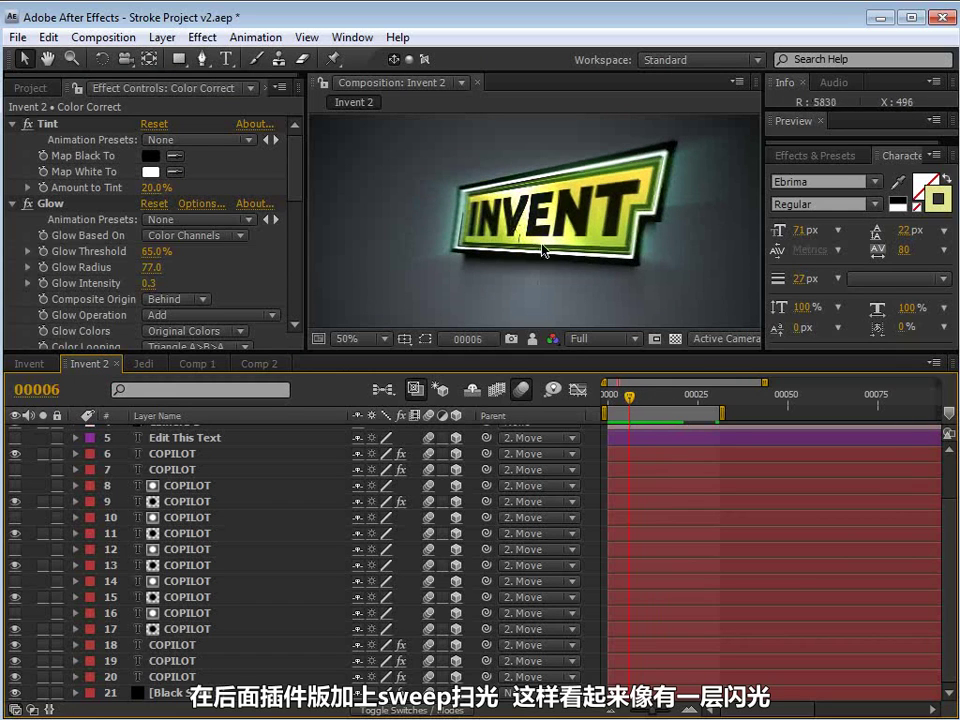
click(188, 628)
key(ctrl+Up)
key(ctrl+Up)
key(ctrl+Up)
key(ctrl+Up)
key(ctrl+Up)
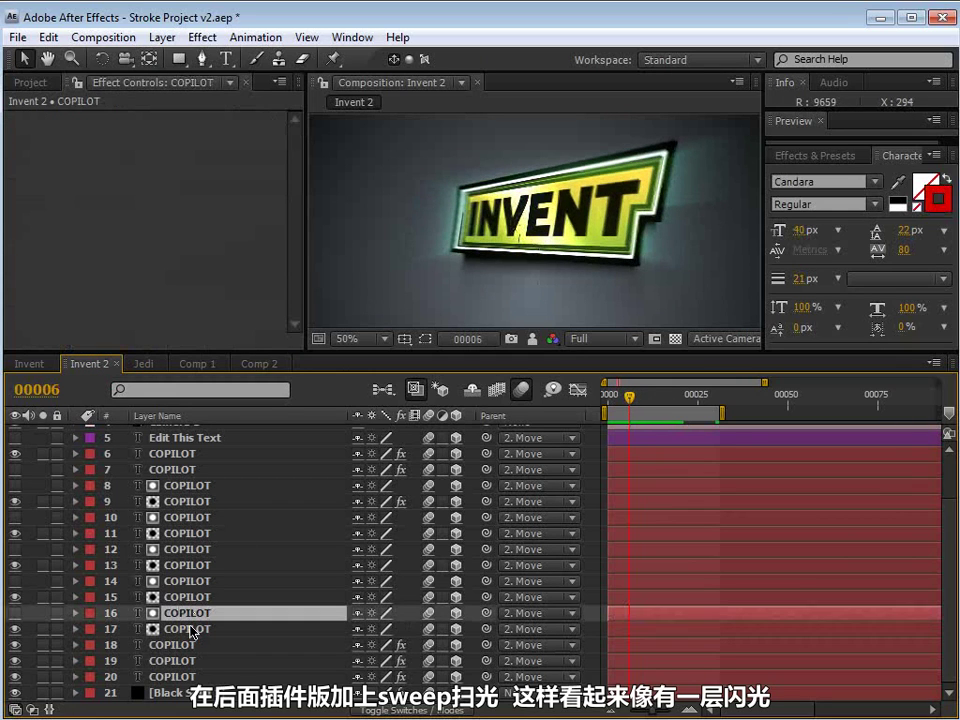
key(ctrl+Up)
key(ctrl+Up)
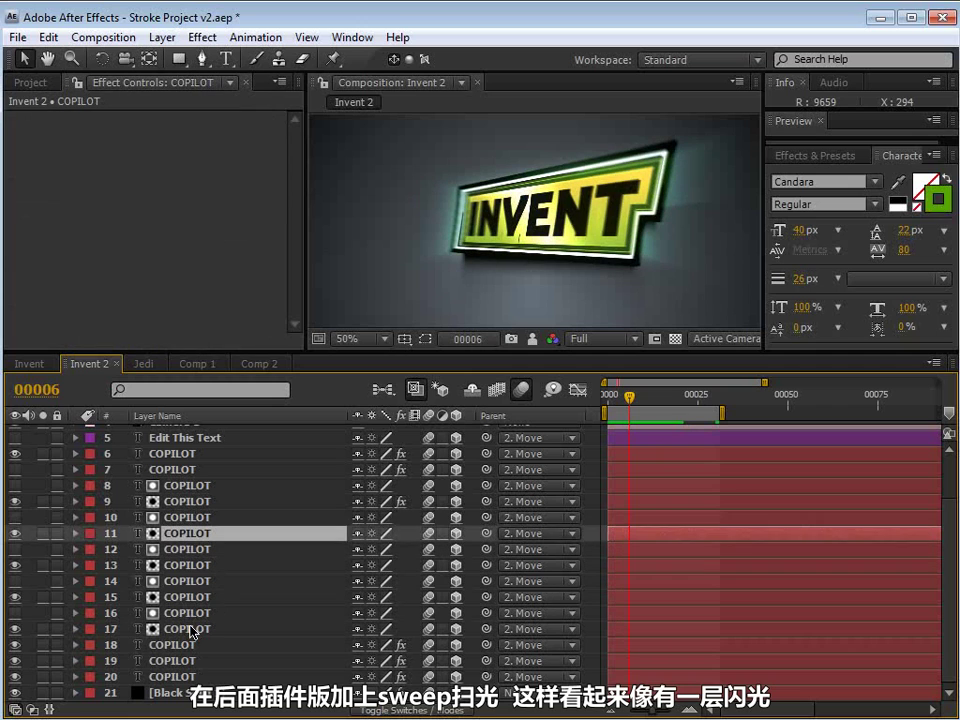
click(178, 645)
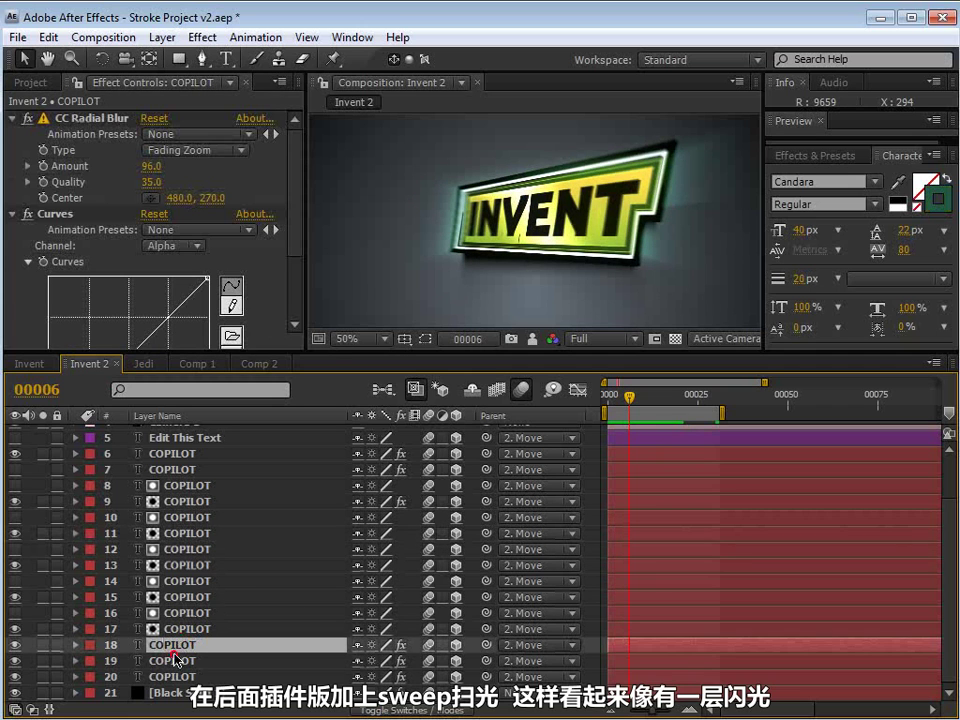
Solo COPILOT layer 9 in Invent 2, reveal its CC Light Sweep keyframes, and scrub the first frames to examine the sweep.
click(110, 501)
click(43, 501)
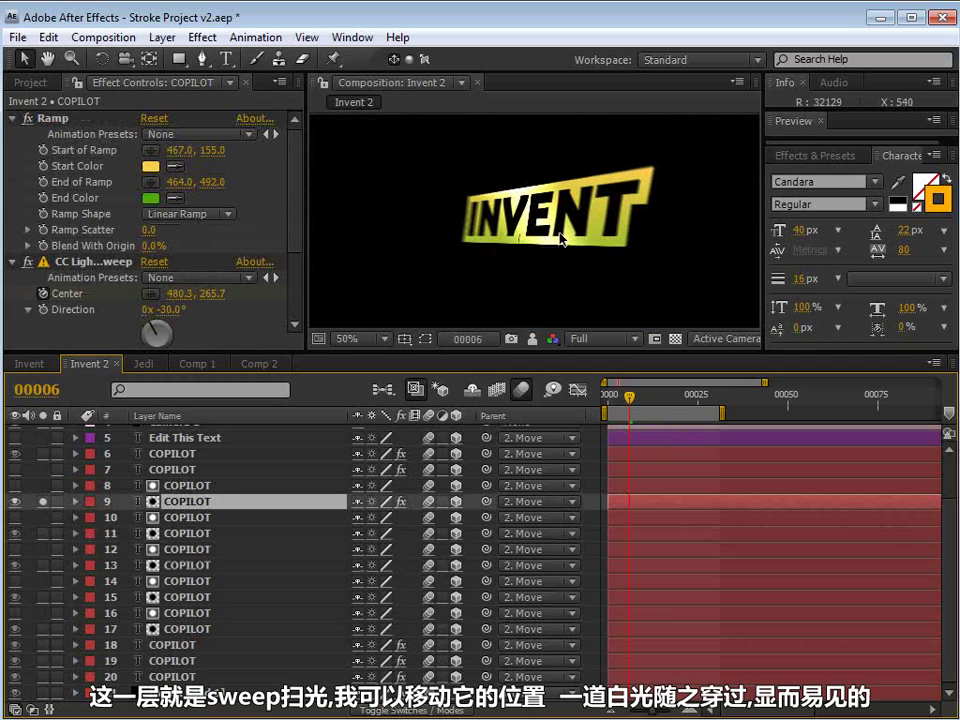
click(70, 262)
key(u)
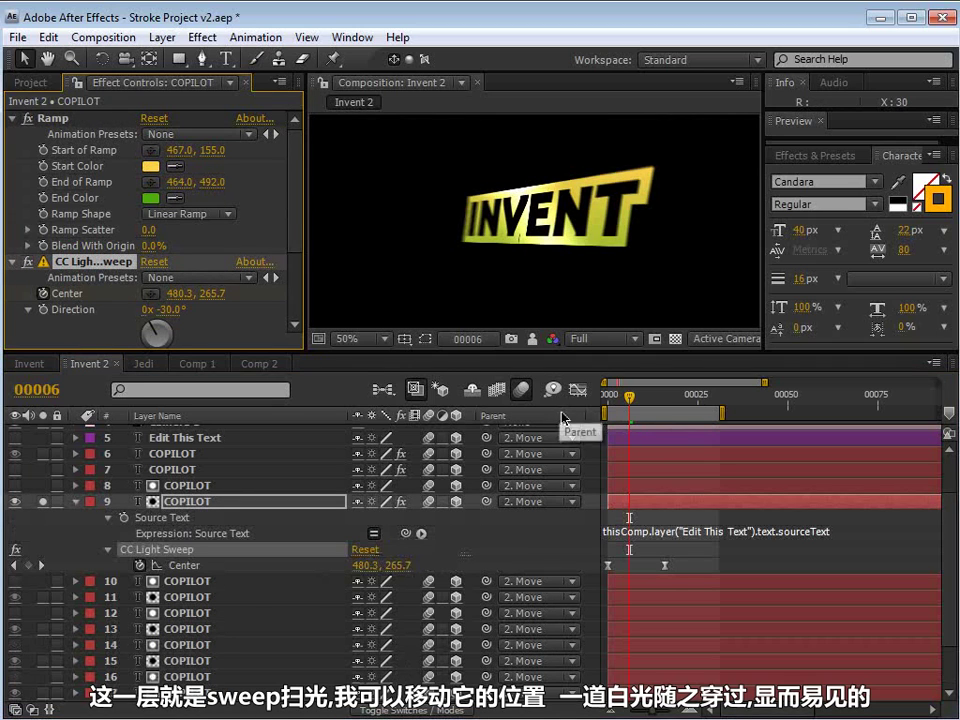
click(616, 396)
mouse_move(623, 413)
mouse_down()
mouse_move(646, 414)
mouse_move(627, 424)
mouse_move(640, 420)
mouse_up()
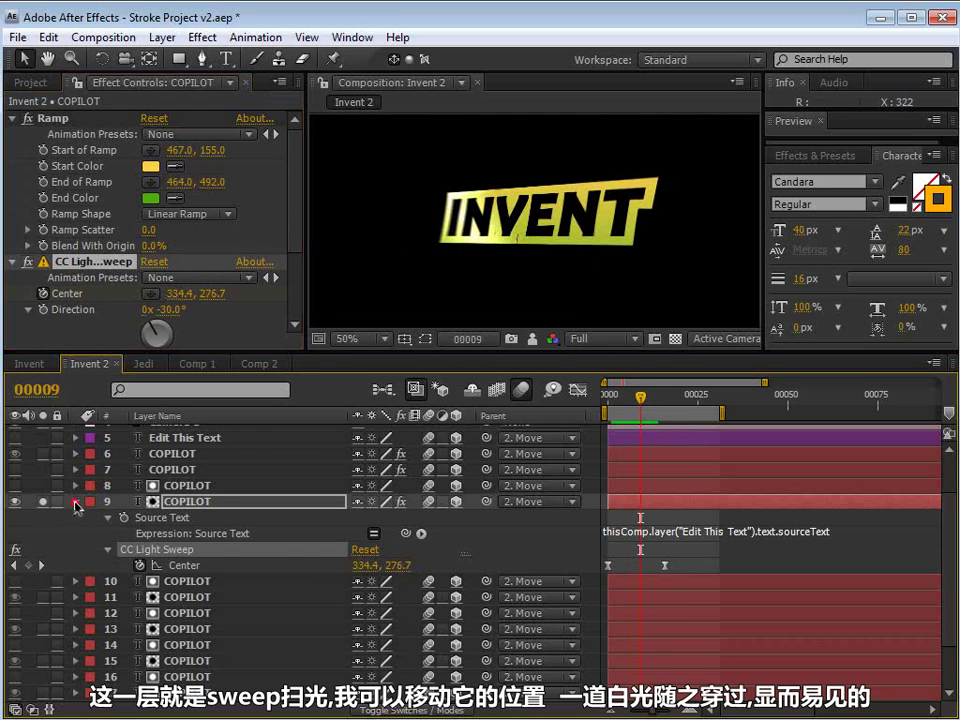
Examine the dots and faint outer stroke of the Jedi composition's title, enlarged and in the normal layout.
click(143, 363)
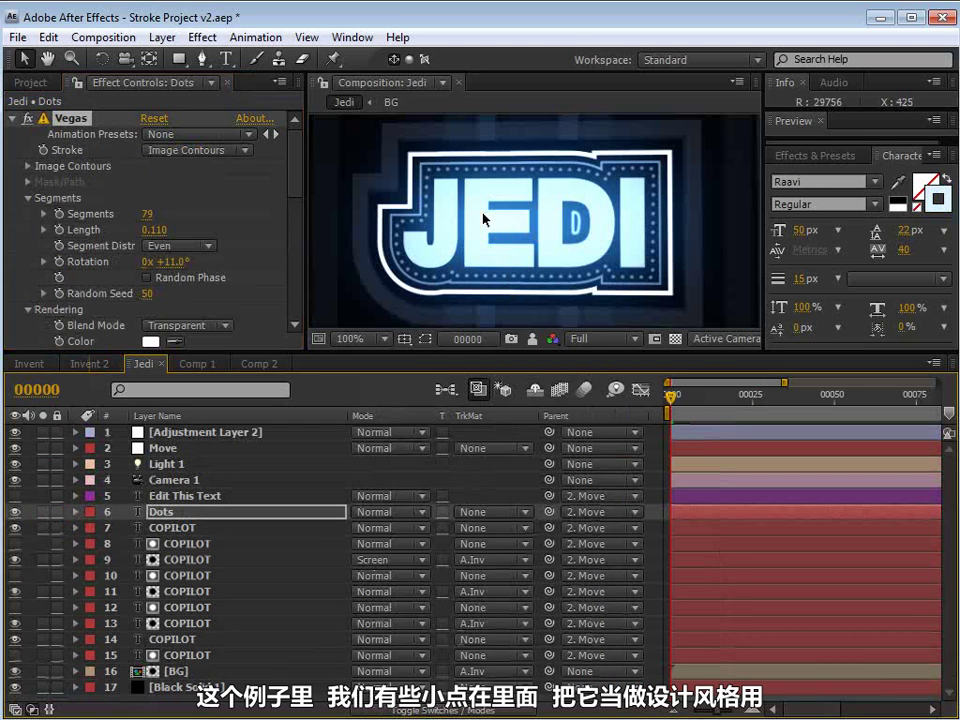
key(grave)
scroll(440, 318, up, 1)
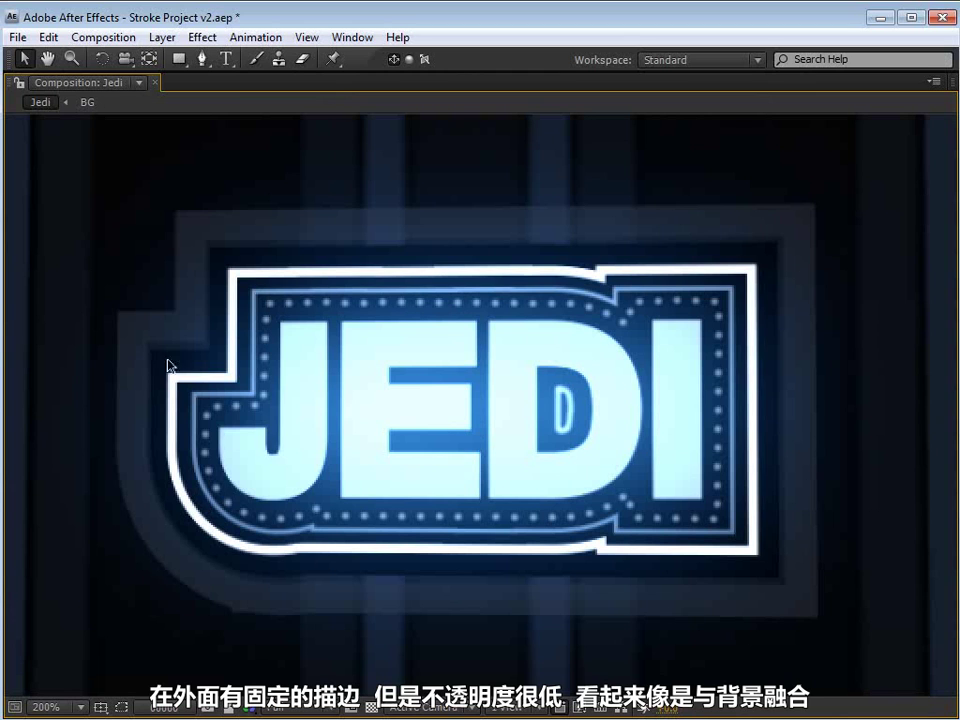
key(grave)
scroll(440, 195, down, 1)
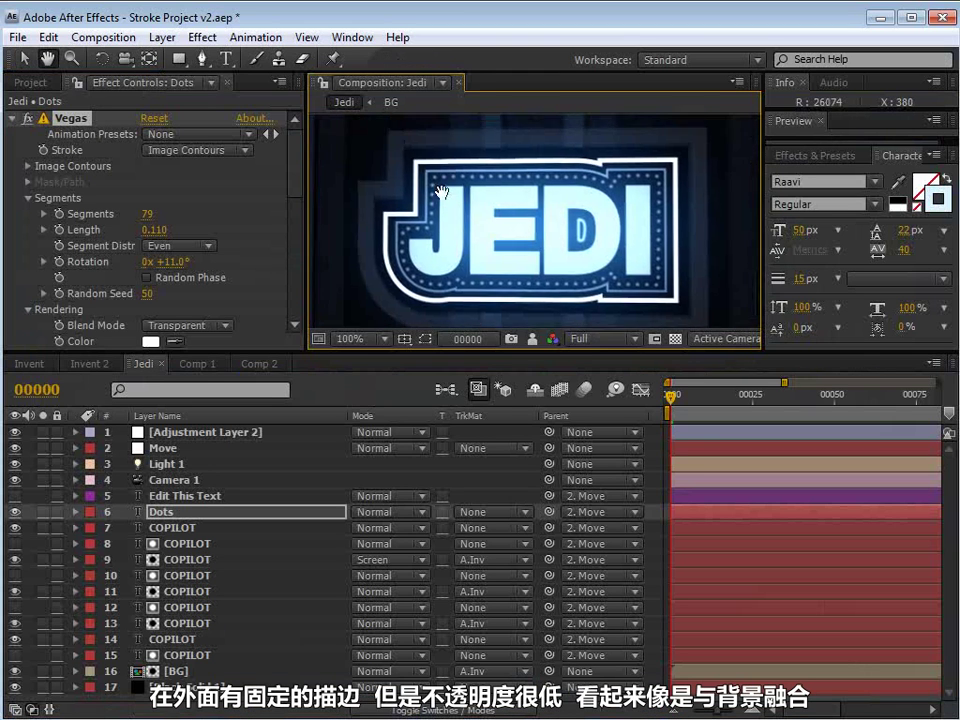
scroll(579, 204, down, 1)
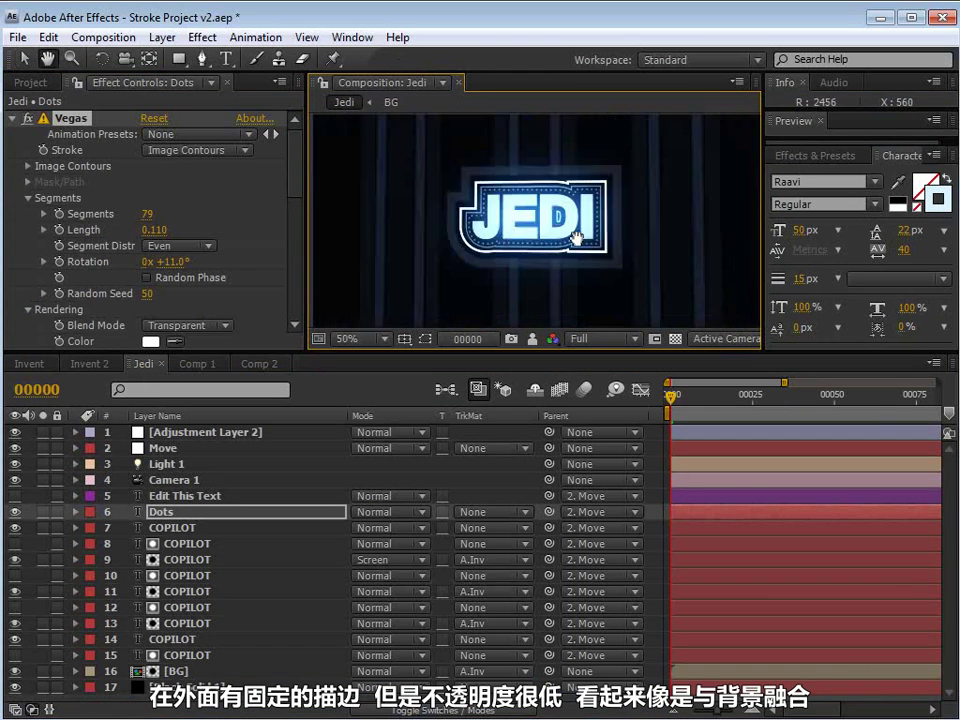
key(v)
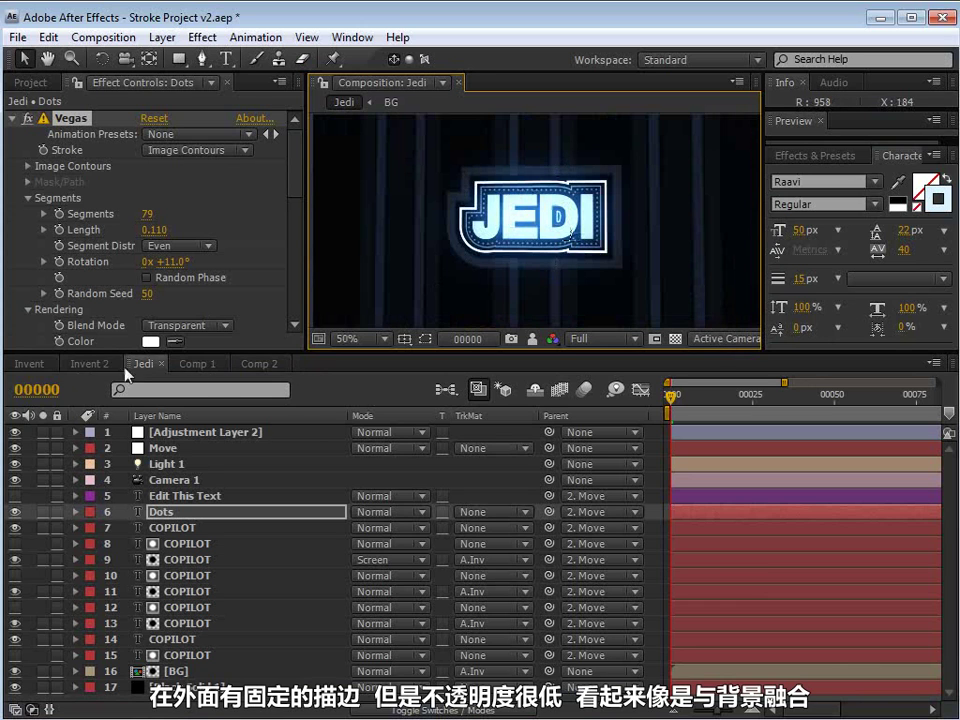
Examine the RENDER title in Comp 1 at full-window size and in the normal layout.
click(197, 364)
key(grave)
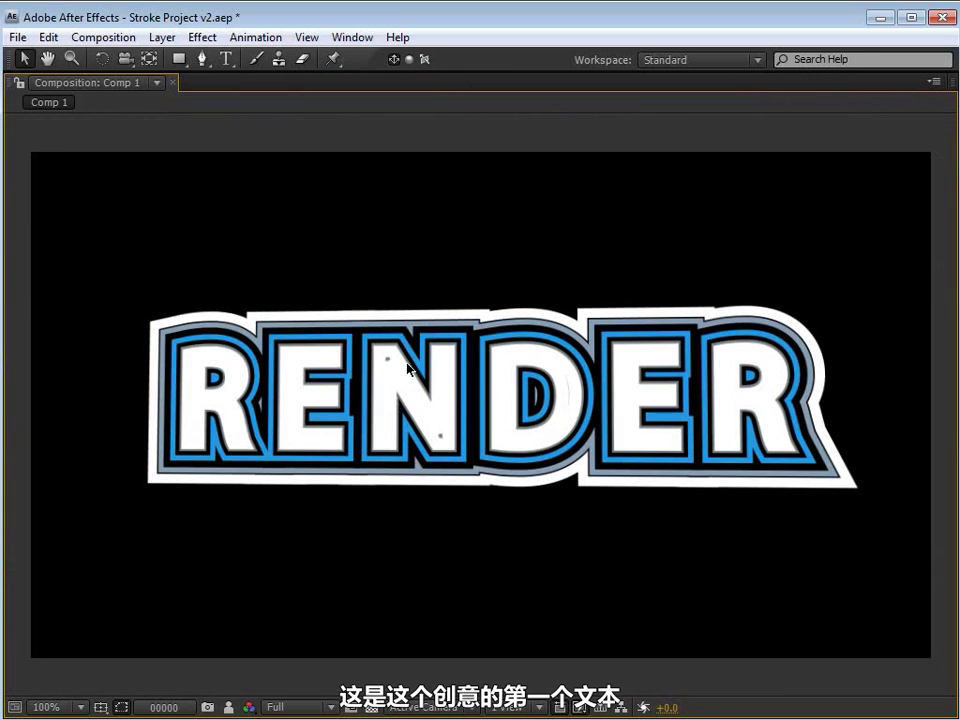
key(grave)
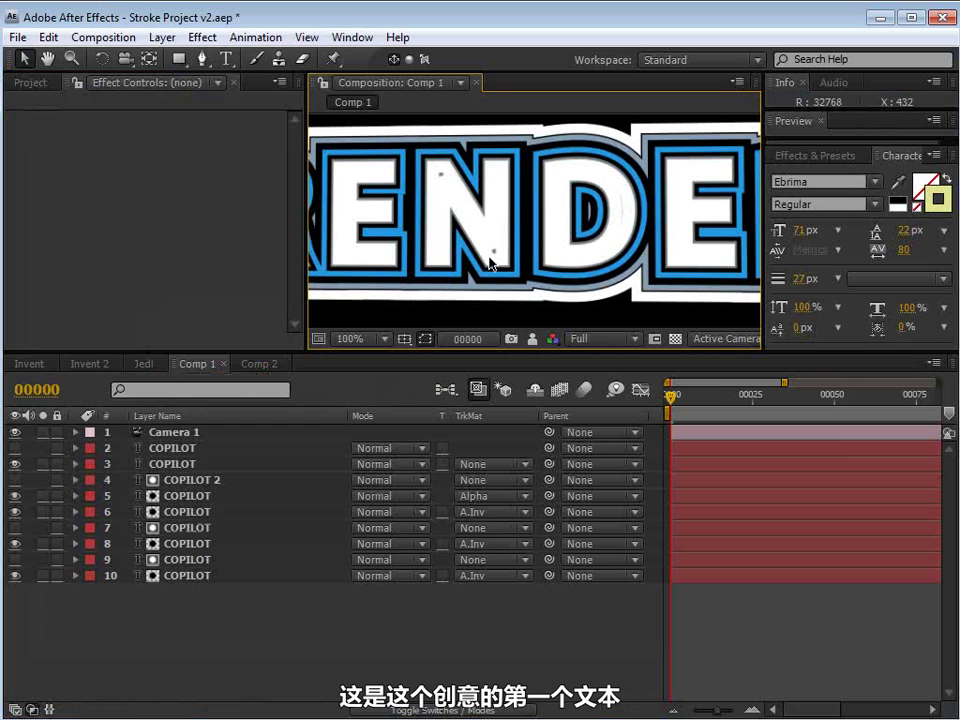
scroll(492, 260, down, 1)
scroll(489, 266, up, 1)
key(grave)
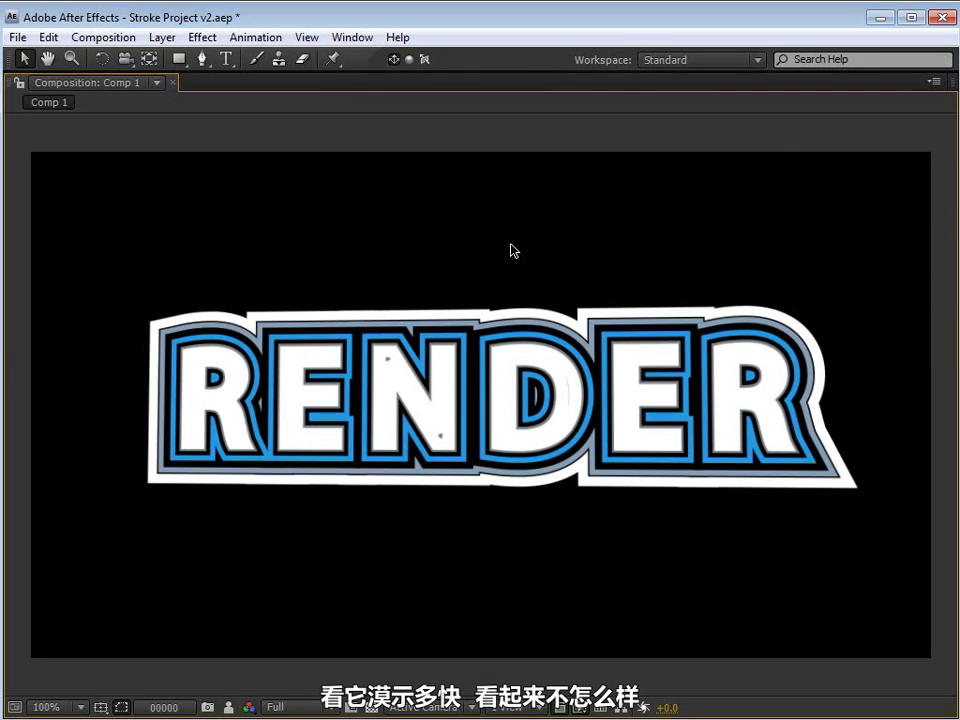
key(grave)
scroll(491, 253, down, 1)
Revisit the Jedi and Invent 2 compositions, and scrub Invent 2's timeline to view its title animation.
click(144, 364)
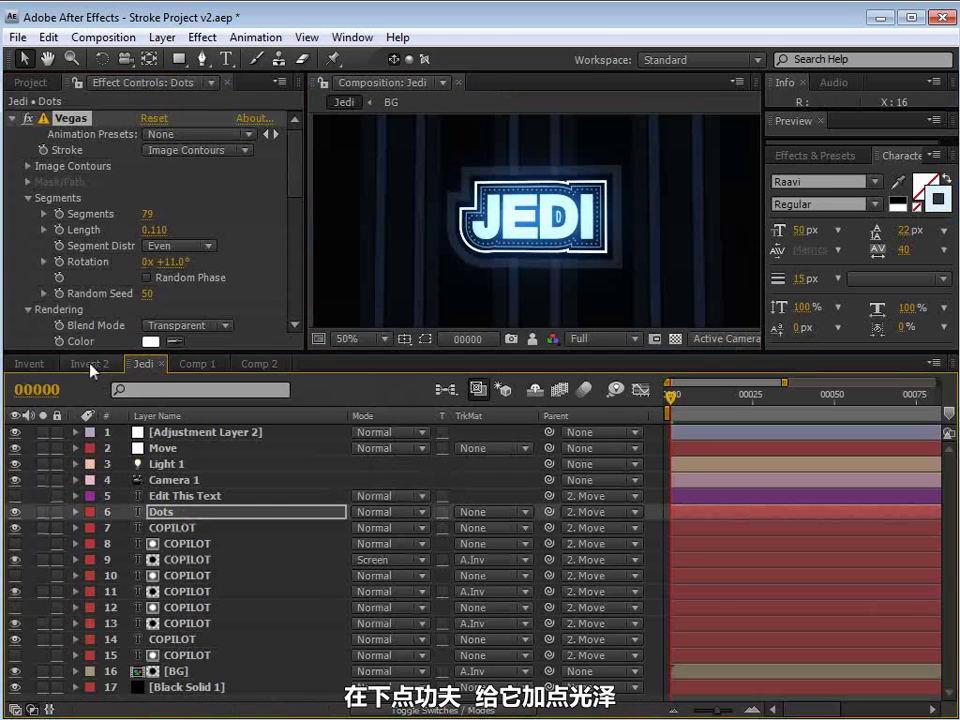
click(89, 364)
drag(651, 405, 677, 405)
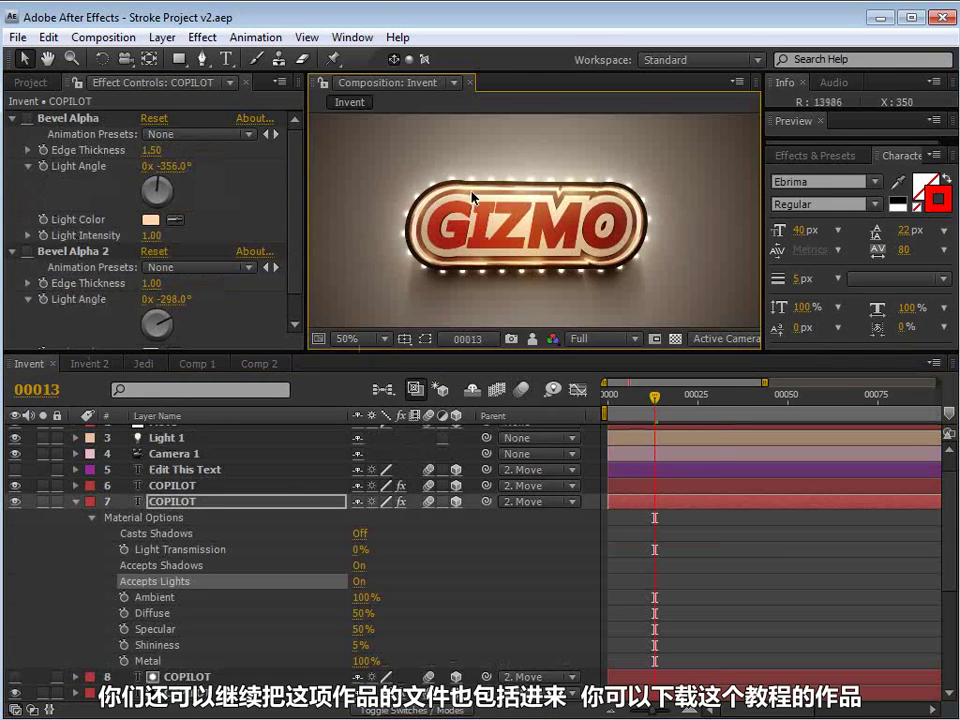
Collapse COPILOT layer 7's properties in the Invent composition and examine the GIZMO title.
click(77, 503)
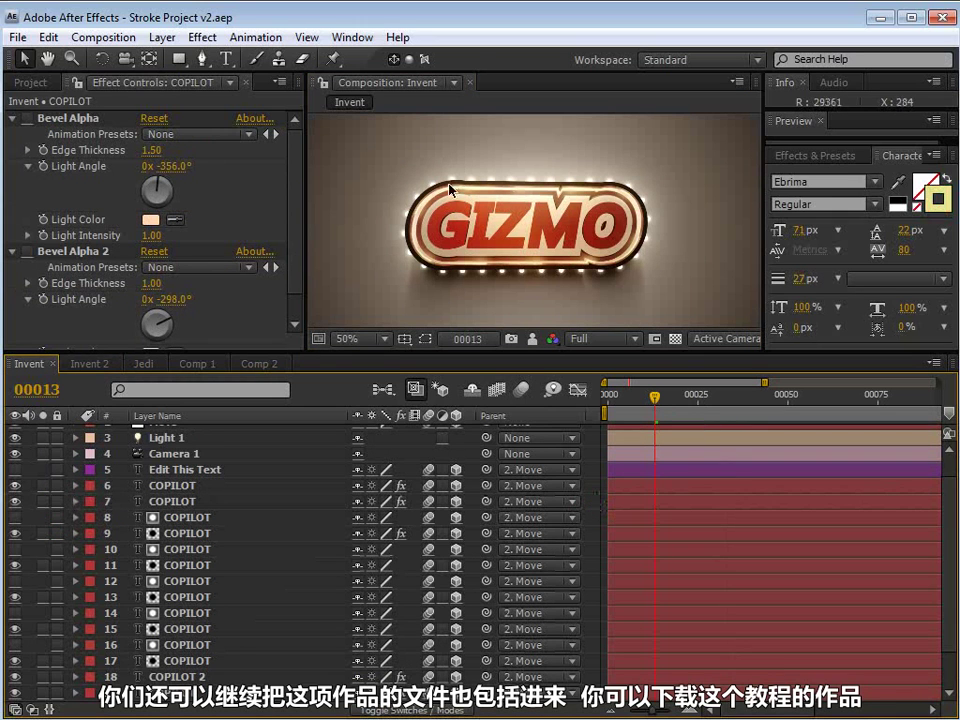
scroll(553, 221, up, 2)
scroll(553, 221, down, 2)
click(89, 363)
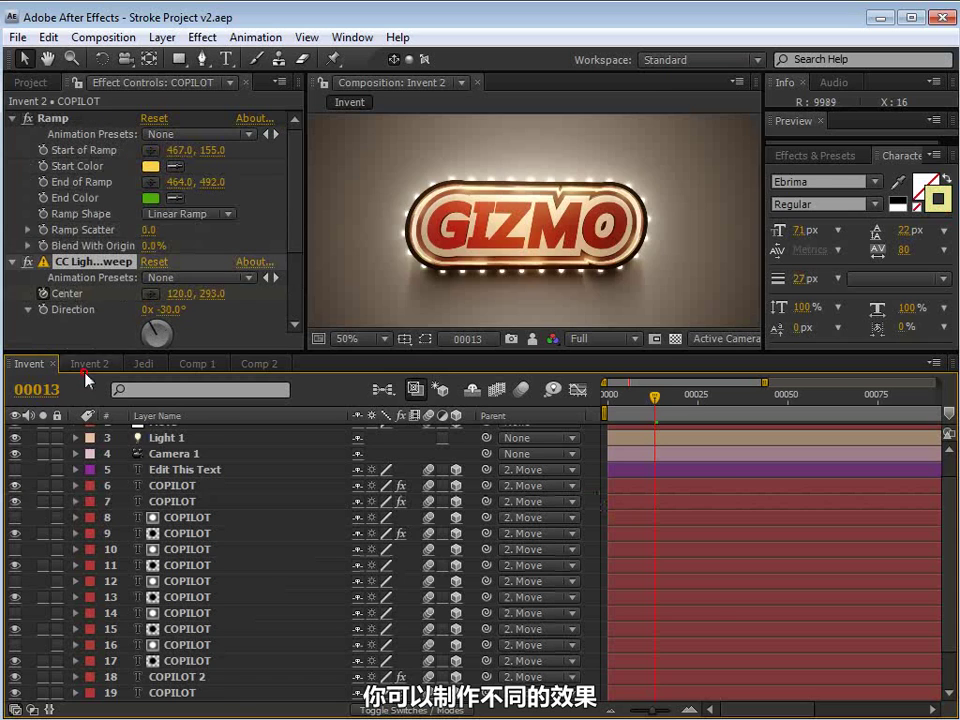
click(29, 363)
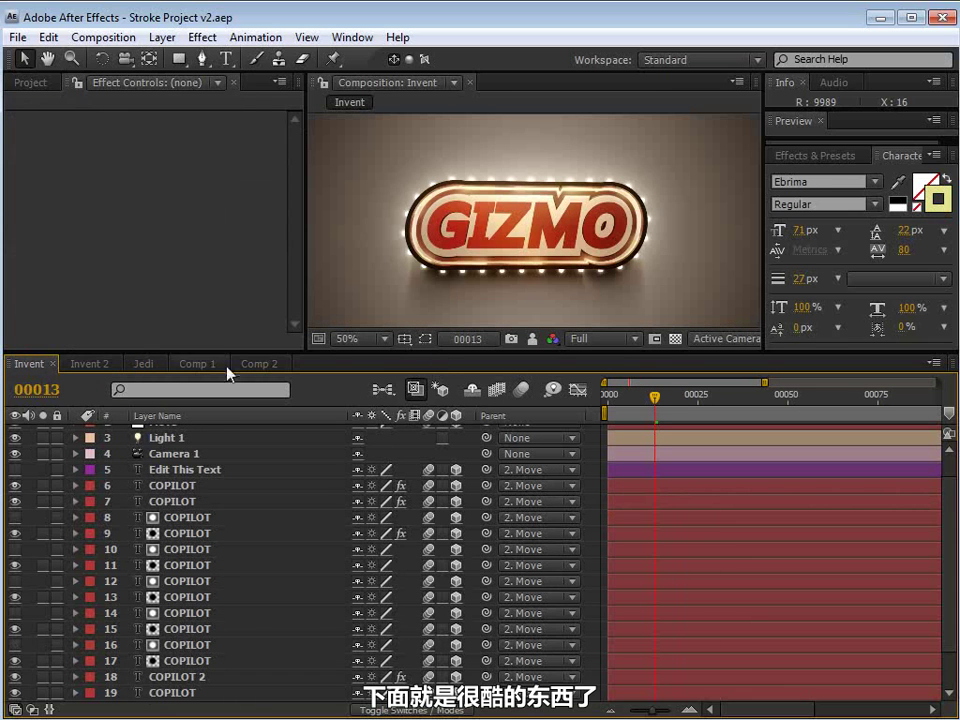
Replace the text of the Invent composition's Edit This Text layer with ROBOT.
drag(214, 353, 216, 302)
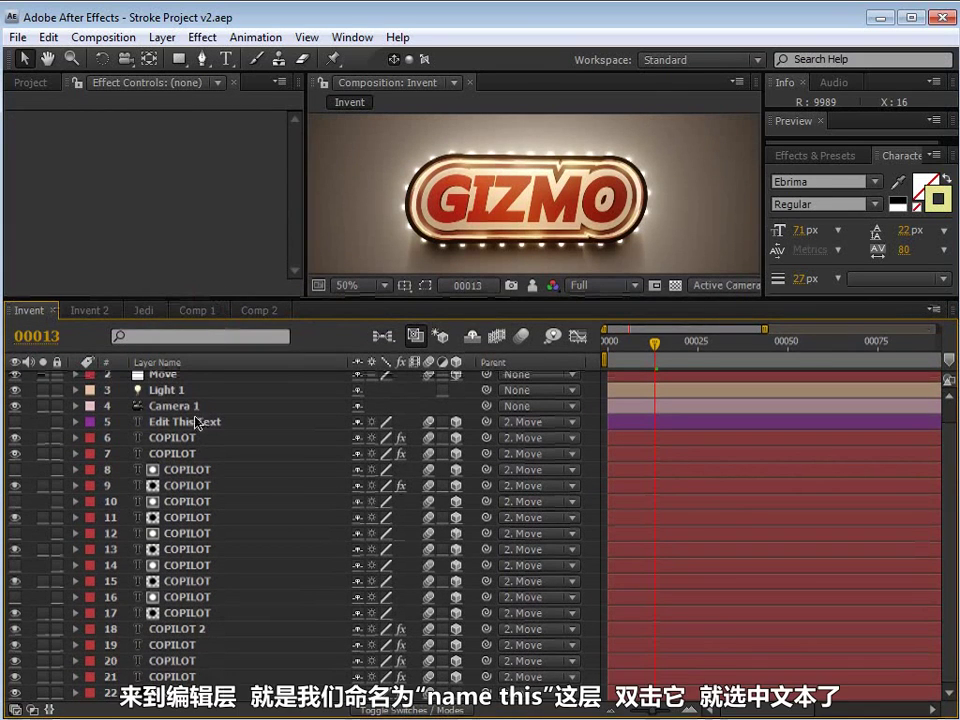
click(192, 423)
click(257, 310)
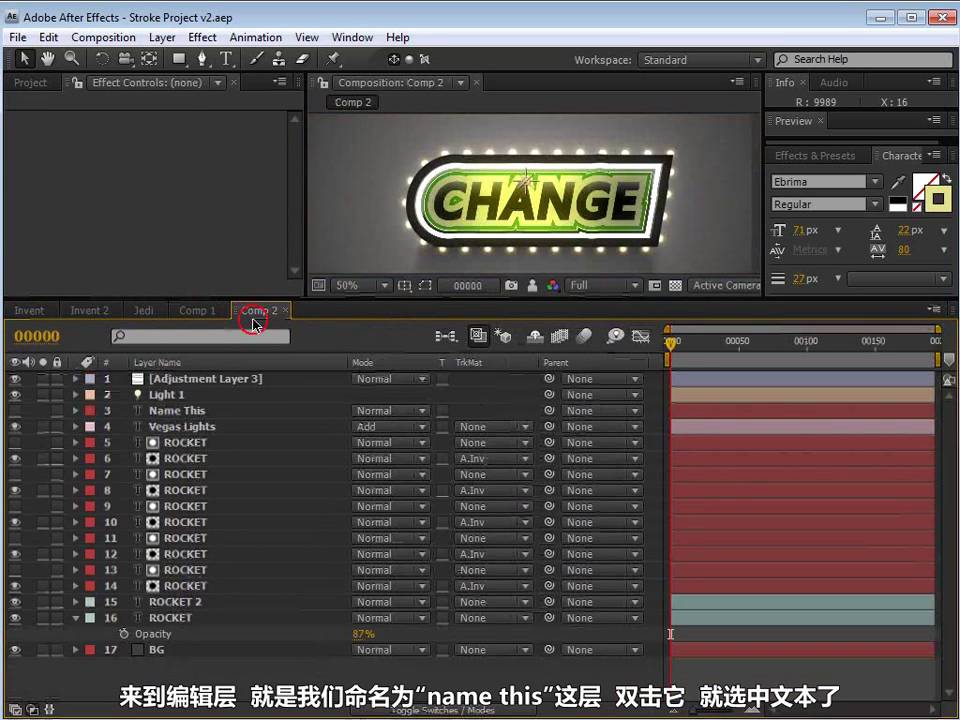
click(162, 410)
click(29, 310)
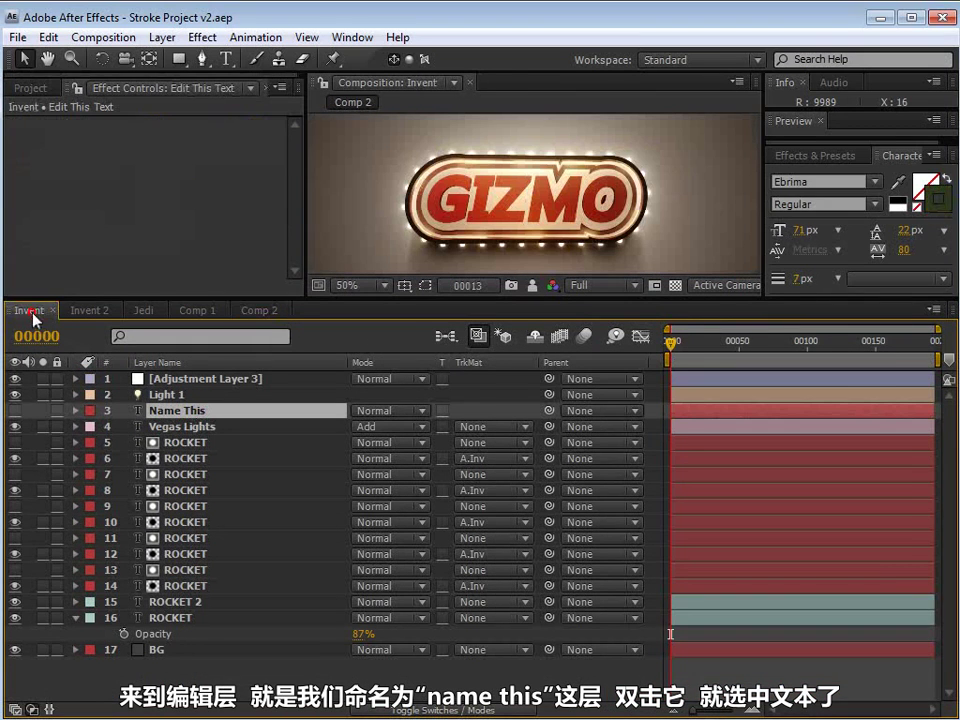
double_click(197, 424)
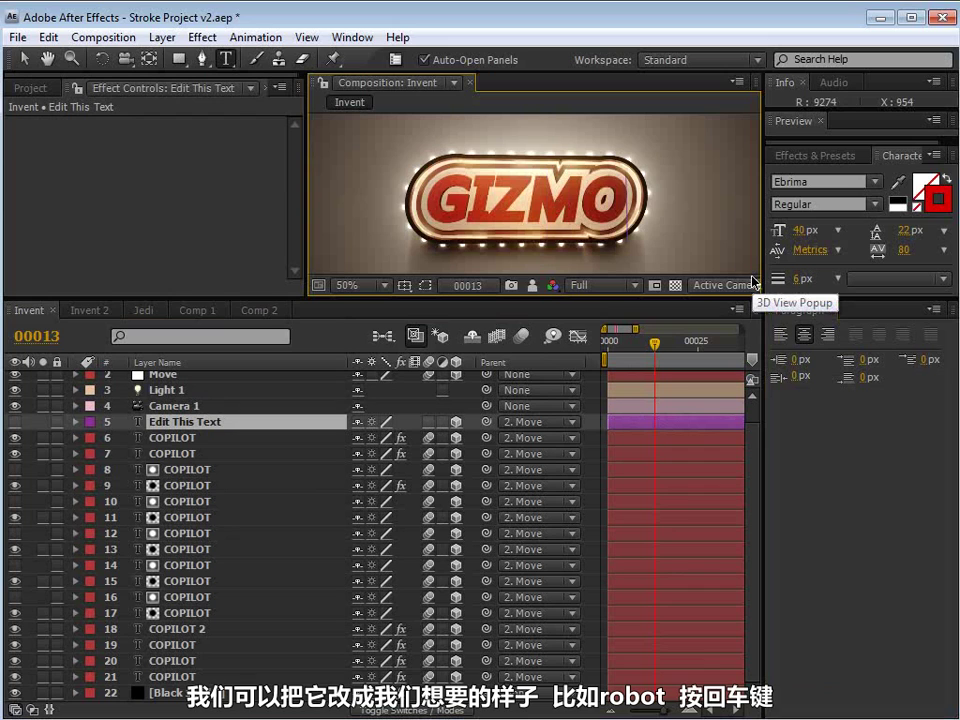
text(ROBOT)
key(Return)
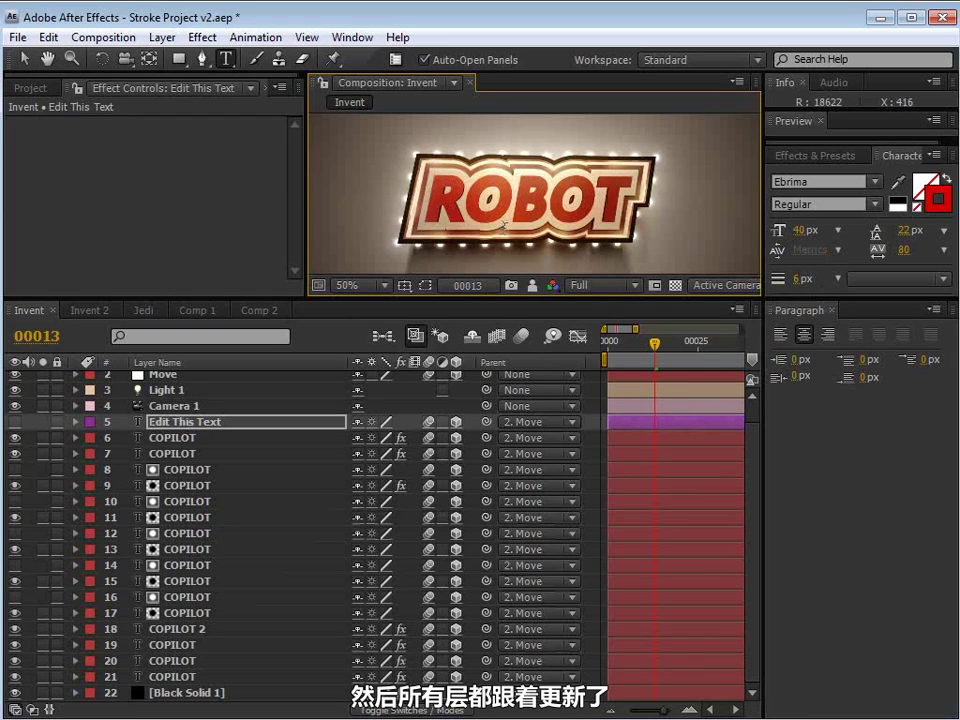
Try successive fonts on all of Invent's text layers, from Edit This Text through layer 21, and settle on Eras Light ITC.
click(183, 406)
click(181, 424)
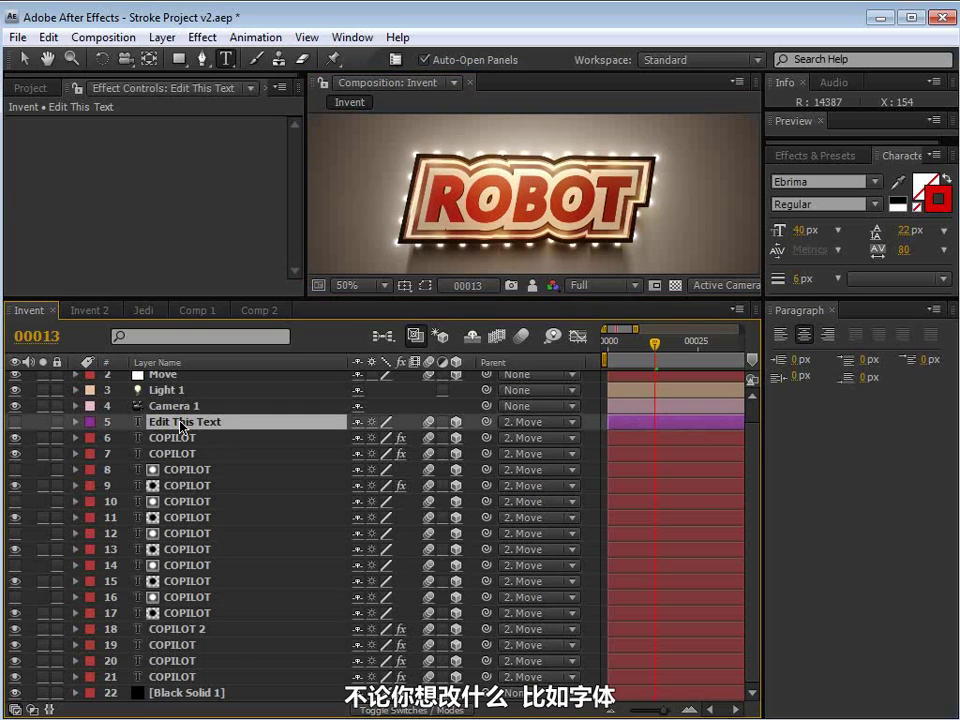
click(160, 438)
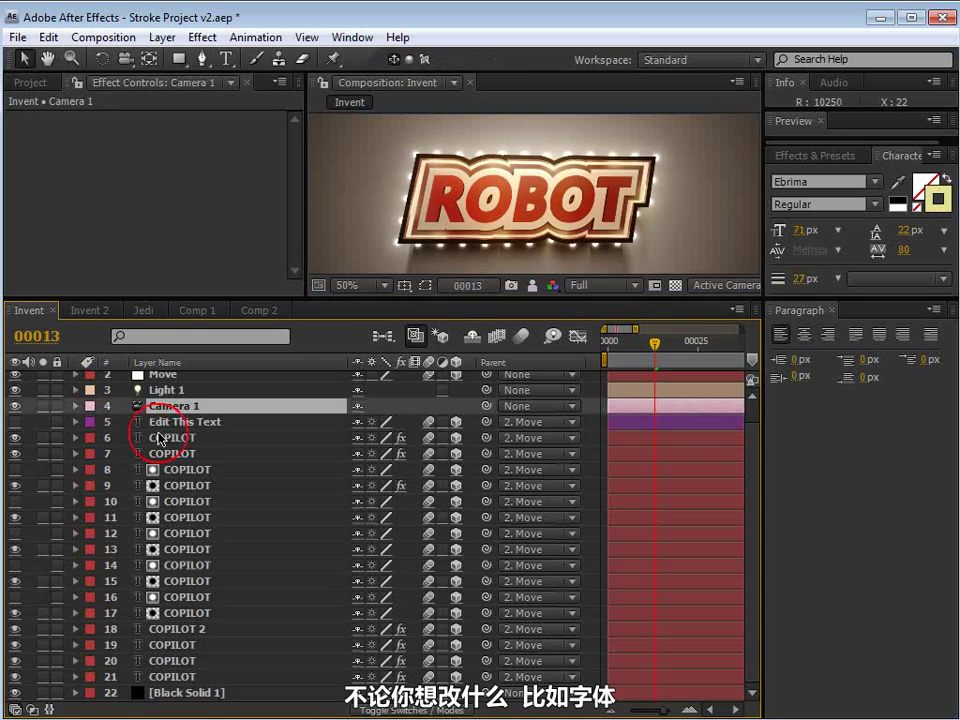
click(157, 422)
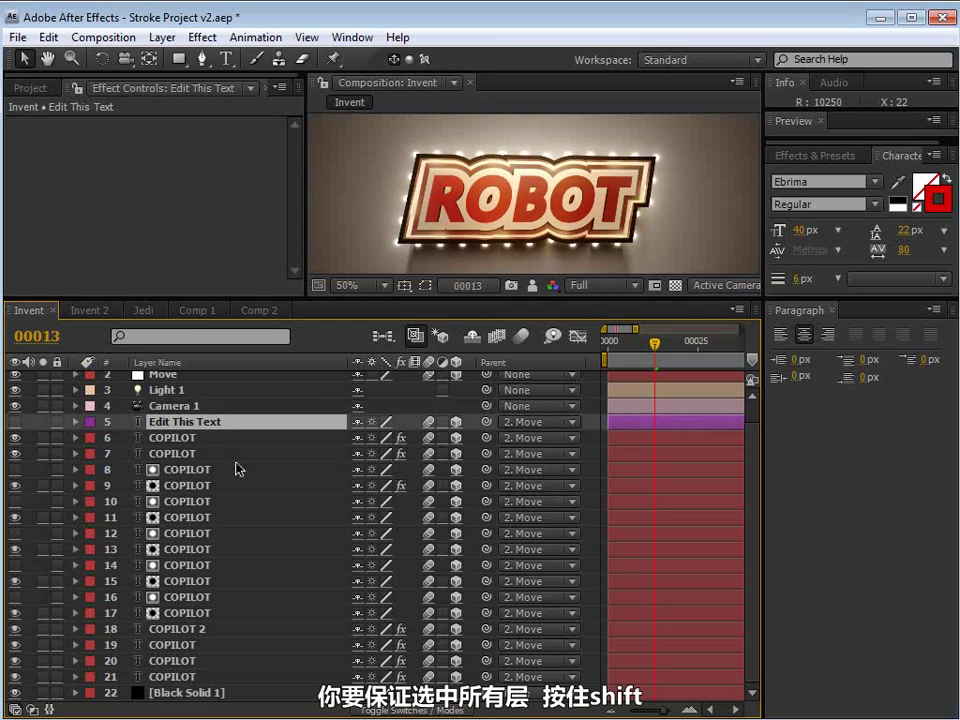
shift+click(184, 676)
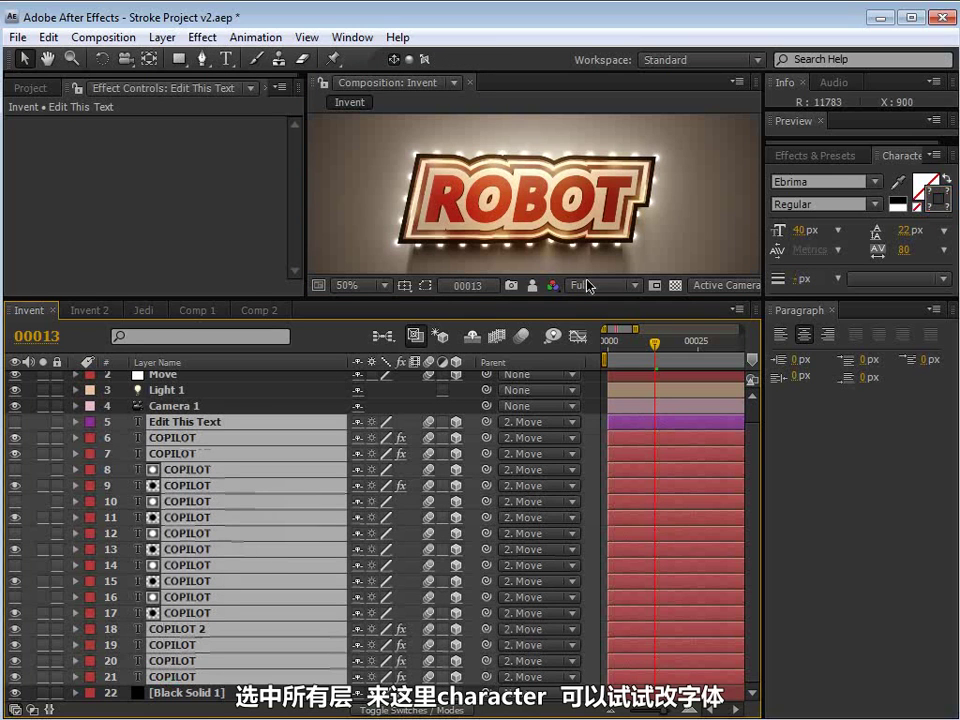
click(793, 185)
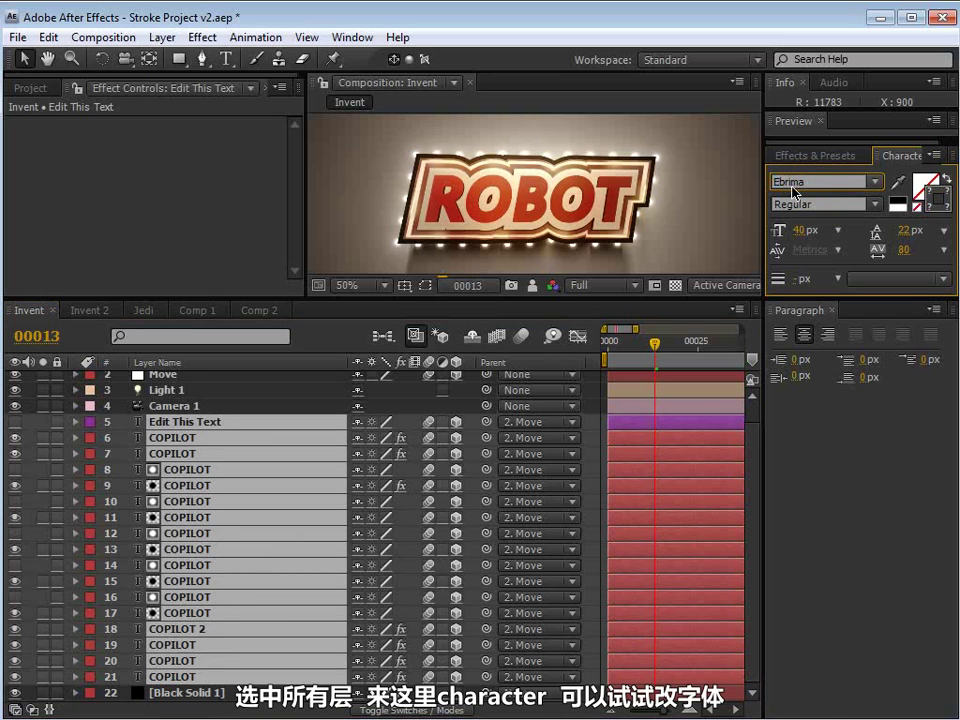
click(793, 190)
key(Down)
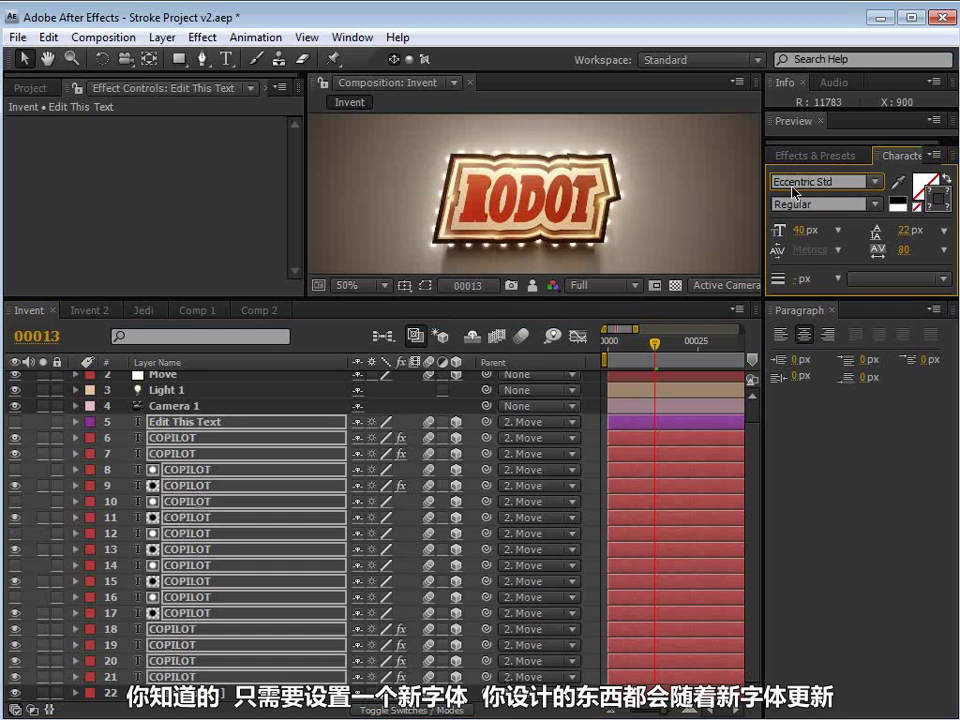
key(Down)
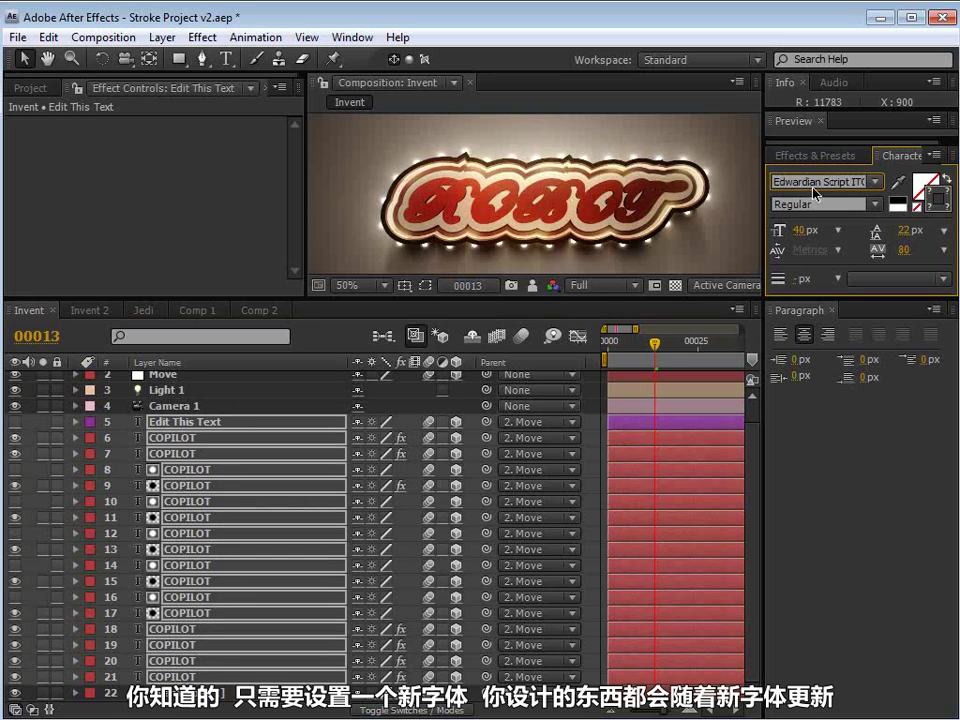
key(Down)
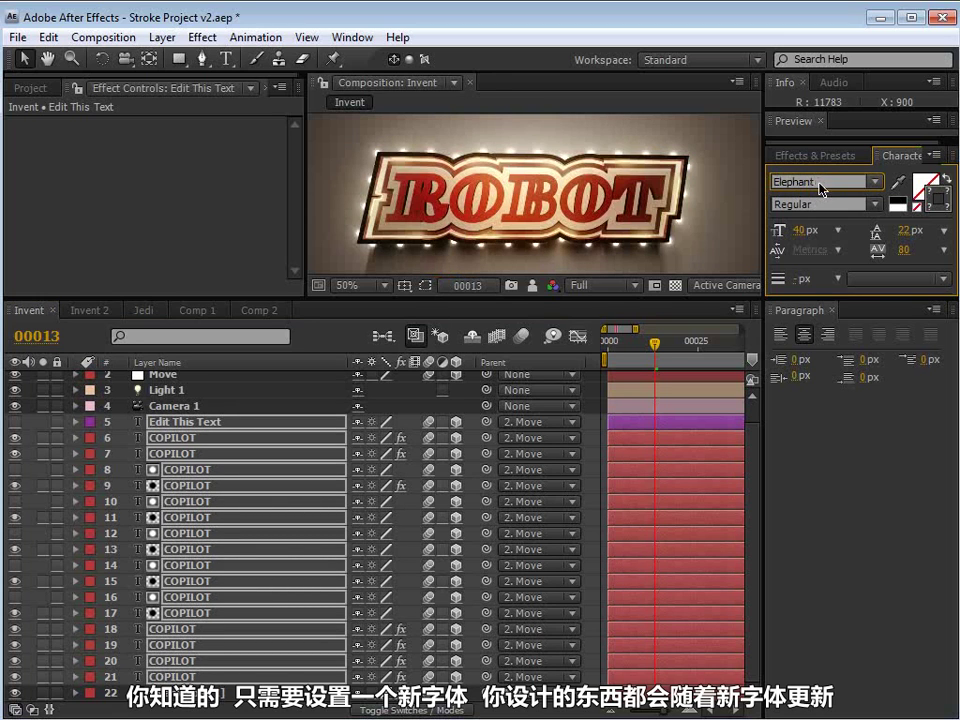
key(Down)
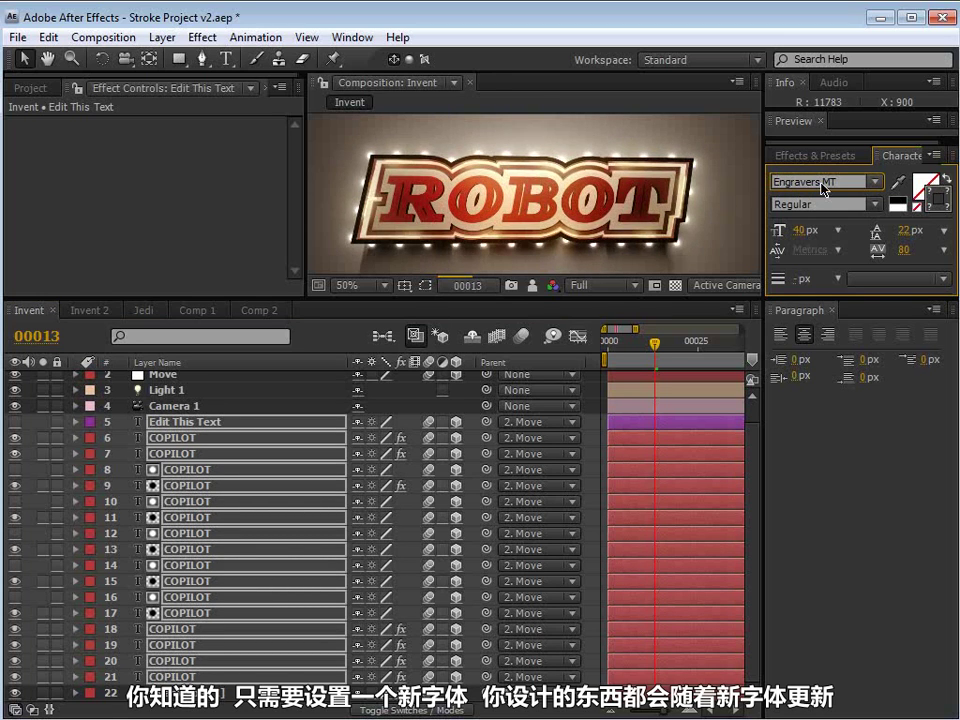
key(Down)
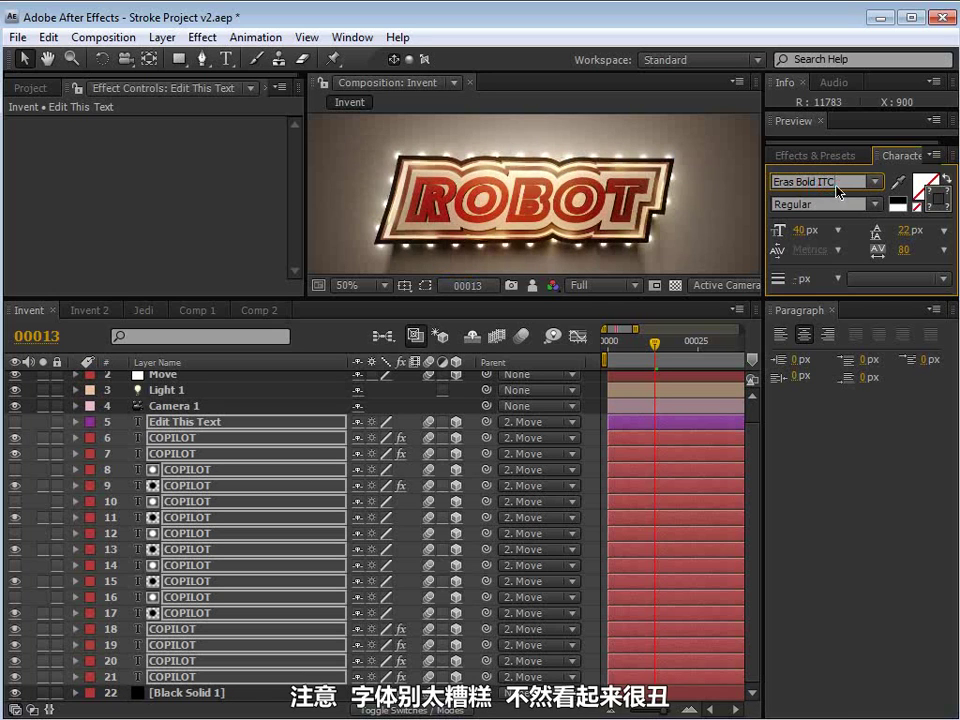
key(Down)
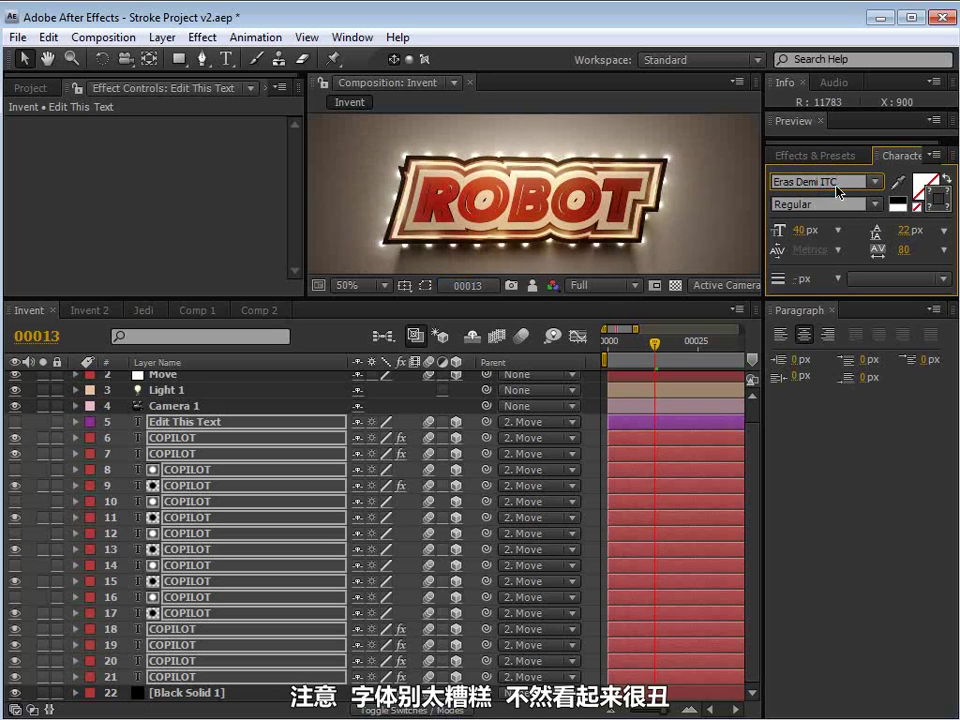
key(Down)
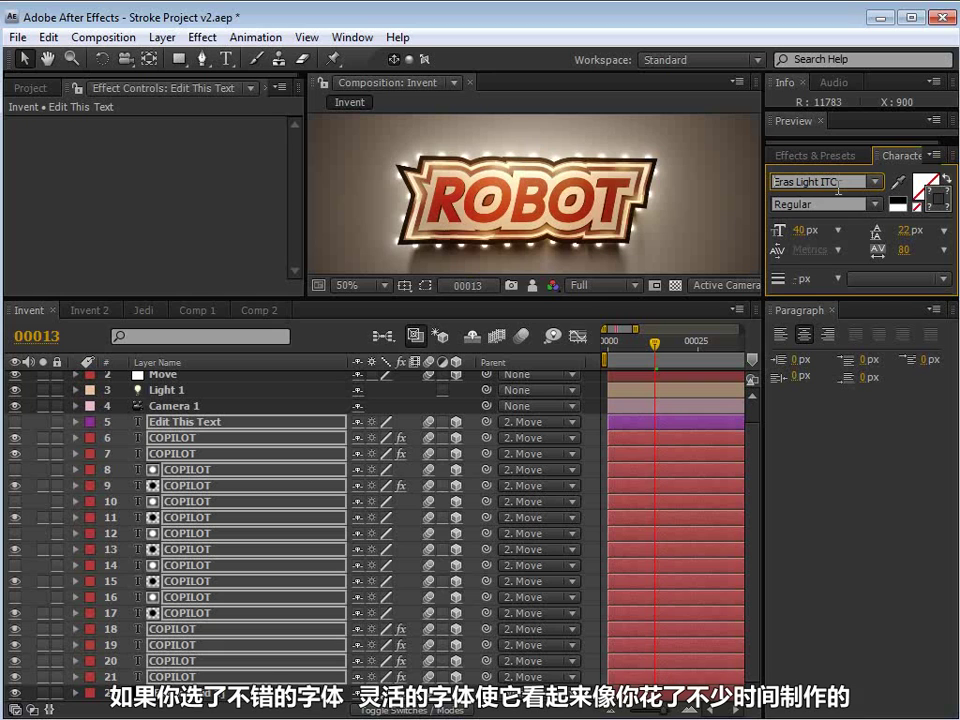
Examine the ROBOT title at 100% in full-window size and in the normal layout, and select only Camera 1.
key(/)
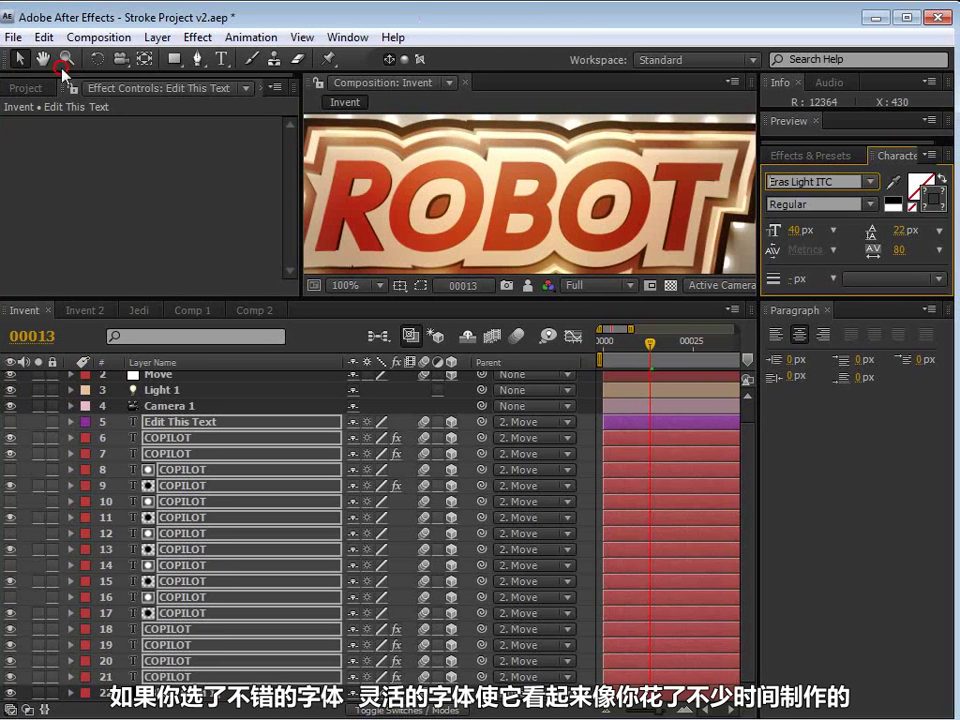
key(grave)
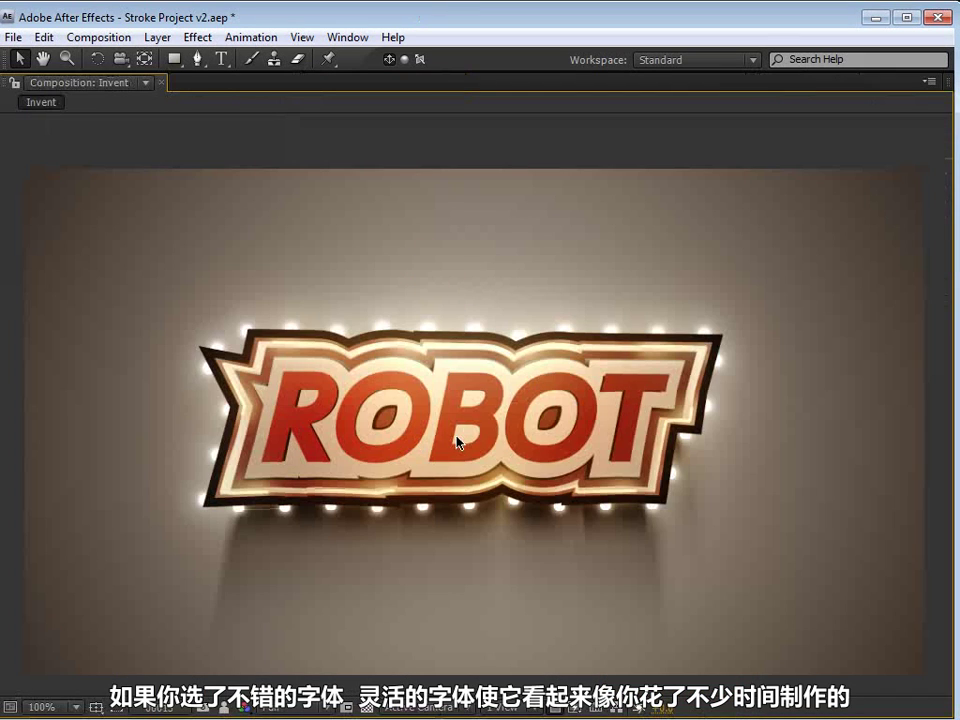
key(grave)
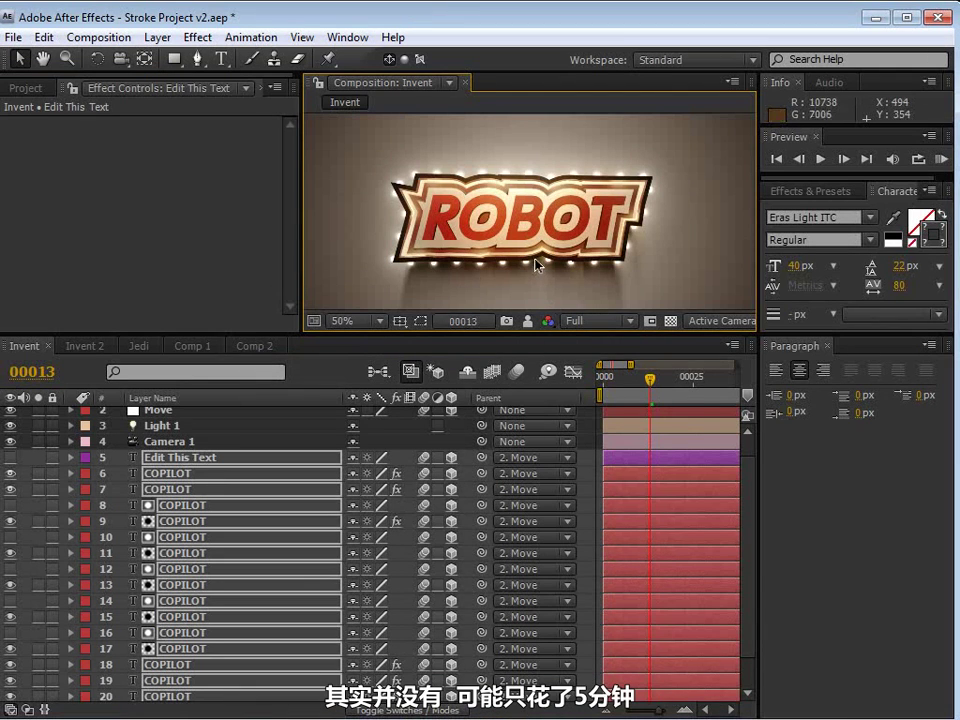
click(201, 443)
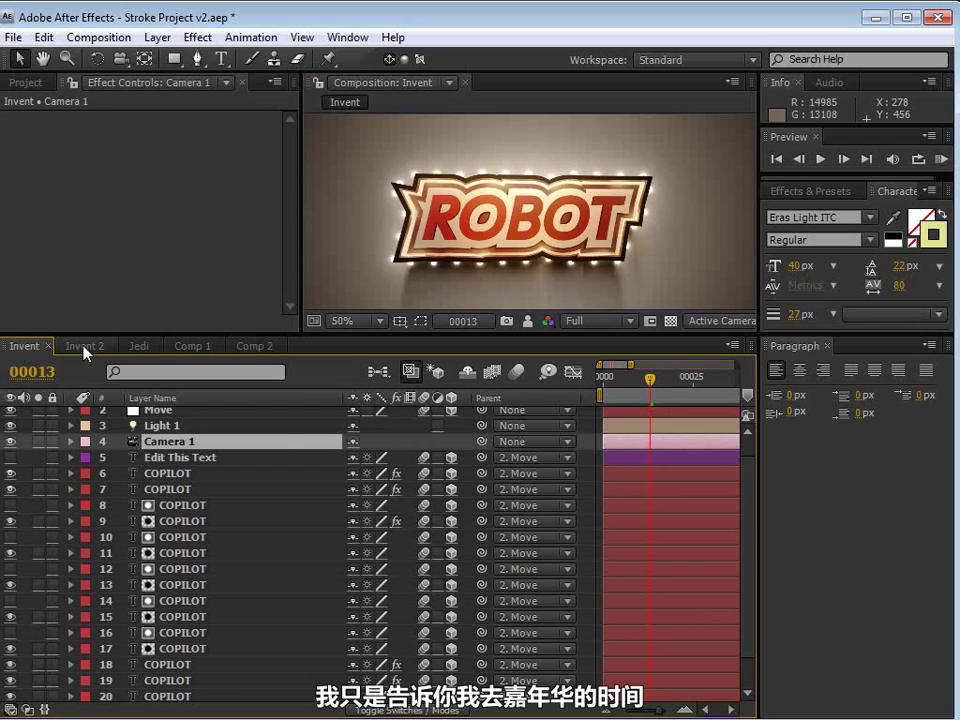
Set the font of Invent 2's text layers, from Edit This Text through layer 20, to Californian FB.
click(84, 348)
click(180, 437)
shift+click(174, 672)
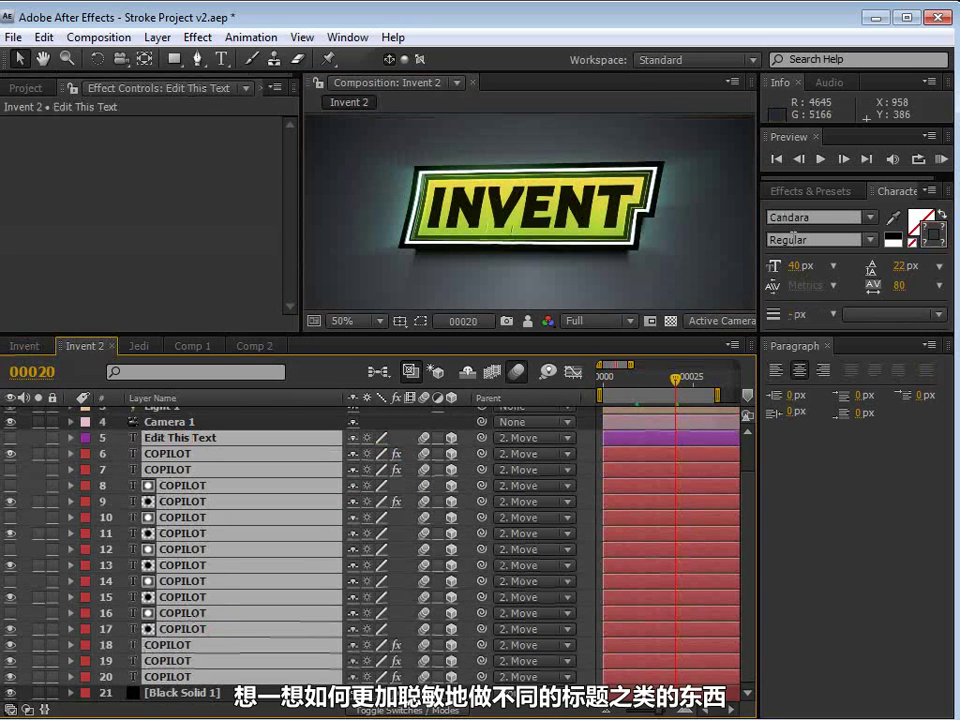
click(798, 216)
key(Up)
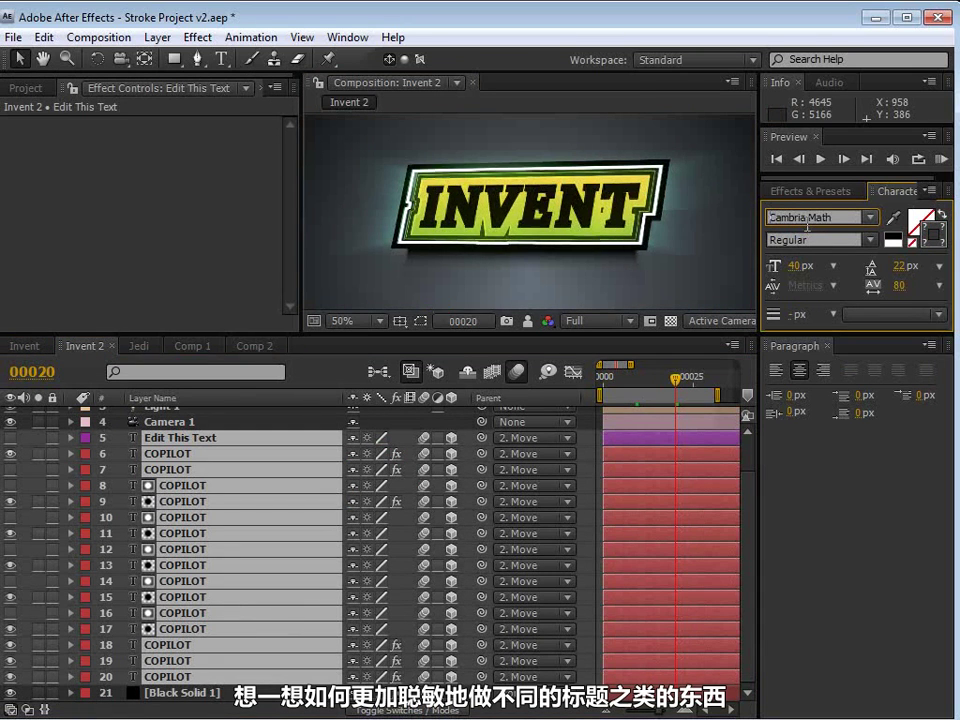
key(Up)
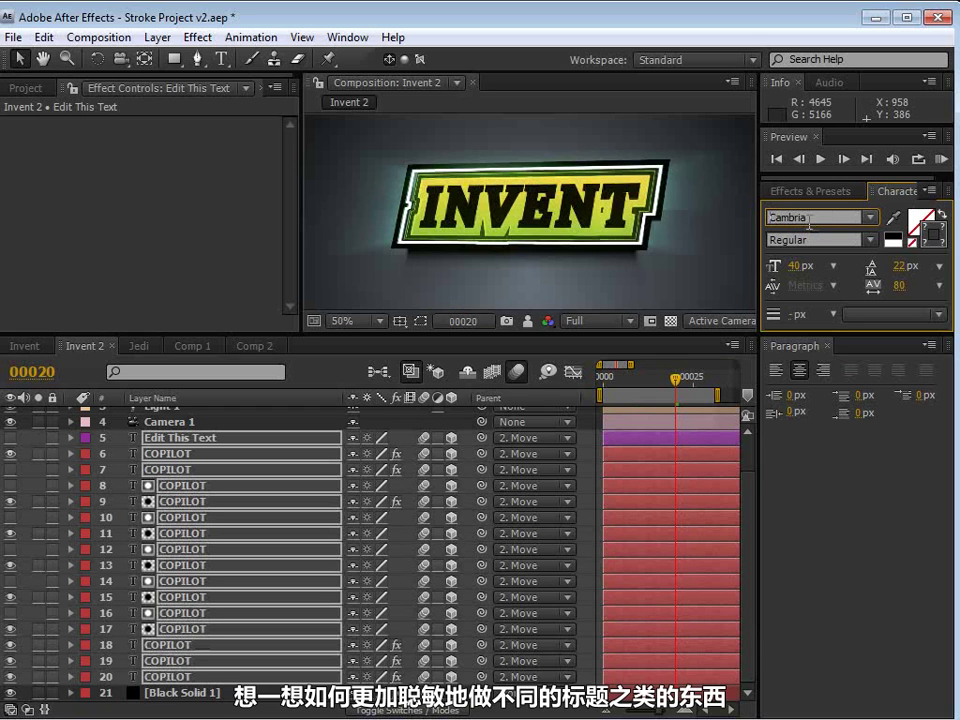
key(Up)
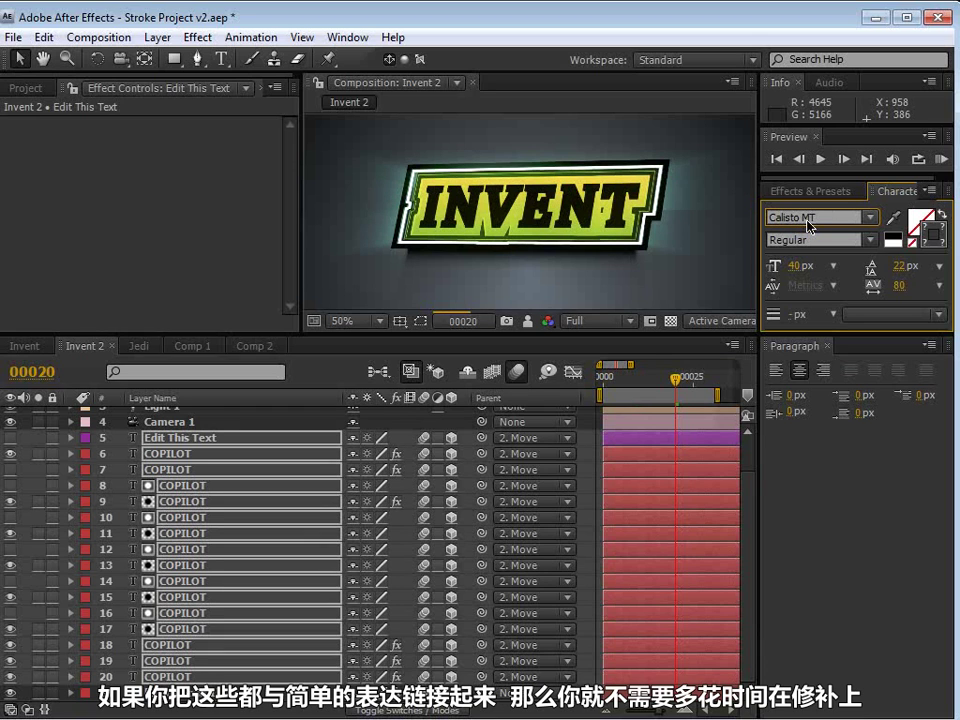
key(Up)
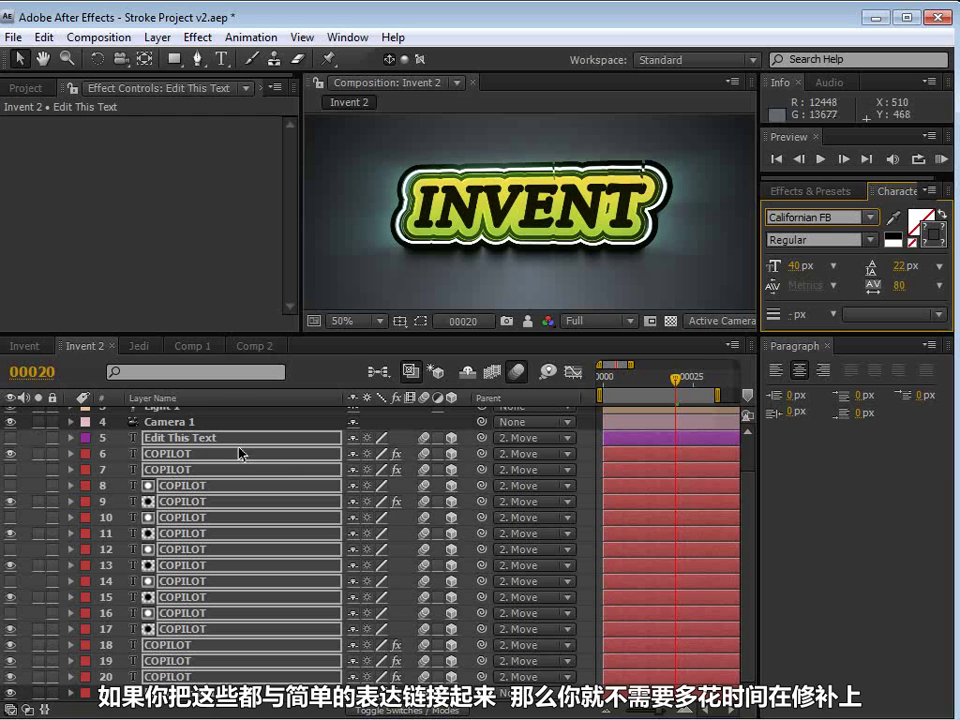
Replace the text of Invent 2's Edit This Text layer with NSYNC.
click(160, 421)
click(172, 438)
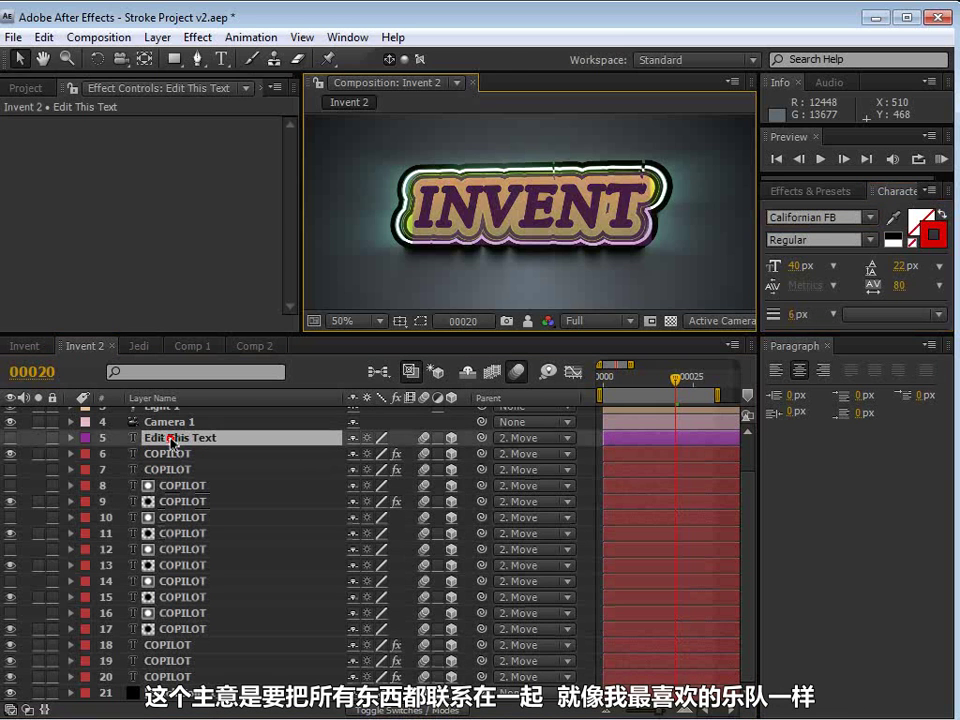
key(ctrl+t)
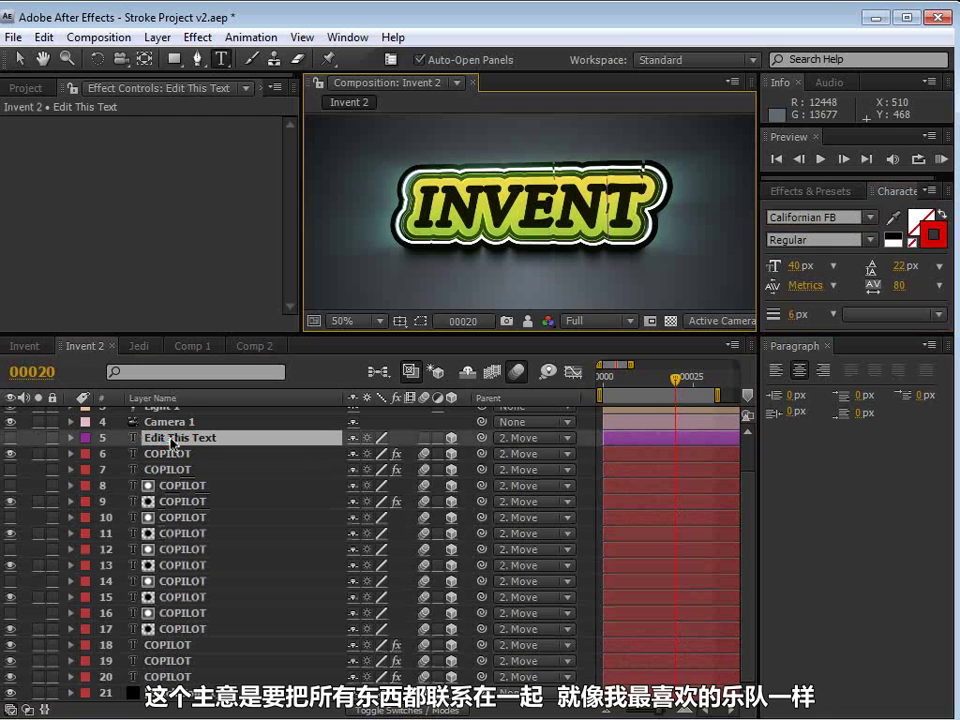
key(Return)
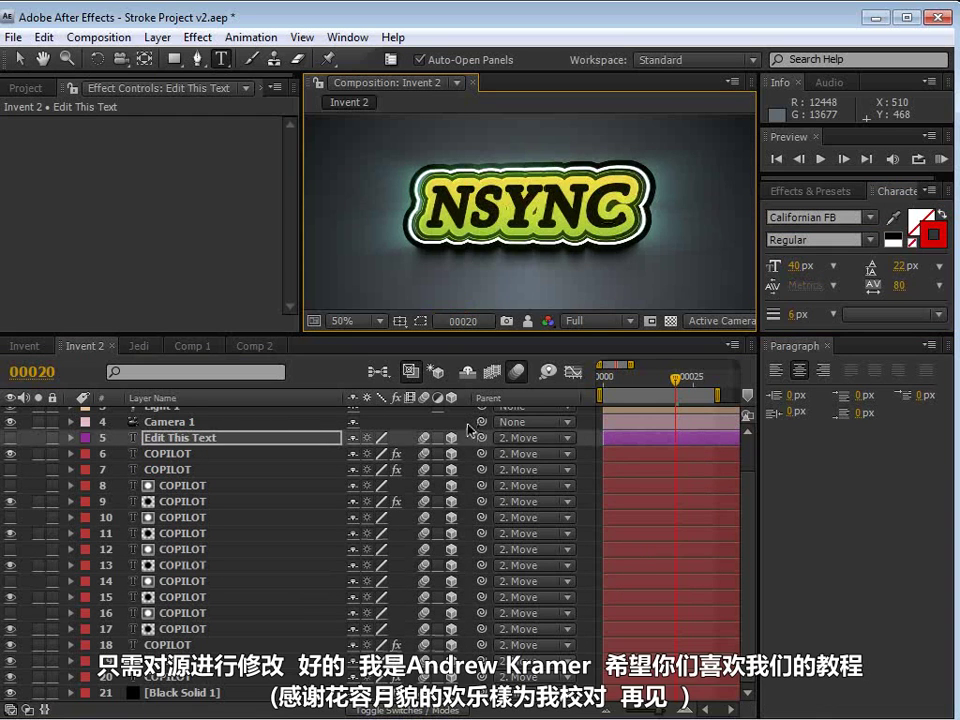
Review the titles in the Jedi and Invent compositions.
click(139, 346)
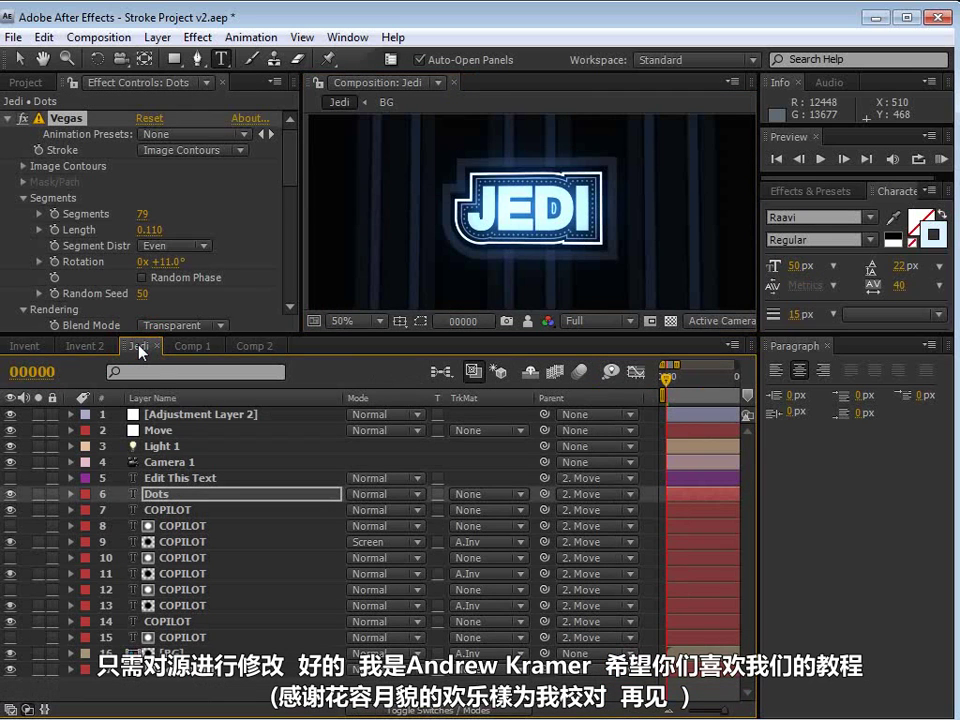
click(22, 346)
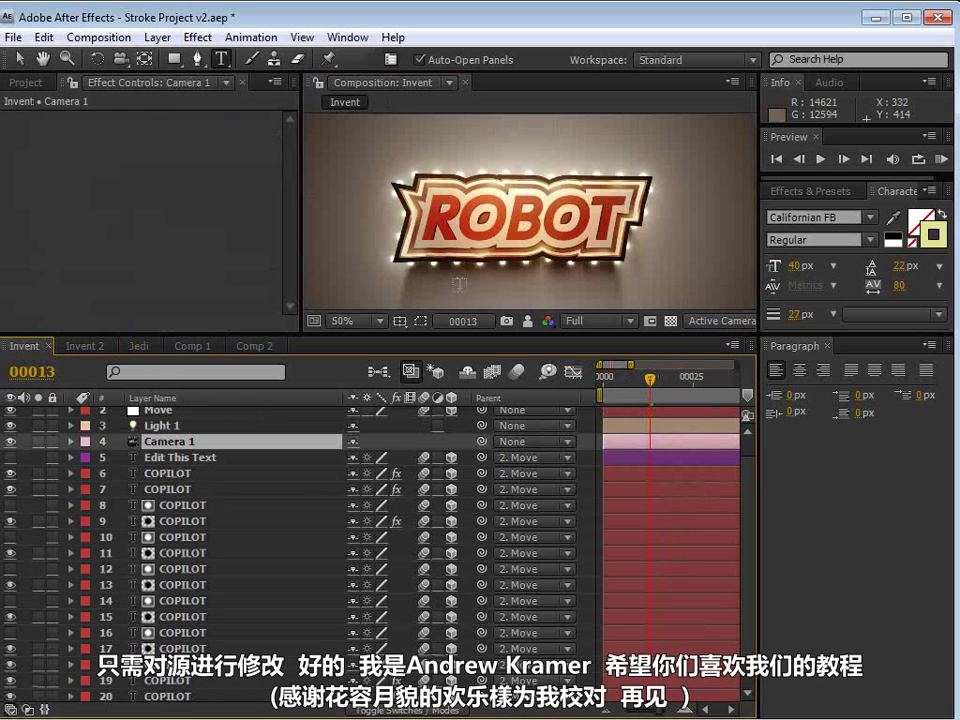